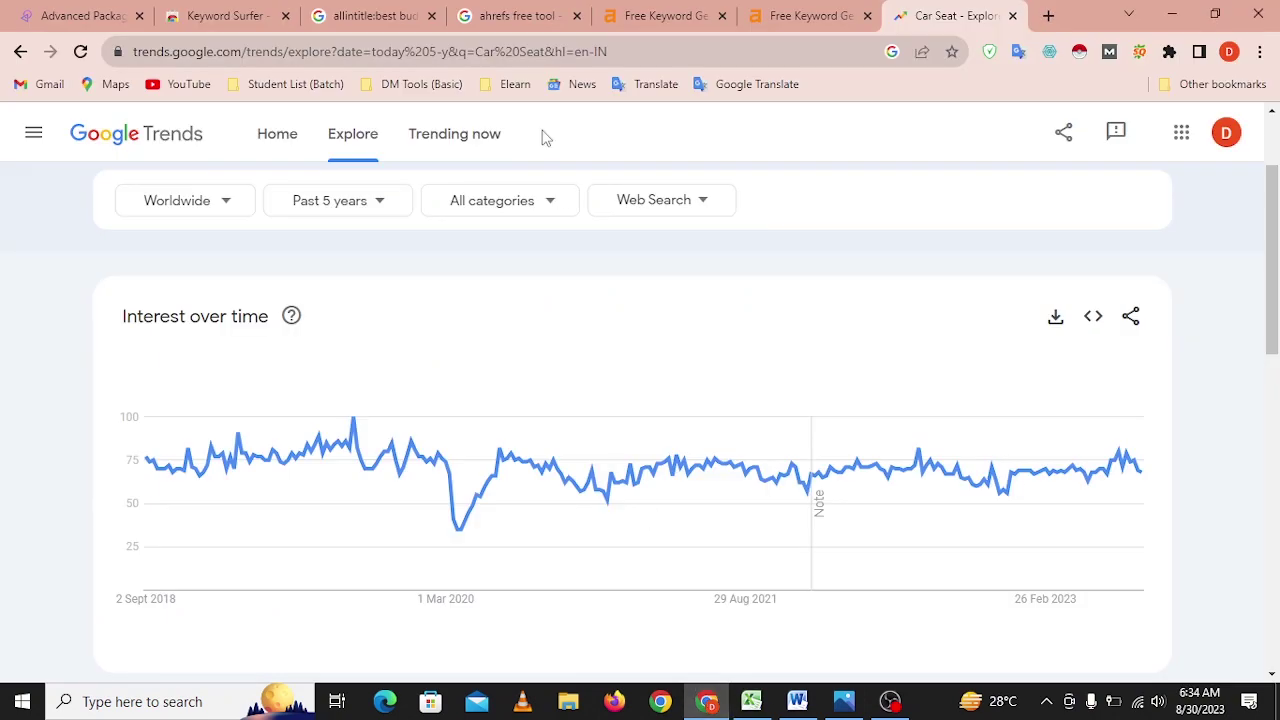
Remove the allintitle operator from the Google query and search for "best budget convertible car seat".
{"action": "left_click", "coordinate": [365, 12]}
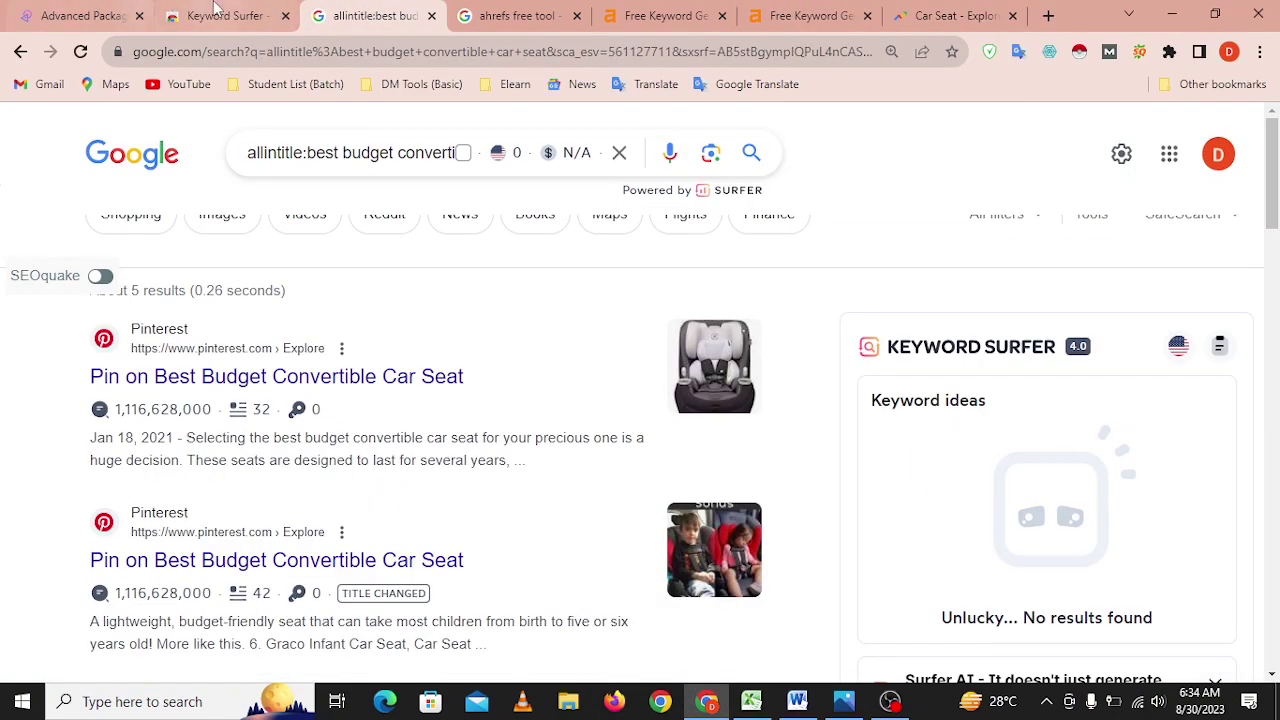
{"action": "left_click", "coordinate": [340, 152]}
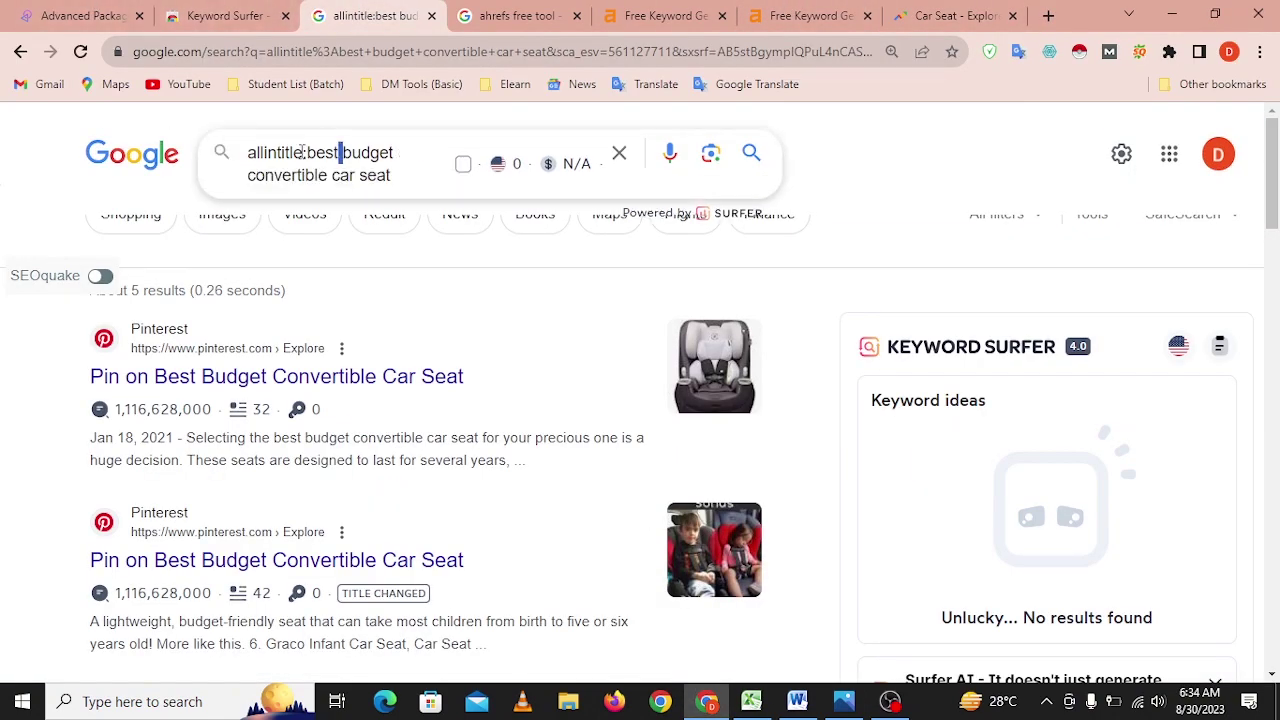
{"action": "left_click_drag", "start_coordinate": [305, 160], "coordinate": [212, 167]}
{"action": "key", "text": "BackSpace"}
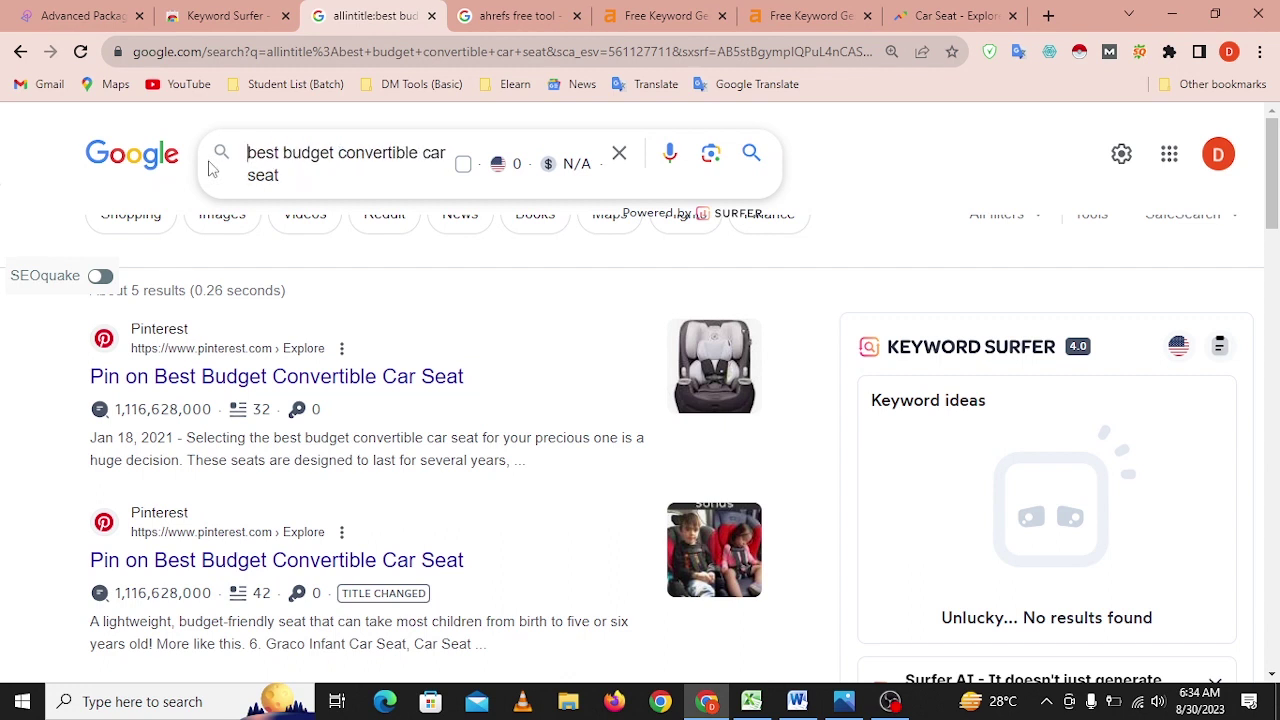
{"action": "key", "text": "Return"}
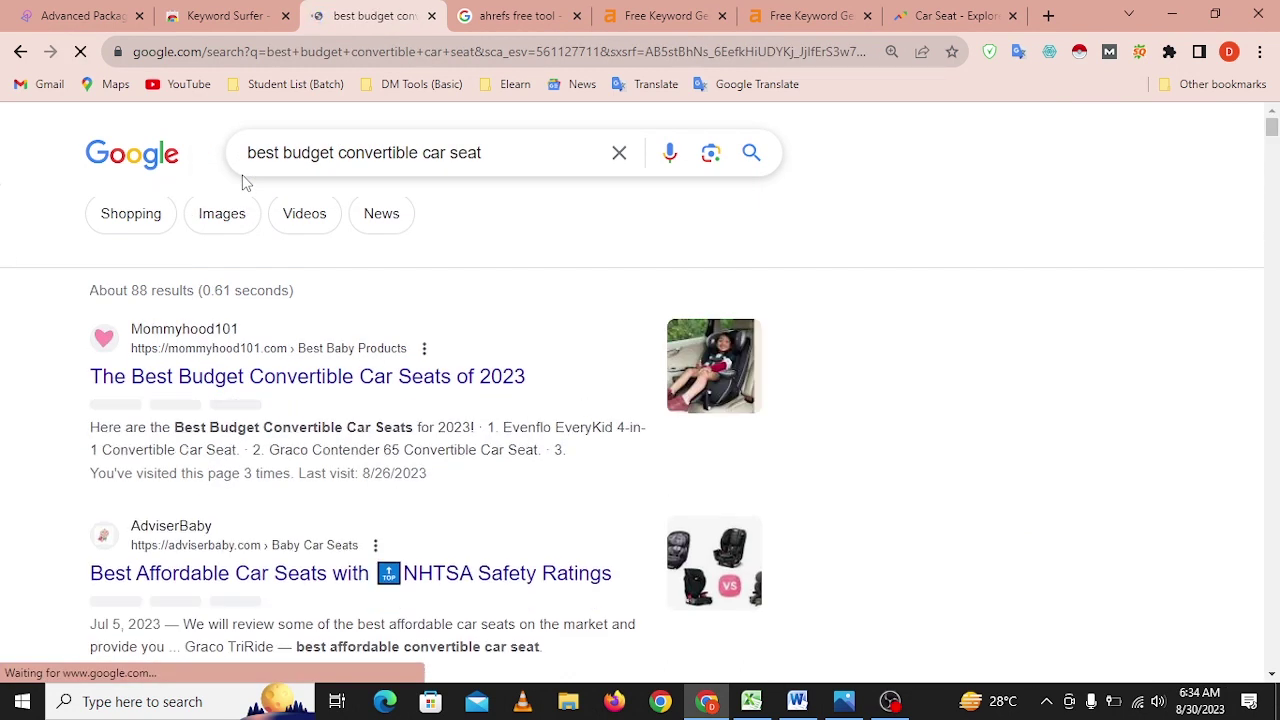
Close the ahrefs search, the two free keyword generator pages and the Google Trends page.
{"action": "left_click", "coordinate": [576, 16]}
{"action": "left_click", "coordinate": [576, 16]}
{"action": "left_click", "coordinate": [576, 16]}
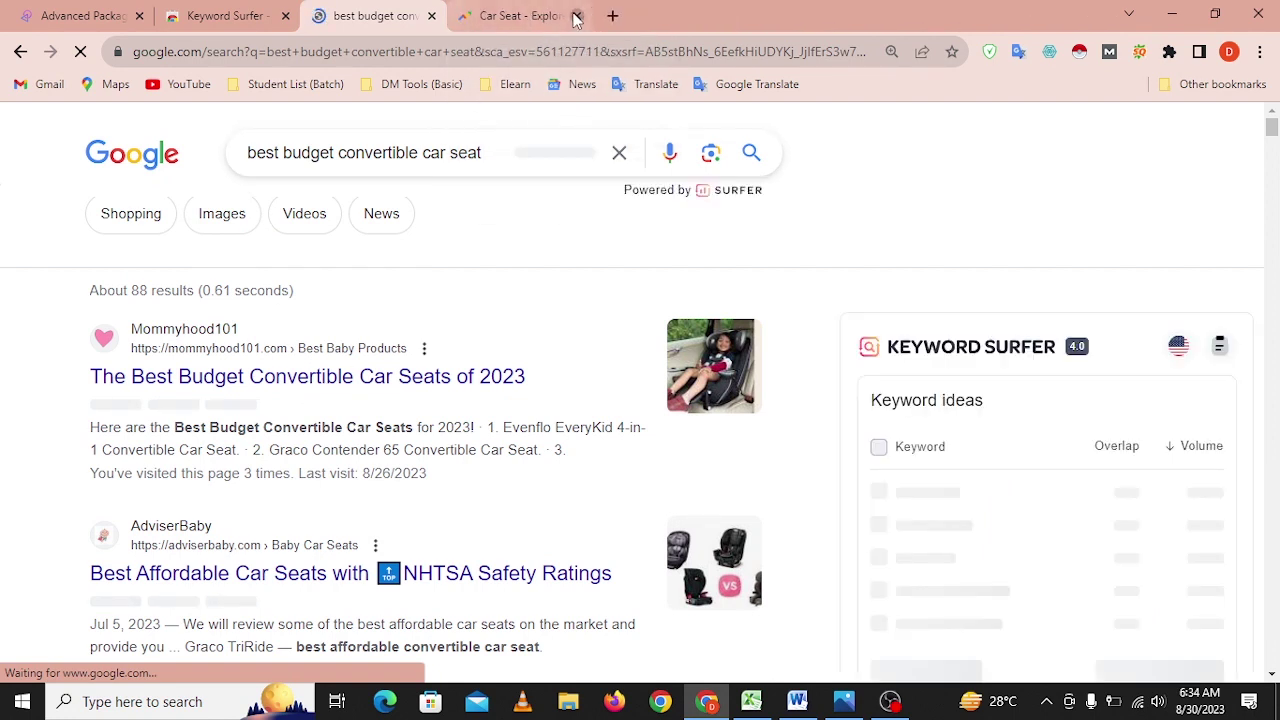
{"action": "left_click", "coordinate": [576, 16]}
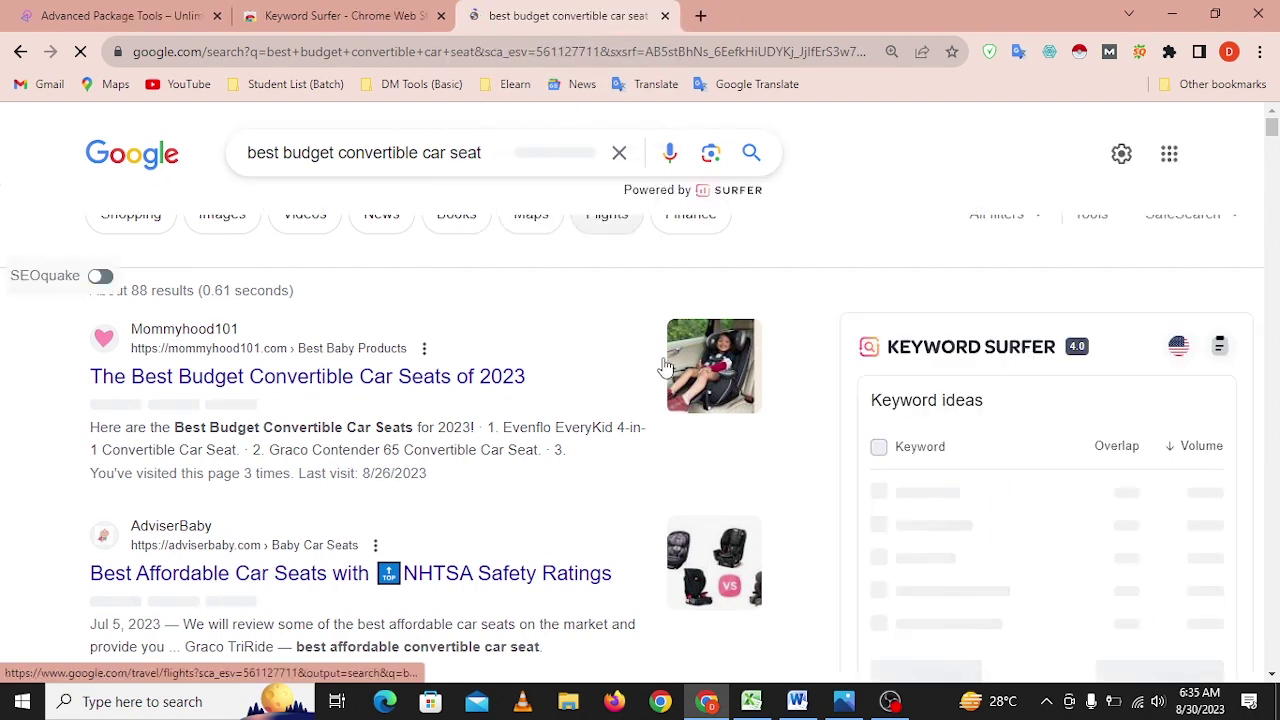
Open the Mommyhood101, AdviserBaby and Verywell Family search results in separate new tabs.
{"action": "right_click", "coordinate": [410, 388]}
{"action": "left_click", "coordinate": [470, 392]}
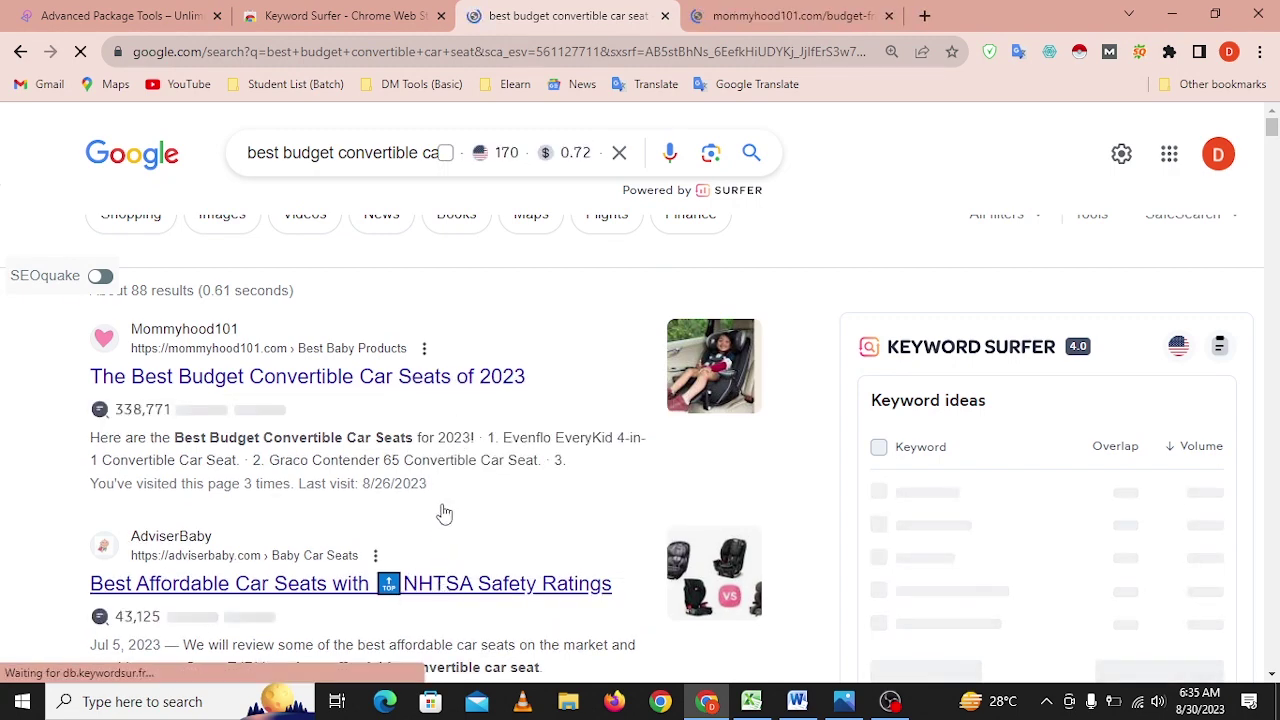
{"action": "scroll", "coordinate": [458, 457], "scroll_direction": "down", "scroll_amount": 2}
{"action": "right_click", "coordinate": [449, 371]}
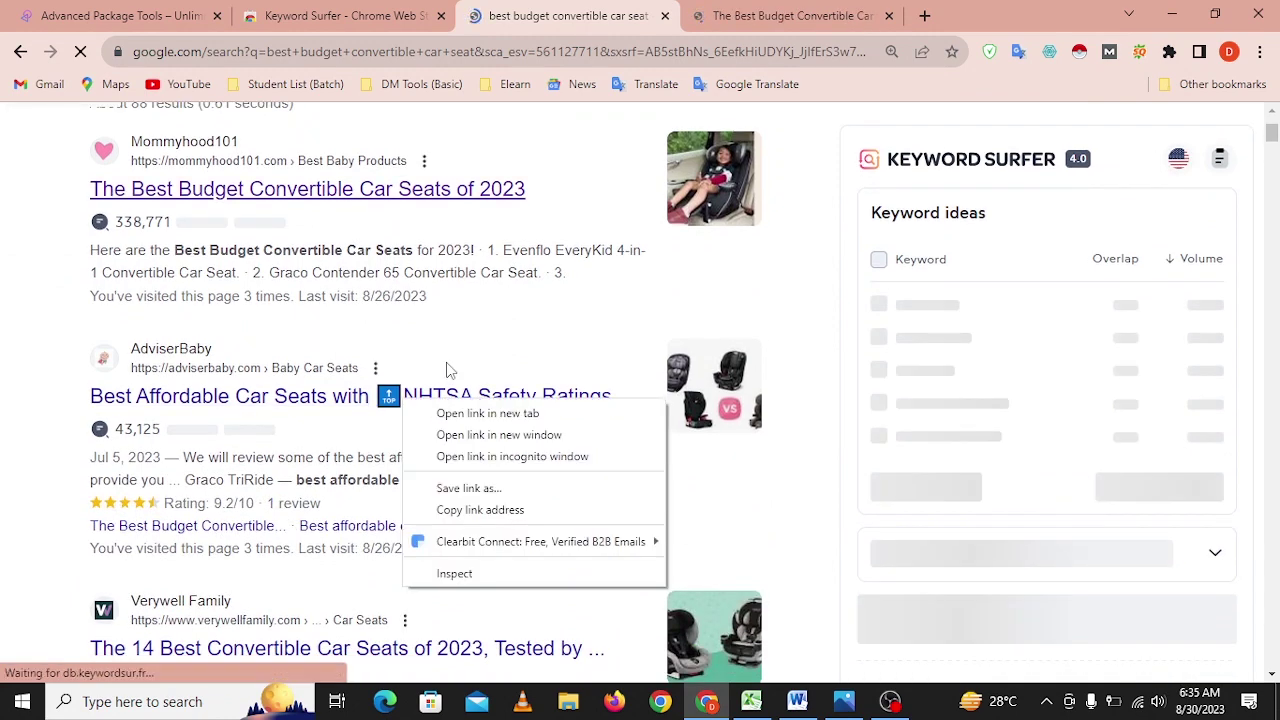
{"action": "left_click", "coordinate": [452, 411]}
{"action": "scroll", "coordinate": [288, 600], "scroll_direction": "down", "scroll_amount": 2}
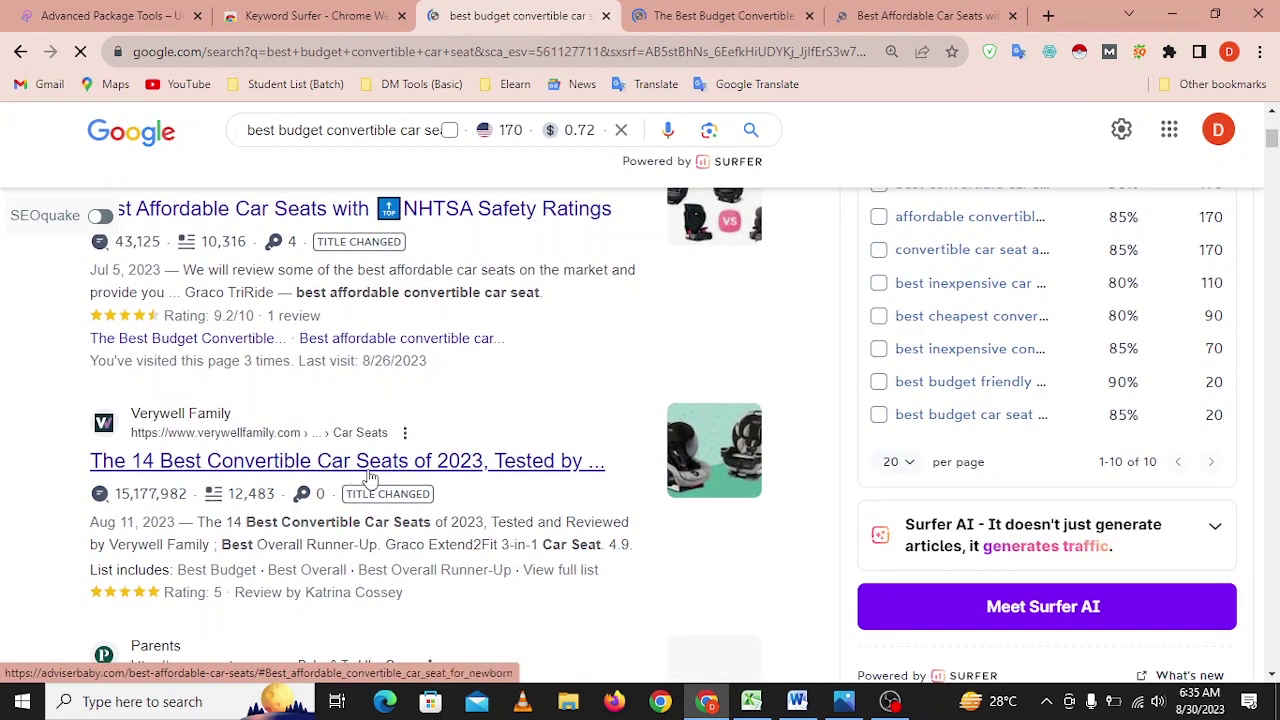
{"action": "right_click", "coordinate": [370, 478]}
{"action": "left_click", "coordinate": [380, 488]}
Open the Parents result and the New York Times travel car seats result in new tabs.
{"action": "scroll", "coordinate": [385, 435], "scroll_direction": "down", "scroll_amount": 3}
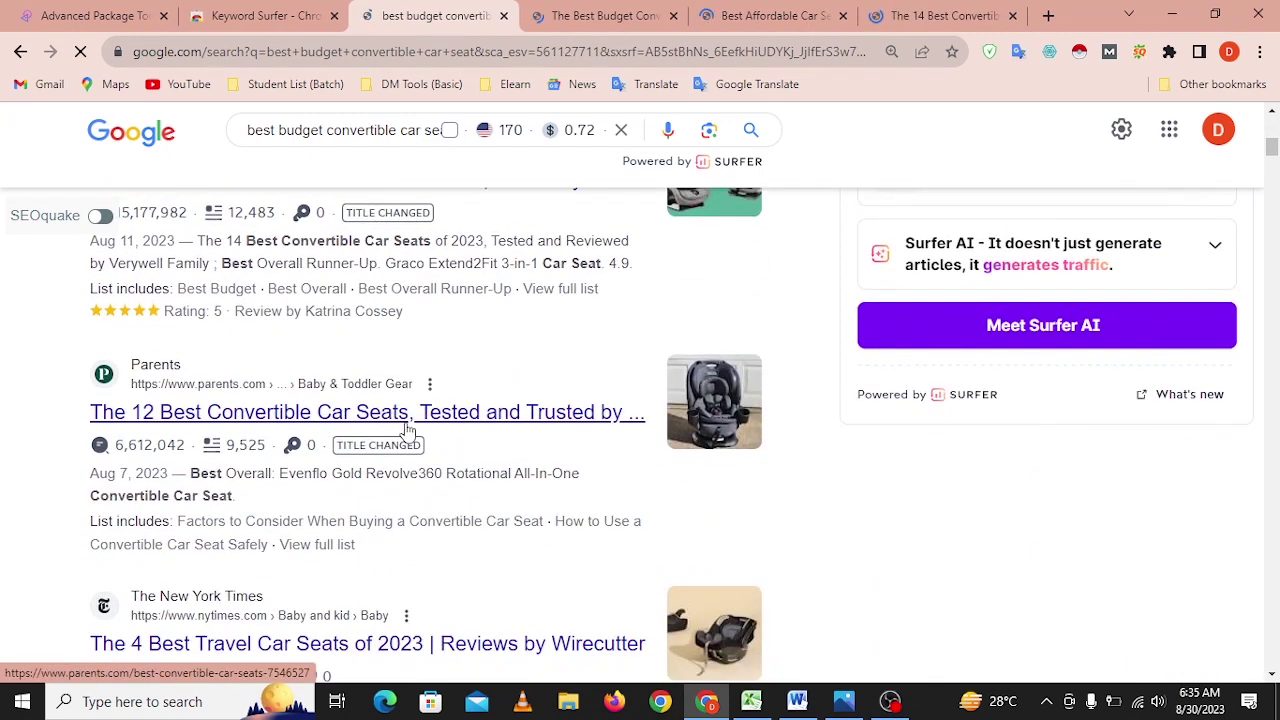
{"action": "right_click", "coordinate": [407, 428]}
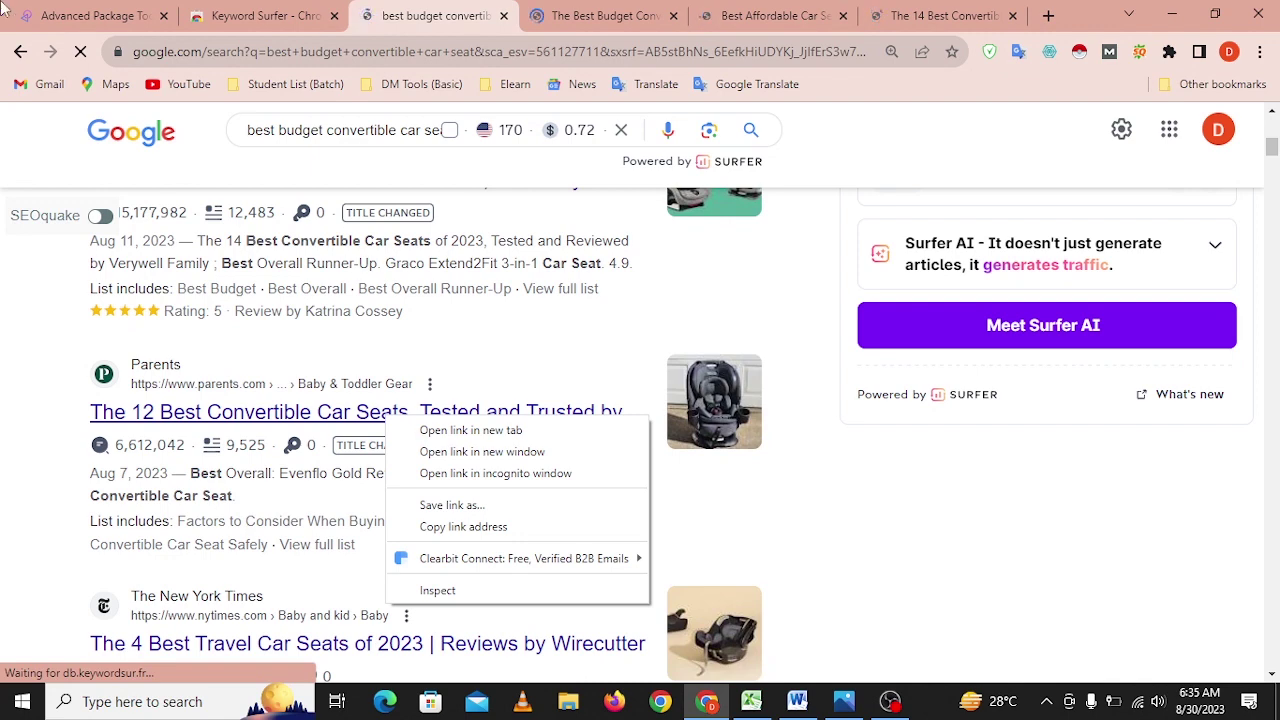
{"action": "left_click", "coordinate": [430, 432]}
{"action": "scroll", "coordinate": [430, 500], "scroll_direction": "down", "scroll_amount": 2}
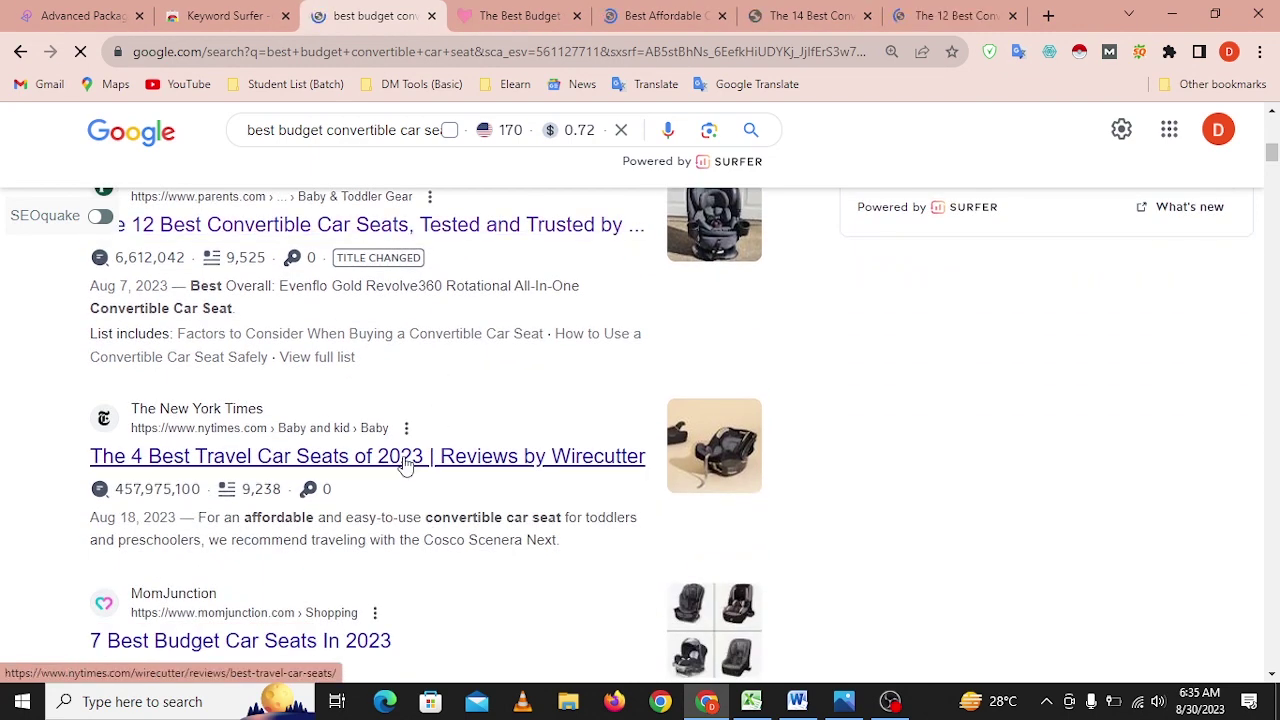
{"action": "right_click", "coordinate": [407, 465]}
{"action": "left_click", "coordinate": [428, 472]}
Open the MomJunction result and the New York Times "The Best Convertible and All-in-One Car Seats" result in new tabs.
{"action": "scroll", "coordinate": [415, 507], "scroll_direction": "down", "scroll_amount": 2}
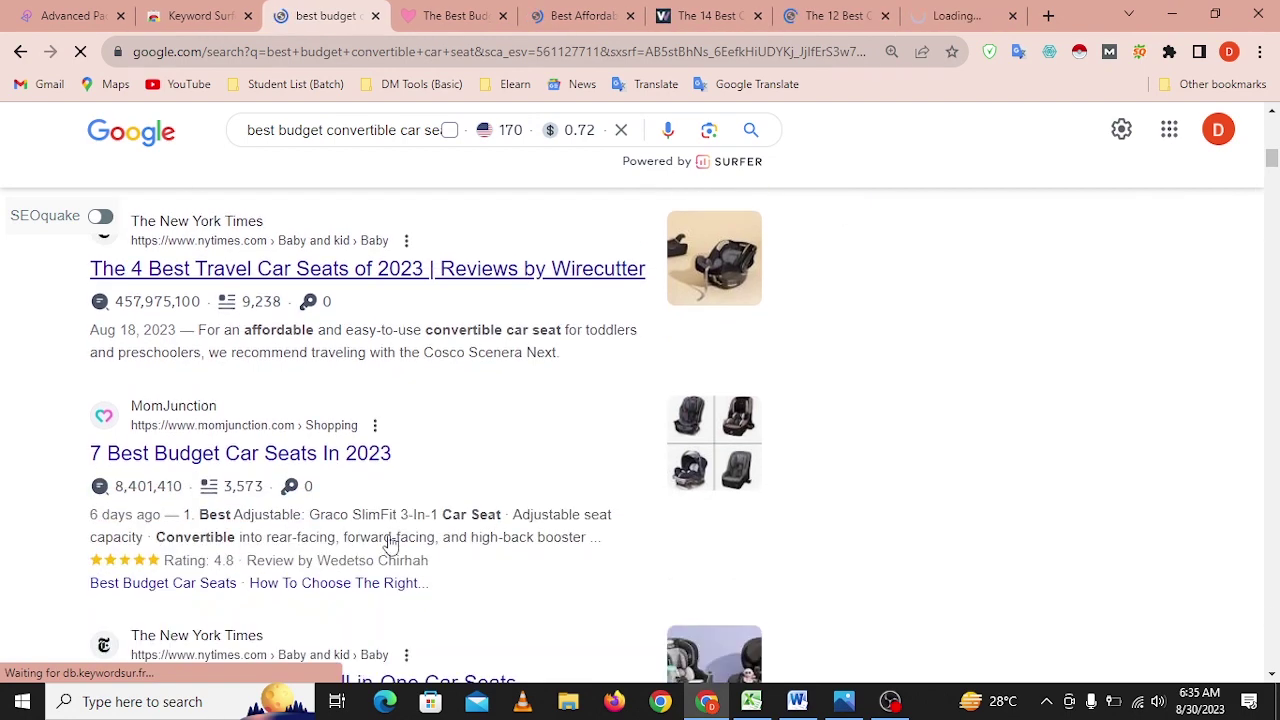
{"action": "right_click", "coordinate": [300, 462]}
{"action": "left_click", "coordinate": [330, 467]}
{"action": "scroll", "coordinate": [325, 470], "scroll_direction": "down", "scroll_amount": 3}
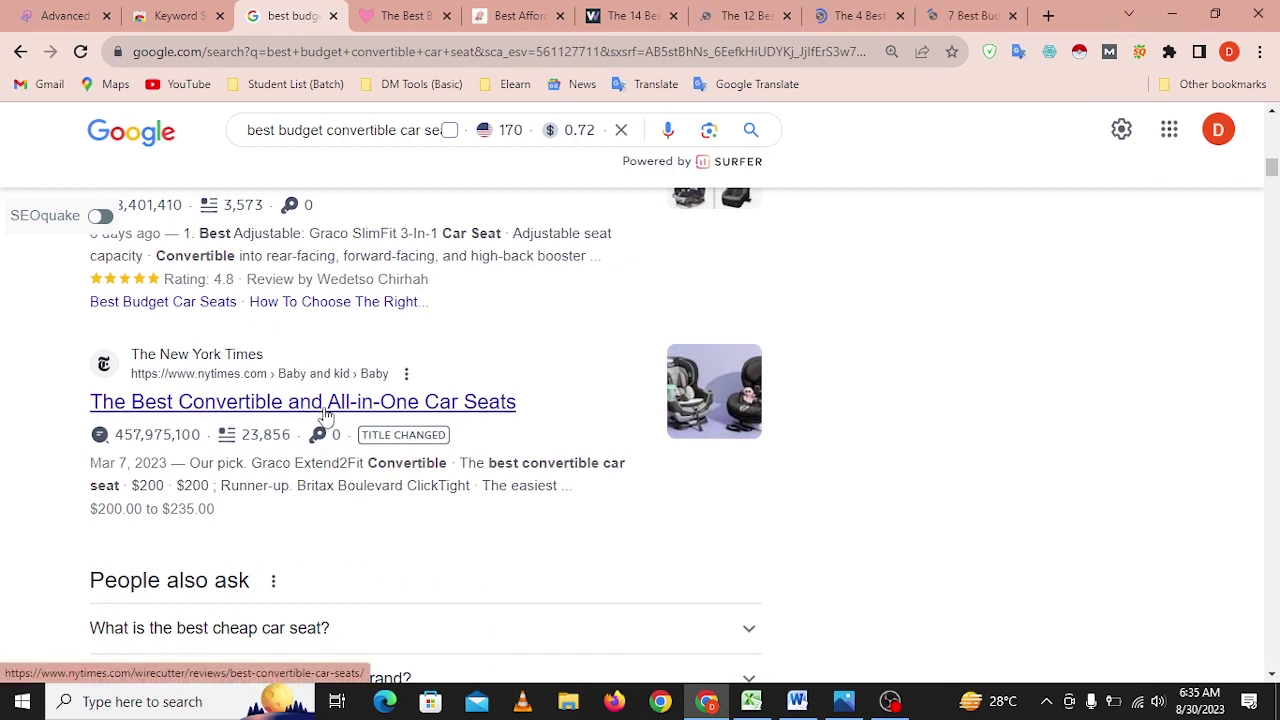
{"action": "right_click", "coordinate": [325, 415]}
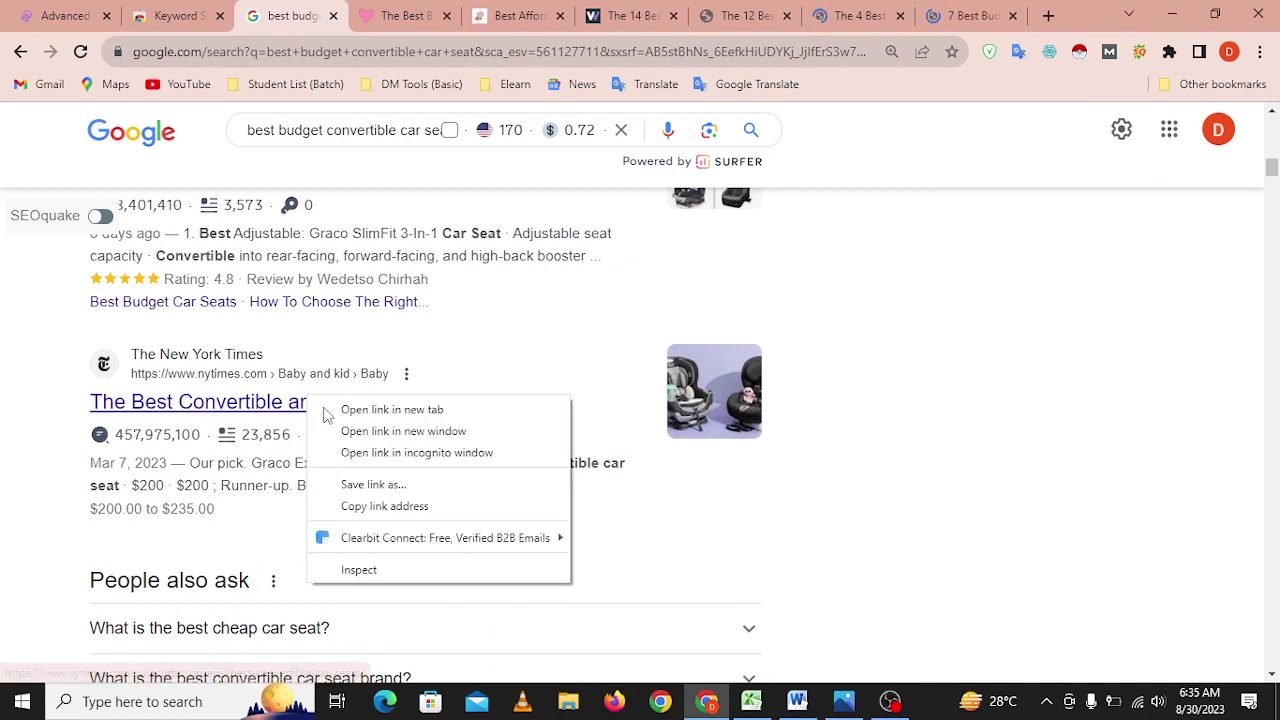
{"action": "left_click", "coordinate": [349, 414]}
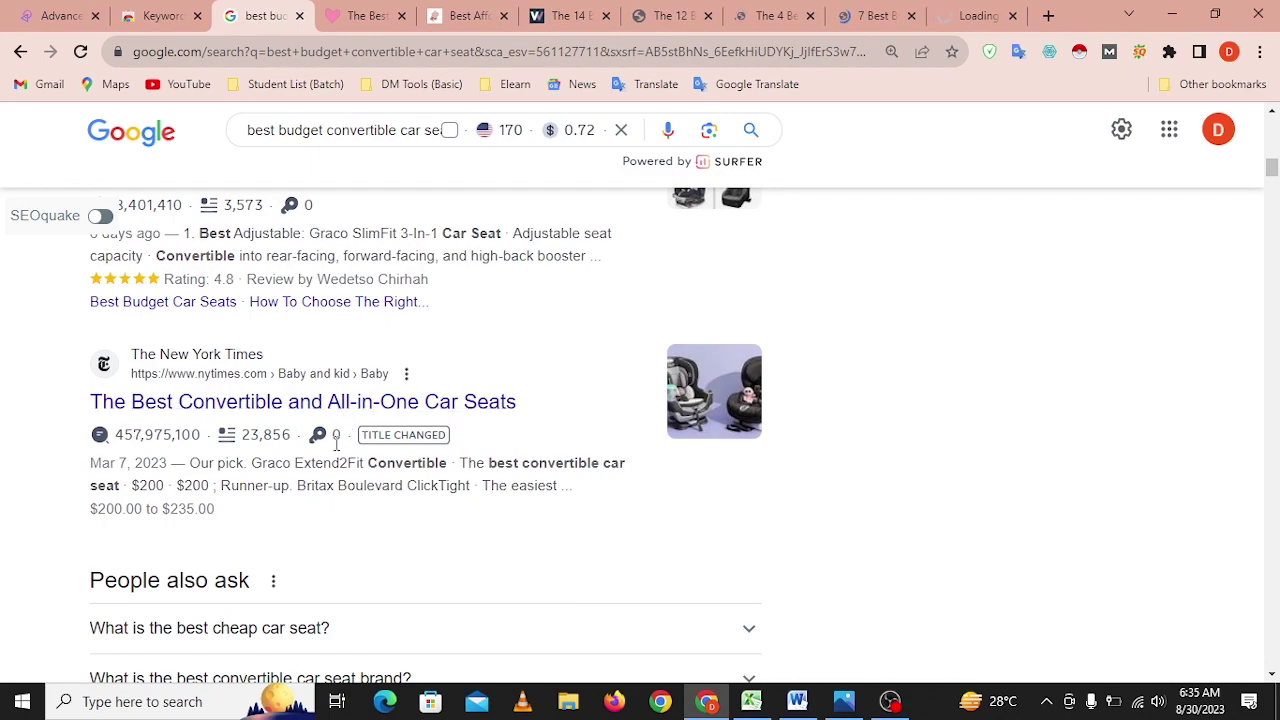
Open the Babylist, Today's Parent and BabyGearLab search results in new tabs.
{"action": "key", "text": "ctrl+minus"}
{"action": "key", "text": "ctrl+minus"}
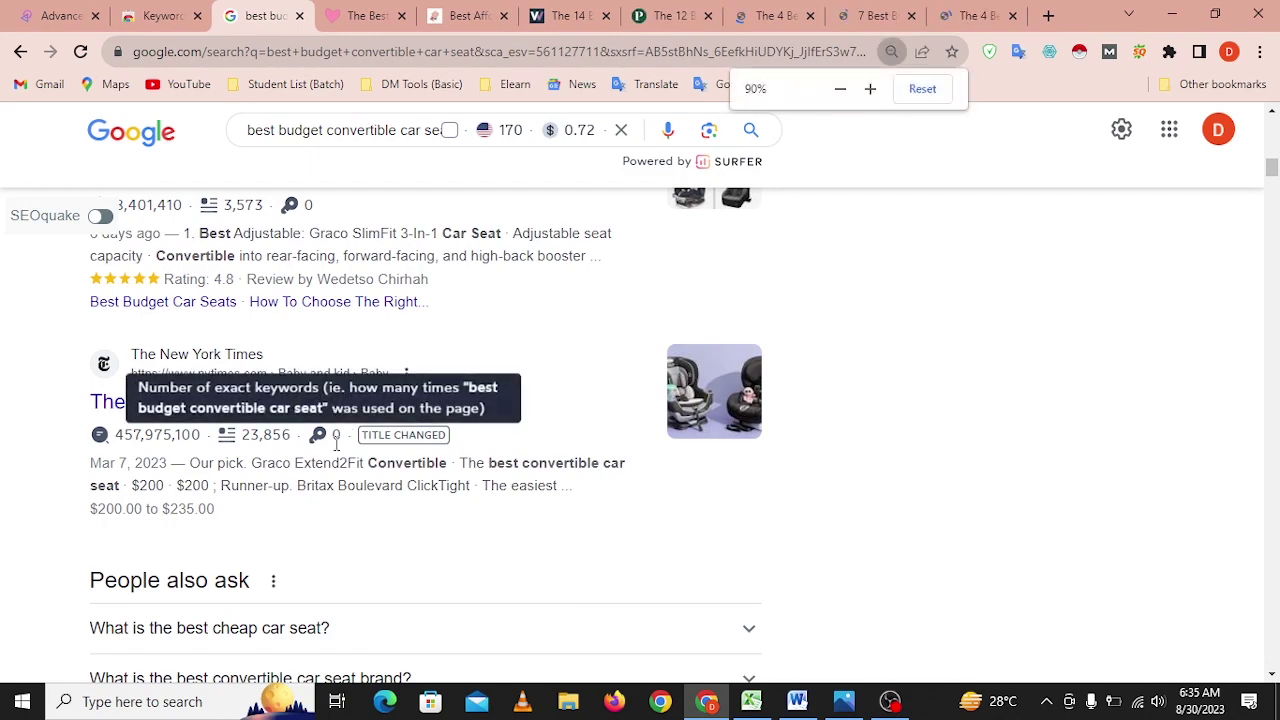
{"action": "scroll", "coordinate": [337, 444], "scroll_direction": "up", "scroll_amount": 13}
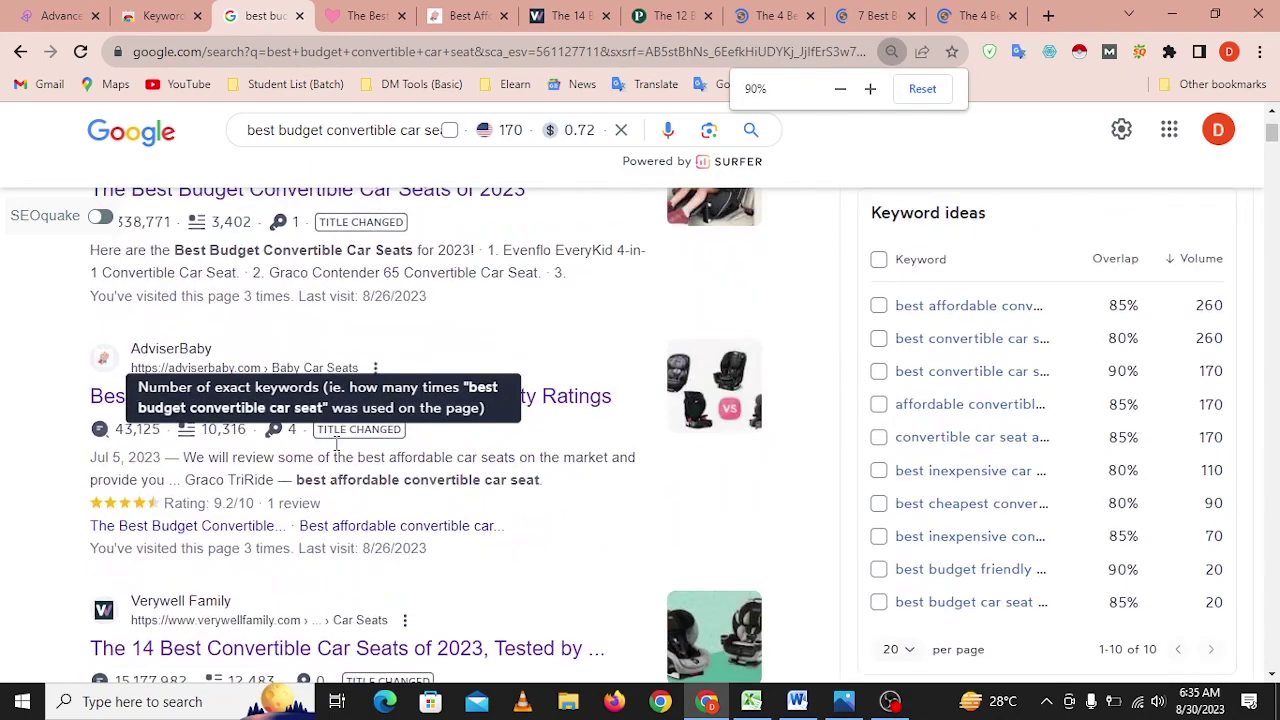
{"action": "scroll", "coordinate": [337, 446], "scroll_direction": "down", "scroll_amount": 3}
{"action": "scroll", "coordinate": [337, 452], "scroll_direction": "up", "scroll_amount": 3}
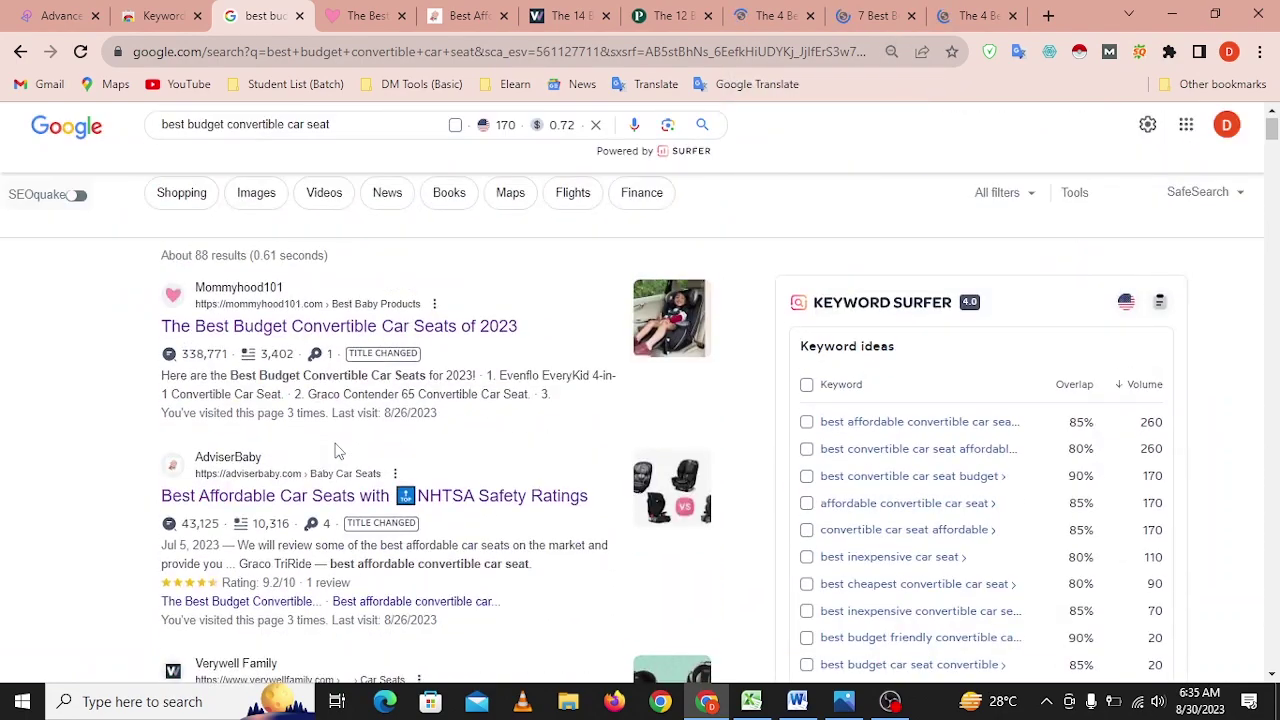
{"action": "scroll", "coordinate": [337, 452], "scroll_direction": "down", "scroll_amount": 3}
{"action": "scroll", "coordinate": [337, 452], "scroll_direction": "down", "scroll_amount": 8}
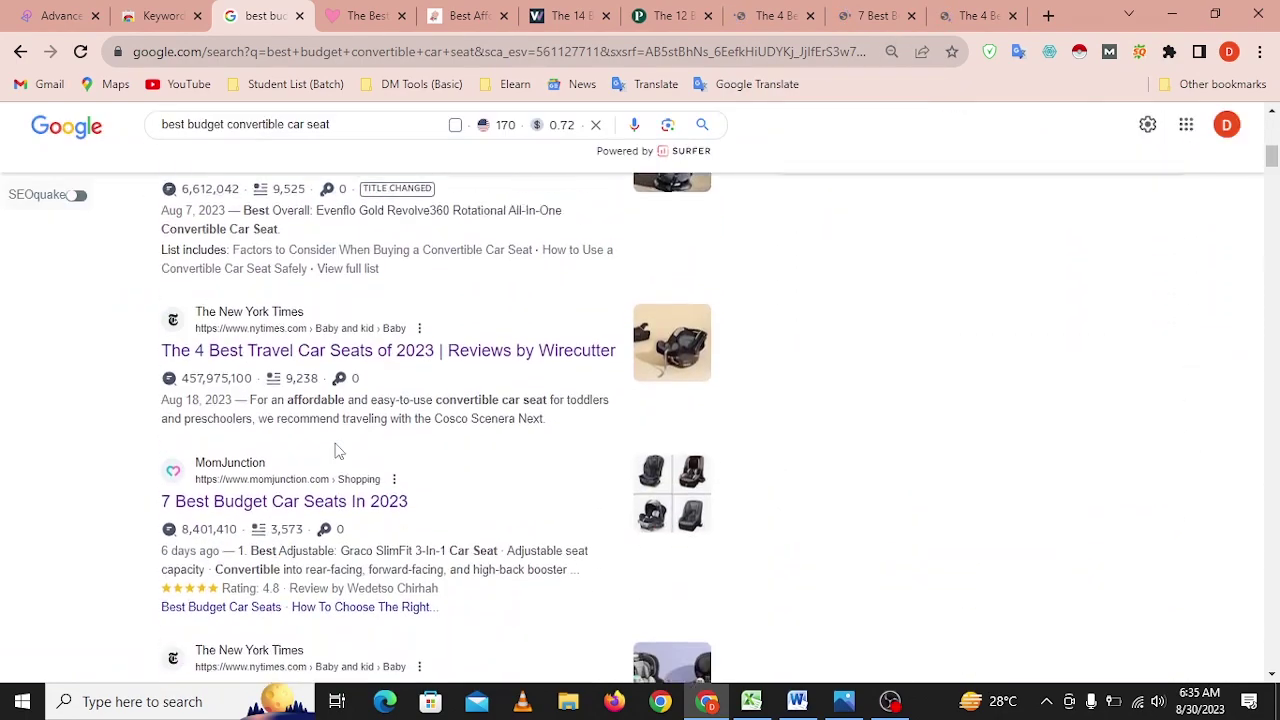
{"action": "scroll", "coordinate": [337, 447], "scroll_direction": "down", "scroll_amount": 6}
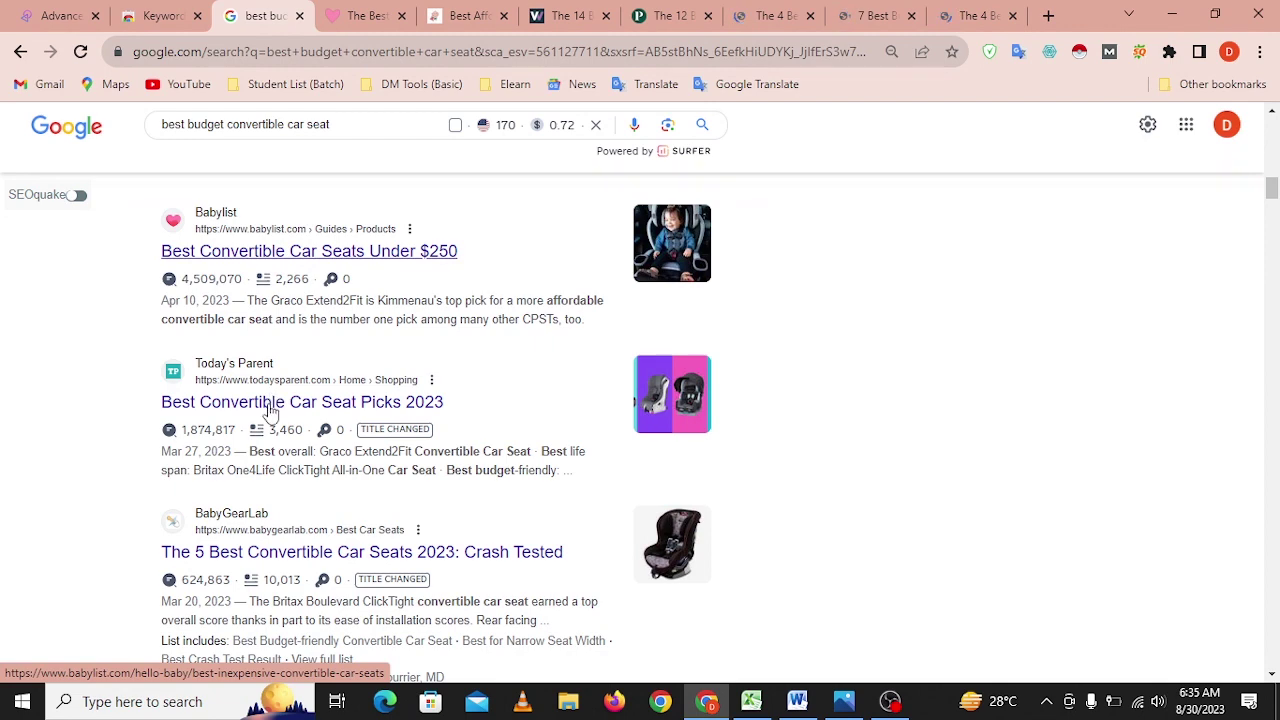
{"action": "left_click", "coordinate": [277, 555], "text": "ctrl"}
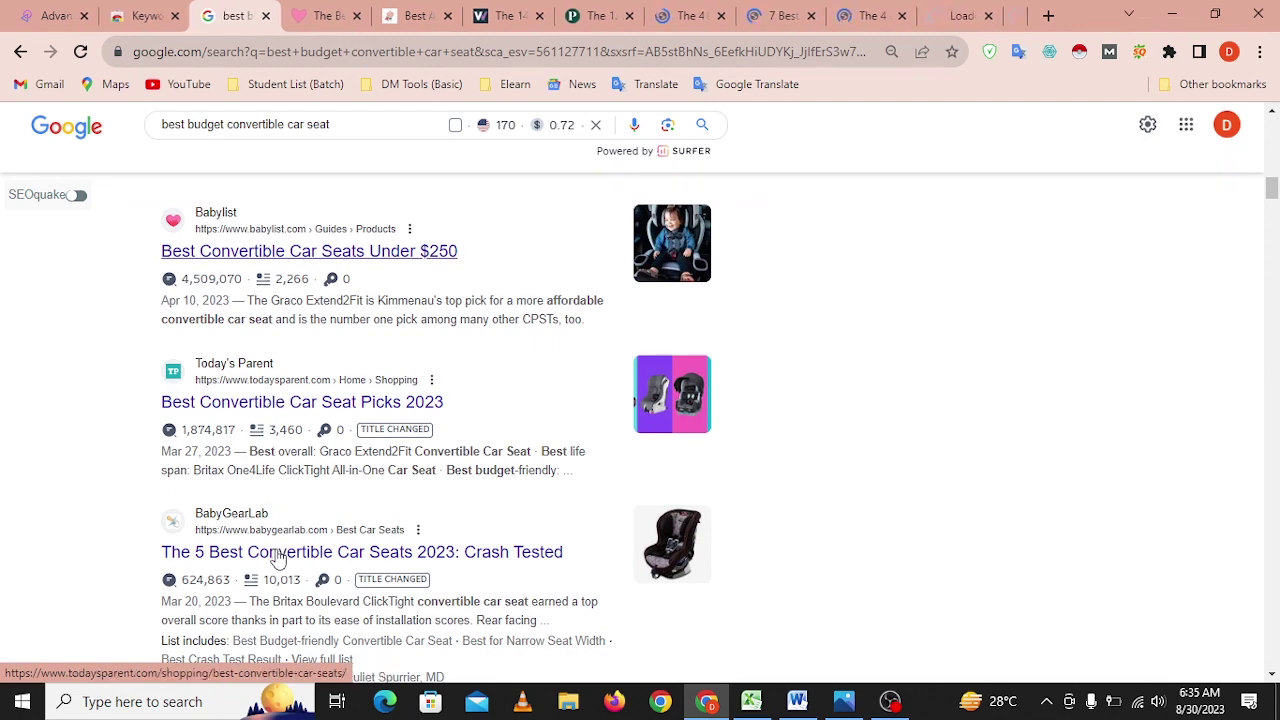
Go to the Mommyhood101 article and look through the installed browser extensions for MozBar.
{"action": "left_click", "coordinate": [285, 15]}
{"action": "left_click", "coordinate": [285, 58]}
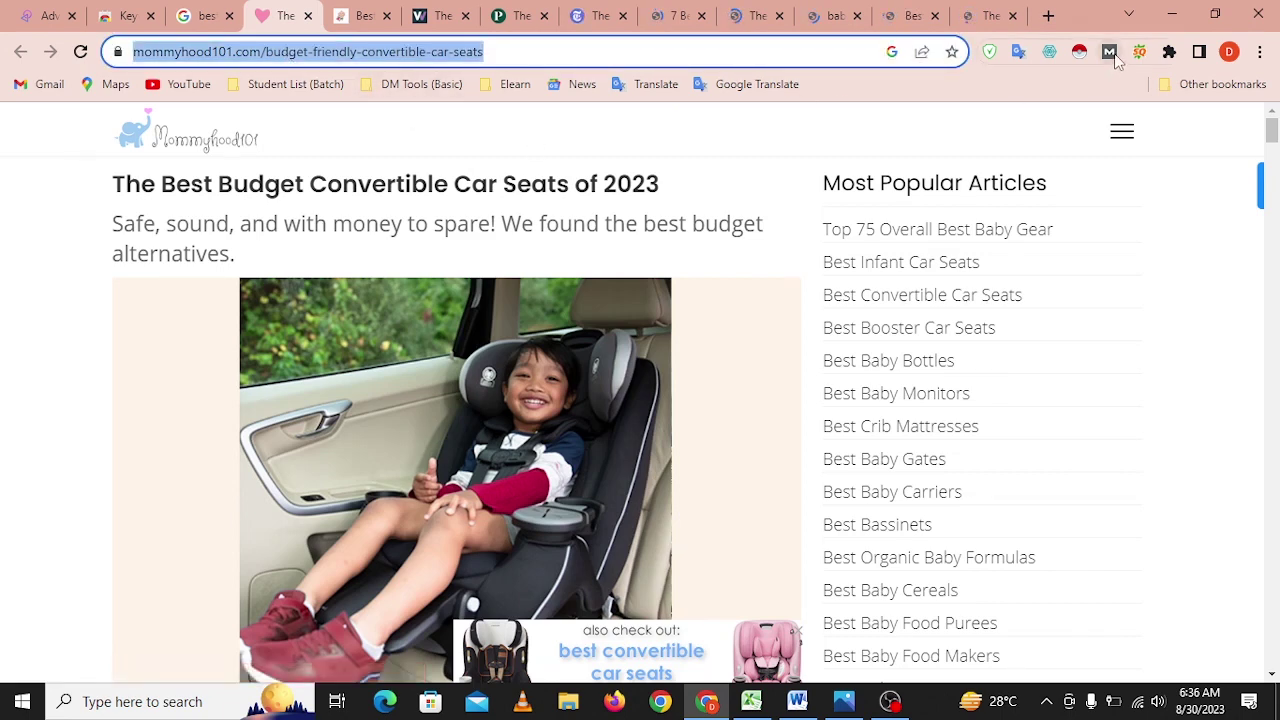
{"action": "left_click", "coordinate": [1169, 51]}
{"action": "scroll", "coordinate": [1038, 355], "scroll_direction": "down", "scroll_amount": 3}
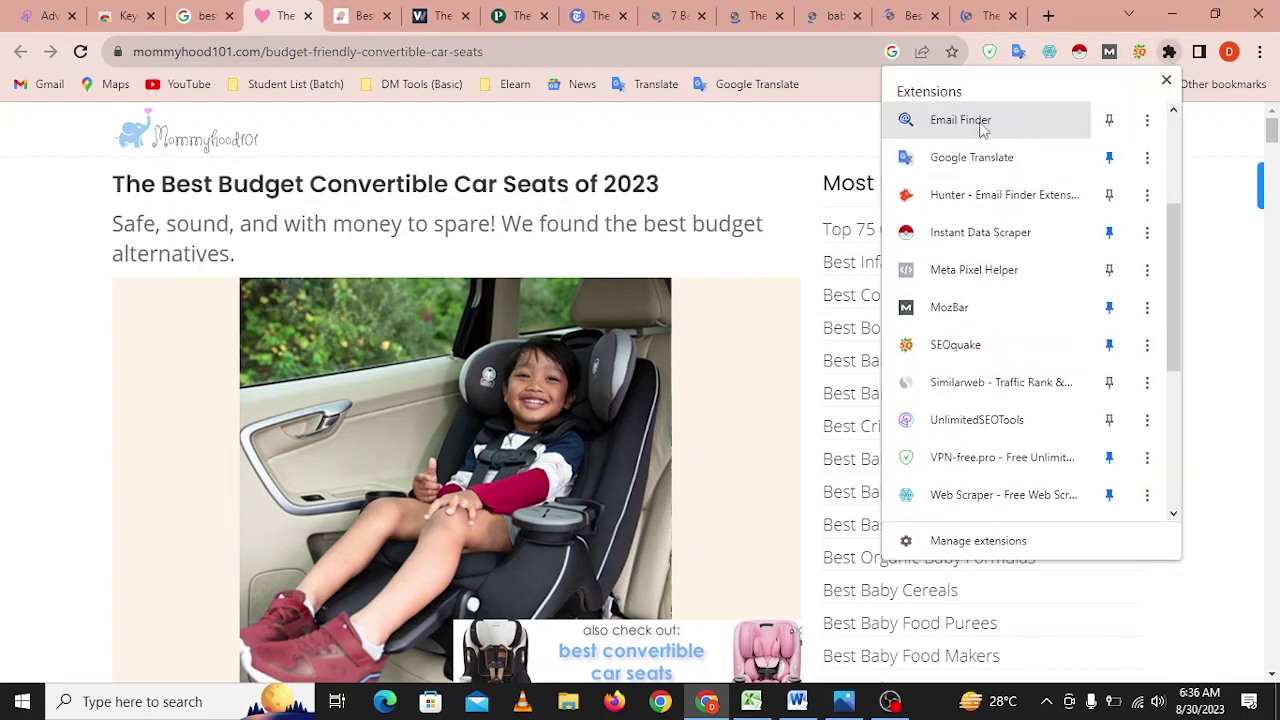
Open moz.com in a new tab and go to its login page.
{"action": "left_click", "coordinate": [1048, 15]}
{"action": "type", "text": "moz.com"}
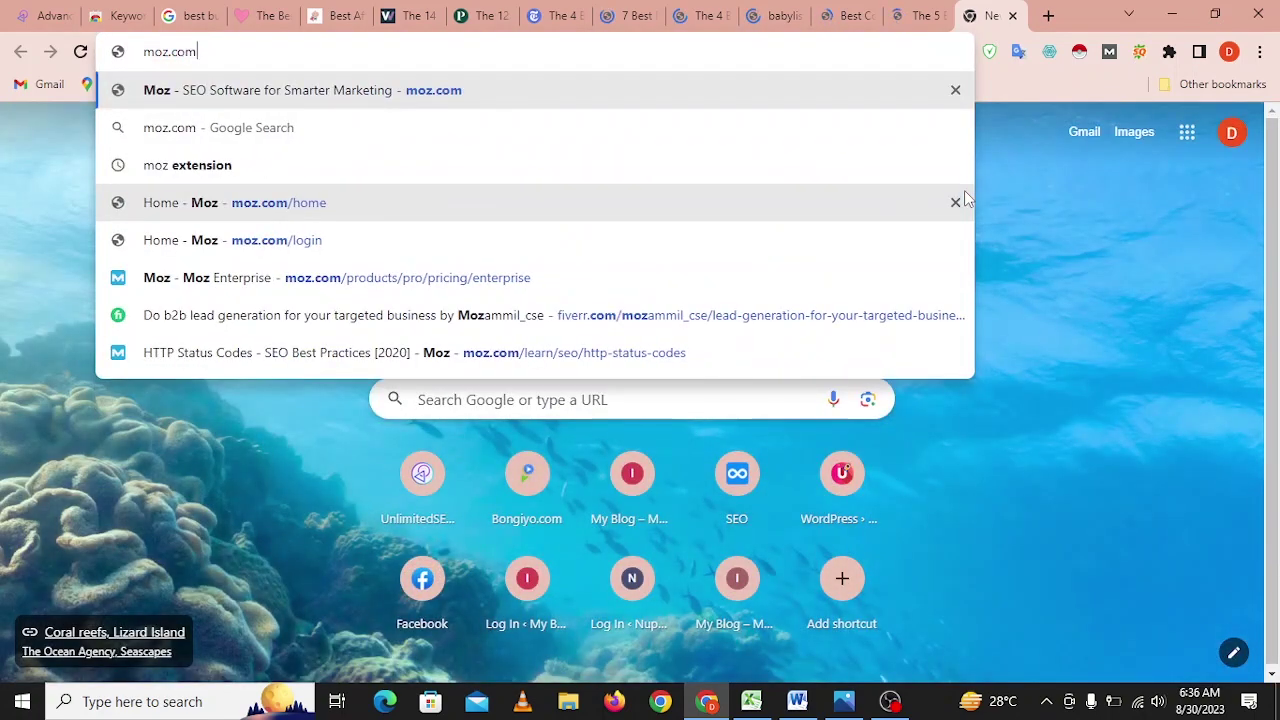
{"action": "key", "text": "Return"}
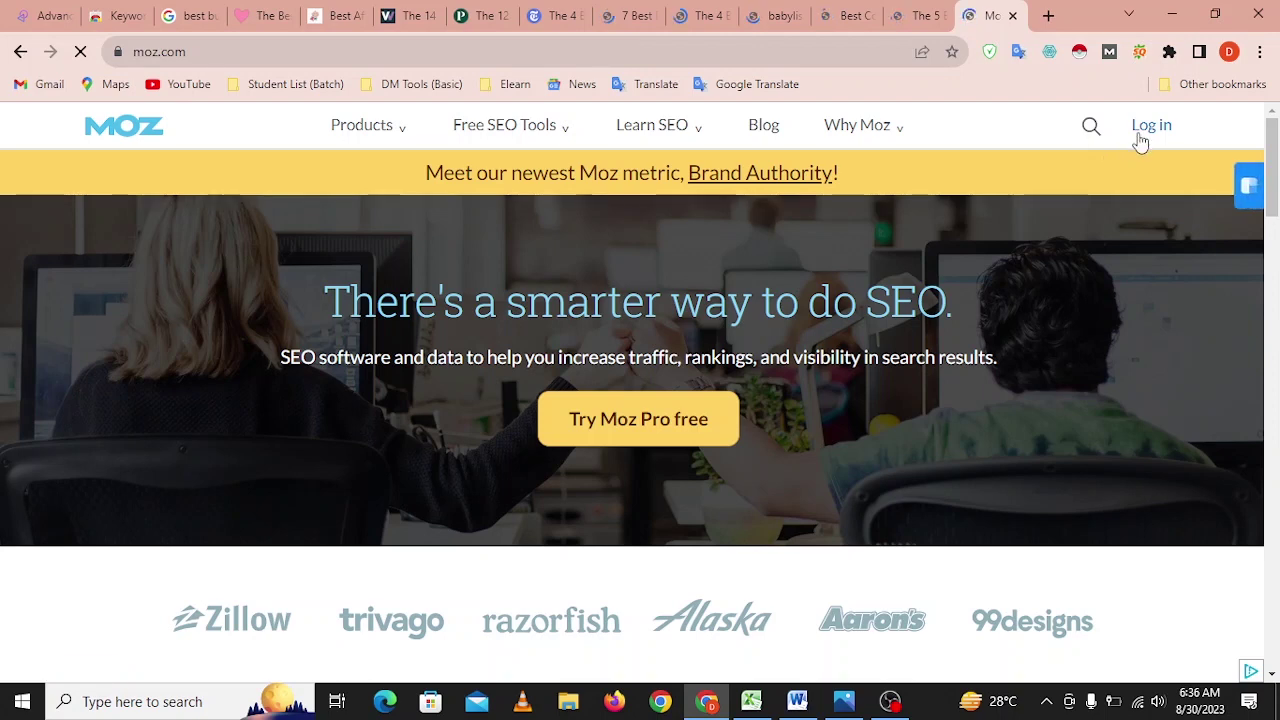
{"action": "left_click", "coordinate": [1140, 136]}
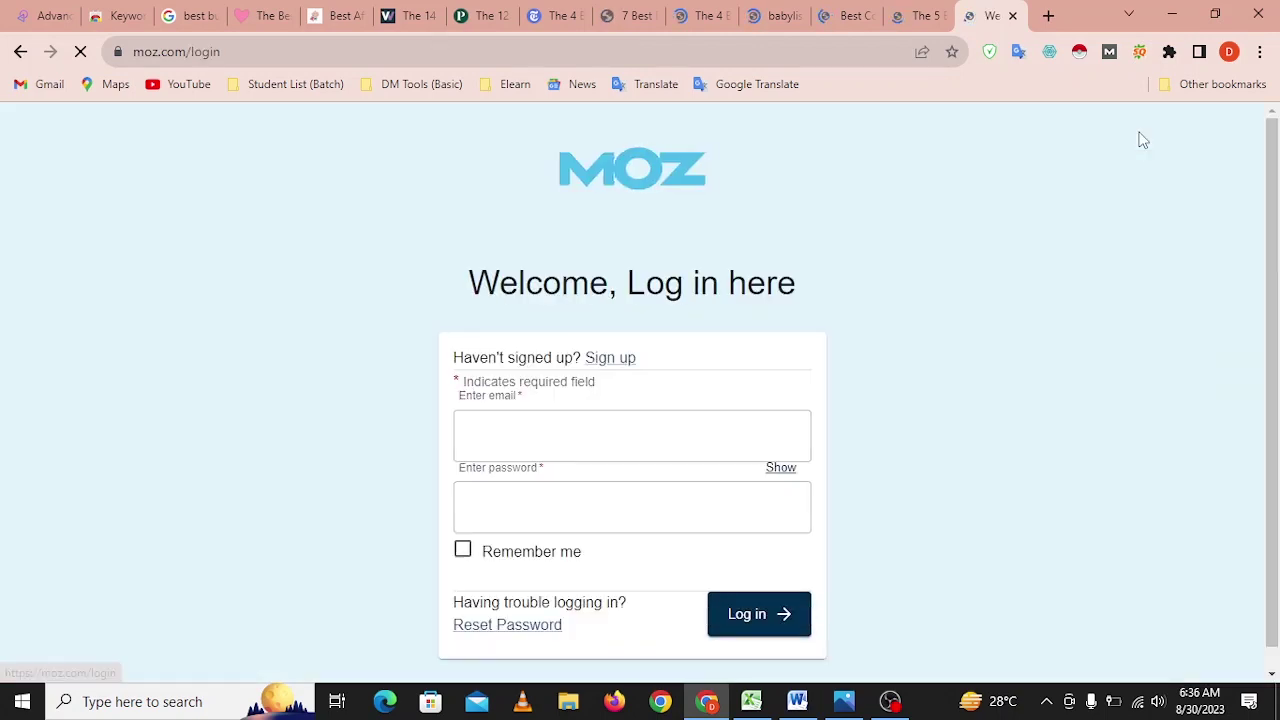
Try to log in to Moz with the saved account credentials and Remember me enabled, and reload the login form.
{"action": "left_click", "coordinate": [603, 494]}
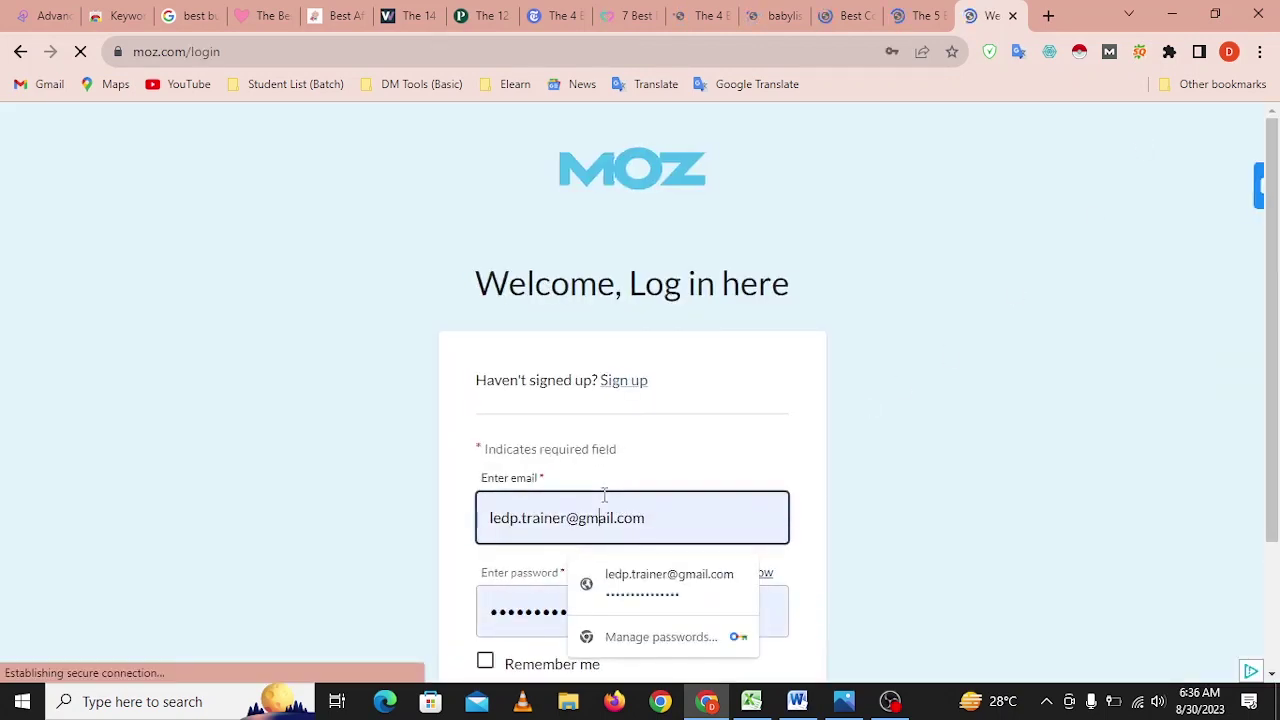
{"action": "scroll", "coordinate": [862, 486], "scroll_direction": "down", "scroll_amount": 1}
{"action": "left_click", "coordinate": [486, 490]}
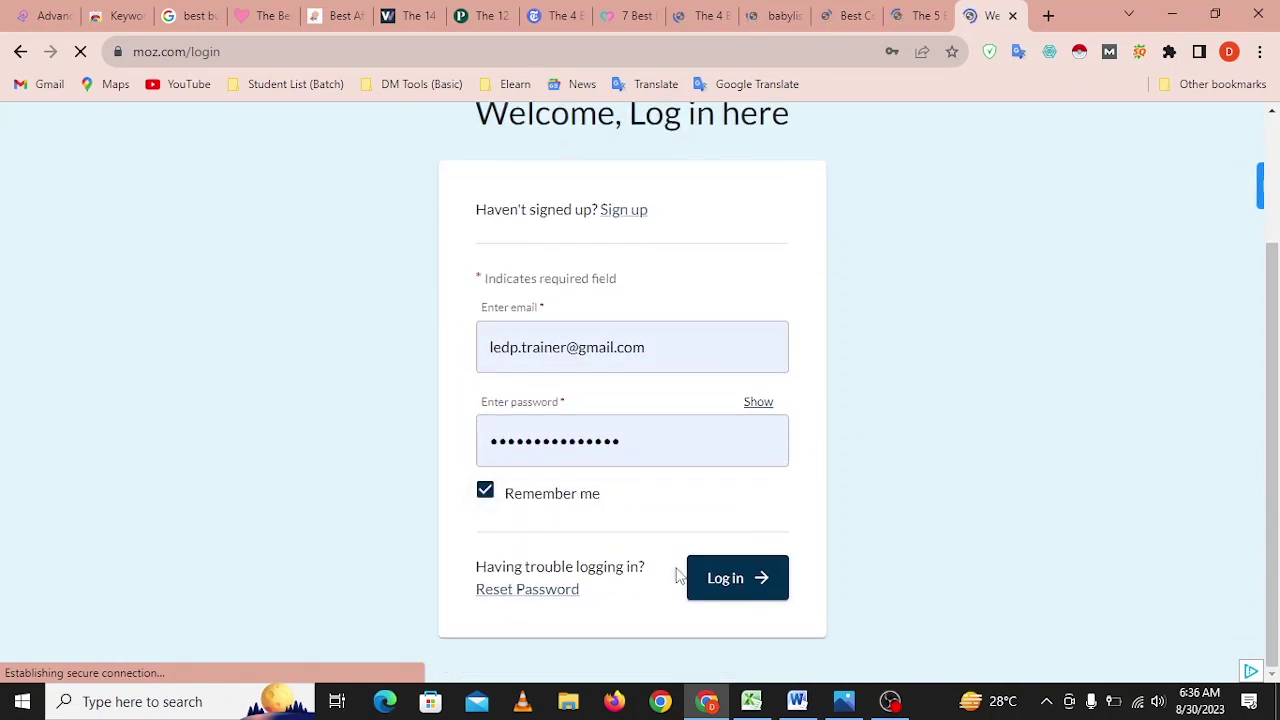
{"action": "left_click", "coordinate": [756, 582]}
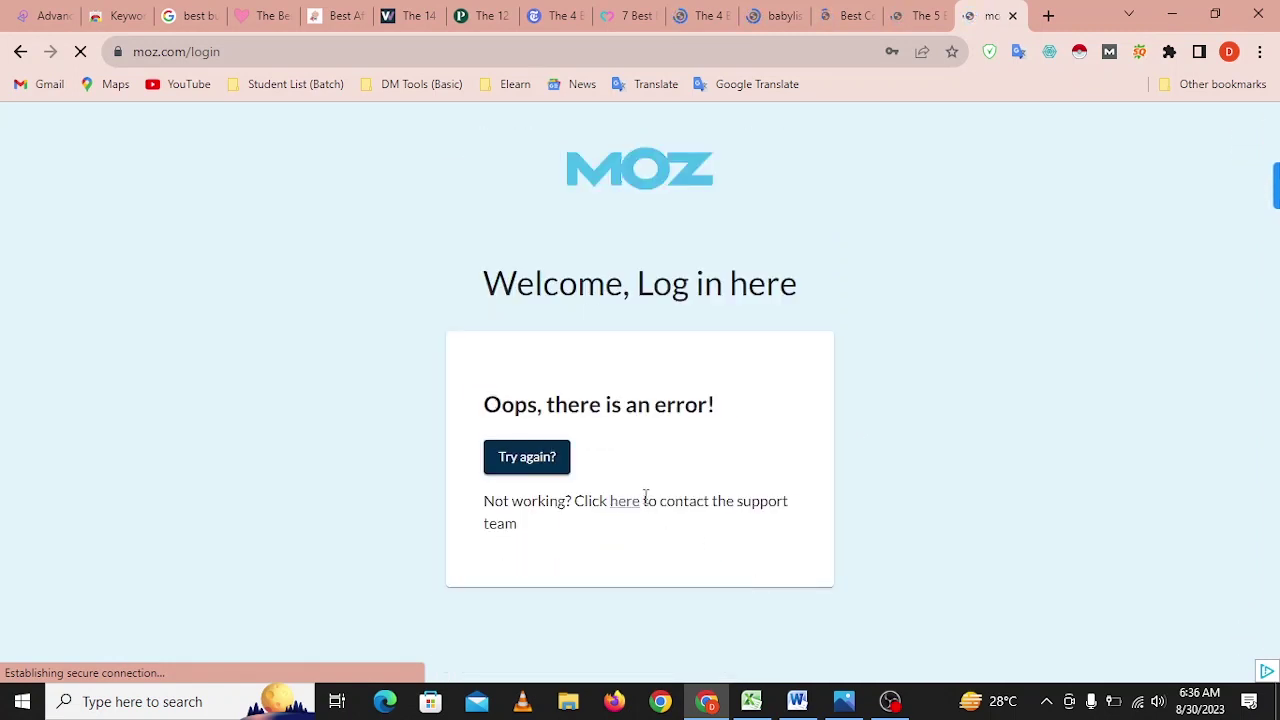
{"action": "left_click", "coordinate": [549, 457]}
{"action": "scroll", "coordinate": [623, 514], "scroll_direction": "down", "scroll_amount": 2}
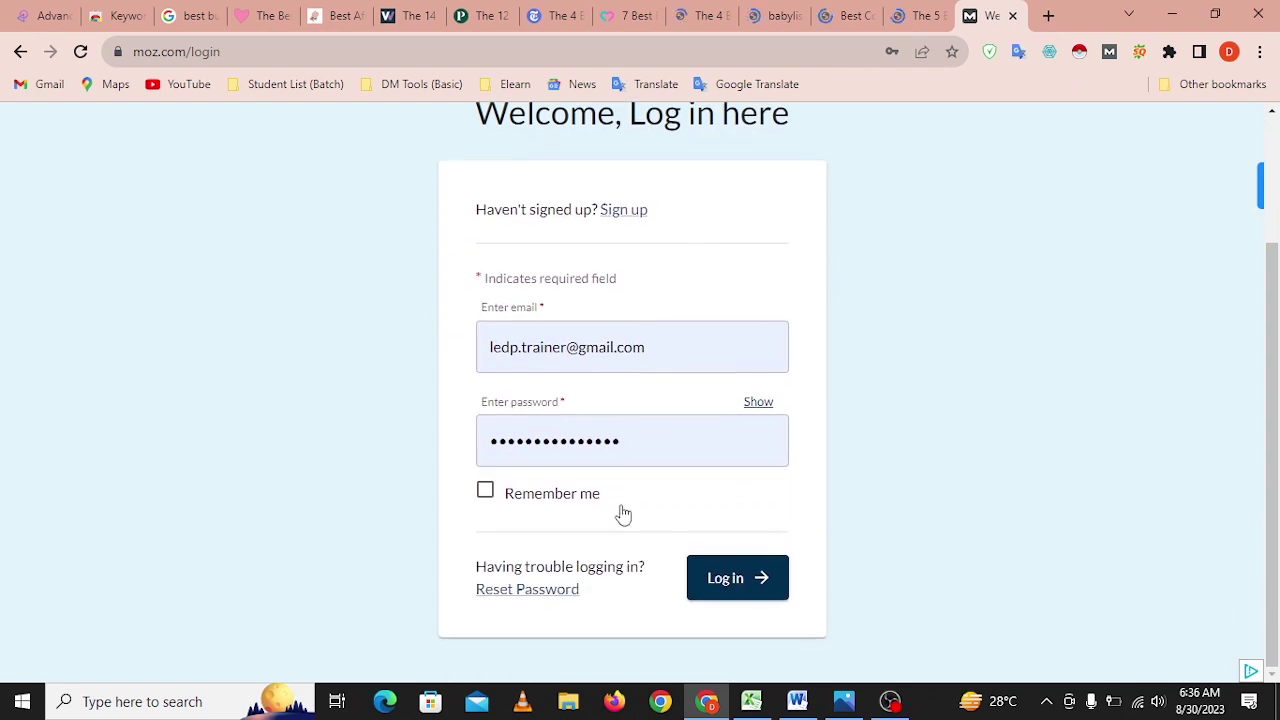
Activate the MozBar extension and open the Moz login page from its toolbar.
{"action": "left_click", "coordinate": [1109, 55]}
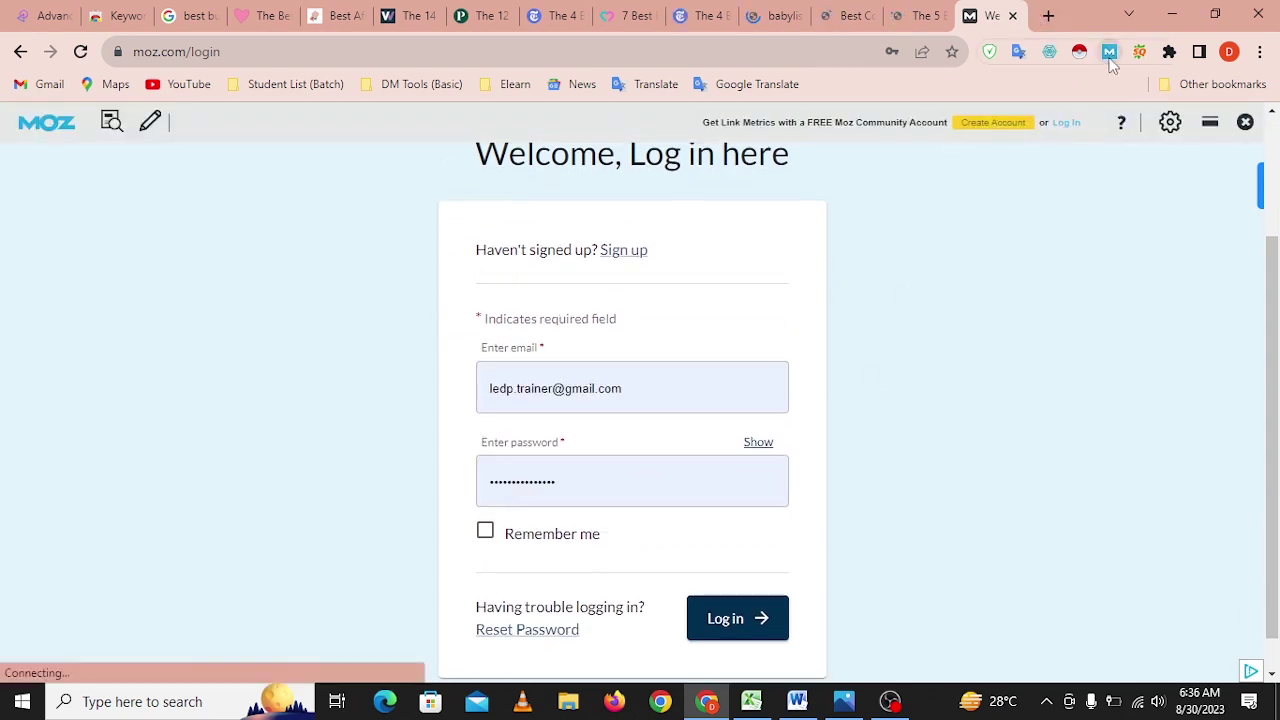
{"action": "left_click", "coordinate": [1068, 124]}
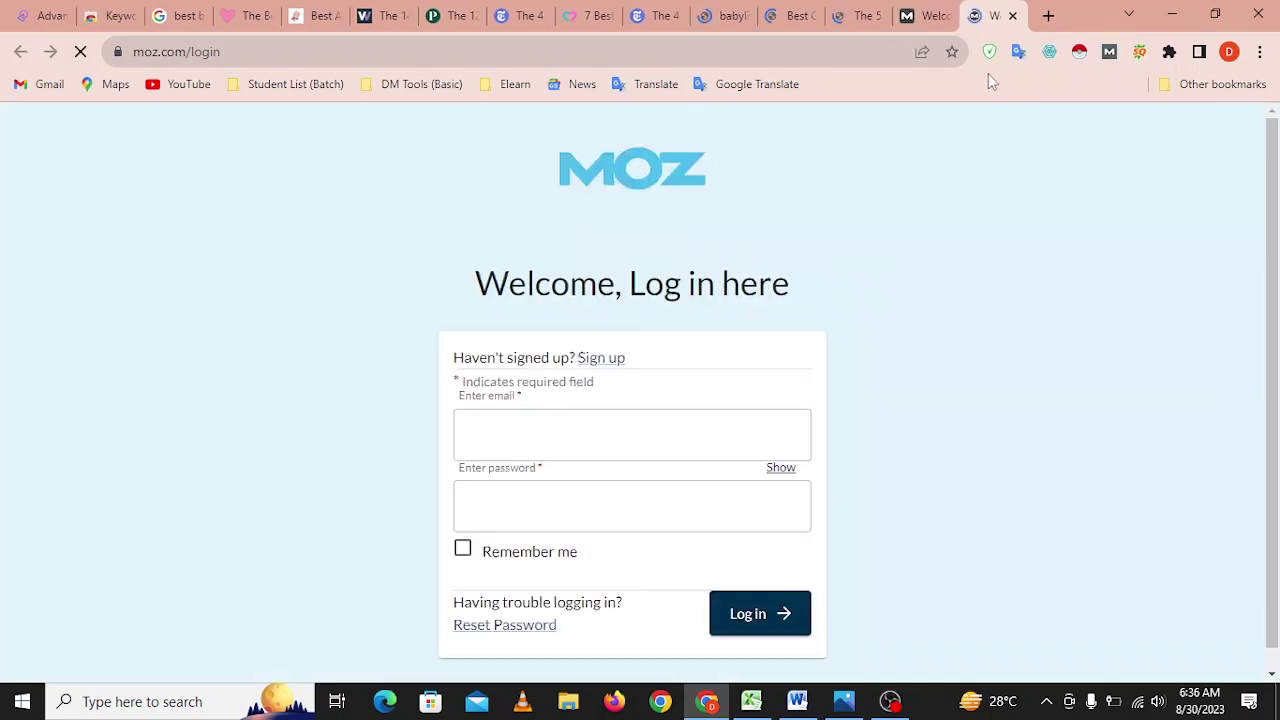
{"action": "left_click", "coordinate": [890, 701]}
{"action": "left_click", "coordinate": [1172, 10]}
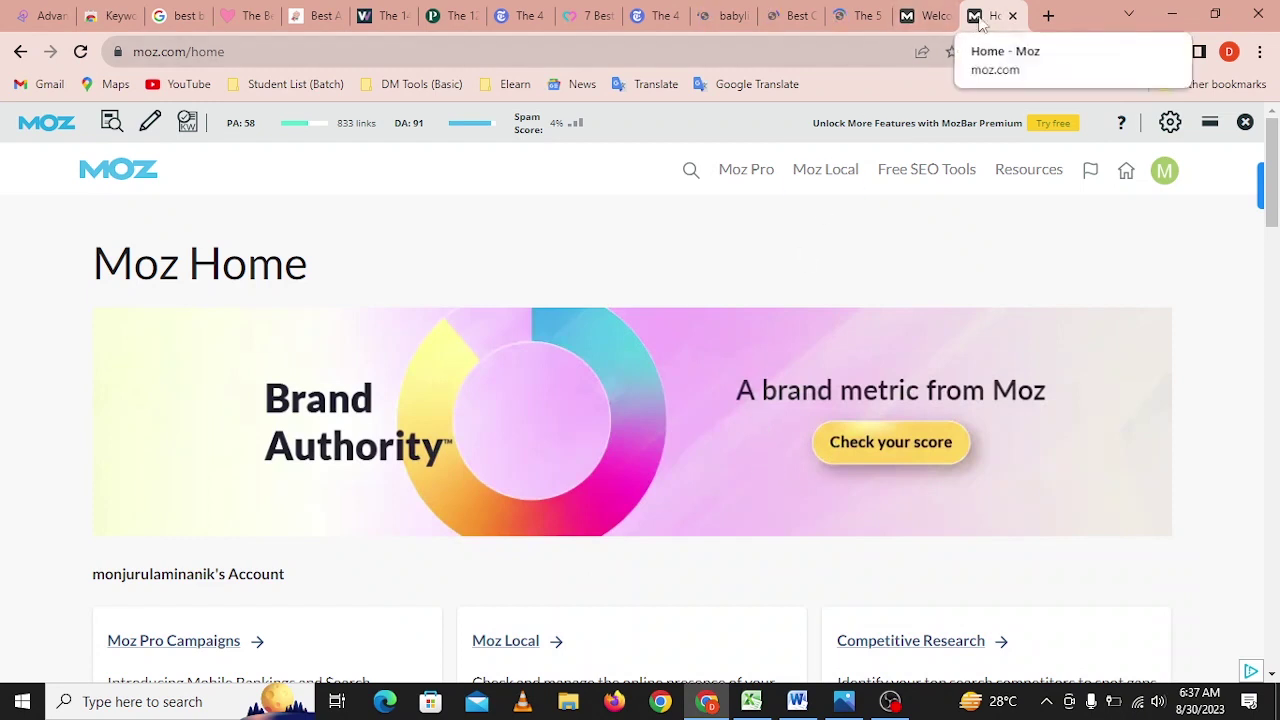
Return to the first Moz login page and toggle the MozBar off there.
{"action": "left_click", "coordinate": [930, 18]}
{"action": "left_click", "coordinate": [1110, 51]}
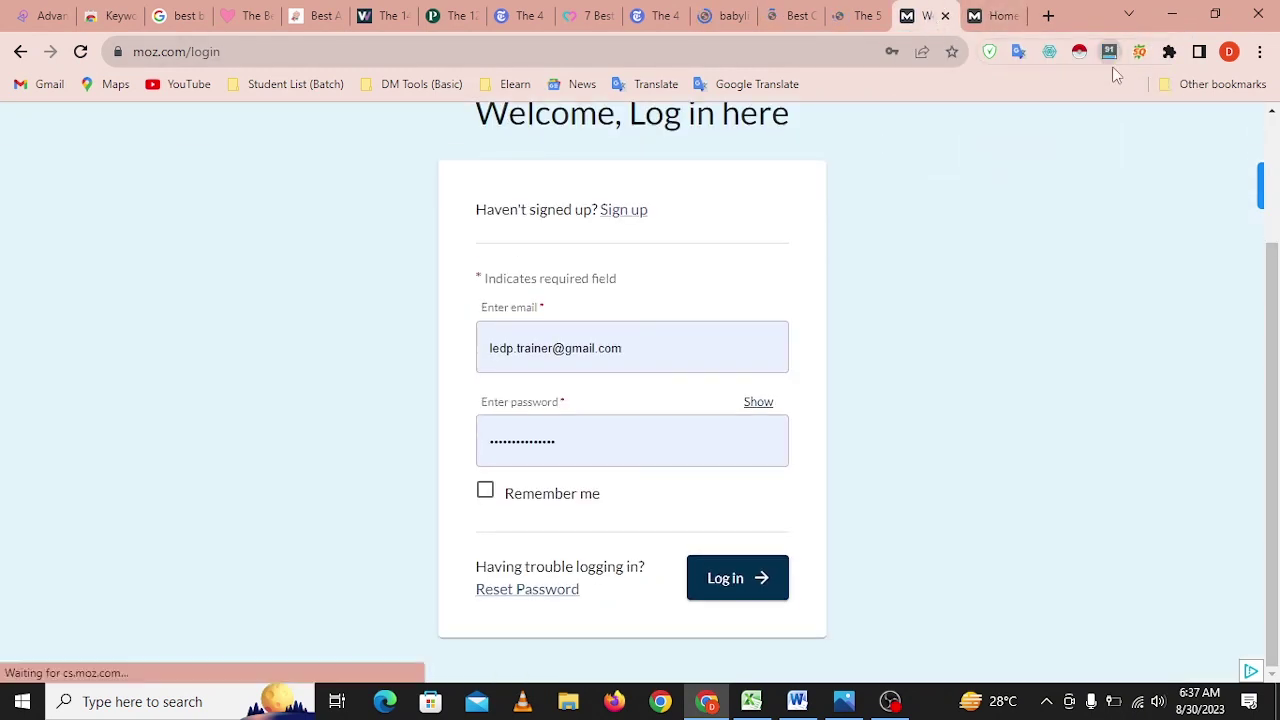
Look through the installed browser extensions and check the MozBar metrics on the Today's Parent convertible car seats page.
{"action": "left_click", "coordinate": [1169, 51]}
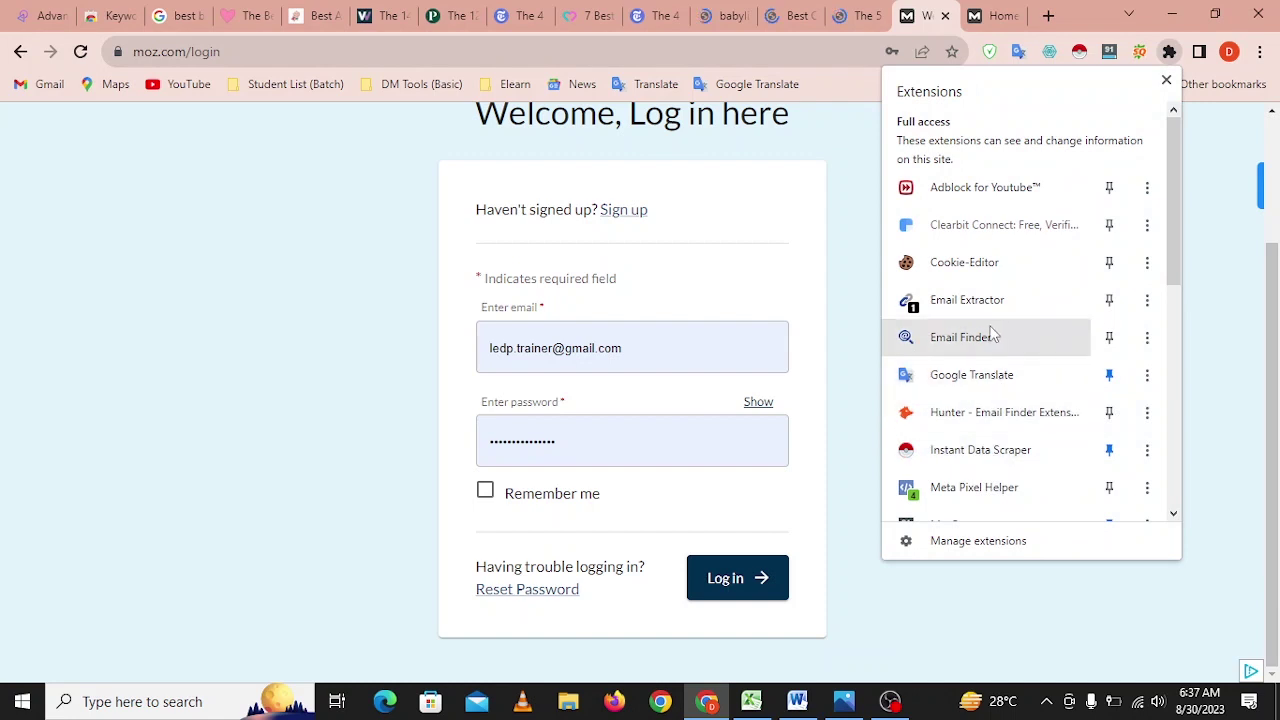
{"action": "scroll", "coordinate": [983, 334], "scroll_direction": "down", "scroll_amount": 3}
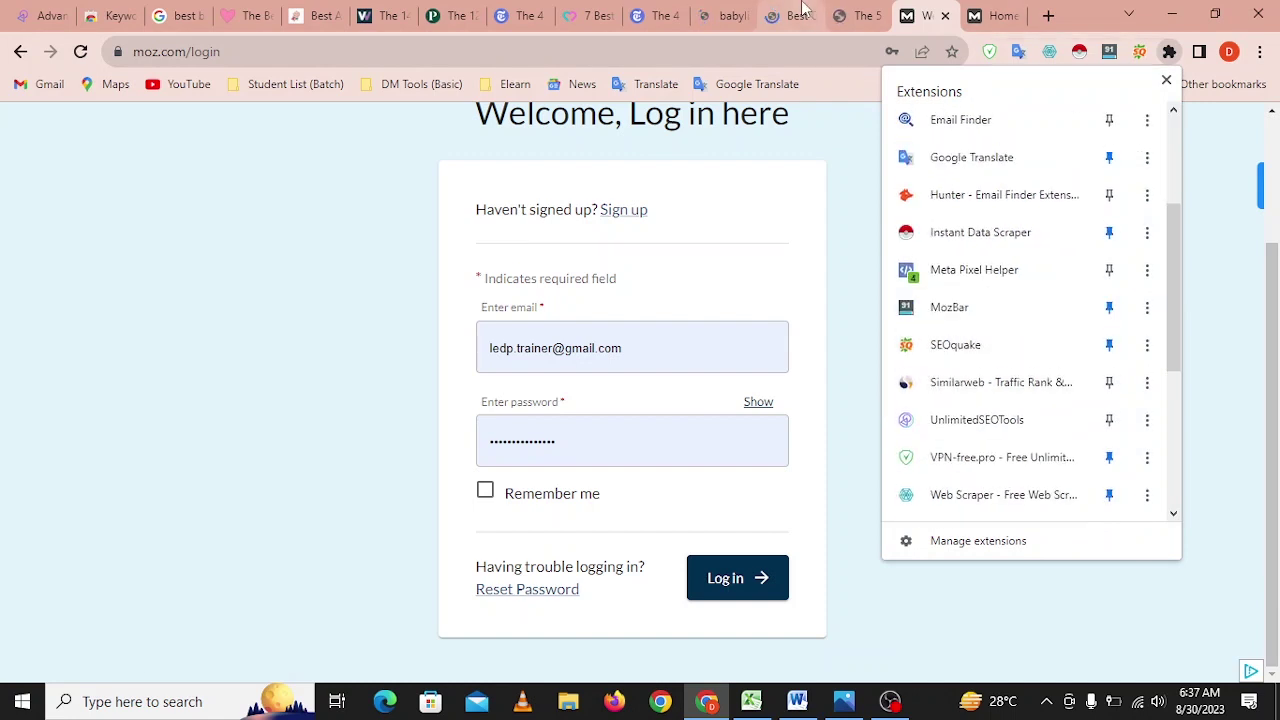
{"action": "left_click", "coordinate": [801, 8]}
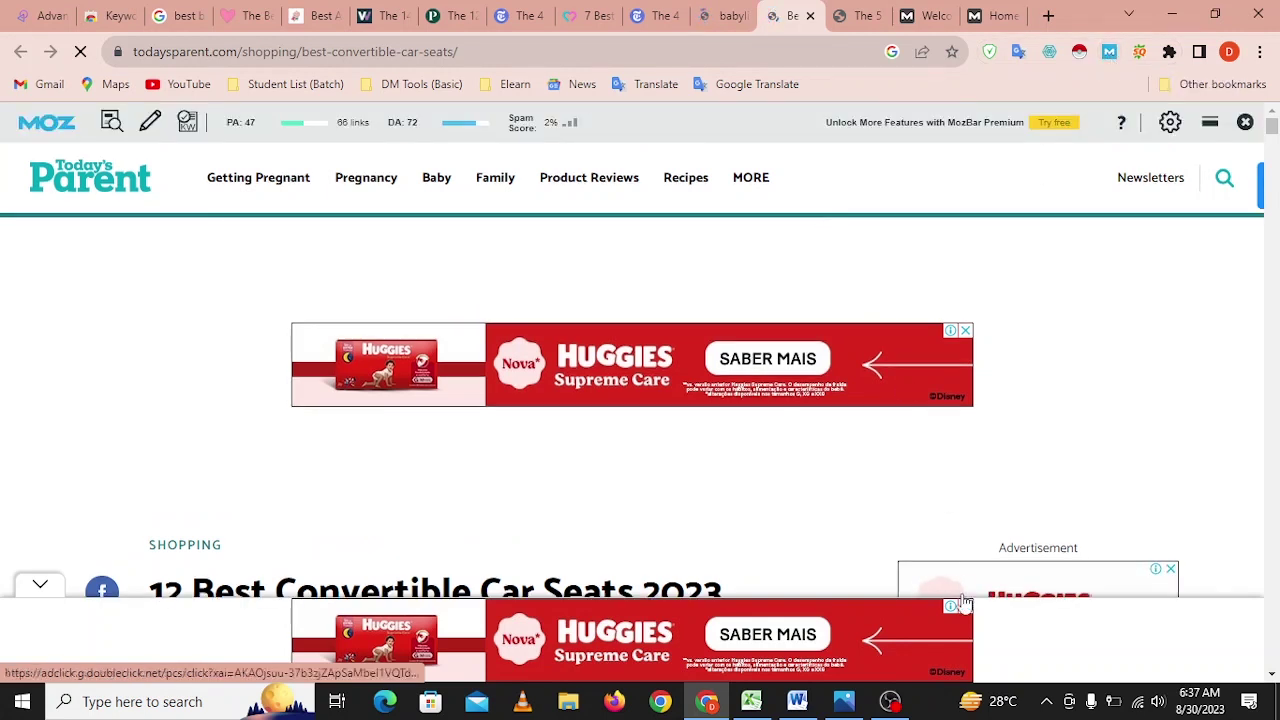
Reload the Google results for "best budget convertible car seat" with MozBar active and examine the PA and DA under the results.
{"action": "left_click", "coordinate": [192, 14]}
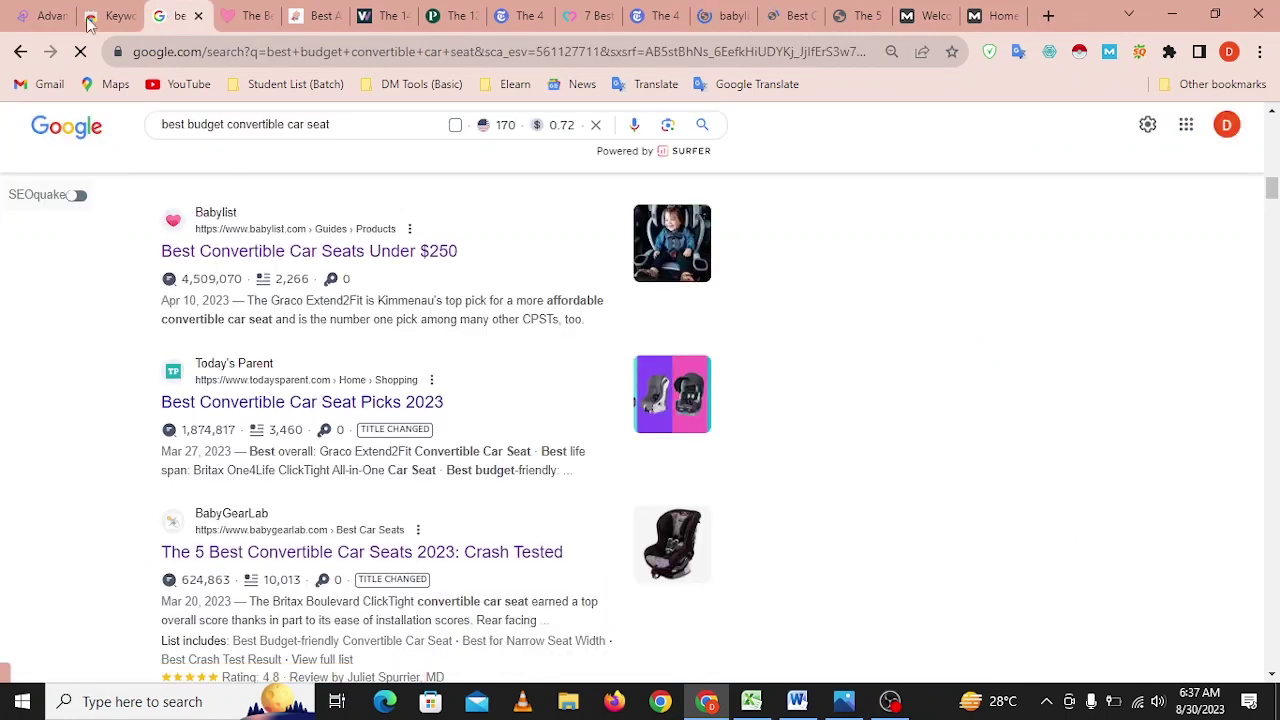
{"action": "left_click", "coordinate": [80, 52]}
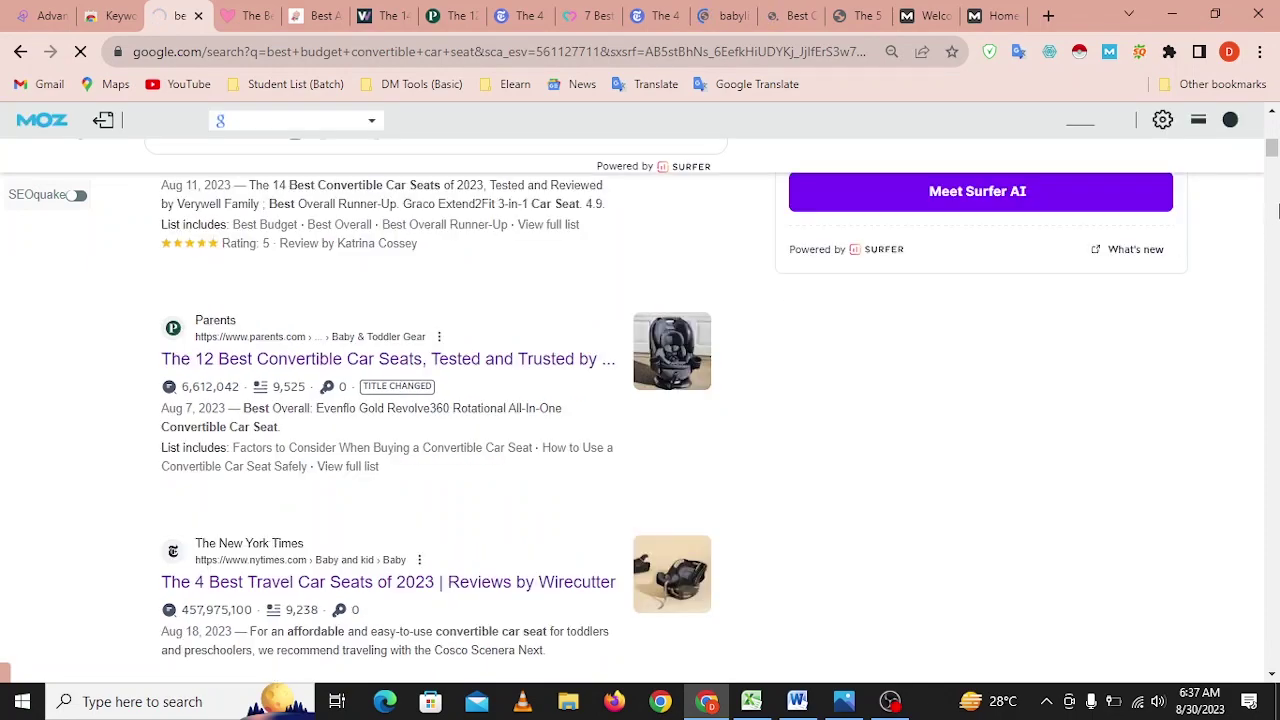
{"action": "scroll", "coordinate": [903, 343], "scroll_direction": "up", "scroll_amount": 6}
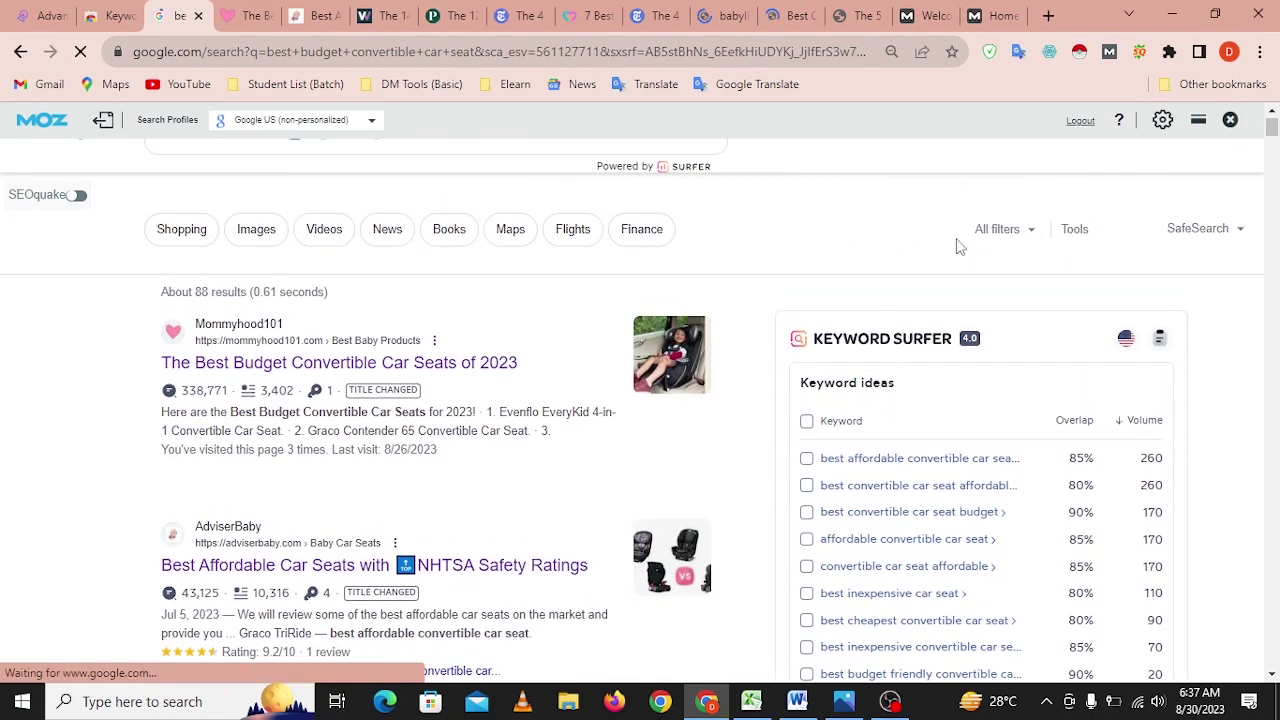
{"action": "scroll", "coordinate": [820, 274], "scroll_direction": "down", "scroll_amount": 5}
{"action": "scroll", "coordinate": [820, 274], "scroll_direction": "up", "scroll_amount": 5}
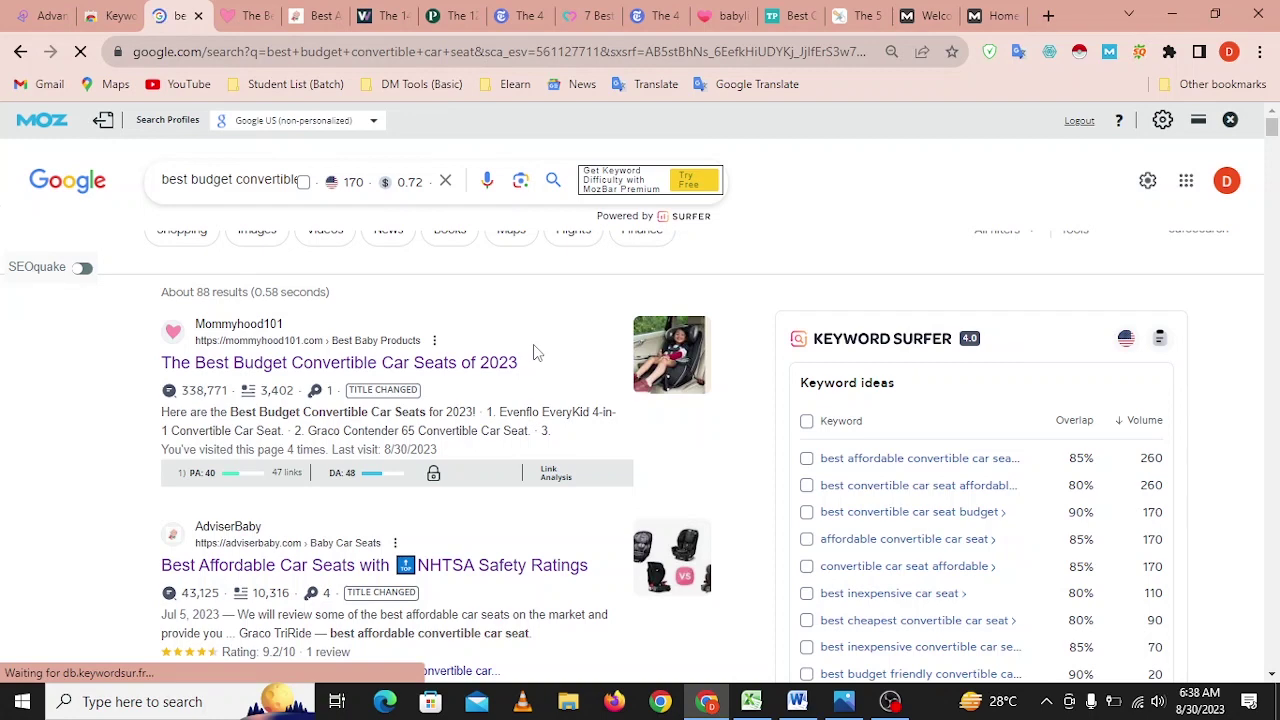
{"action": "scroll", "coordinate": [512, 368], "scroll_direction": "down", "scroll_amount": 2}
{"action": "scroll", "coordinate": [484, 403], "scroll_direction": "up", "scroll_amount": 2}
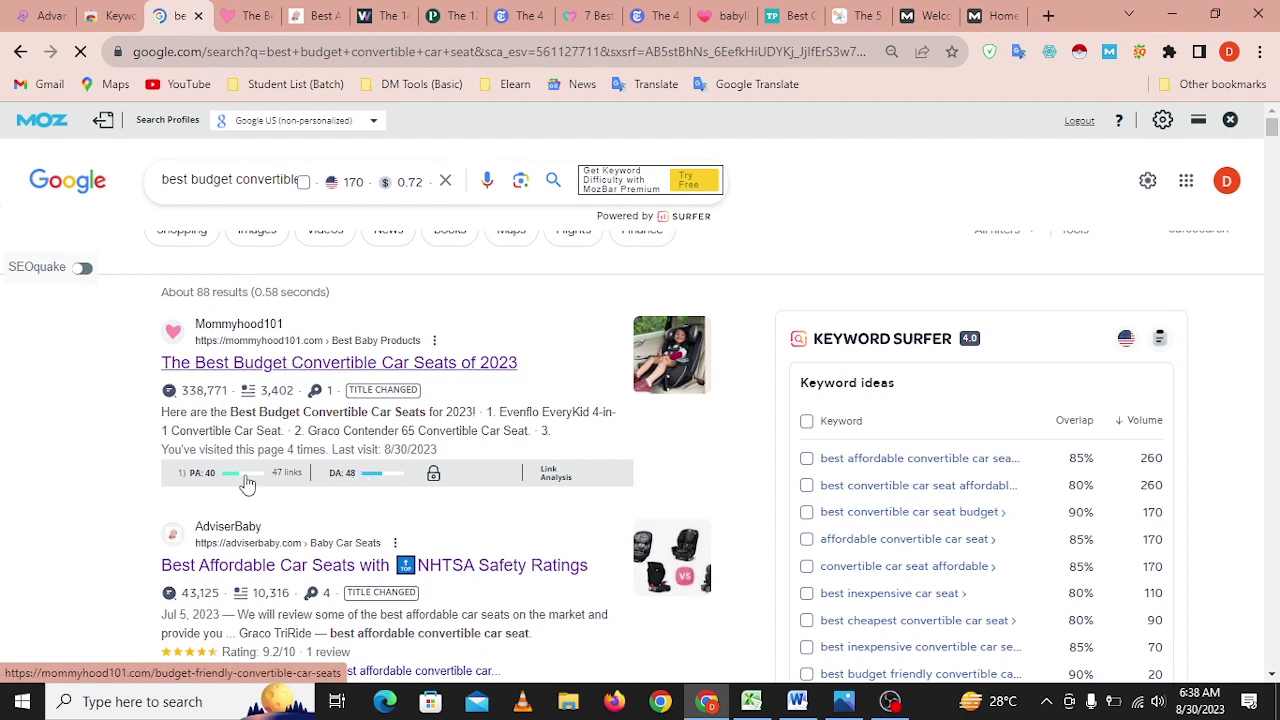
Switch to the Word notes and read the Page Authority and Domain Authority criteria in Steps 5 and 6.
{"action": "left_click", "coordinate": [800, 701]}
{"action": "scroll", "coordinate": [560, 460], "scroll_direction": "down", "scroll_amount": 10}
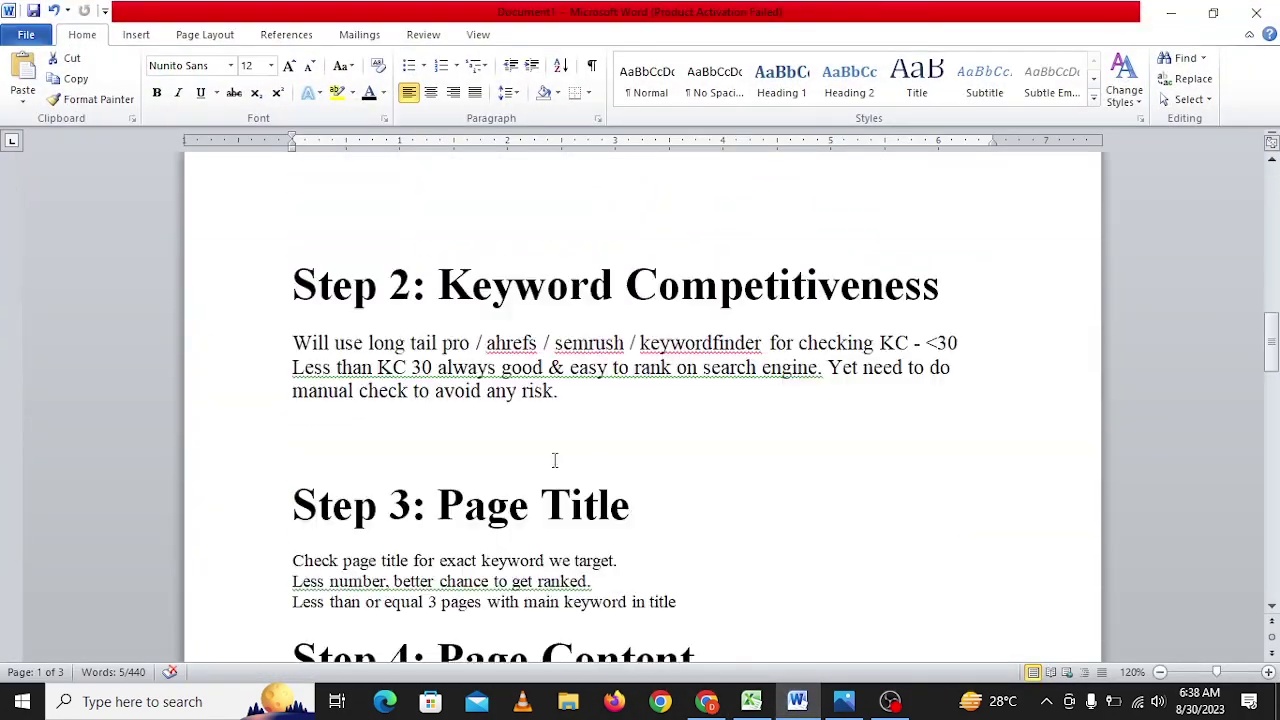
{"action": "scroll", "coordinate": [555, 460], "scroll_direction": "down", "scroll_amount": 6}
{"action": "scroll", "coordinate": [555, 460], "scroll_direction": "up", "scroll_amount": 3}
{"action": "scroll", "coordinate": [555, 460], "scroll_direction": "down", "scroll_amount": 4}
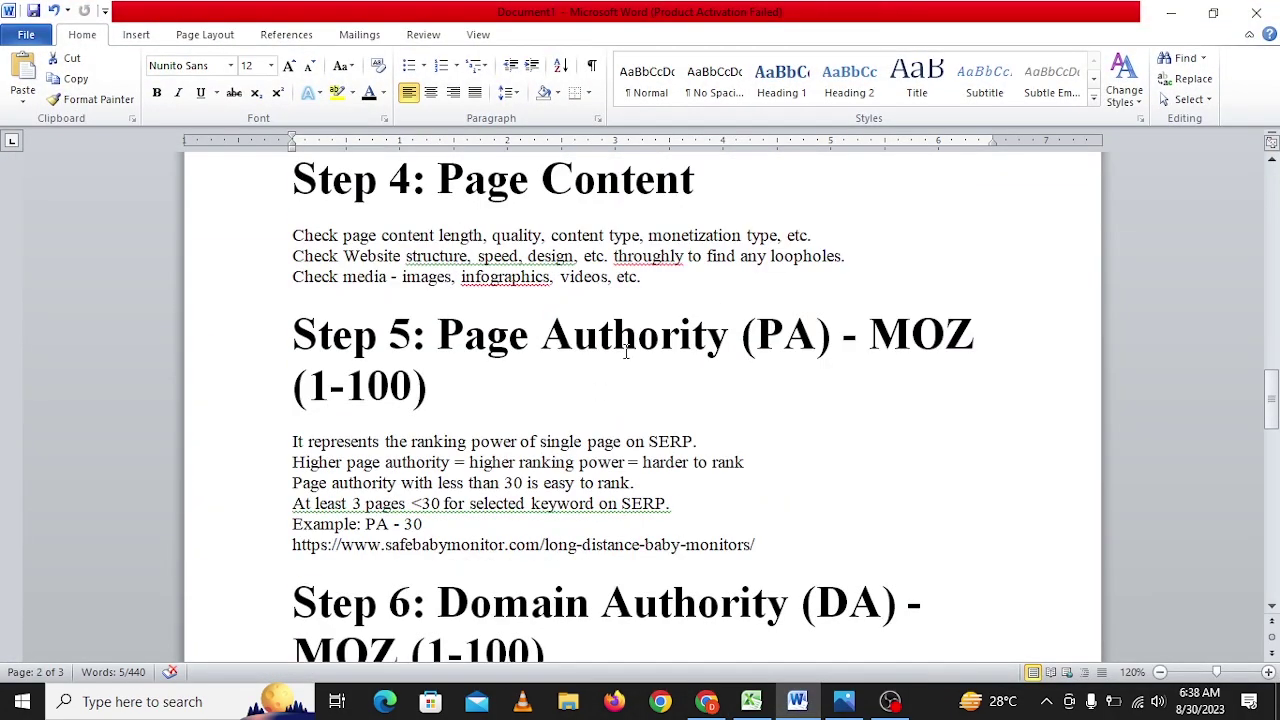
{"action": "scroll", "coordinate": [558, 525], "scroll_direction": "down", "scroll_amount": 3}
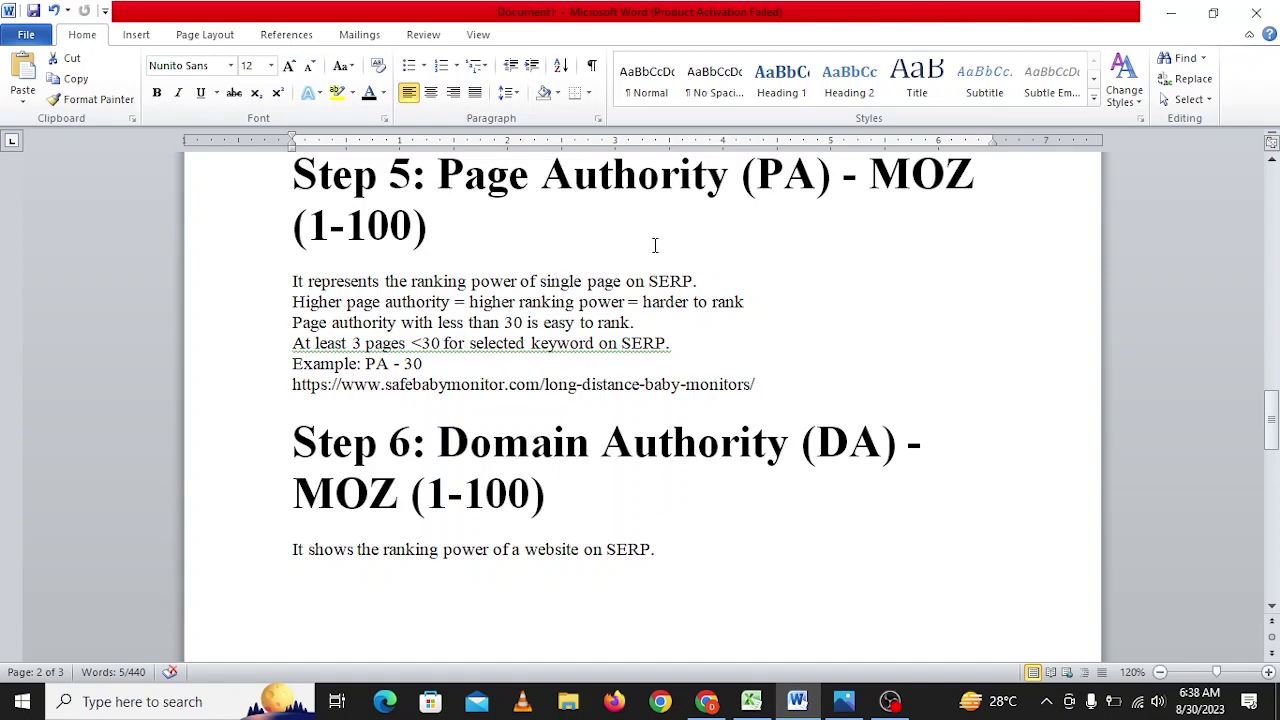
{"action": "scroll", "coordinate": [654, 471], "scroll_direction": "down", "scroll_amount": 8}
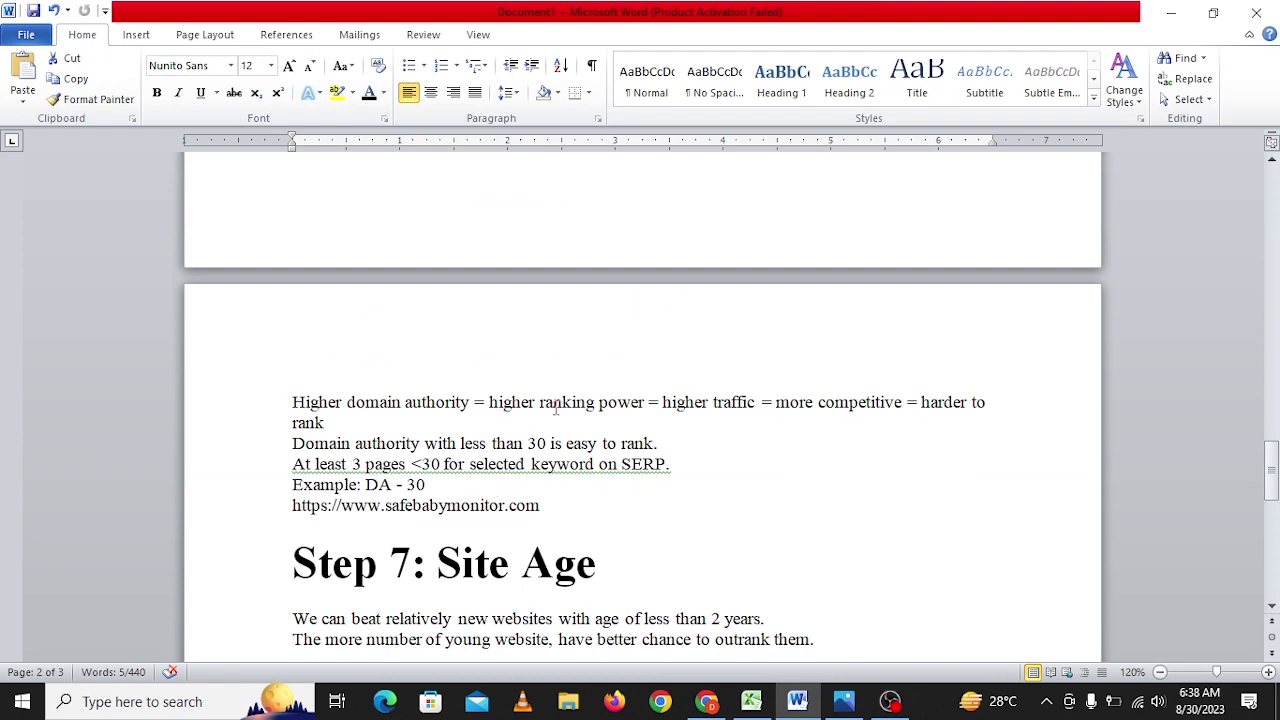
{"action": "scroll", "coordinate": [667, 399], "scroll_direction": "up", "scroll_amount": 6}
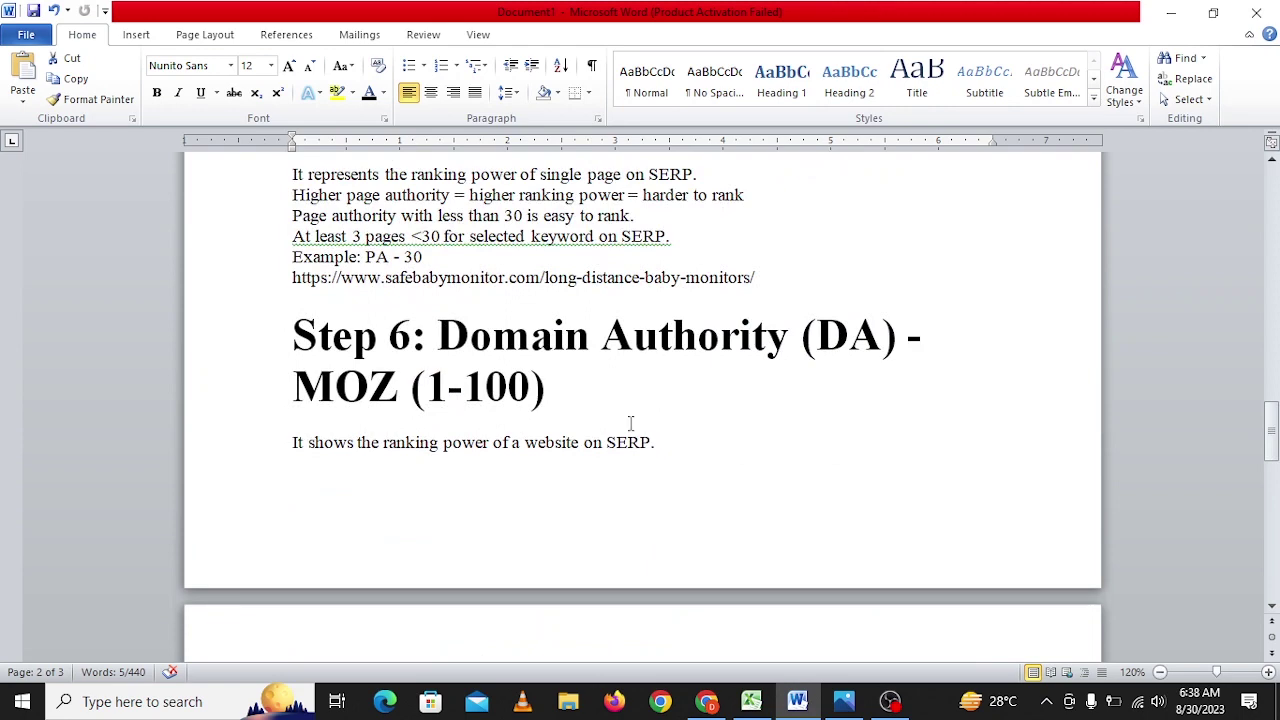
Insert a page break before the "Step 6: Domain Authority (DA) - MOZ (1-100)" heading and review the guidelines below it.
{"action": "left_click", "coordinate": [290, 333]}
{"action": "key", "text": "ctrl+Return"}
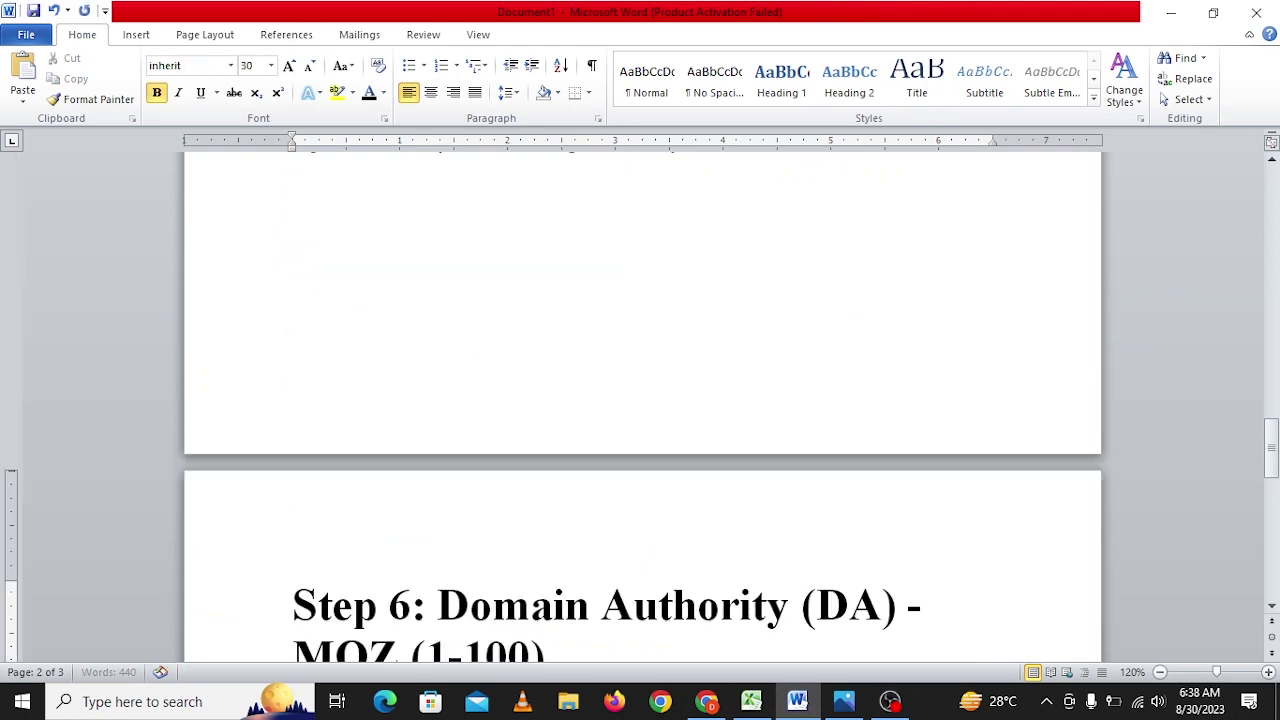
{"action": "scroll", "coordinate": [289, 343], "scroll_direction": "down", "scroll_amount": 1}
{"action": "scroll", "coordinate": [289, 343], "scroll_direction": "down", "scroll_amount": 9}
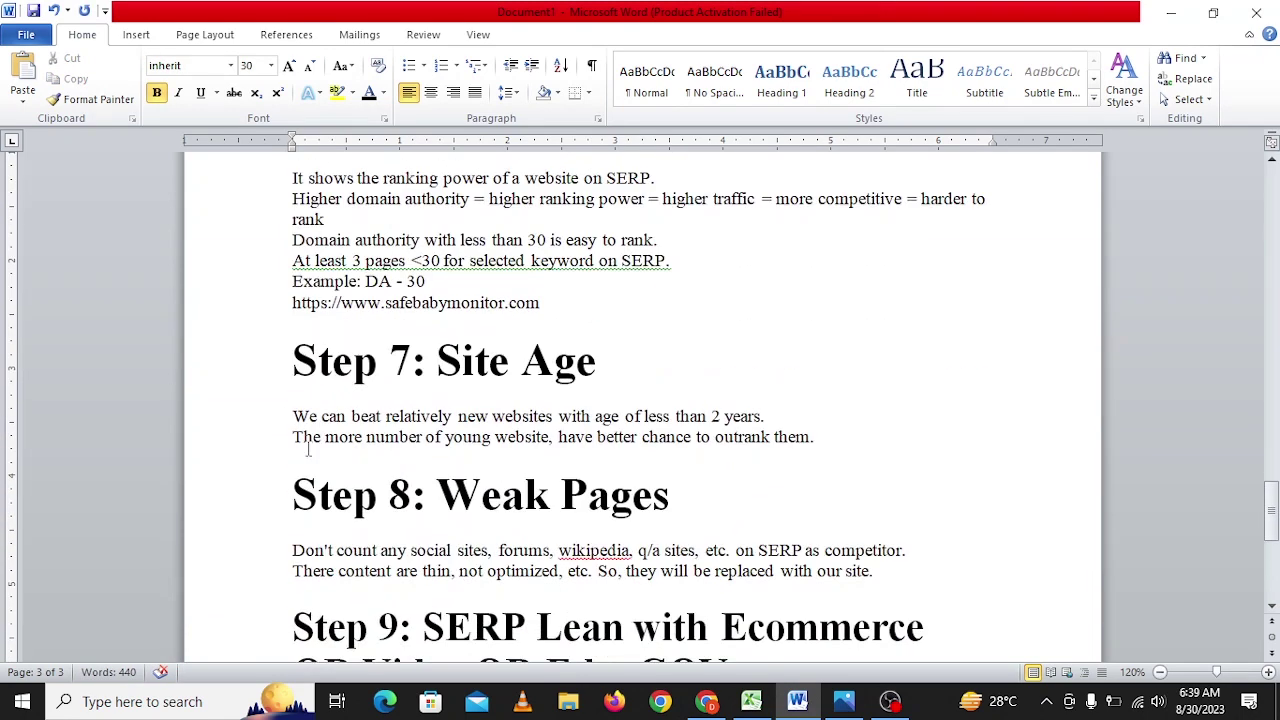
{"action": "scroll", "coordinate": [404, 436], "scroll_direction": "up", "scroll_amount": 1}
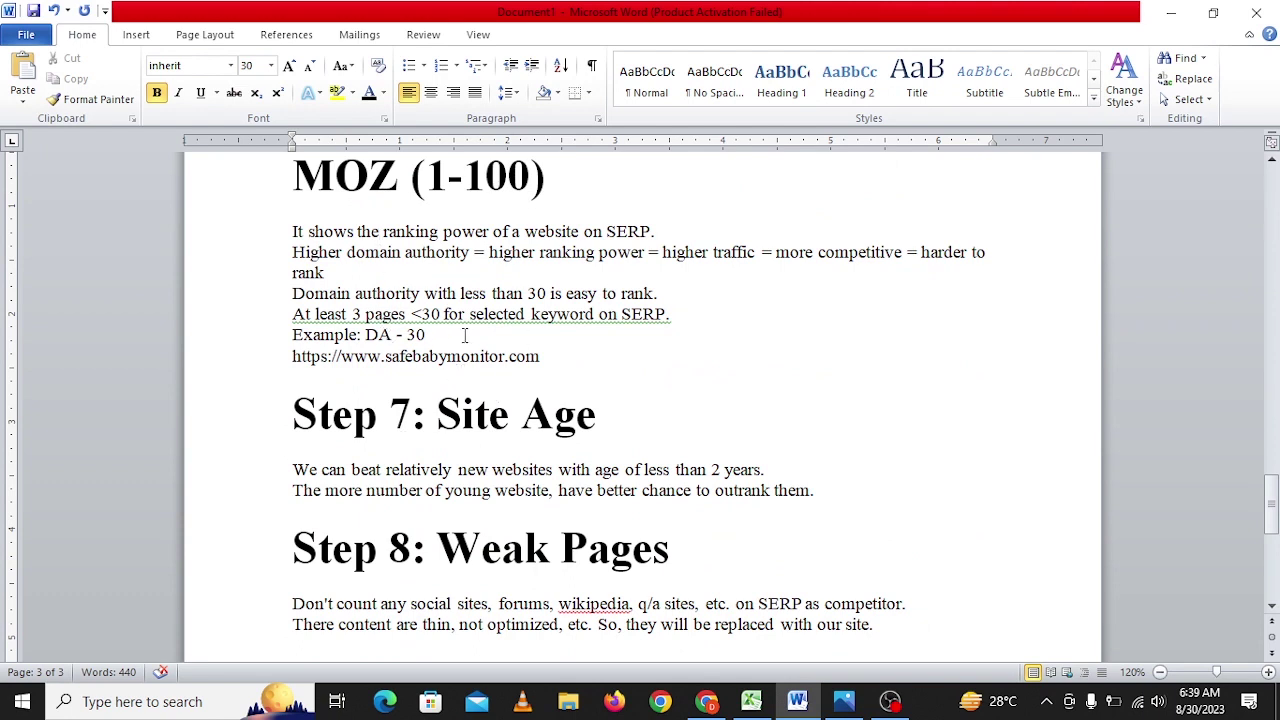
Switch to the Excel keyword research workbook, review its competitor columns and select the Competitor URL cell K21.
{"action": "left_click", "coordinate": [843, 705]}
{"action": "left_click", "coordinate": [841, 710]}
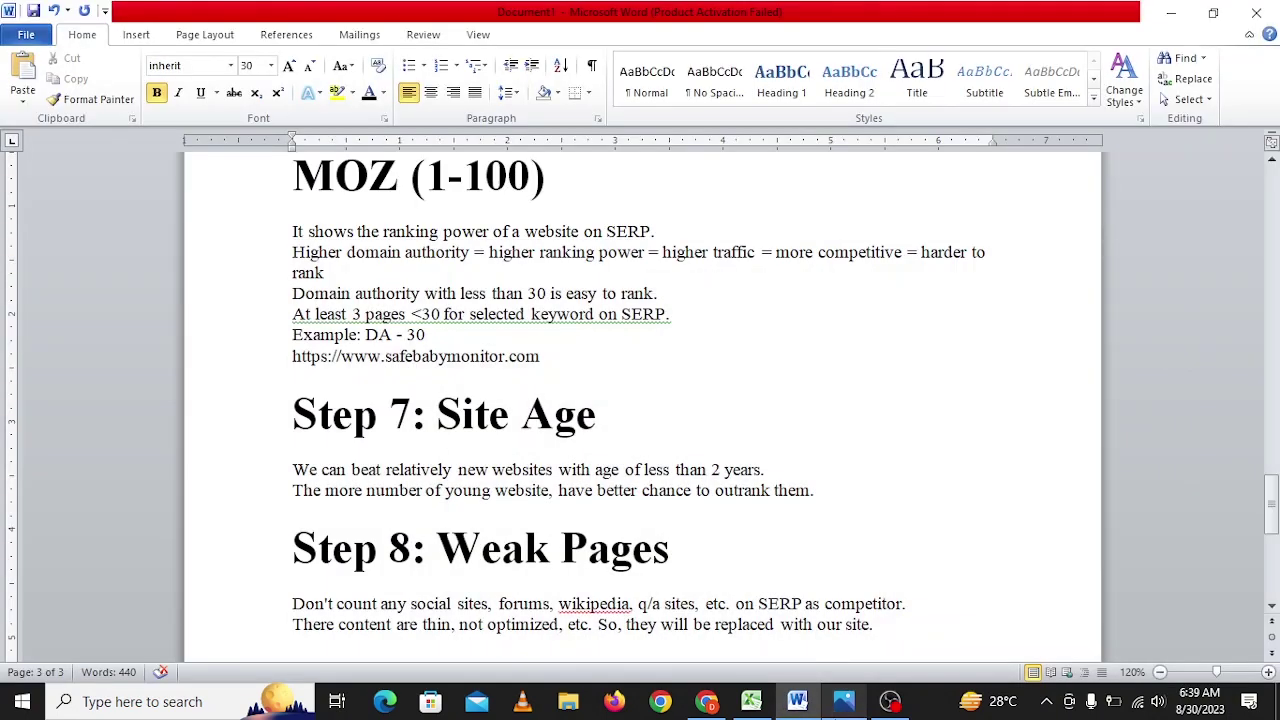
{"action": "left_click", "coordinate": [751, 703]}
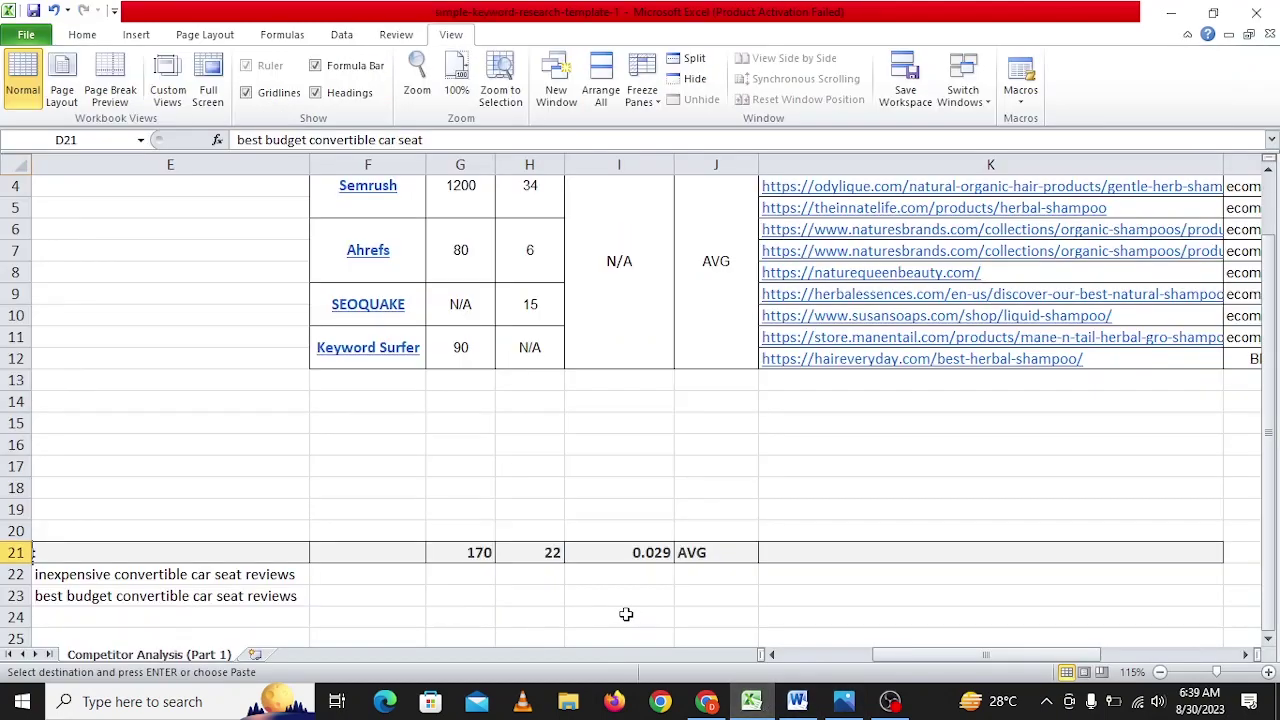
{"action": "scroll", "coordinate": [600, 612], "scroll_direction": "up", "scroll_amount": 1}
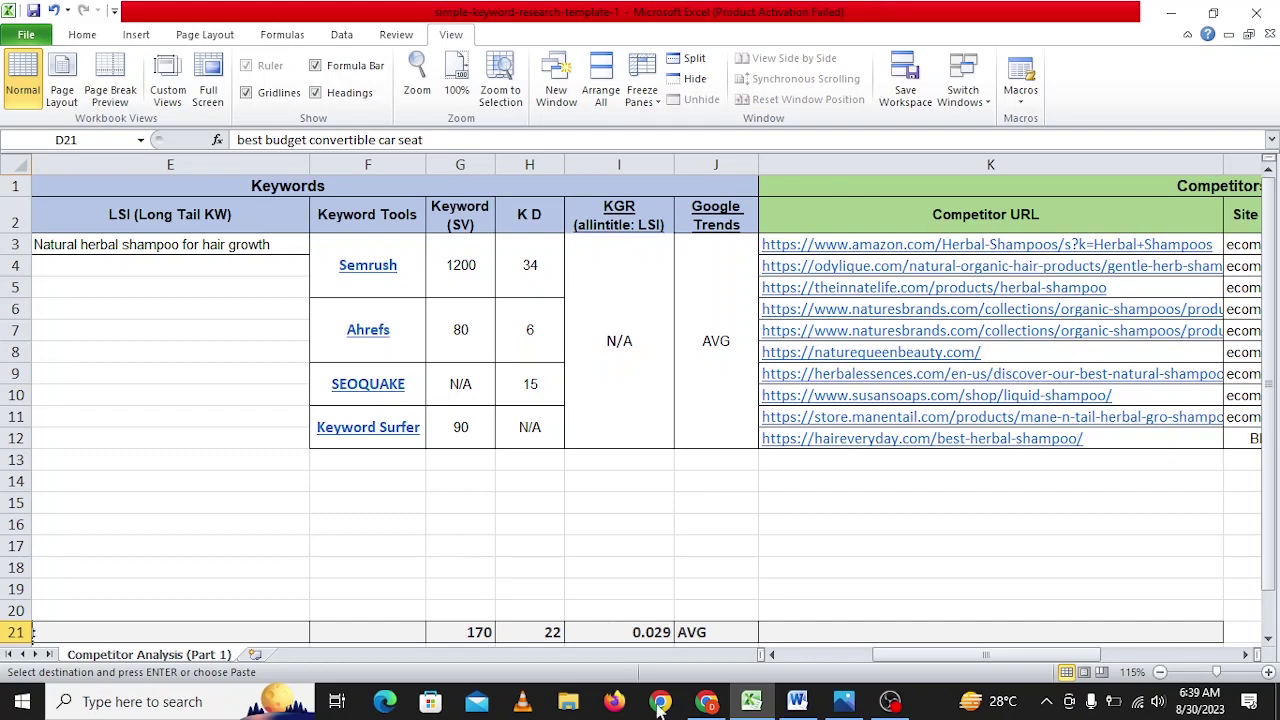
{"action": "left_click_drag", "start_coordinate": [893, 655], "coordinate": [960, 665]}
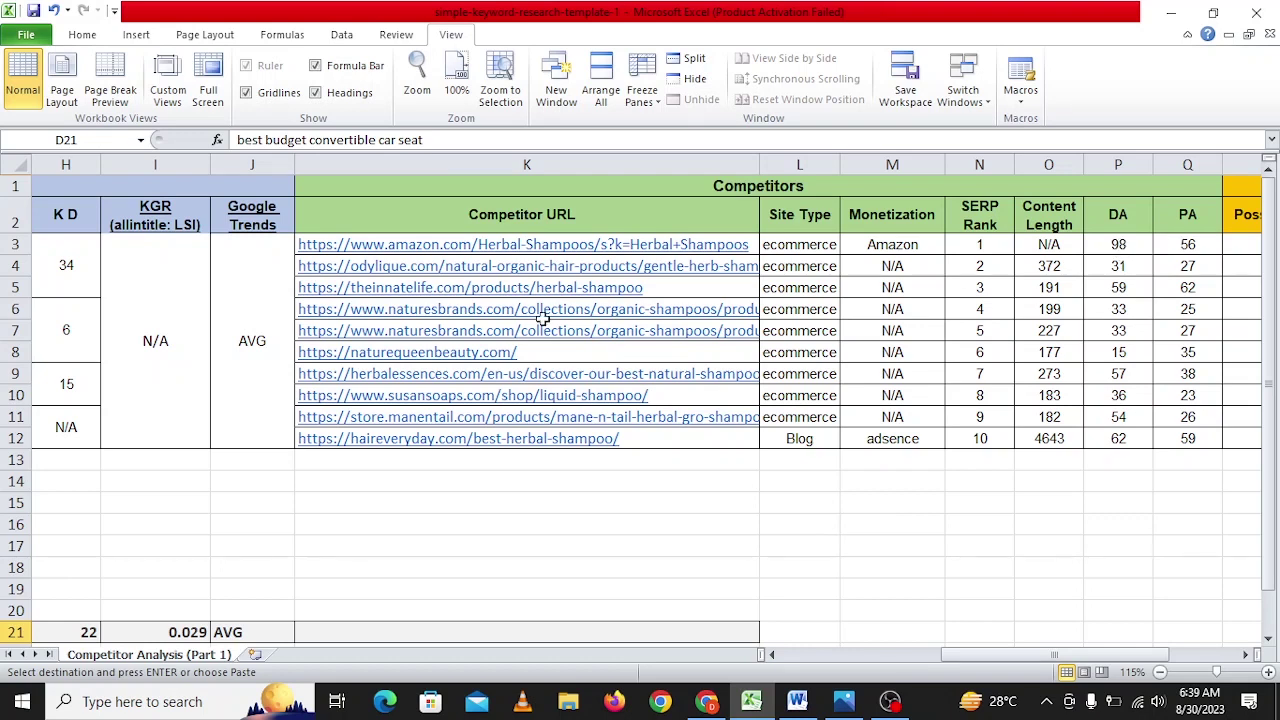
{"action": "scroll", "coordinate": [526, 458], "scroll_direction": "down", "scroll_amount": 2}
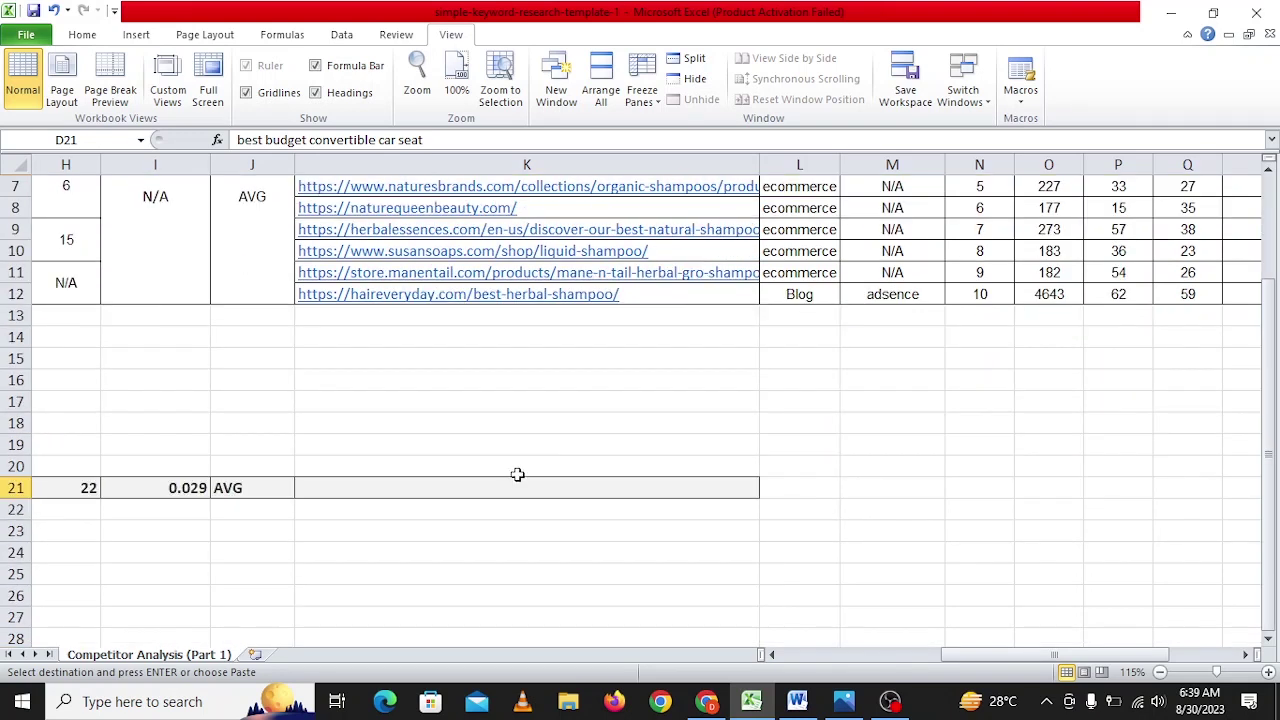
{"action": "left_click", "coordinate": [502, 487]}
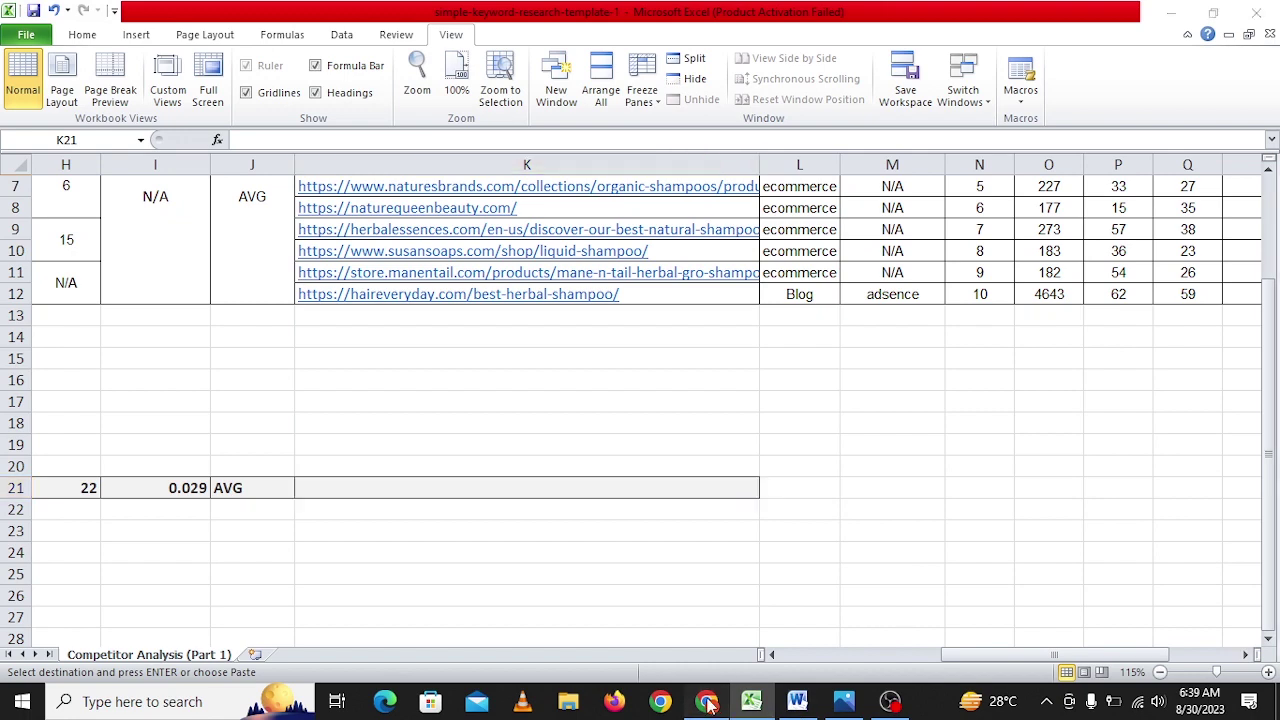
Return to the Google results in Chrome, enlarge the page and check the PA and DA of the Mommyhood101 result.
{"action": "left_click", "coordinate": [706, 701]}
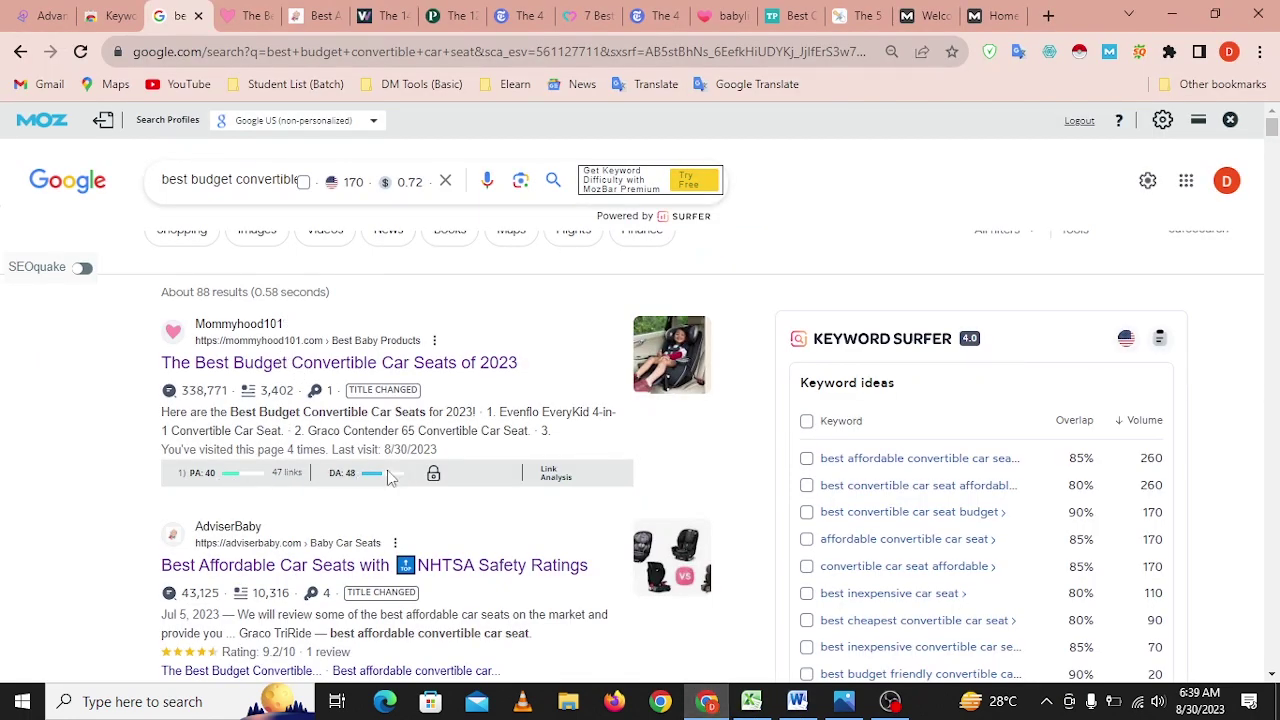
{"action": "key", "text": "ctrl+plus"}
{"action": "key", "text": "ctrl+plus"}
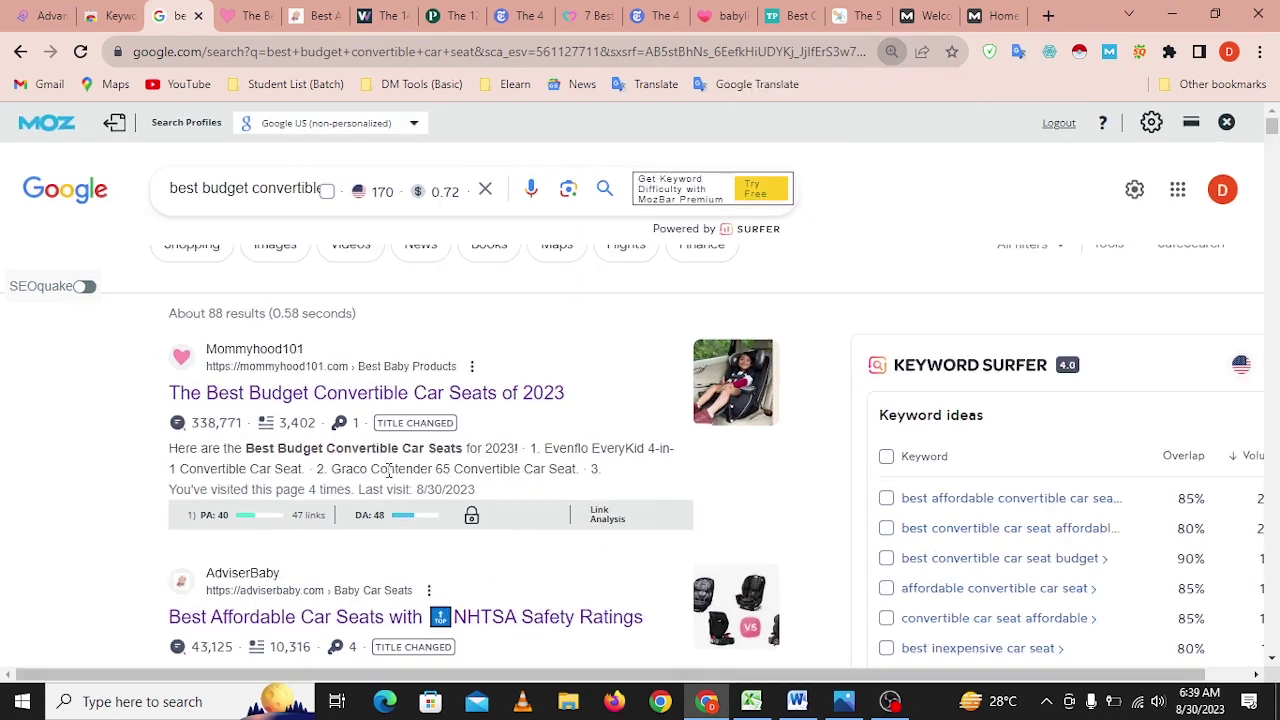
{"action": "scroll", "coordinate": [327, 495], "scroll_direction": "down", "scroll_amount": 1}
{"action": "scroll", "coordinate": [246, 426], "scroll_direction": "up", "scroll_amount": 2}
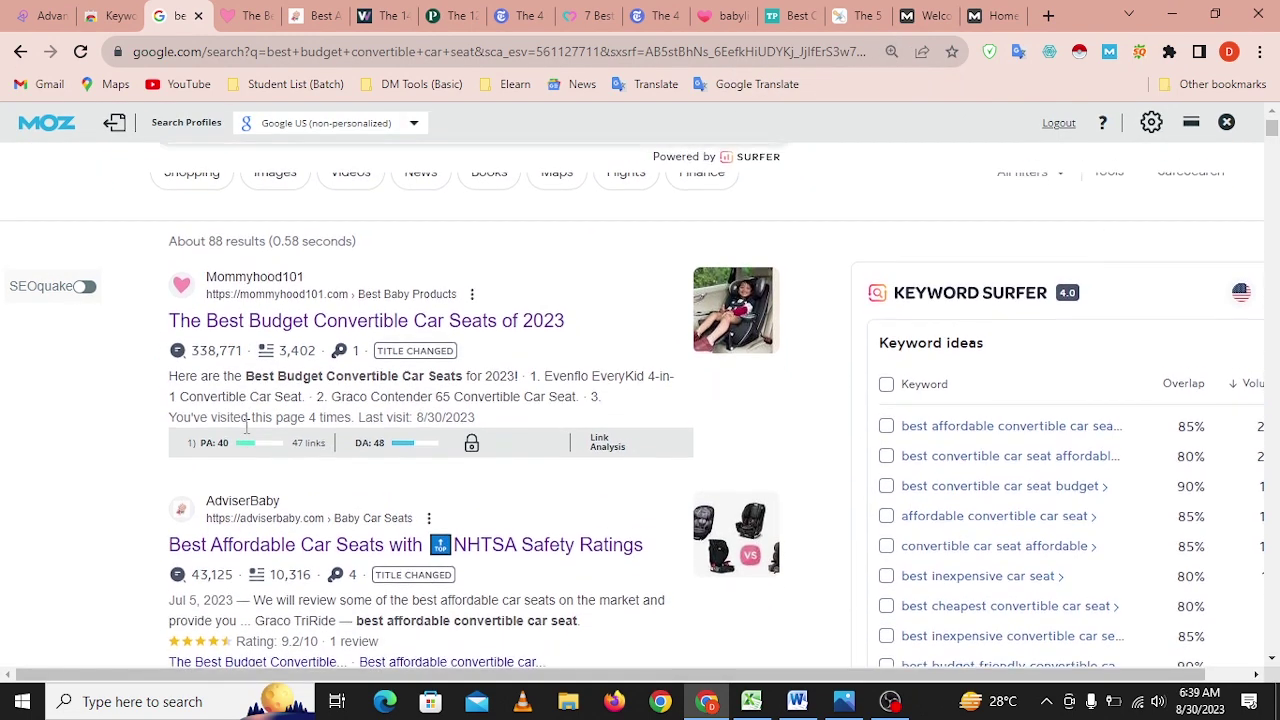
{"action": "key", "text": "ctrl+plus"}
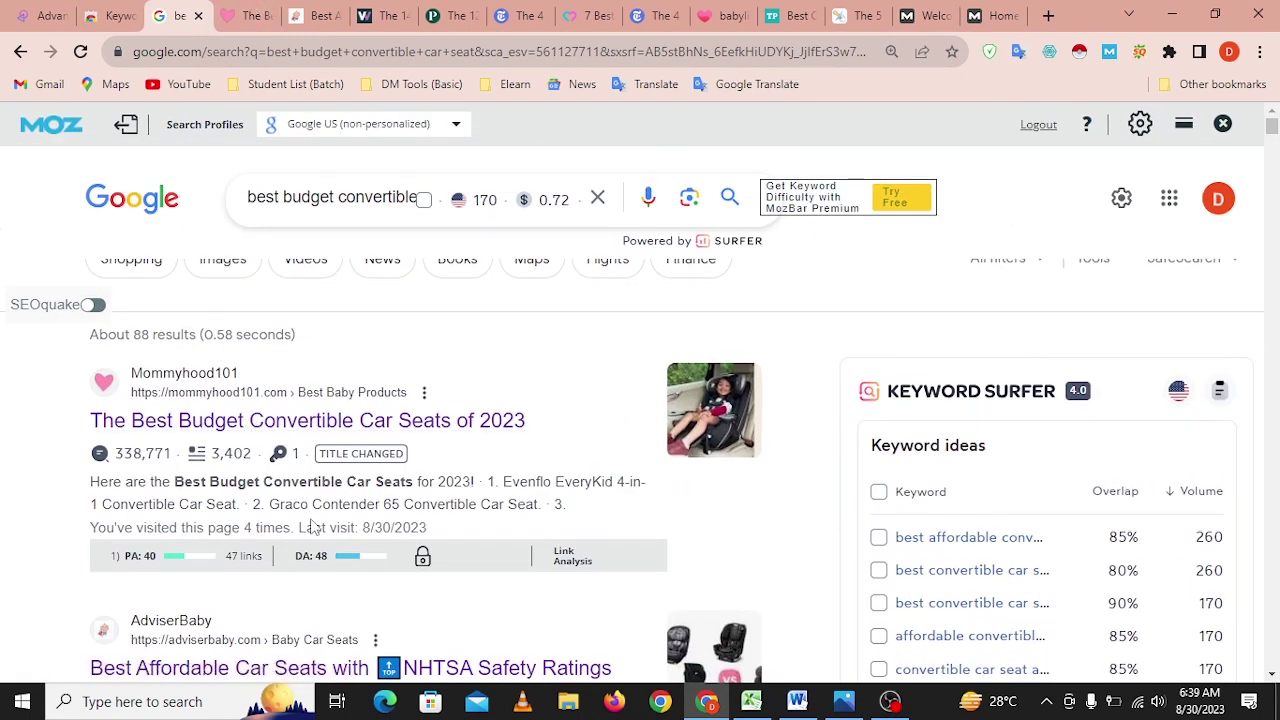
Copy the Mommyhood101 page's URL and paste it into the Competitor URL cell K21 of the Excel workbook.
{"action": "left_click", "coordinate": [252, 12]}
{"action": "left_click", "coordinate": [250, 52]}
{"action": "right_click", "coordinate": [250, 57]}
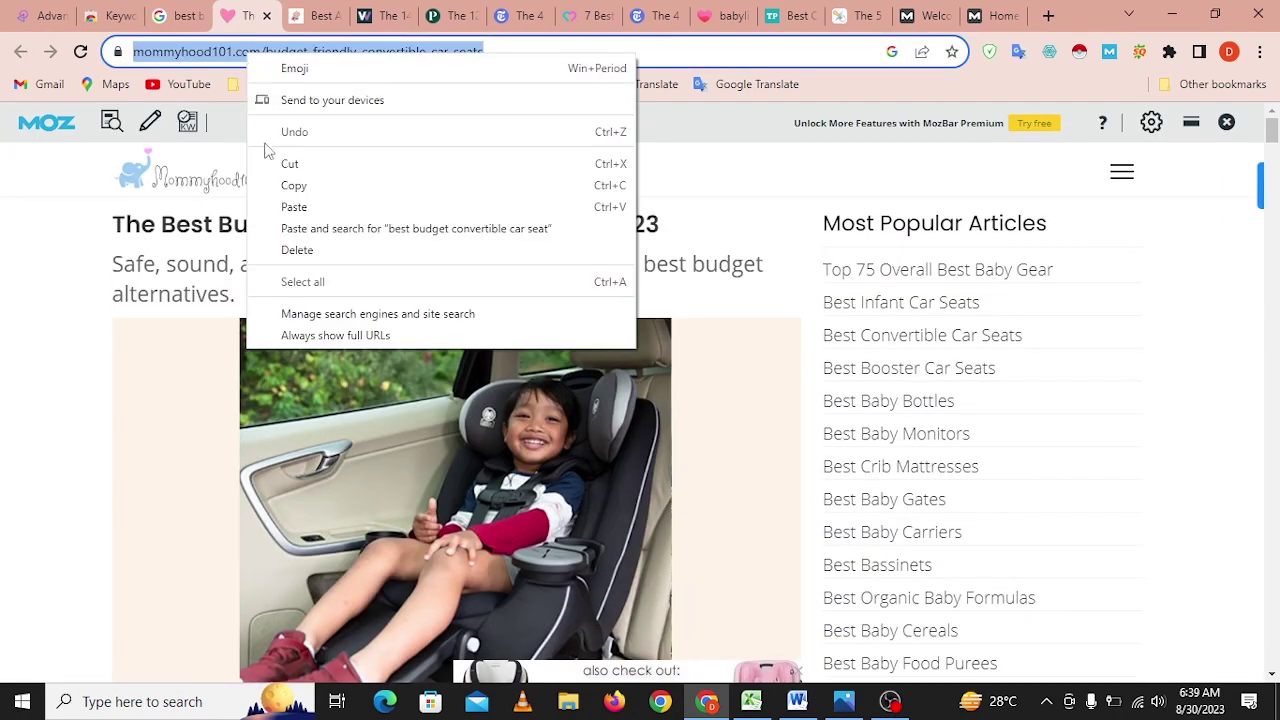
{"action": "left_click", "coordinate": [276, 186]}
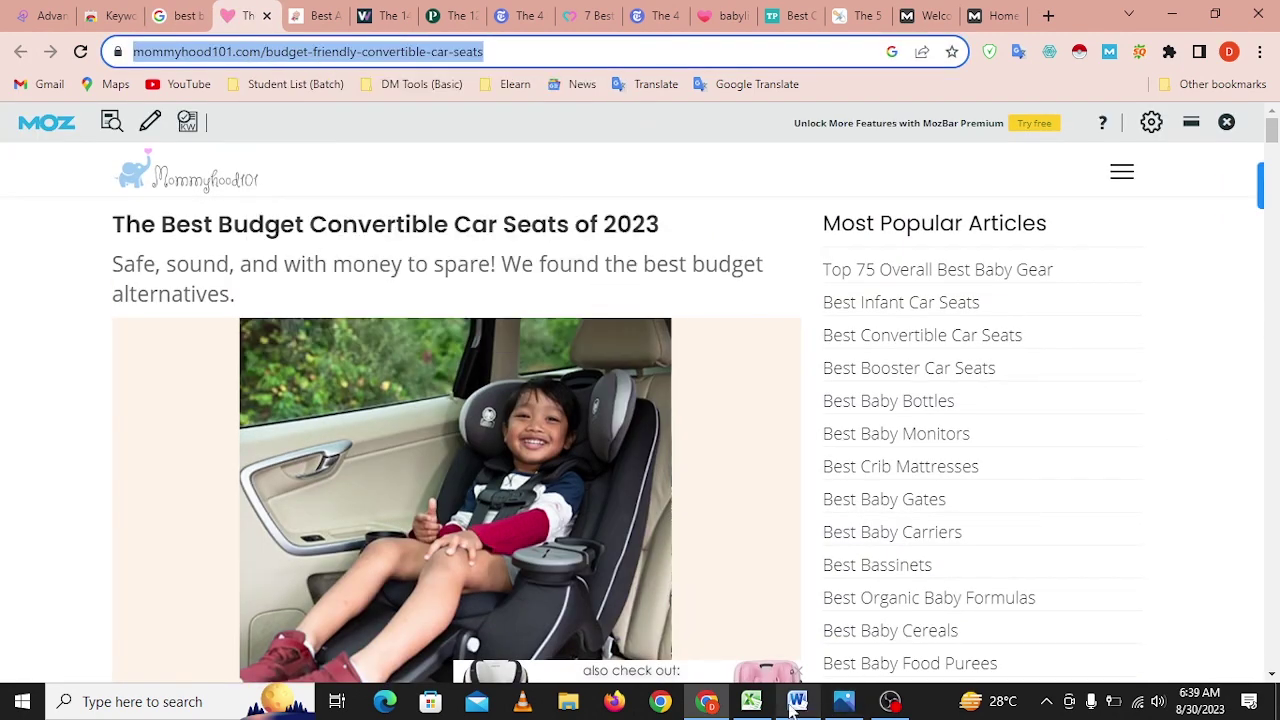
{"action": "left_click", "coordinate": [751, 701]}
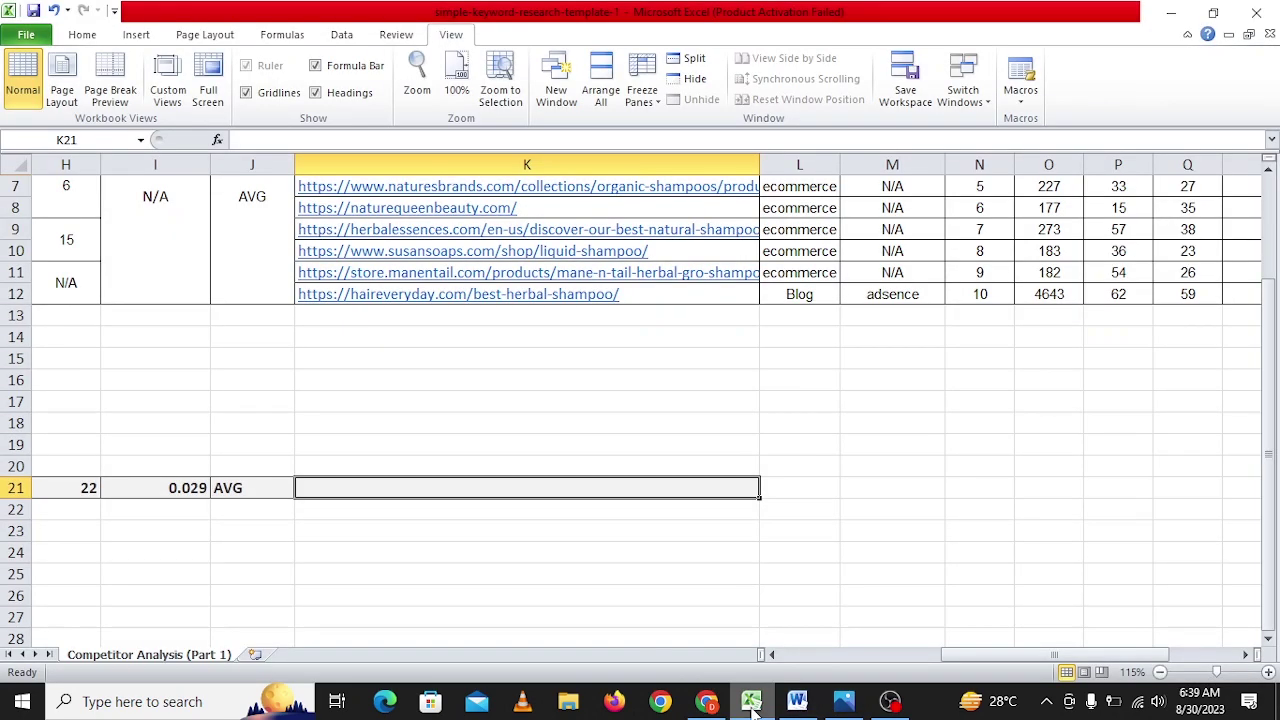
{"action": "double_click", "coordinate": [607, 492]}
{"action": "key", "text": "ctrl+v"}
{"action": "key", "text": "Return"}
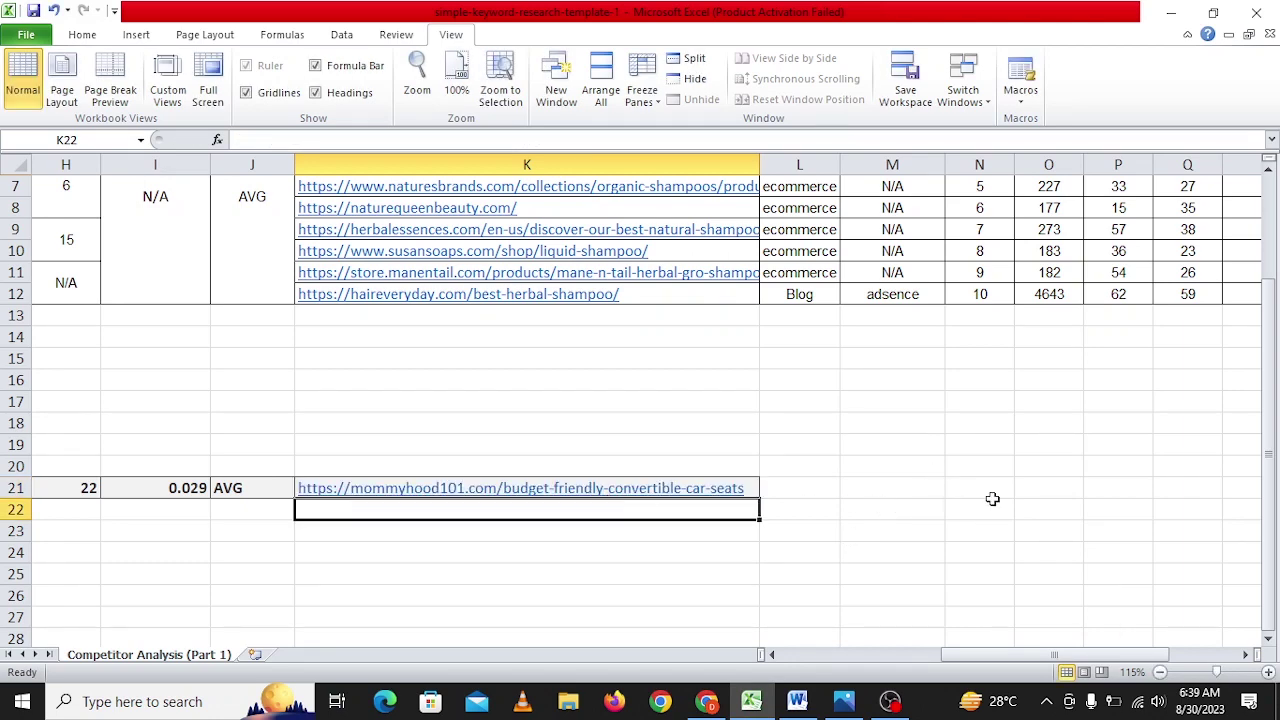
Enter the Mommyhood101 page's DA of 48 in P21 and PA of 40 in Q21, and select P22.
{"action": "scroll", "coordinate": [991, 500], "scroll_direction": "up", "scroll_amount": 2}
{"action": "scroll", "coordinate": [1134, 372], "scroll_direction": "down", "scroll_amount": 2}
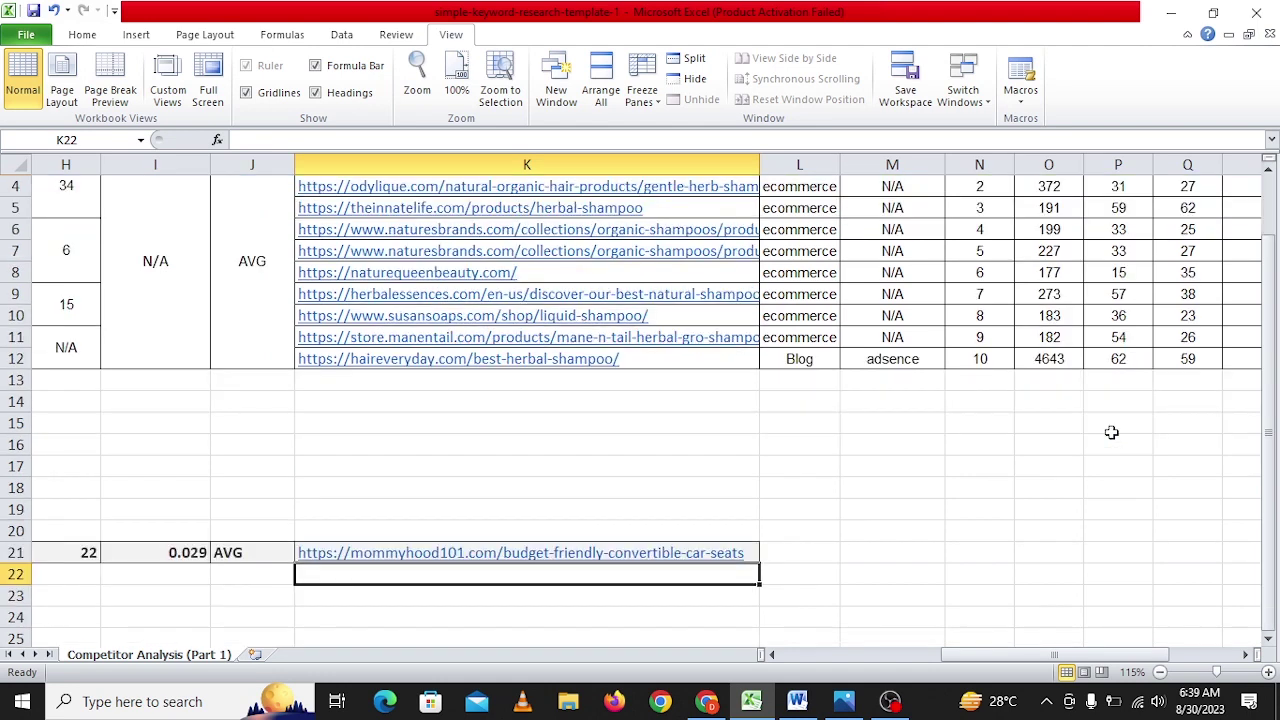
{"action": "left_click", "coordinate": [1111, 497]}
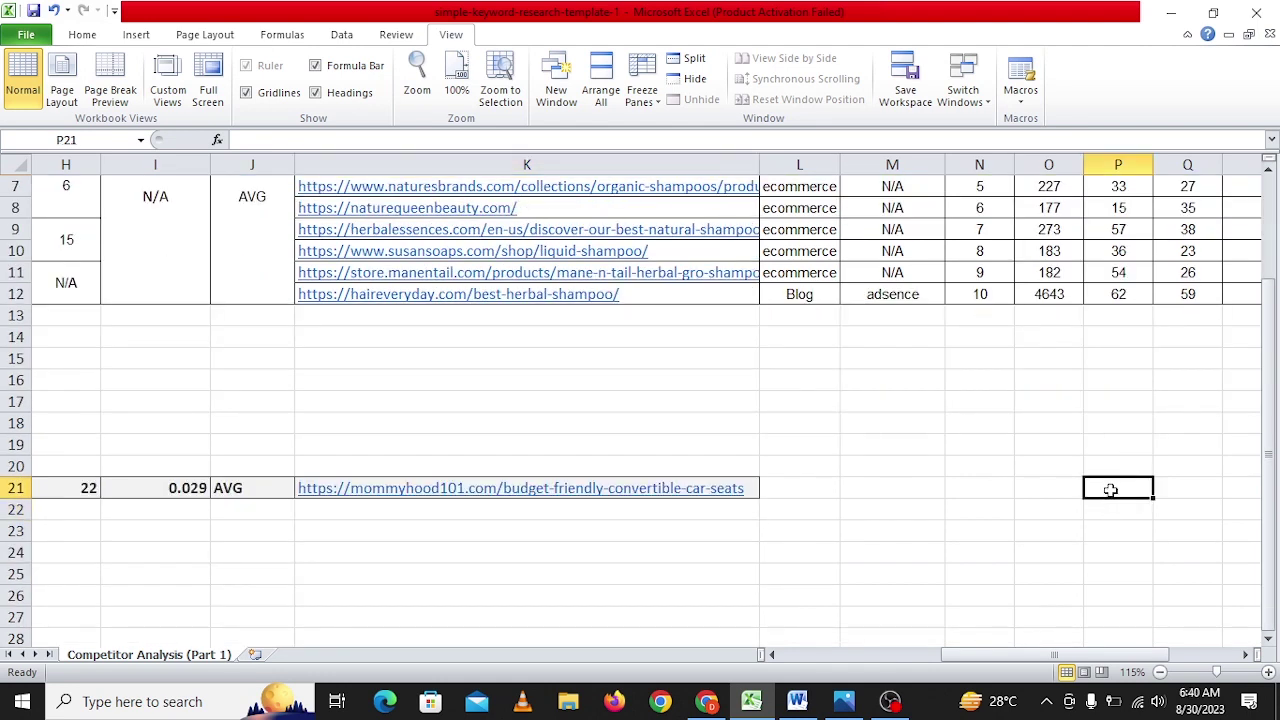
{"action": "type", "text": "48"}
{"action": "key", "text": "Tab"}
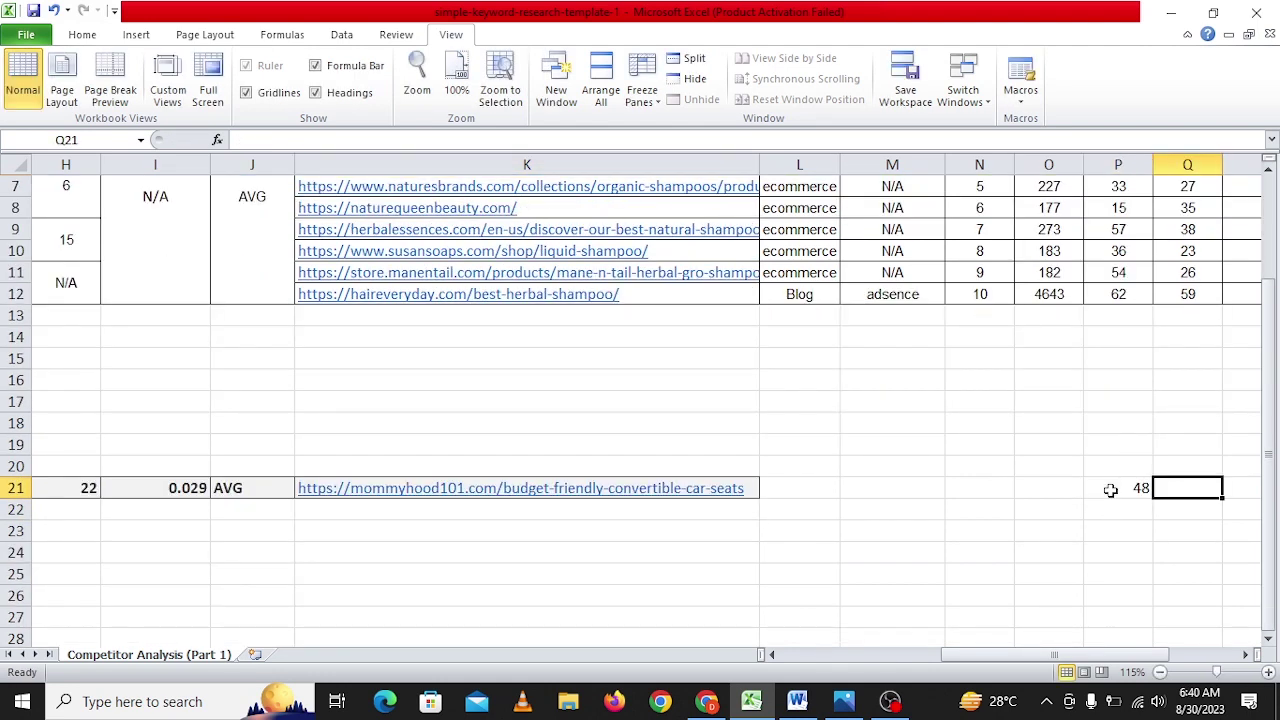
{"action": "type", "text": "40"}
{"action": "key", "text": "Return"}
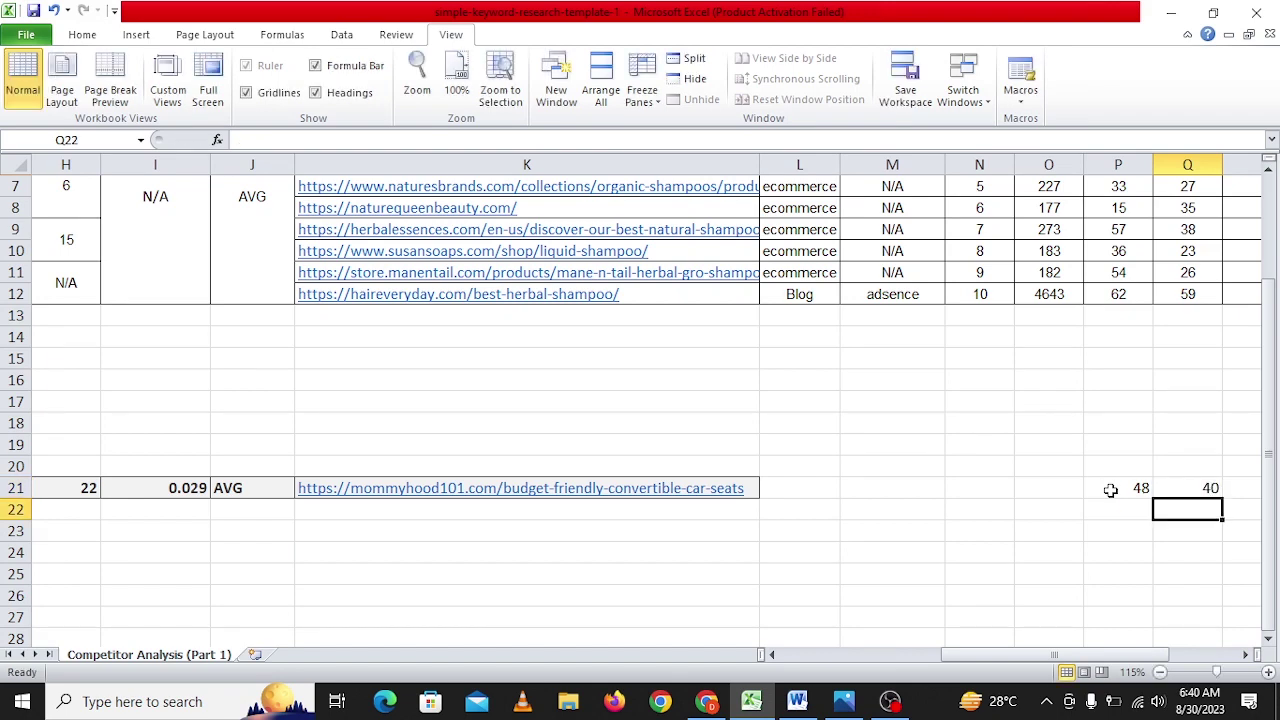
{"action": "left_click", "coordinate": [1126, 511]}
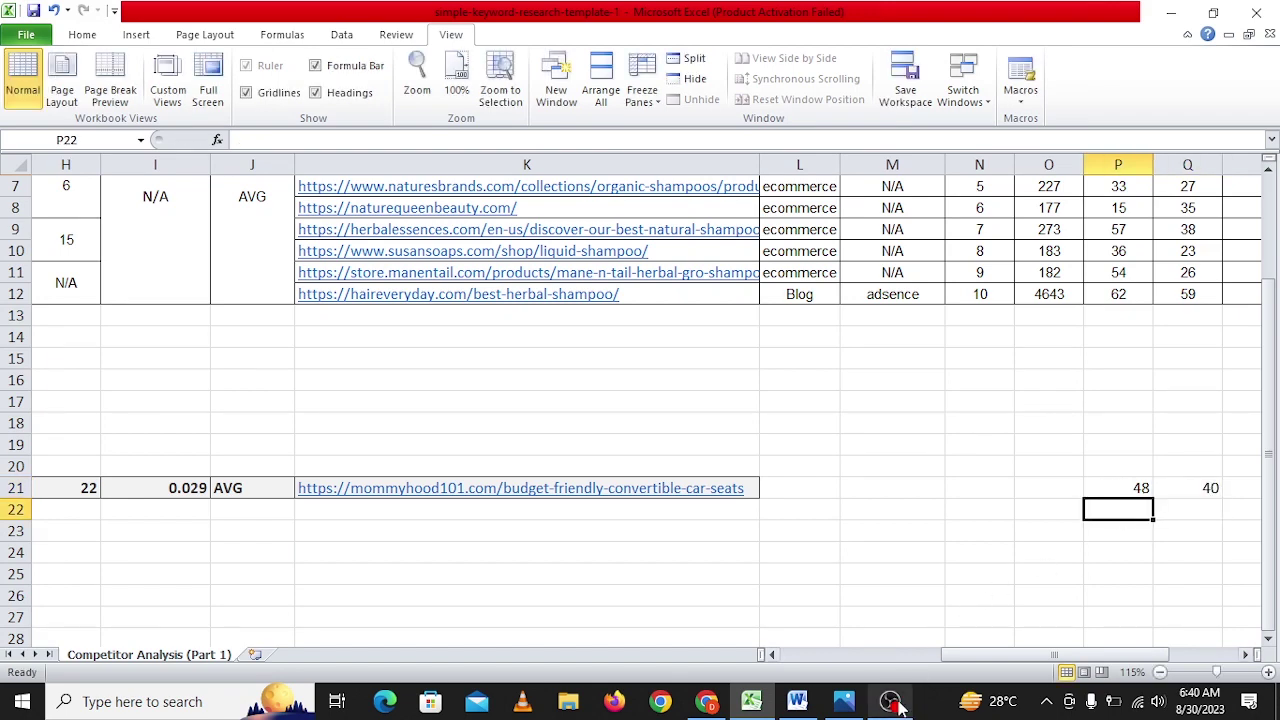
Switch back to Chrome, close the Mommyhood101 page and copy the URL of the AdviserBaby page.
{"action": "left_click", "coordinate": [797, 703]}
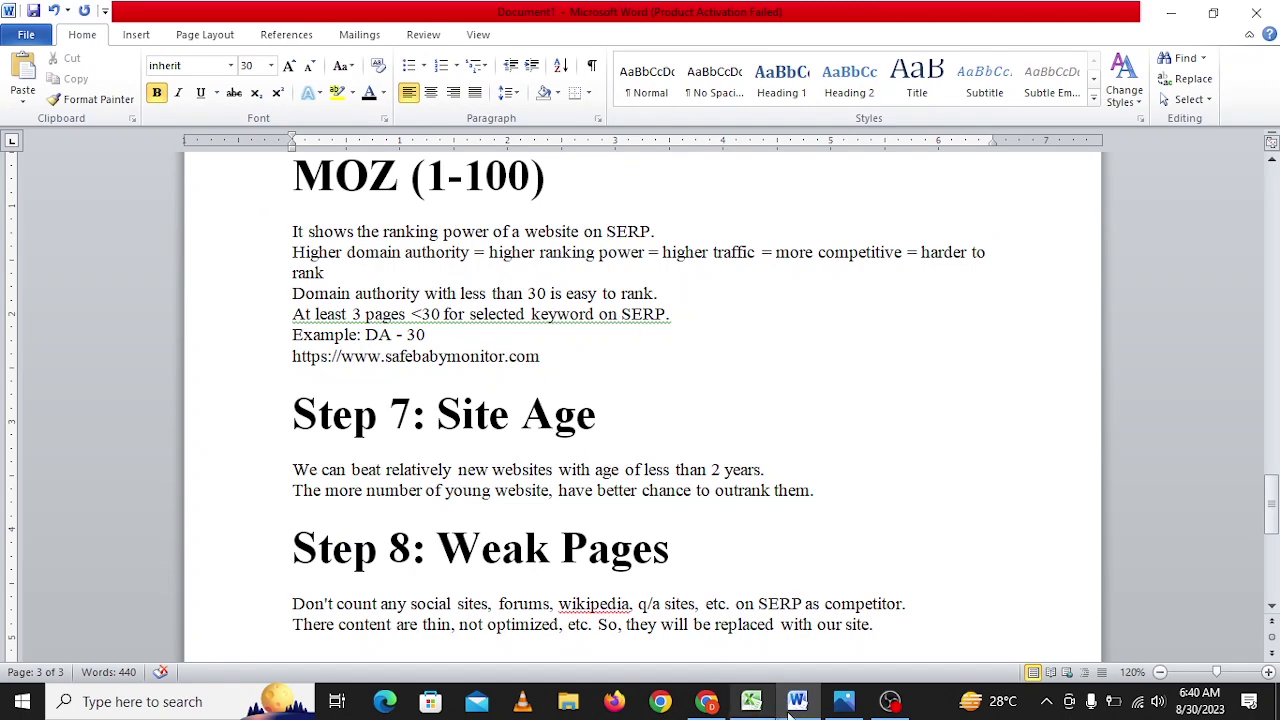
{"action": "left_click", "coordinate": [751, 703]}
{"action": "left_click", "coordinate": [706, 703]}
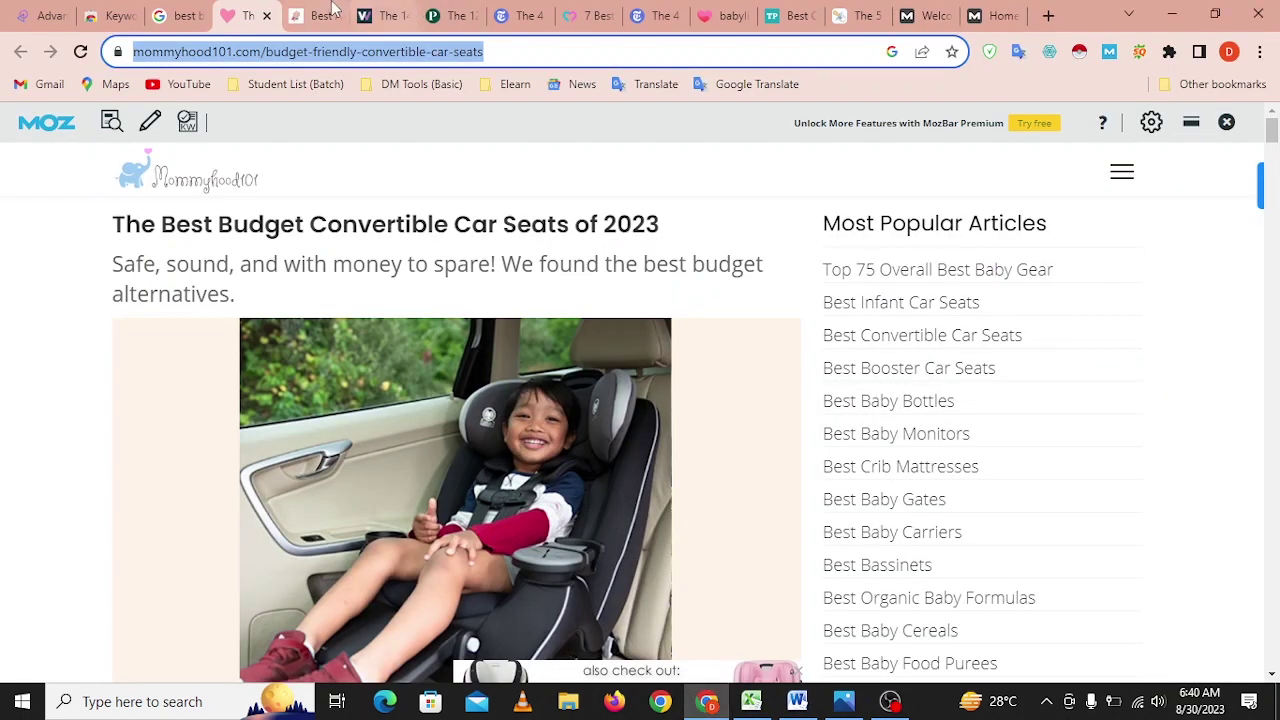
{"action": "left_click", "coordinate": [266, 15]}
{"action": "left_click", "coordinate": [266, 52]}
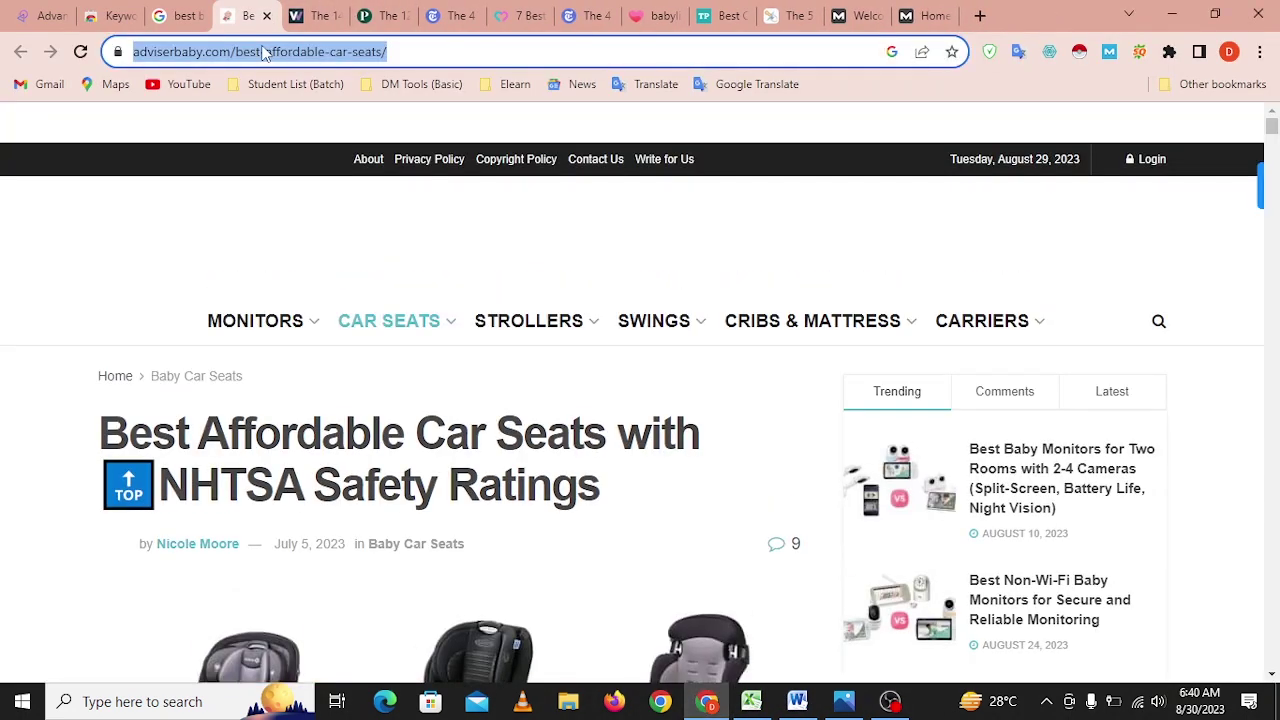
Switch to the Excel workbook and paste the AdviserBaby URL into the Competitor URL cell K22.
{"action": "key", "text": "alt+Tab"}
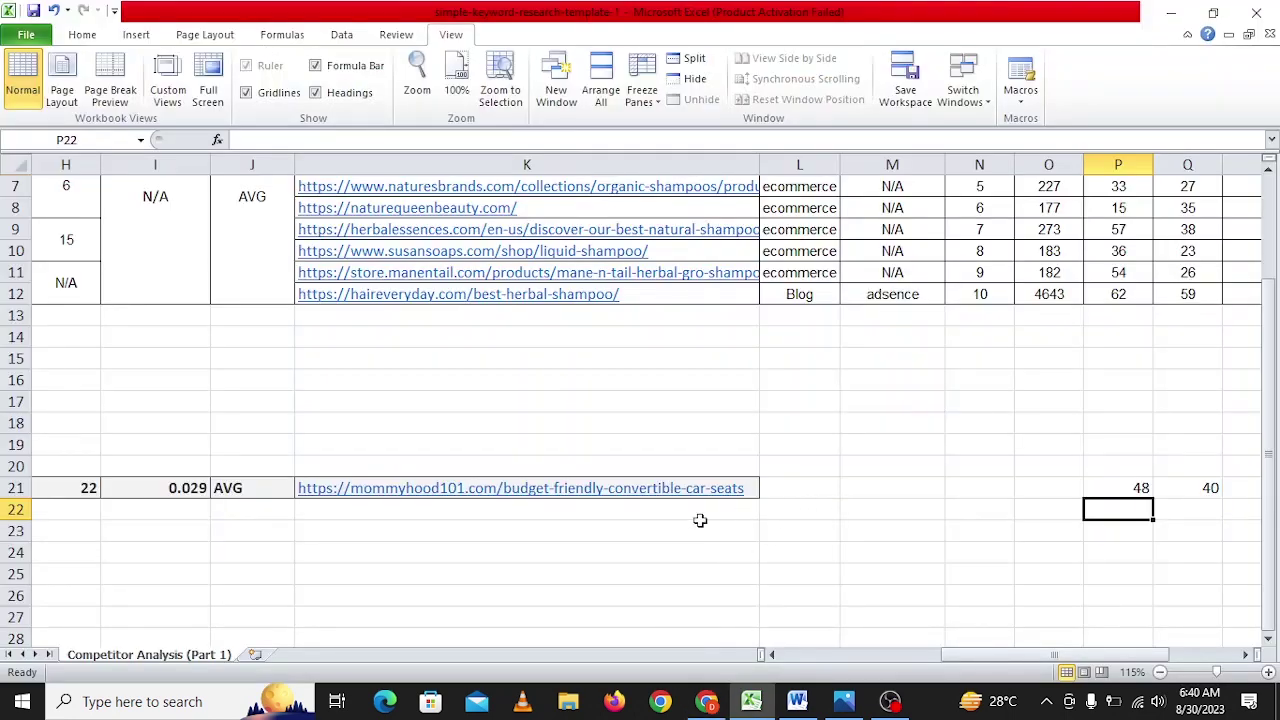
{"action": "left_click", "coordinate": [603, 515]}
{"action": "double_click", "coordinate": [603, 515]}
{"action": "key", "text": "ctrl+v"}
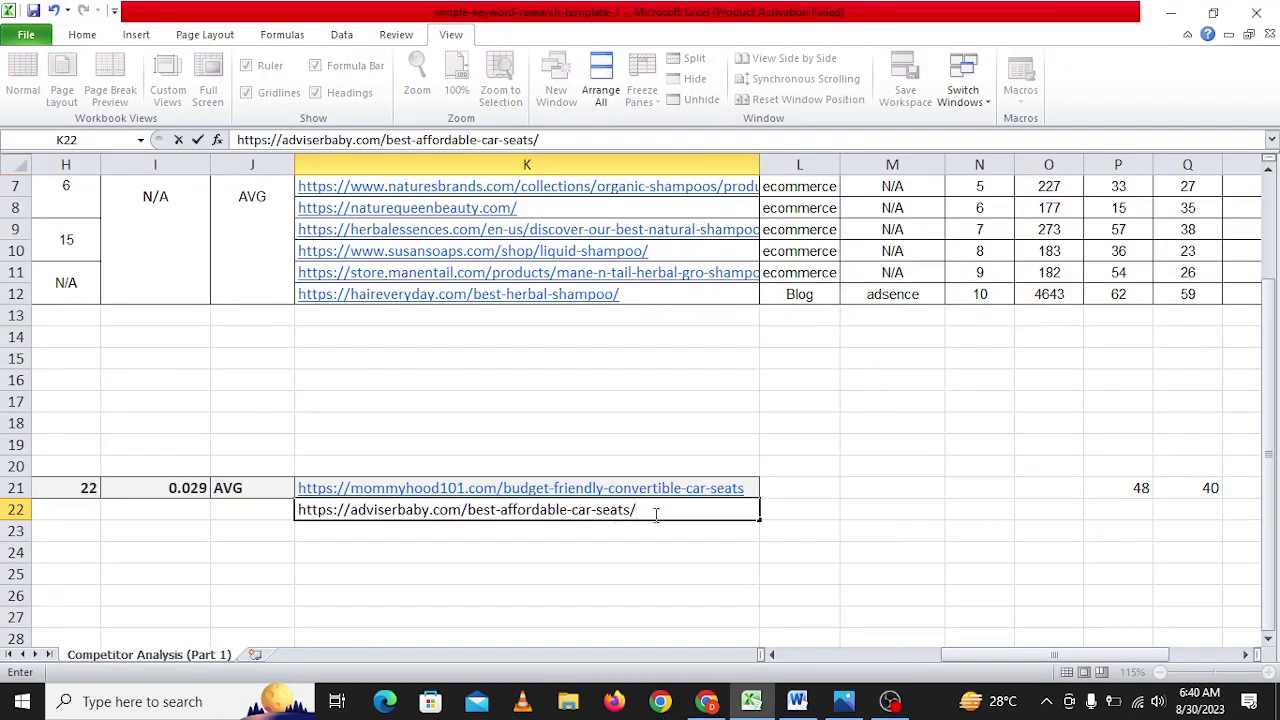
{"action": "left_click", "coordinate": [1124, 508]}
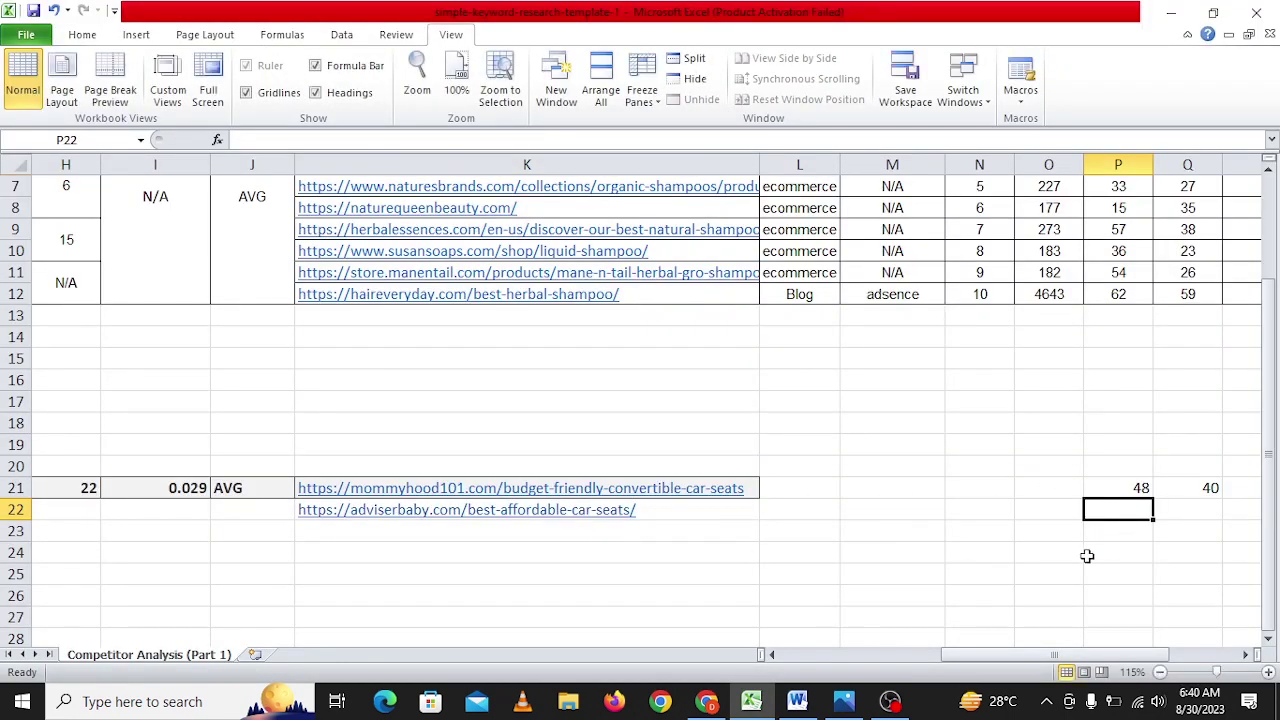
Check the AdviserBaby result's DA and PA in the Google results and enter DA 29 in P22 and PA 34 in Q22.
{"action": "left_click", "coordinate": [760, 705]}
{"action": "key", "text": "alt+Left"}
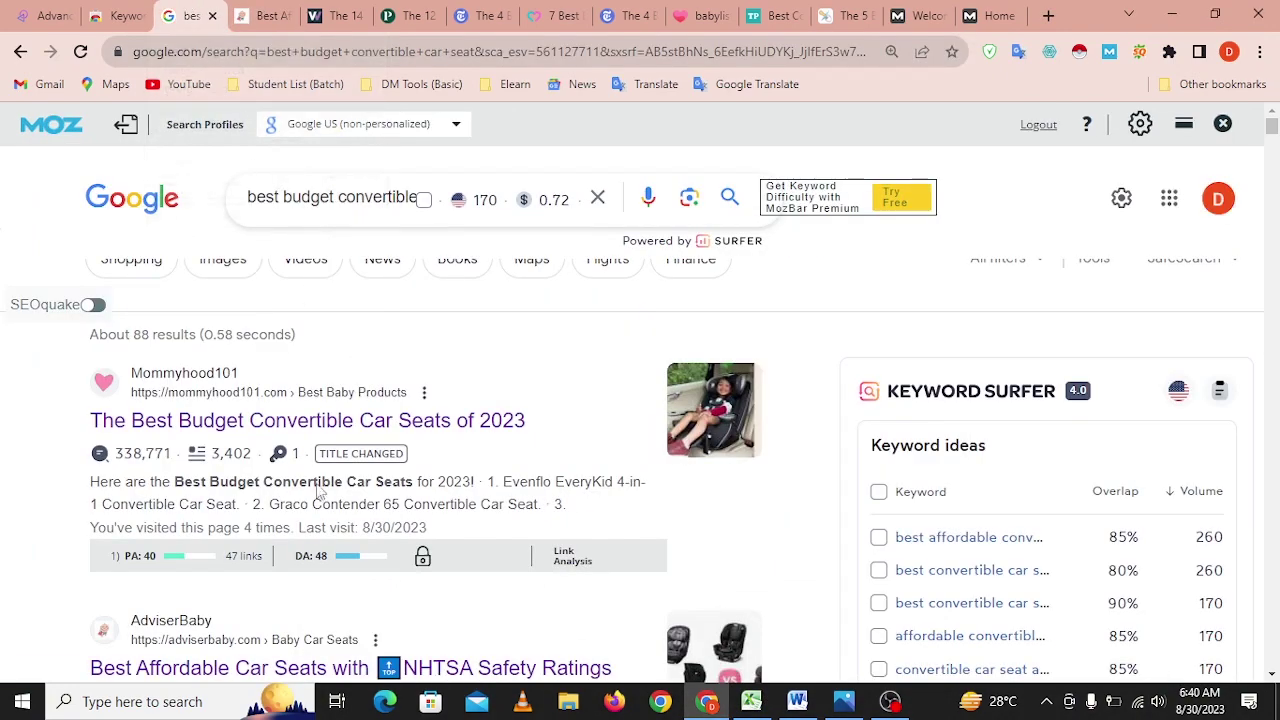
{"action": "scroll", "coordinate": [318, 490], "scroll_direction": "down", "scroll_amount": 3}
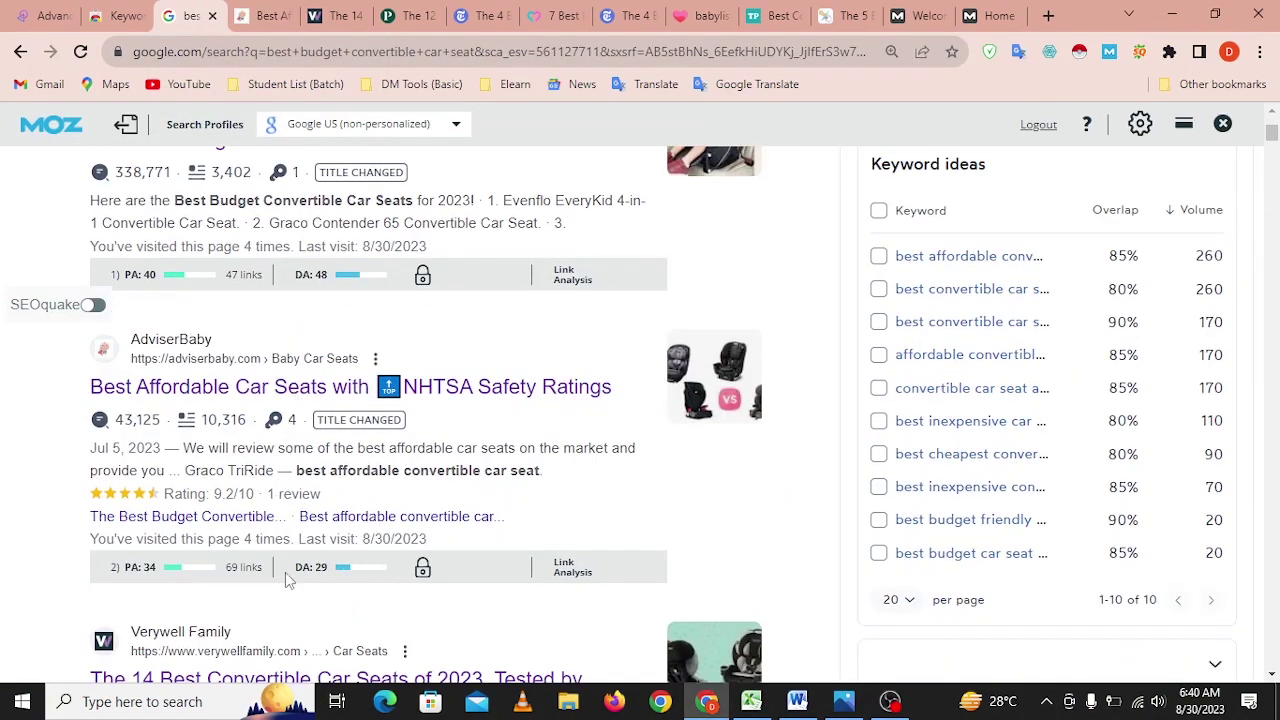
{"action": "key", "text": "alt+Tab"}
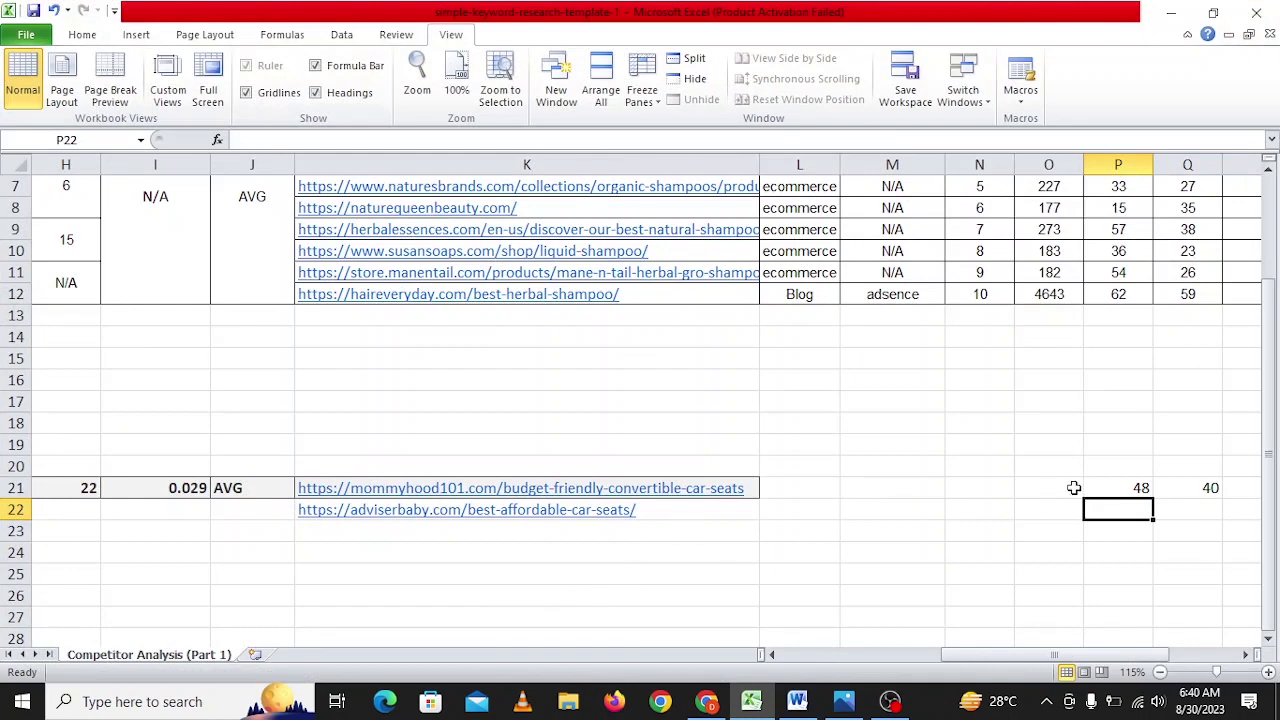
{"action": "type", "text": "2"}
{"action": "key", "text": "Tab"}
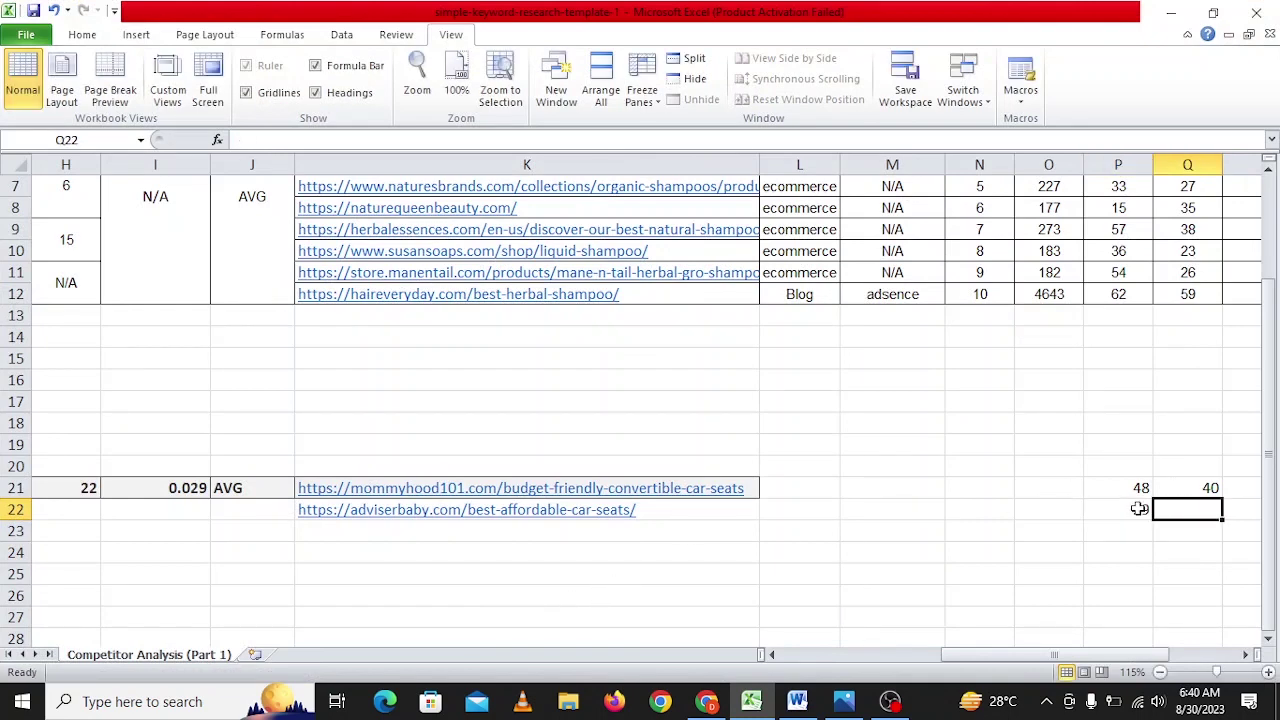
{"action": "type", "text": "34"}
{"action": "key", "text": "Return"}
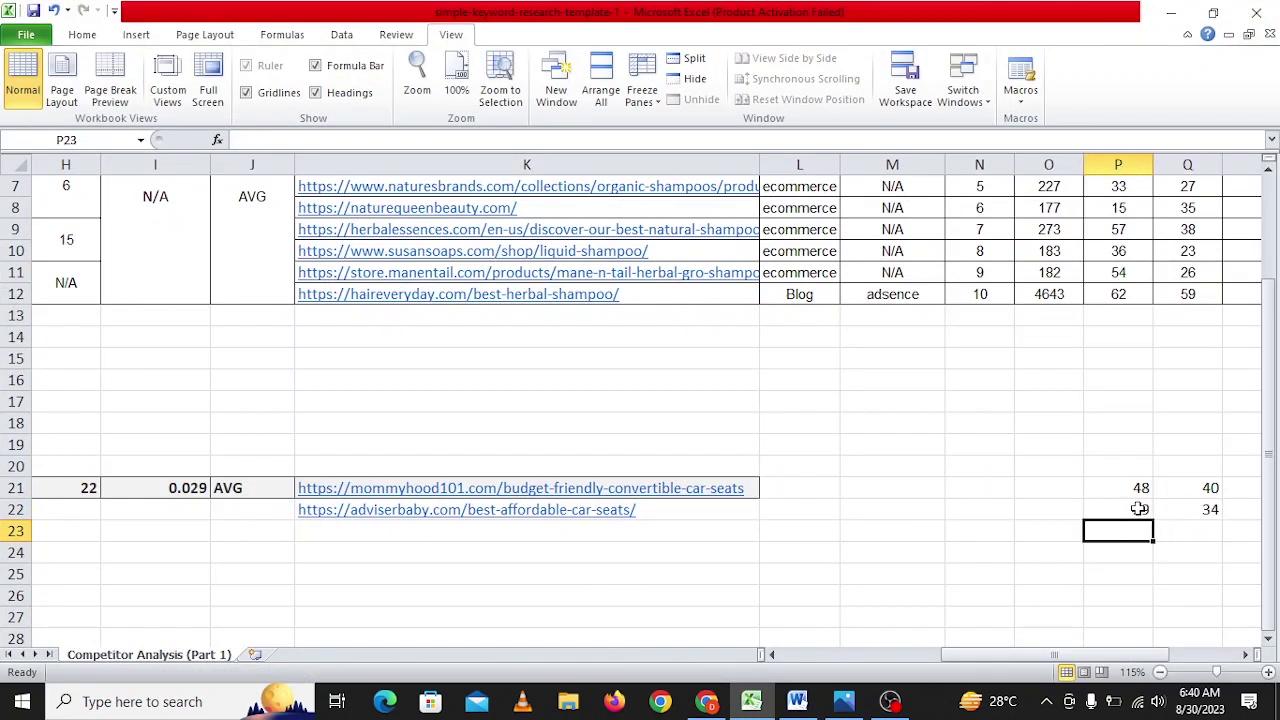
Copy the link address of the Verywell Family result from Google and paste it into the Competitor URL cell K23.
{"action": "key", "text": "Left"}
{"action": "key", "text": "Left"}
{"action": "key", "text": "Left"}
{"action": "key", "text": "Left"}
{"action": "key", "text": "Left"}
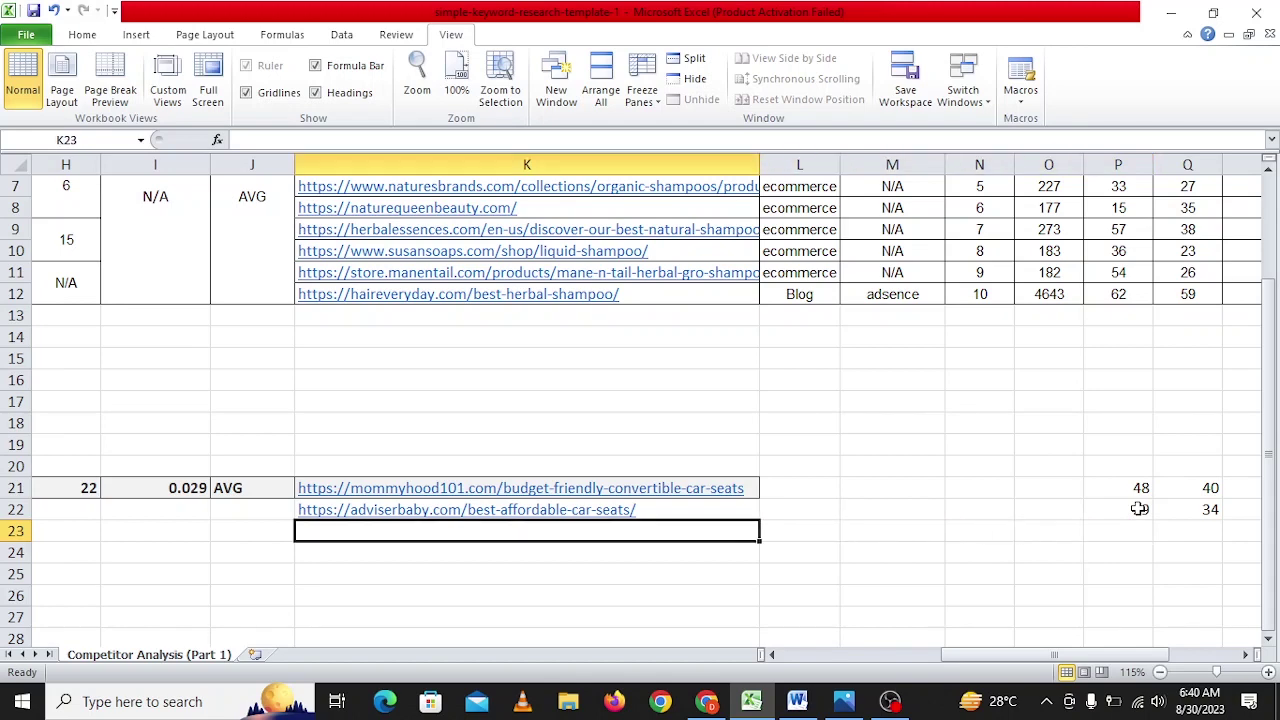
{"action": "key", "text": "alt+Tab"}
{"action": "scroll", "coordinate": [380, 528], "scroll_direction": "down", "scroll_amount": 2}
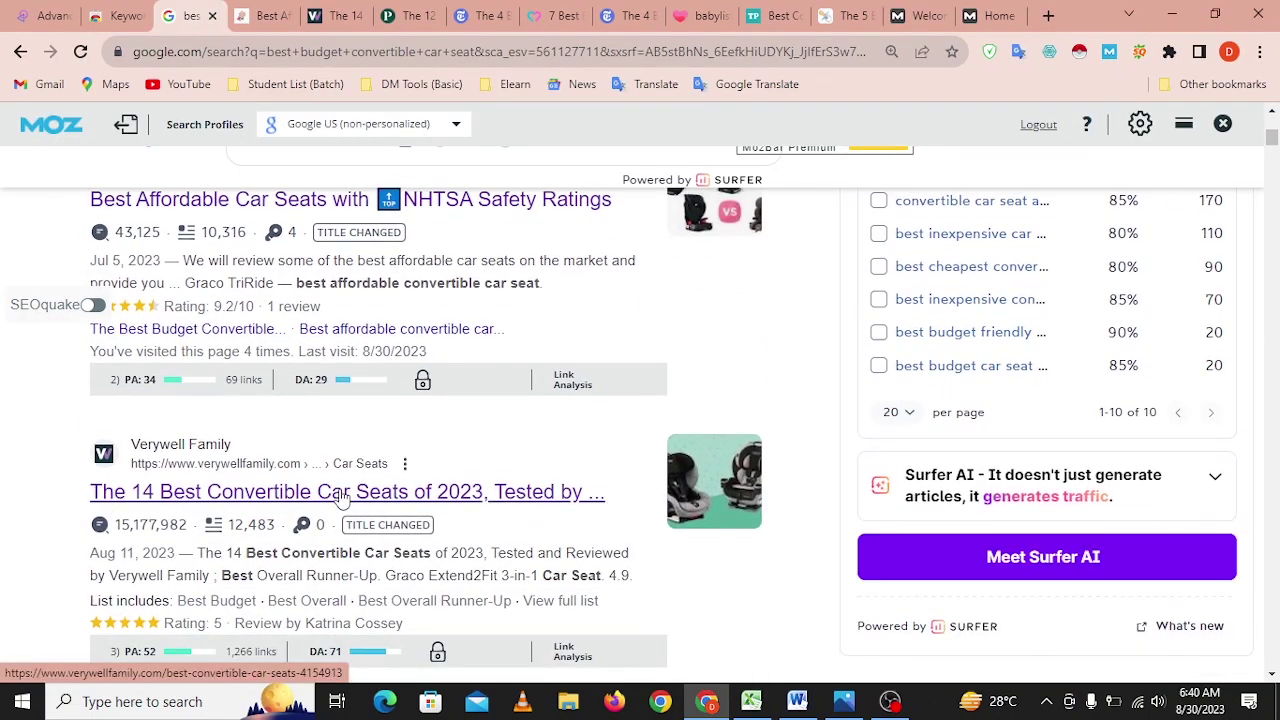
{"action": "right_click", "coordinate": [340, 497]}
{"action": "left_click", "coordinate": [418, 598]}
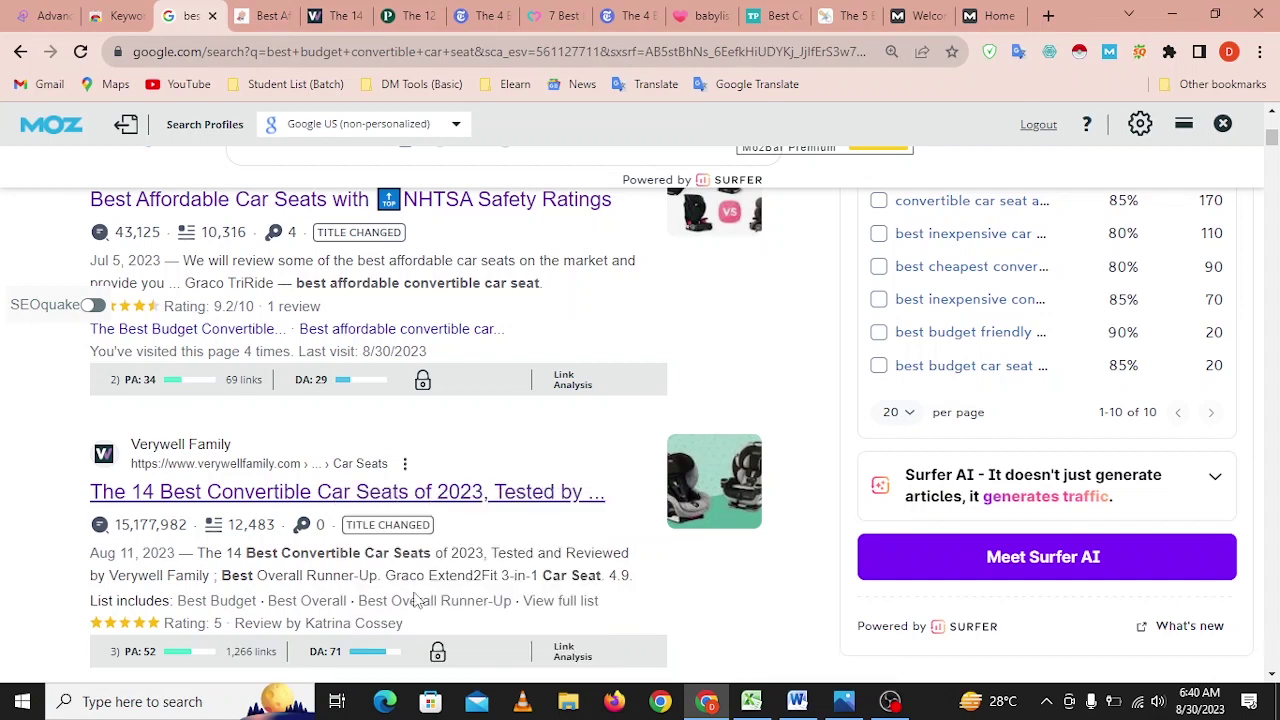
{"action": "scroll", "coordinate": [340, 470], "scroll_direction": "down", "scroll_amount": 2}
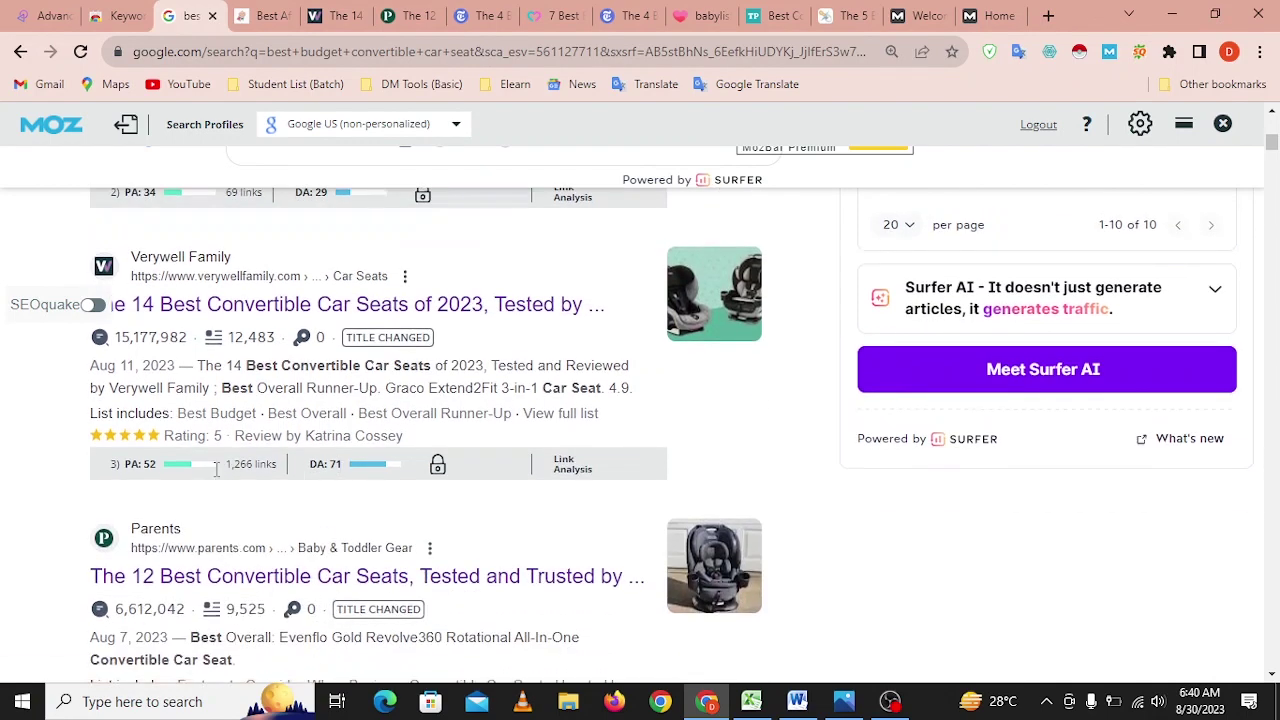
{"action": "key", "text": "alt+Tab"}
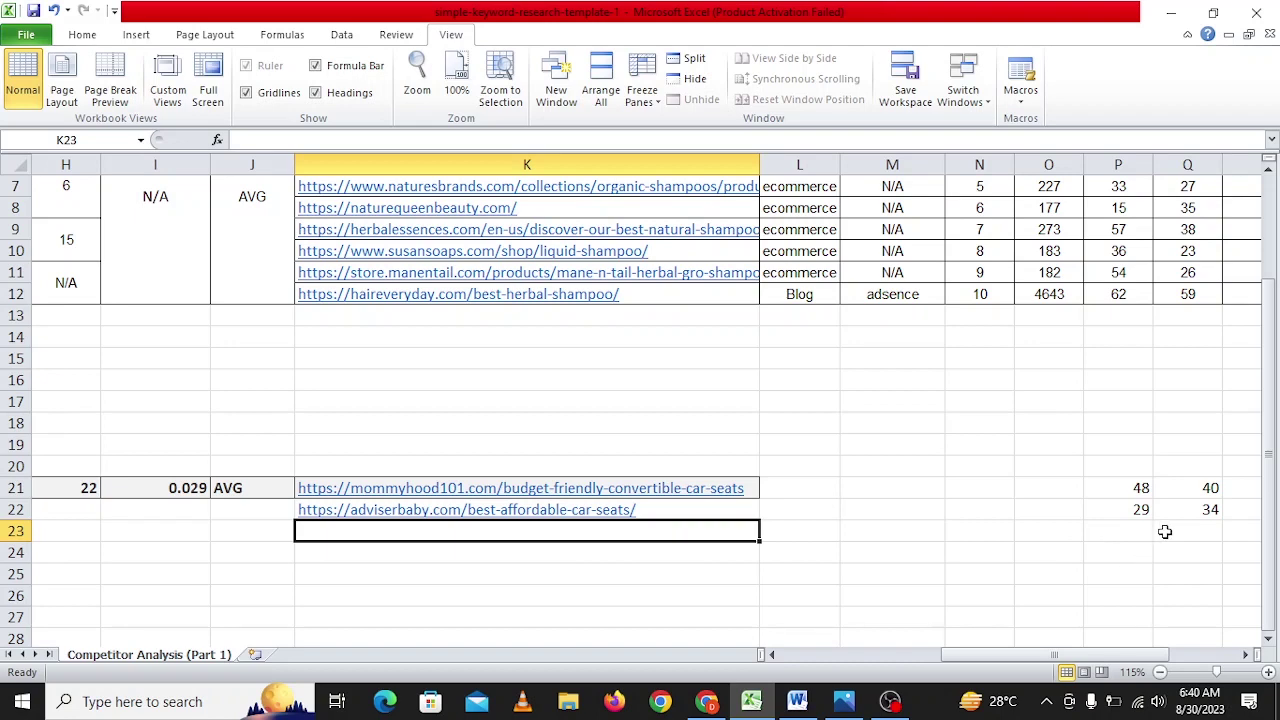
{"action": "double_click", "coordinate": [500, 529]}
{"action": "key", "text": "ctrl+v"}
Enter 72 in P23 as the Verywell Family page's DA and 51 in Q23 as its PA.
{"action": "key", "text": "Tab"}
{"action": "key", "text": "Tab"}
{"action": "key", "text": "Tab"}
{"action": "key", "text": "Tab"}
{"action": "key", "text": "Tab"}
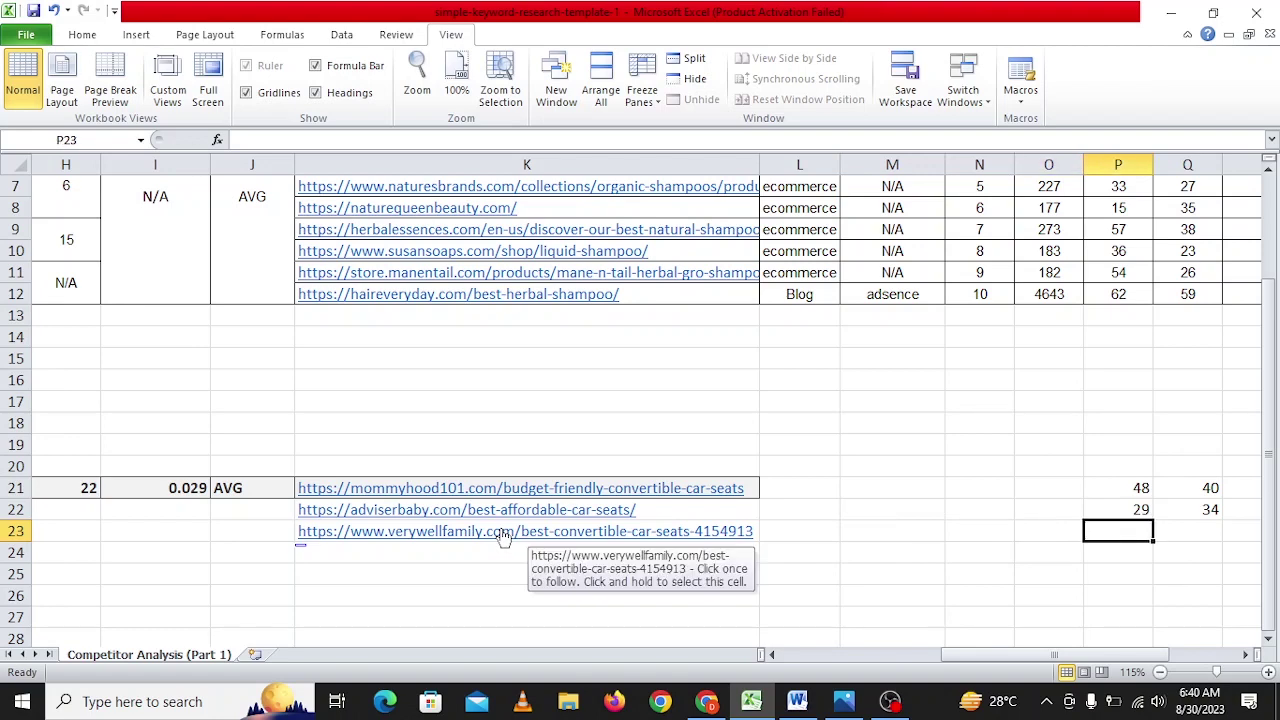
{"action": "type", "text": "72"}
{"action": "key", "text": "Tab"}
{"action": "type", "text": "51"}
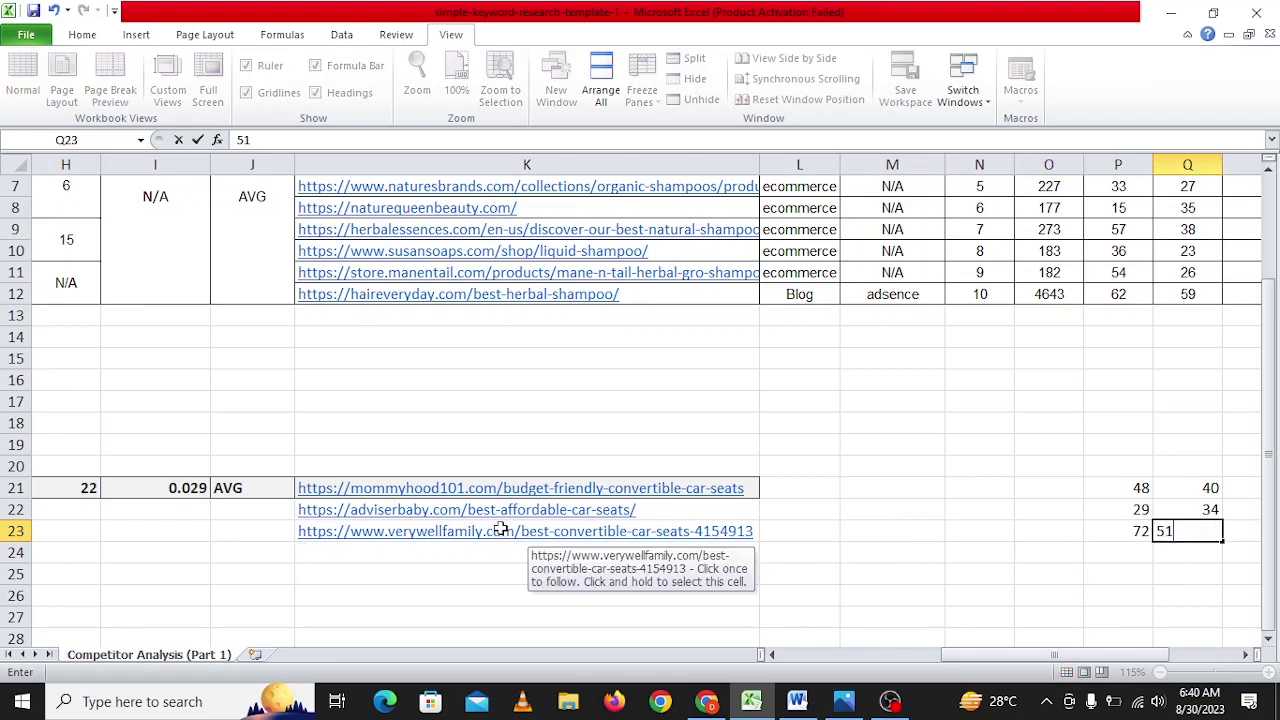
{"action": "key", "text": "Tab"}
Select cell K24, return to the Google results in Chrome and copy the link address of the Parents result.
{"action": "key", "text": "Down"}
{"action": "key", "text": "Left"}
{"action": "key", "text": "Left"}
{"action": "key", "text": "Left"}
{"action": "key", "text": "Left"}
{"action": "key", "text": "Left"}
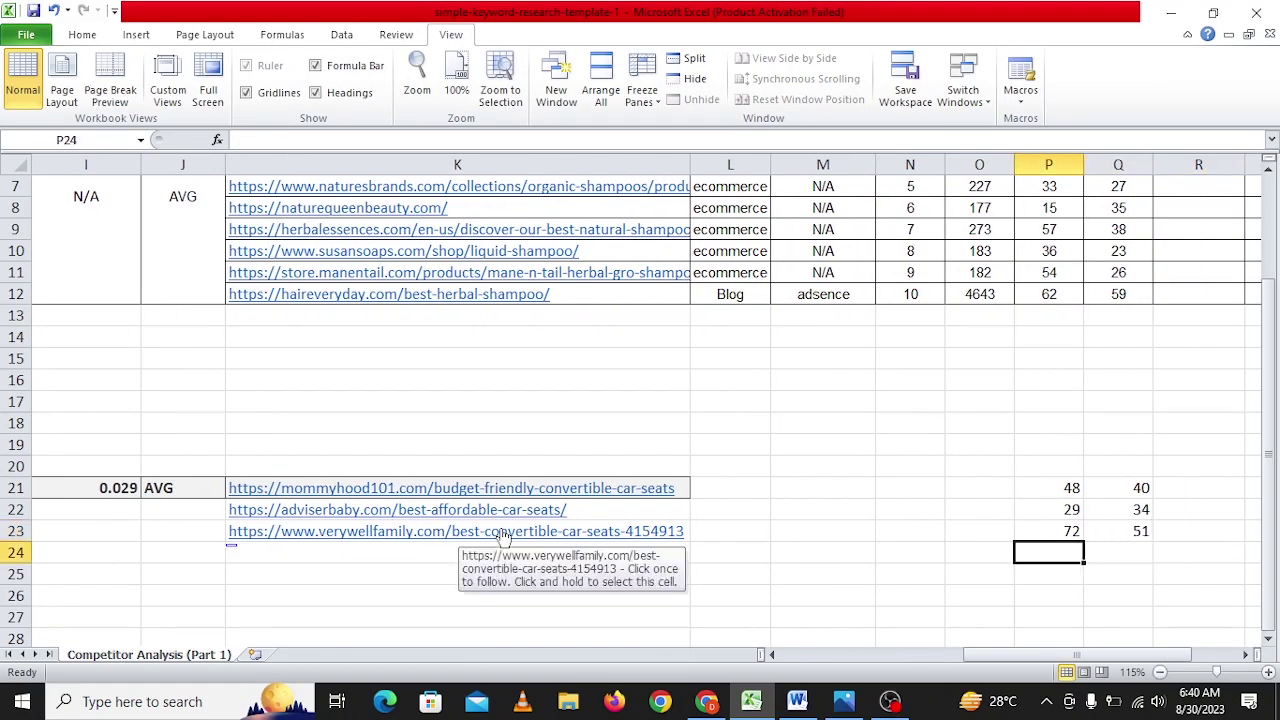
{"action": "key", "text": "Left"}
{"action": "key", "text": "Left"}
{"action": "key", "text": "alt+Tab"}
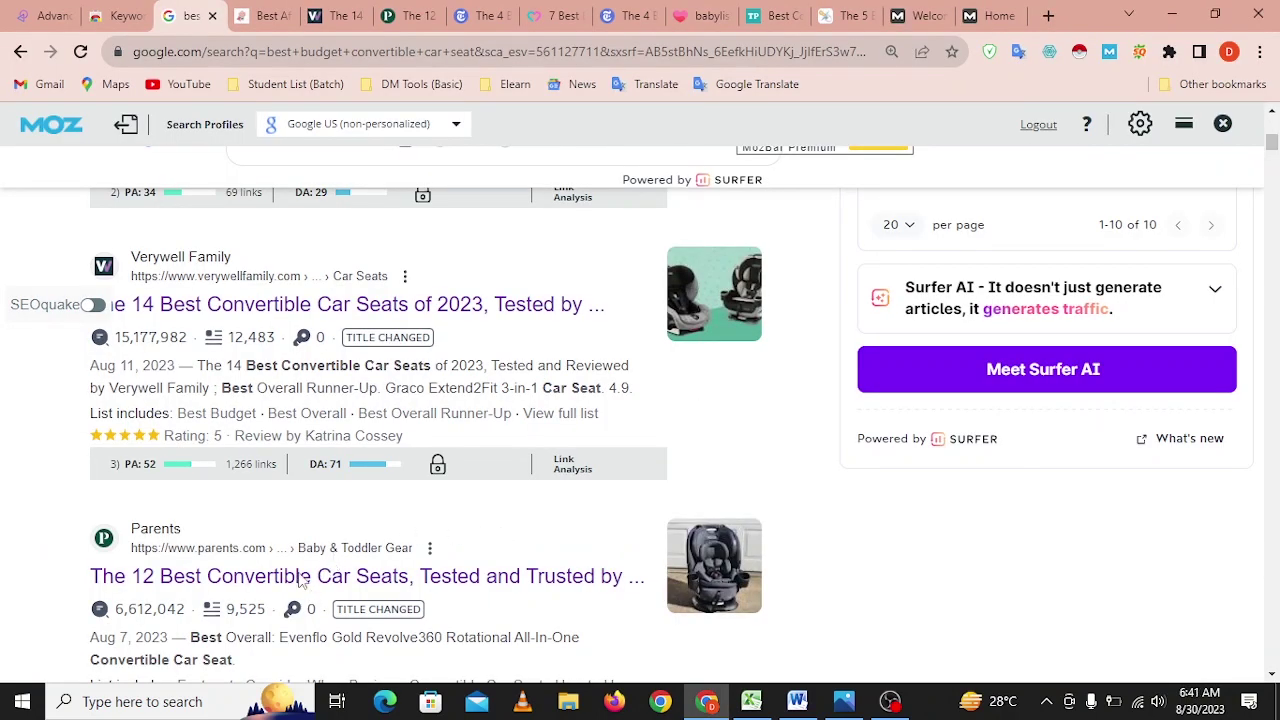
{"action": "scroll", "coordinate": [396, 558], "scroll_direction": "down", "scroll_amount": 2}
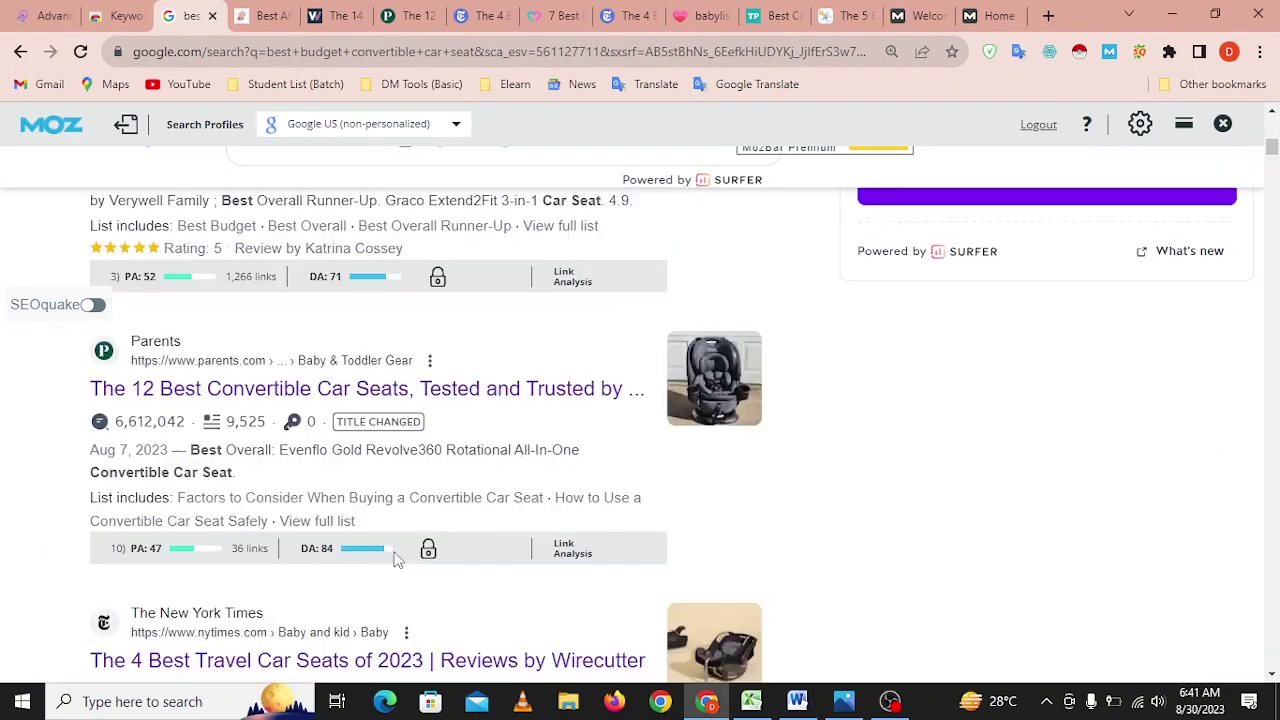
{"action": "right_click", "coordinate": [390, 398]}
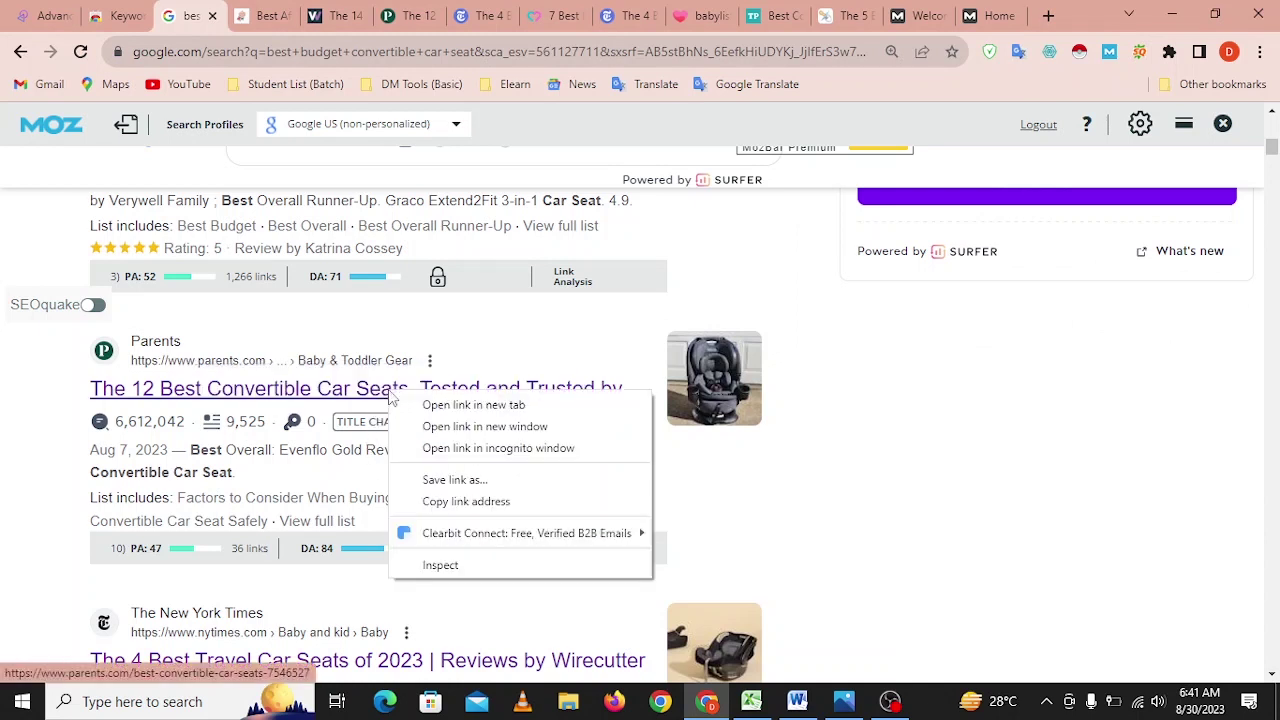
{"action": "left_click", "coordinate": [457, 505]}
Recheck the Parents result's DA and PA in Chrome and paste its link into cell K24 of the Excel workbook.
{"action": "key", "text": "alt+Tab"}
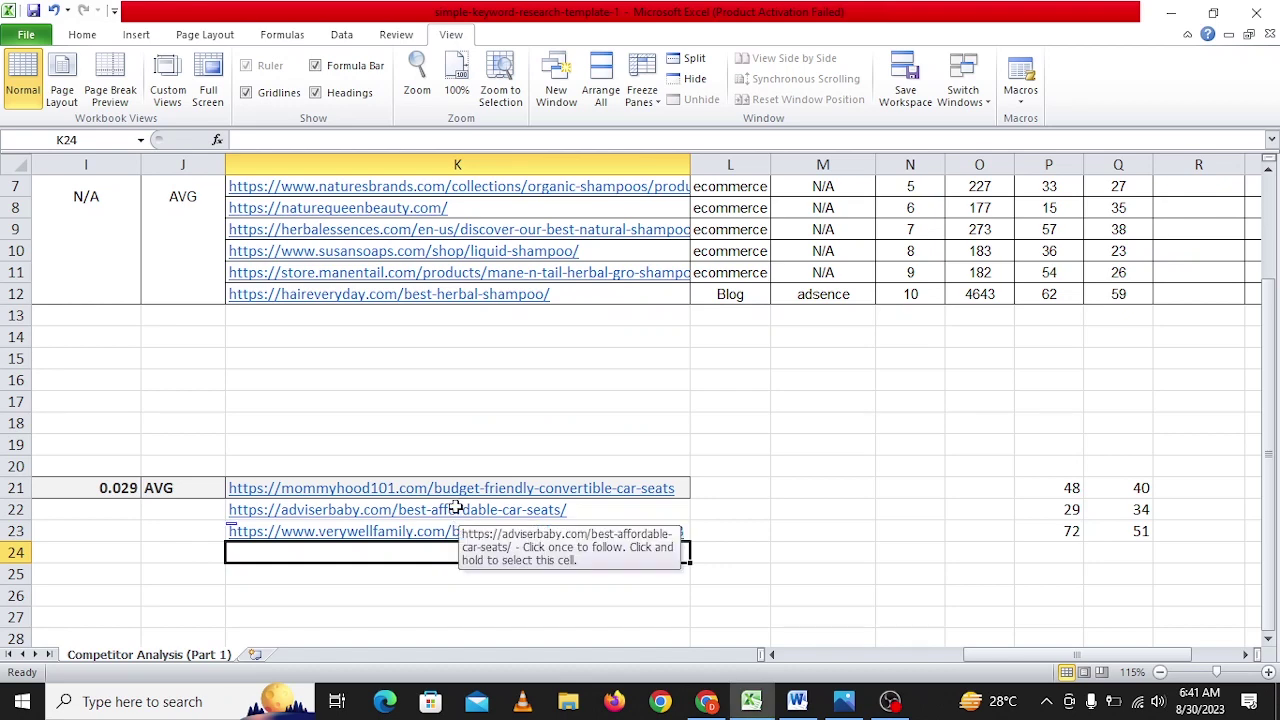
{"action": "key", "text": "alt+Tab"}
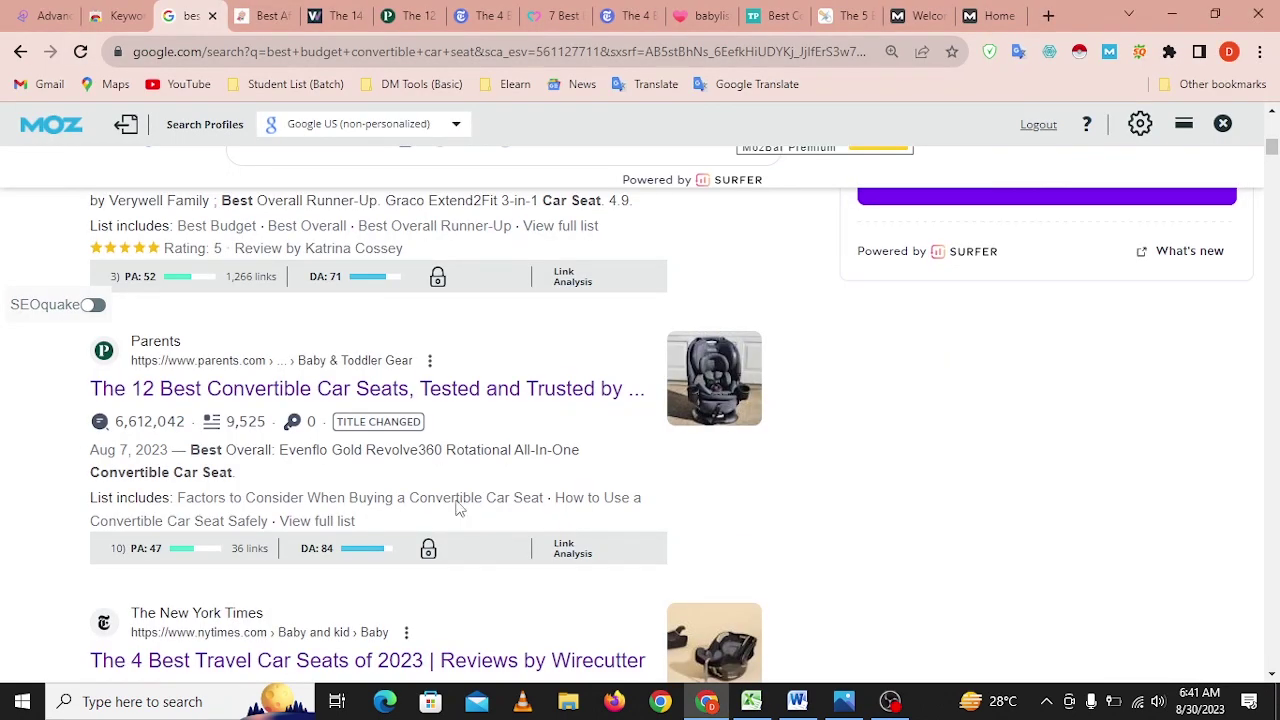
{"action": "key", "text": "alt+Tab"}
{"action": "double_click", "coordinate": [457, 553]}
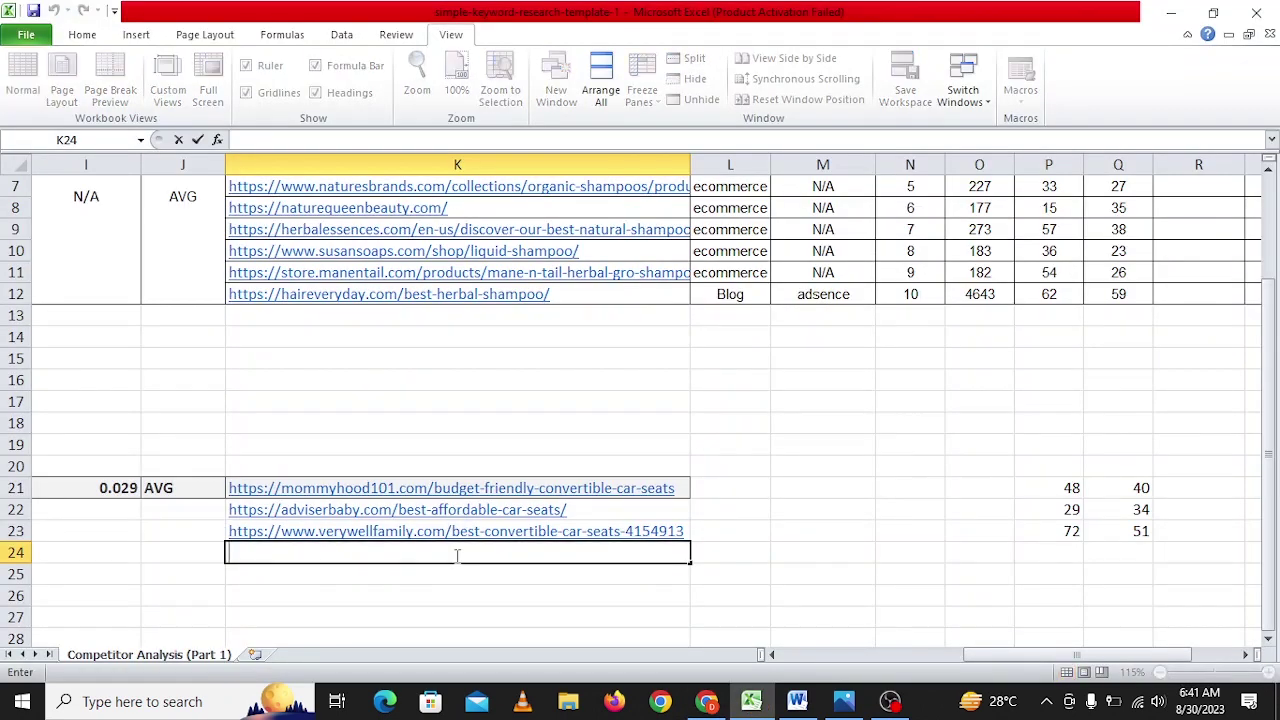
{"action": "key", "text": "ctrl+v"}
Enter the Parents page's DA of 84 in P24 and PA of 47 in Q24.
{"action": "key", "text": "Tab"}
{"action": "key", "text": "Tab"}
{"action": "key", "text": "Tab"}
{"action": "key", "text": "Tab"}
{"action": "key", "text": "Tab"}
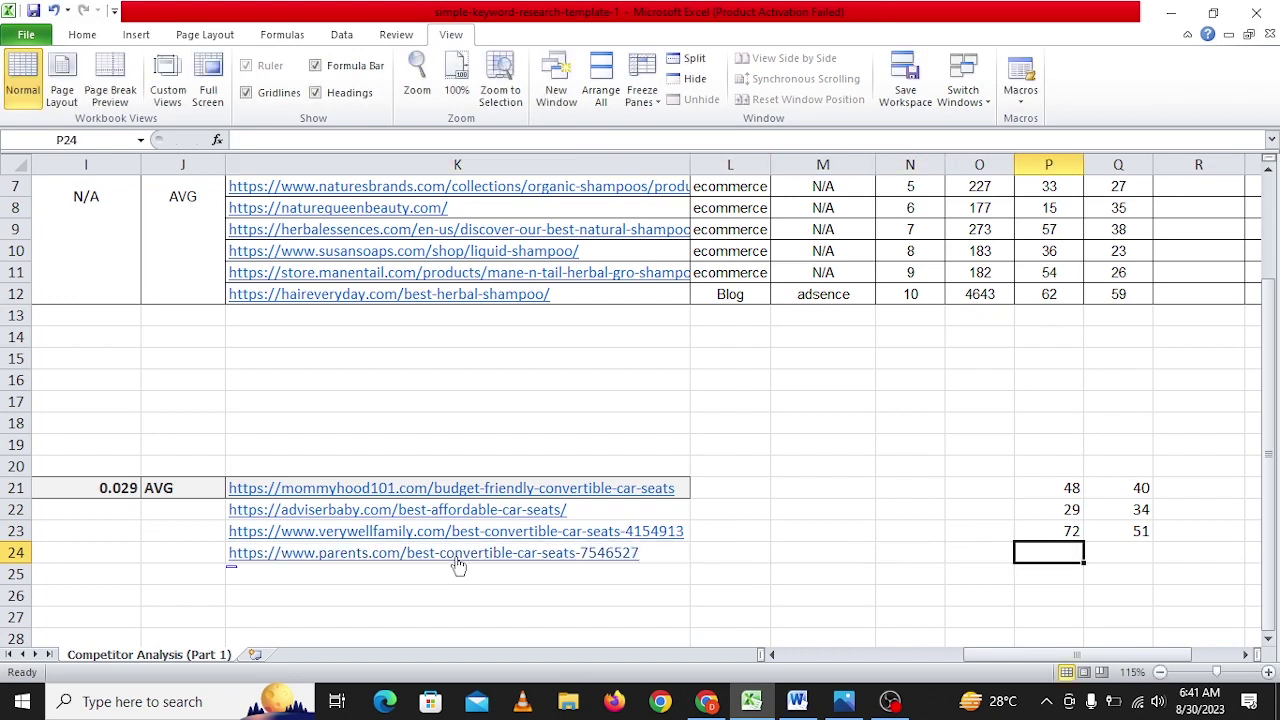
{"action": "type", "text": "84"}
{"action": "key", "text": "Tab"}
{"action": "type", "text": "4"}
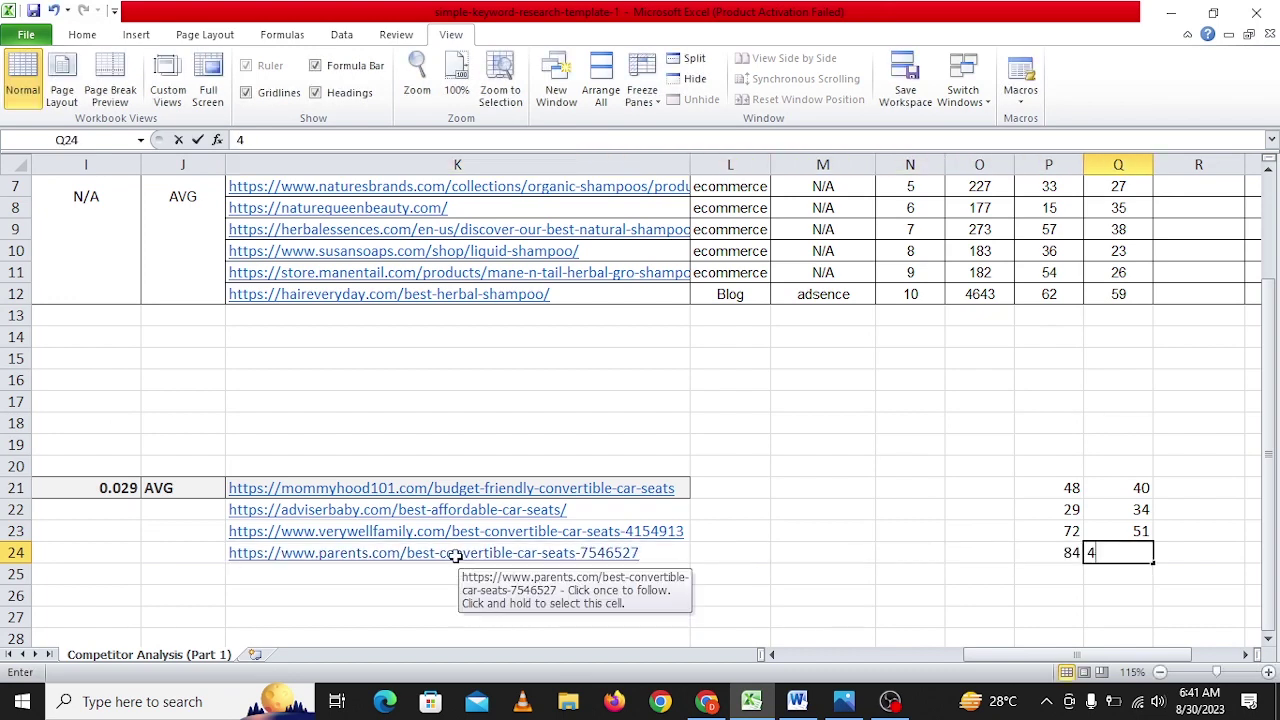
{"action": "type", "text": "7"}
Copy the link address of the New York Times Wirecutter result from Google and paste it into the Competitor URL cell K25.
{"action": "key", "text": "alt+Tab"}
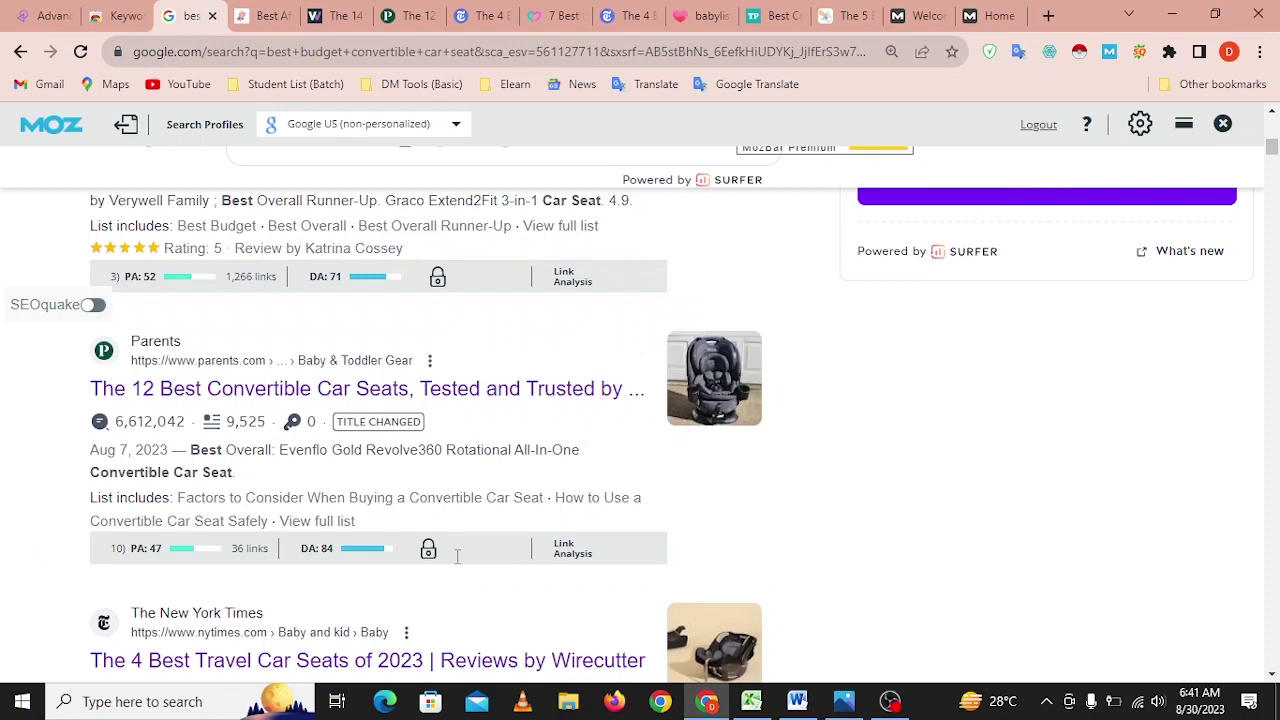
{"action": "scroll", "coordinate": [425, 385], "scroll_direction": "down", "scroll_amount": 3}
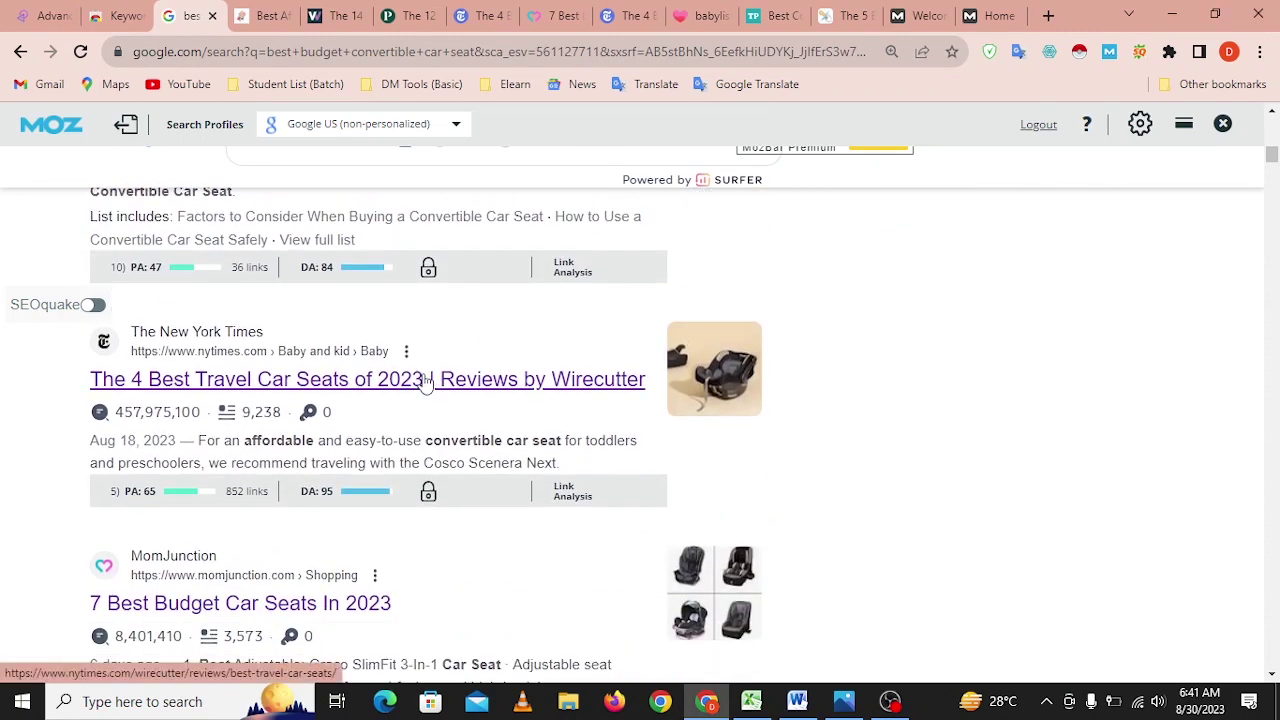
{"action": "right_click", "coordinate": [425, 385]}
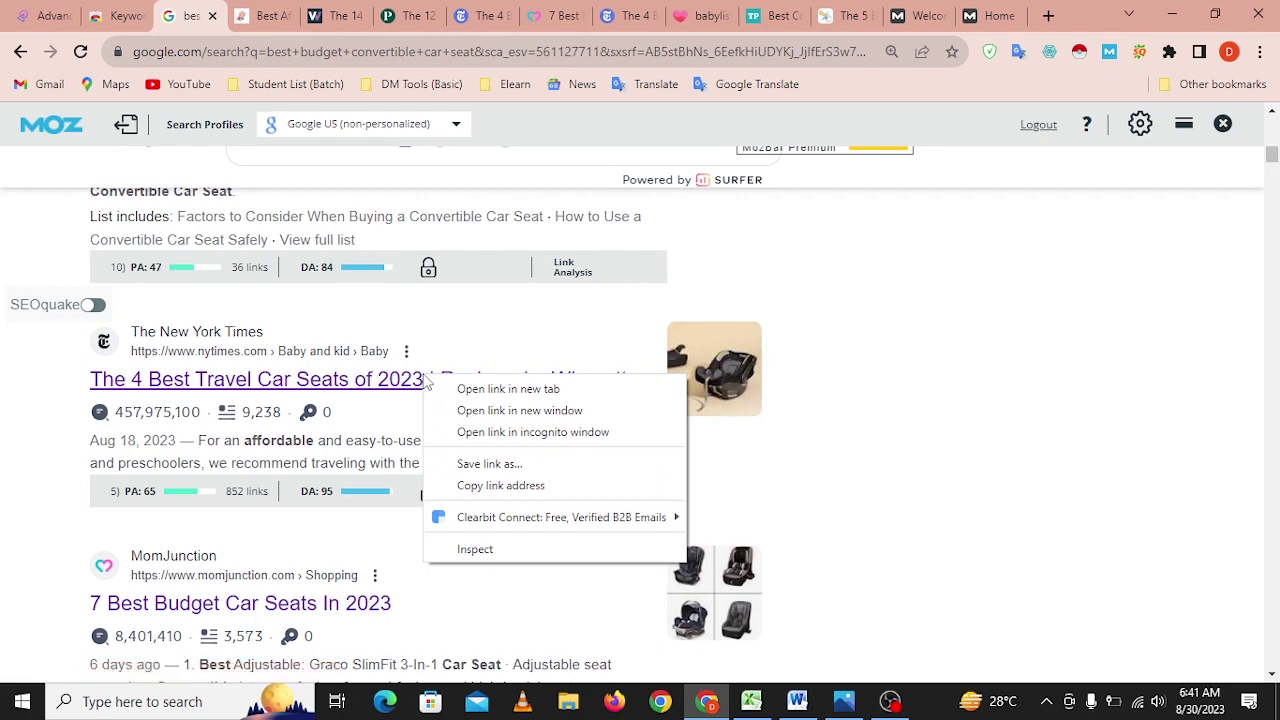
{"action": "left_click", "coordinate": [477, 488]}
{"action": "key", "text": "alt+Tab"}
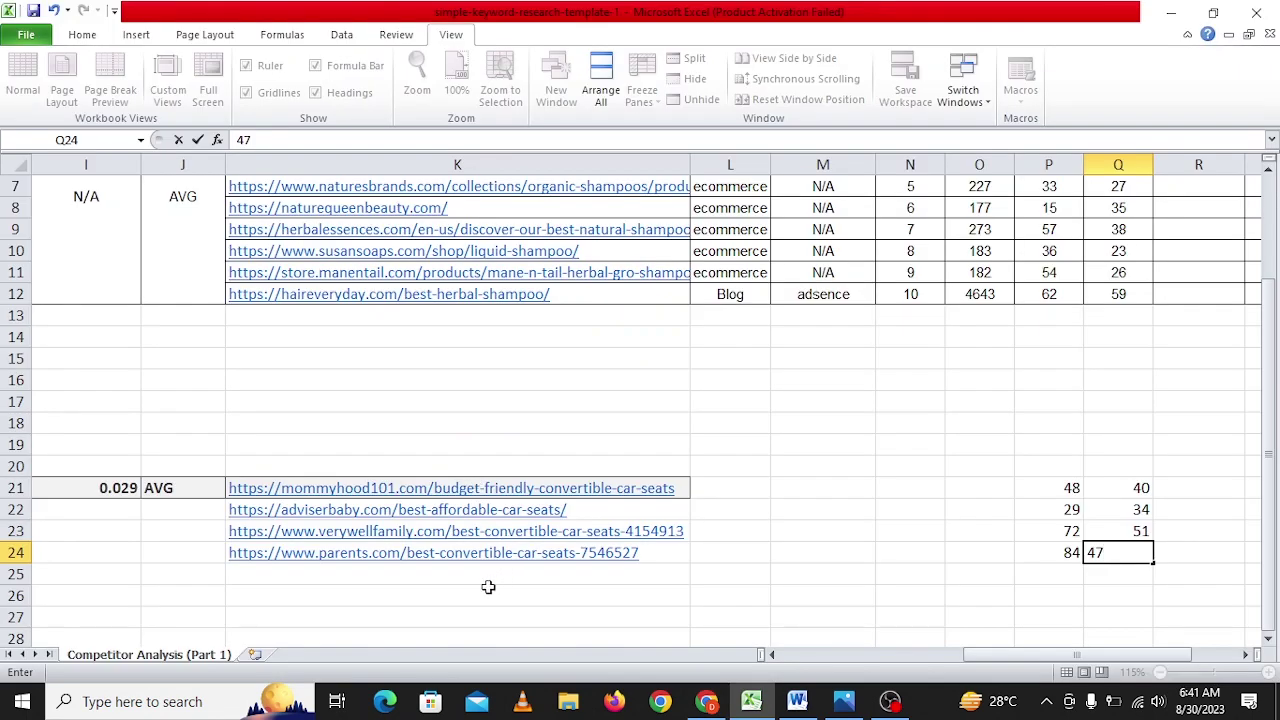
{"action": "left_click", "coordinate": [443, 585]}
{"action": "double_click", "coordinate": [443, 578]}
{"action": "key", "text": "ctrl+v"}
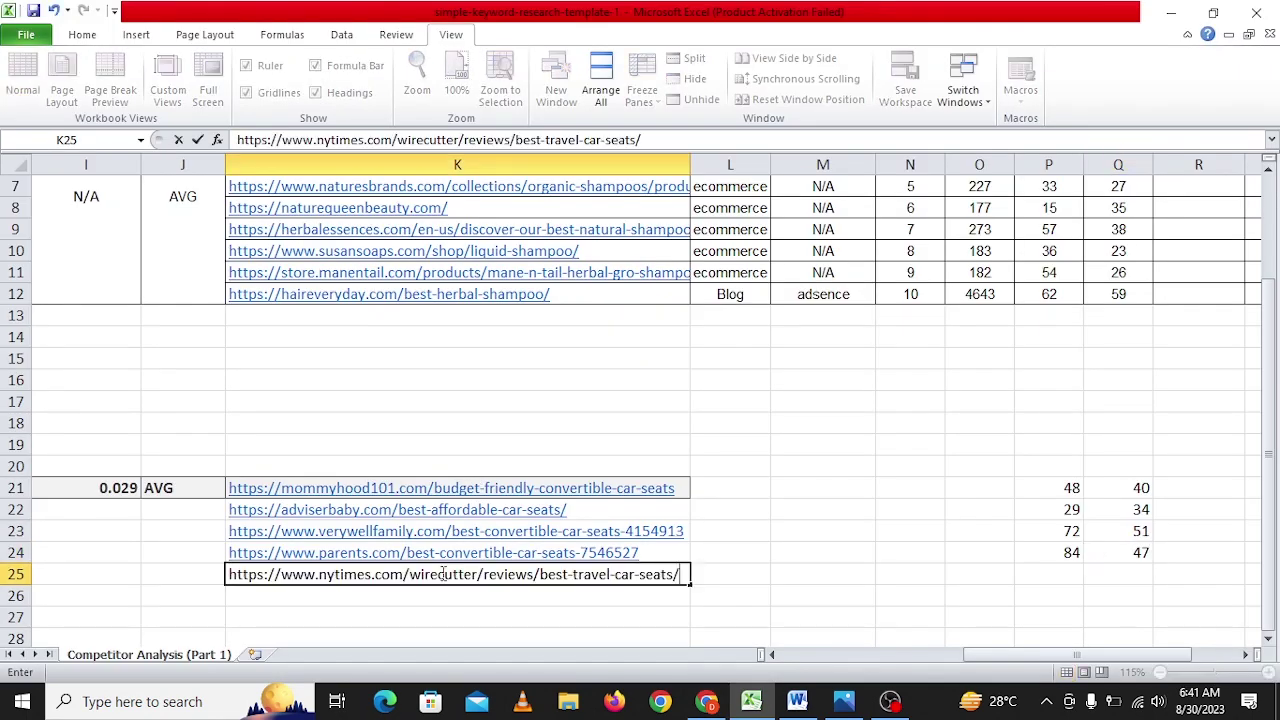
{"action": "left_click", "coordinate": [768, 594]}
Enter the New York Times Wirecutter travel car seats page's DA of 95 in P25 and PA of 65 in Q25.
{"action": "left_click", "coordinate": [734, 575]}
{"action": "key", "text": "alt+Tab"}
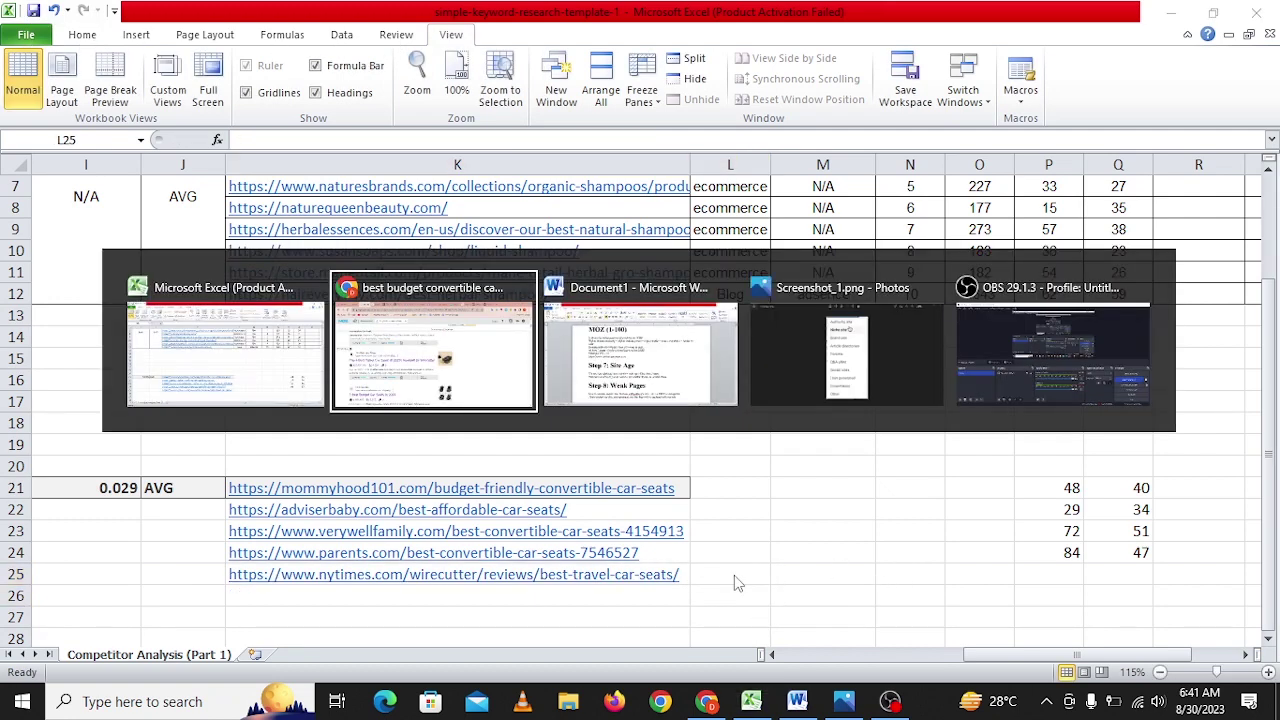
{"action": "key", "text": "alt+Tab"}
{"action": "left_click", "coordinate": [831, 575]}
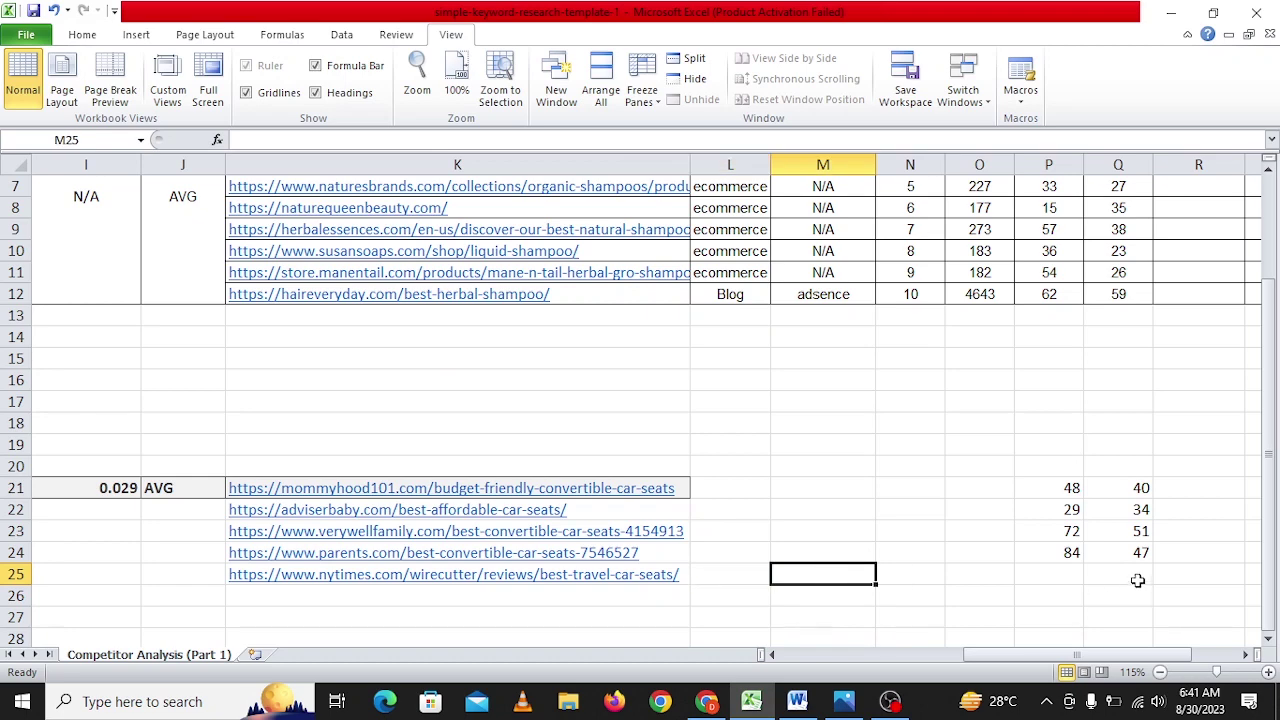
{"action": "left_click", "coordinate": [1057, 578]}
{"action": "type", "text": "95"}
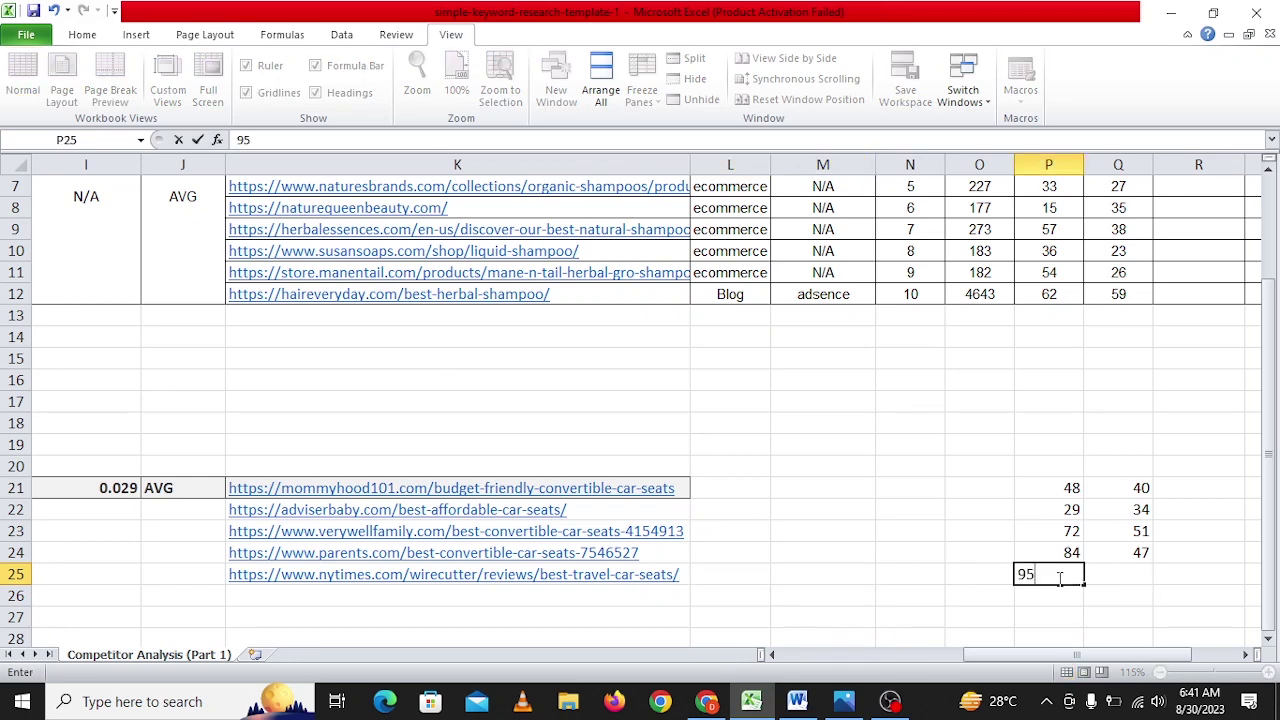
{"action": "key", "text": "Tab"}
{"action": "type", "text": "6"}
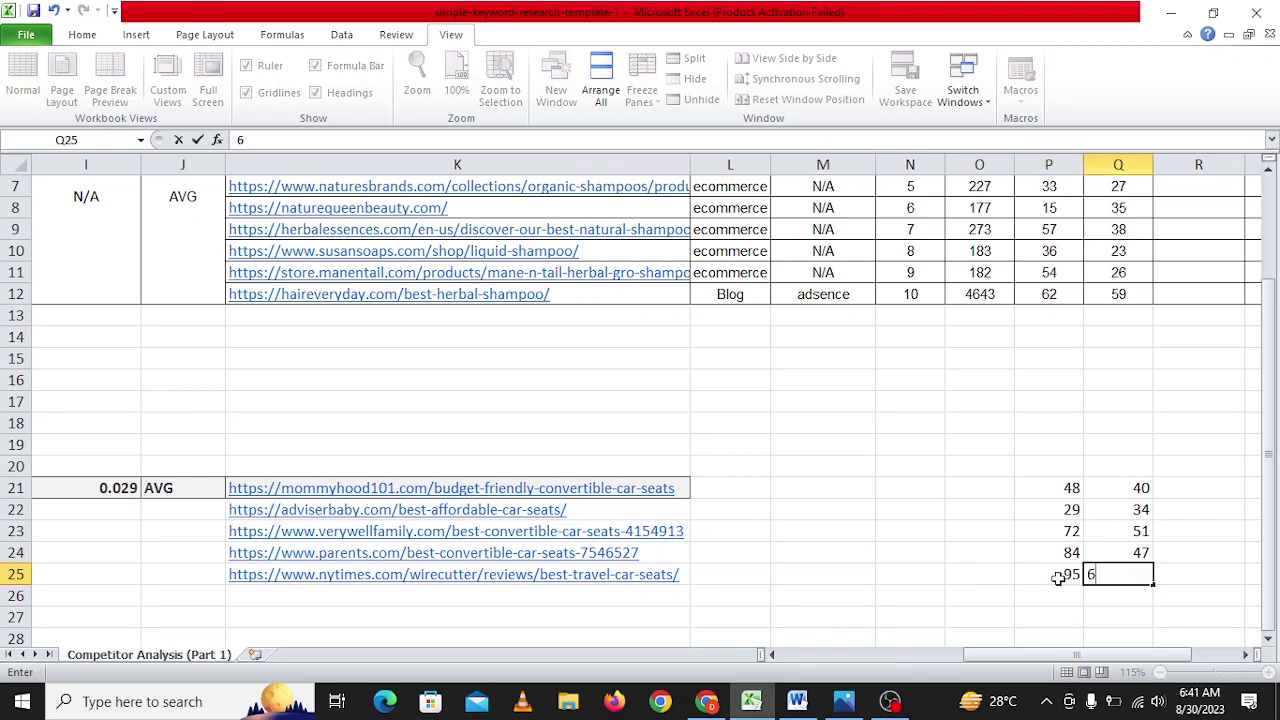
{"action": "key", "text": "Return"}
Copy the link address of the MomJunction result from Google in Chrome and paste it into cell K26 of the Excel workbook.
{"action": "scroll", "coordinate": [1000, 575], "scroll_direction": "down", "scroll_amount": 1}
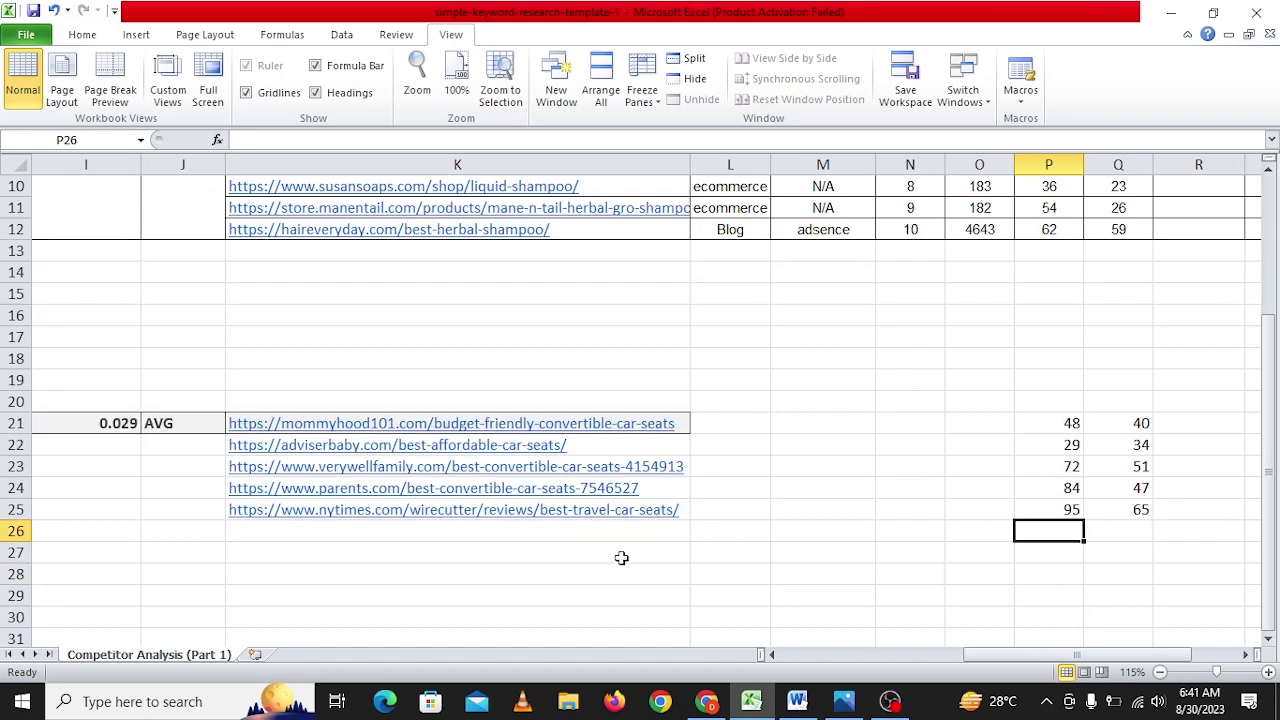
{"action": "left_click", "coordinate": [574, 534]}
{"action": "key", "text": "alt+Tab"}
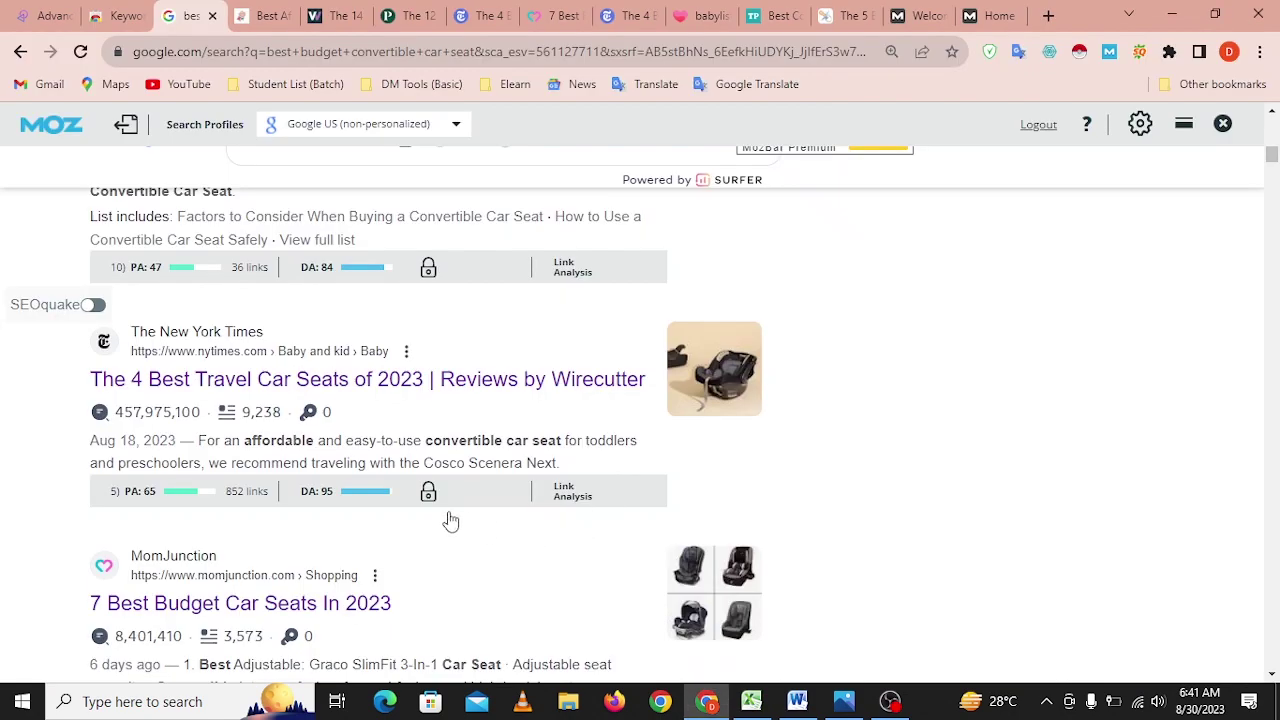
{"action": "scroll", "coordinate": [449, 525], "scroll_direction": "up", "scroll_amount": 1}
{"action": "scroll", "coordinate": [450, 535], "scroll_direction": "down", "scroll_amount": 3}
{"action": "scroll", "coordinate": [448, 532], "scroll_direction": "down", "scroll_amount": 1}
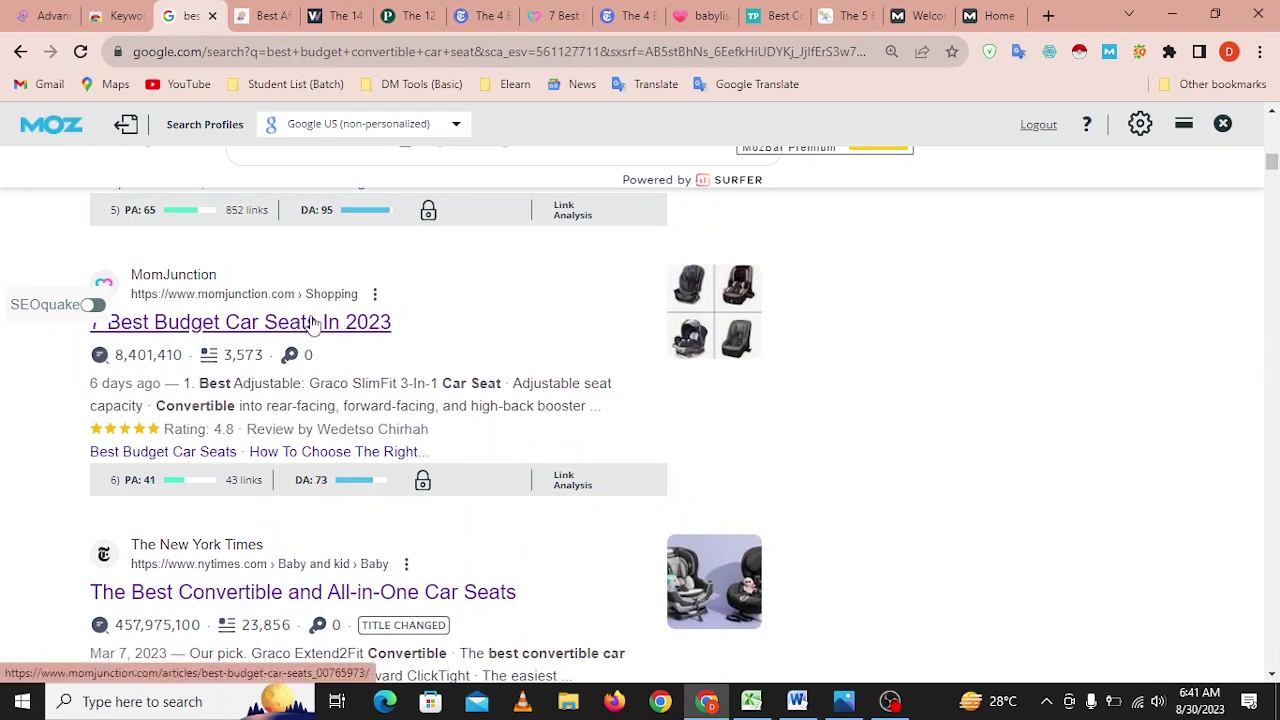
{"action": "key", "text": "alt+Tab"}
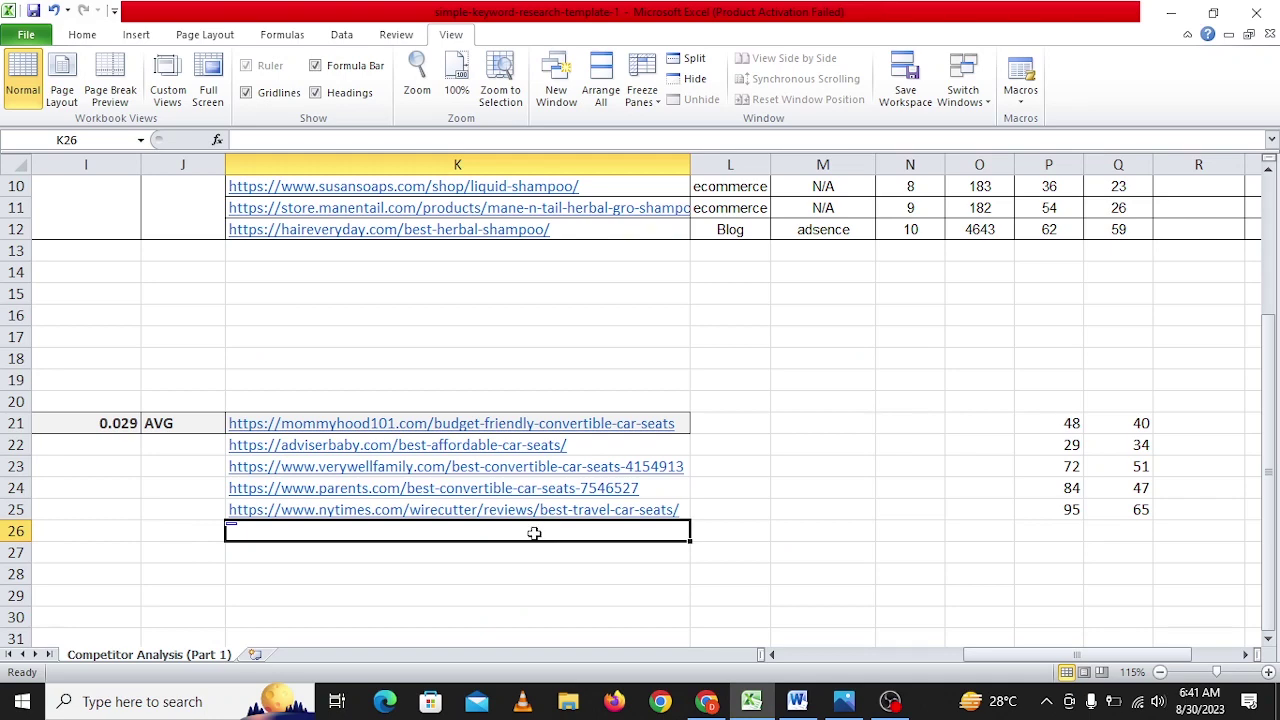
{"action": "key", "text": "alt+Tab"}
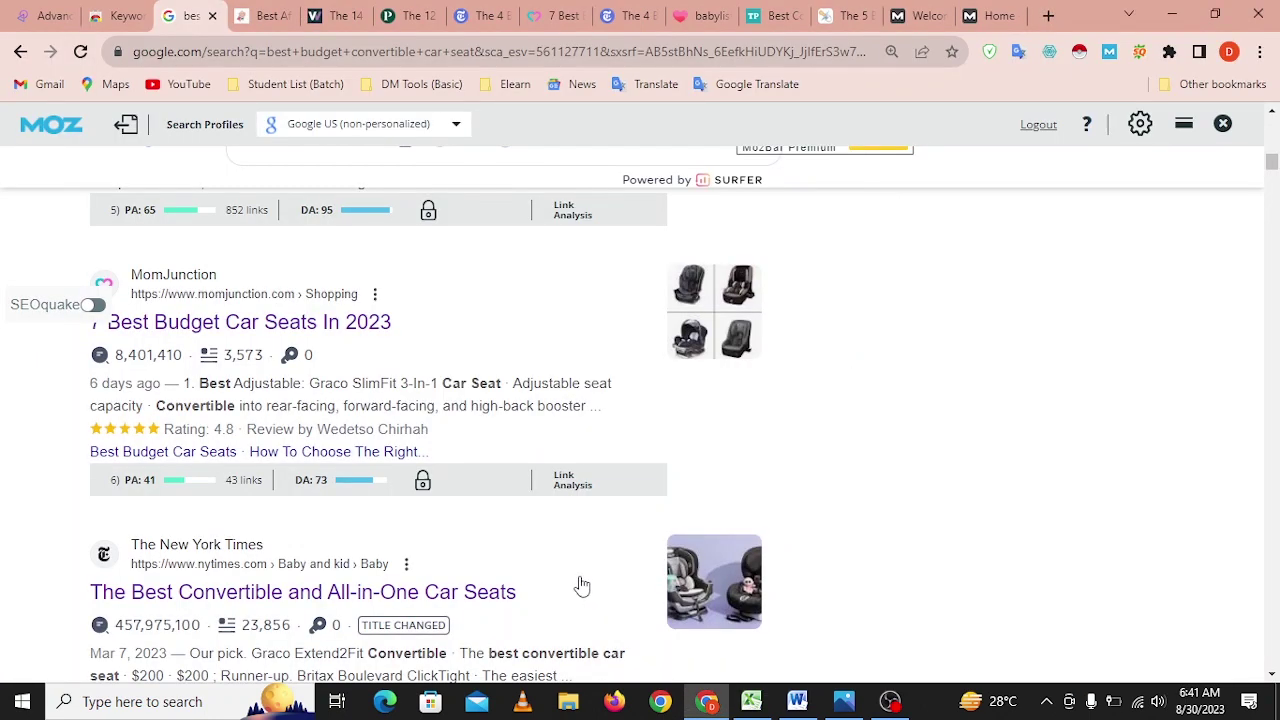
{"action": "right_click", "coordinate": [313, 330]}
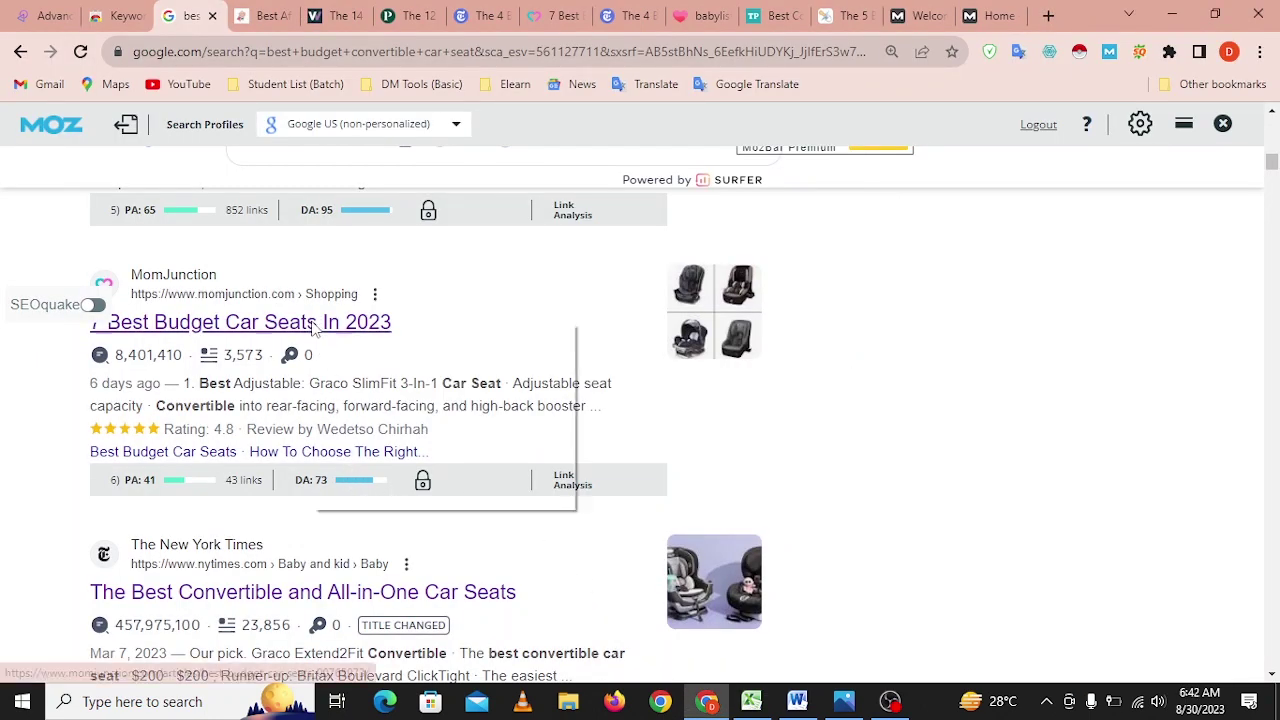
{"action": "left_click", "coordinate": [370, 437]}
{"action": "key", "text": "alt+Tab"}
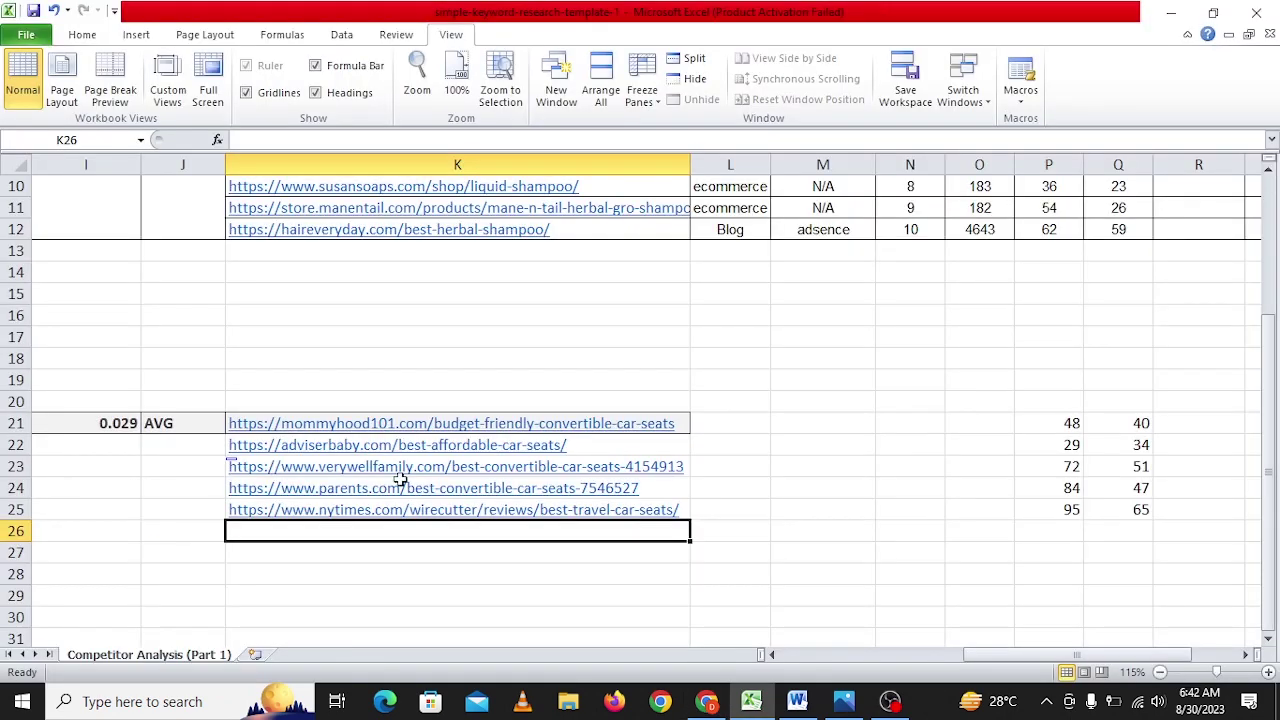
{"action": "double_click", "coordinate": [432, 536]}
{"action": "key", "text": "ctrl+v"}
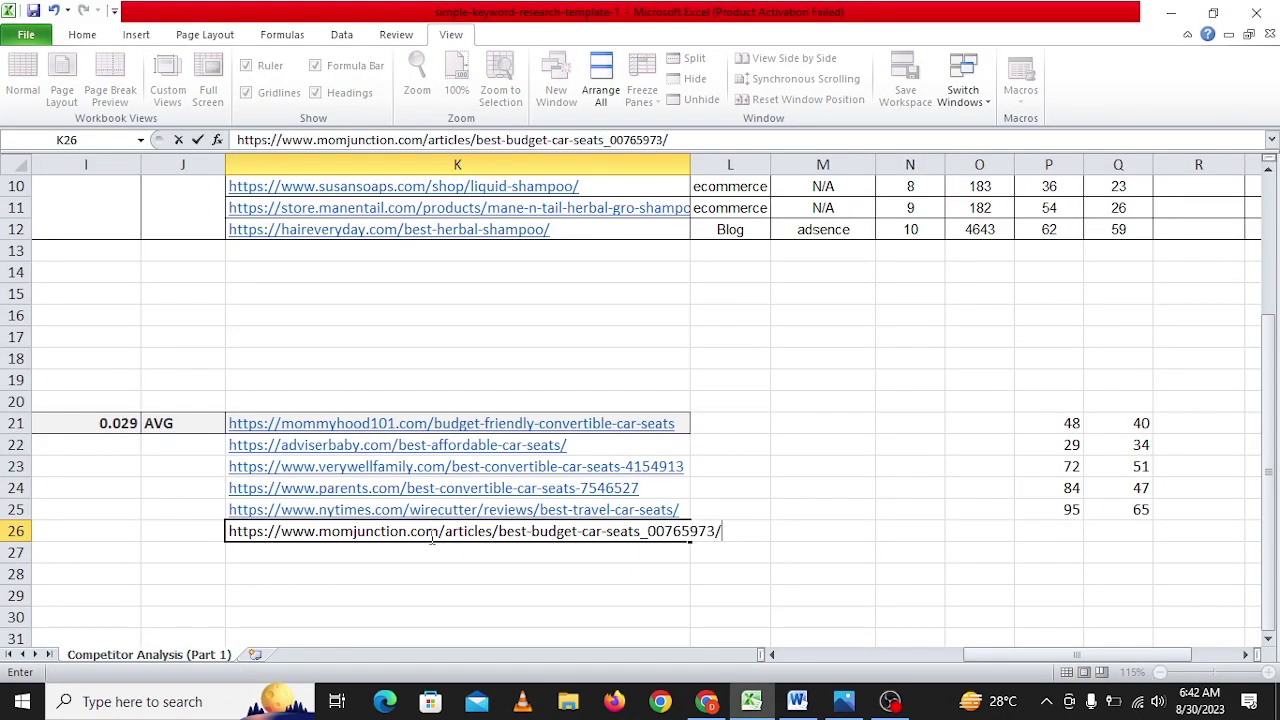
Enter the MomJunction page's DA of 73 in P26 and PA of 41 in Q26.
{"action": "key", "text": "Right"}
{"action": "key", "text": "Right"}
{"action": "key", "text": "Right"}
{"action": "key", "text": "Right"}
{"action": "key", "text": "Right"}
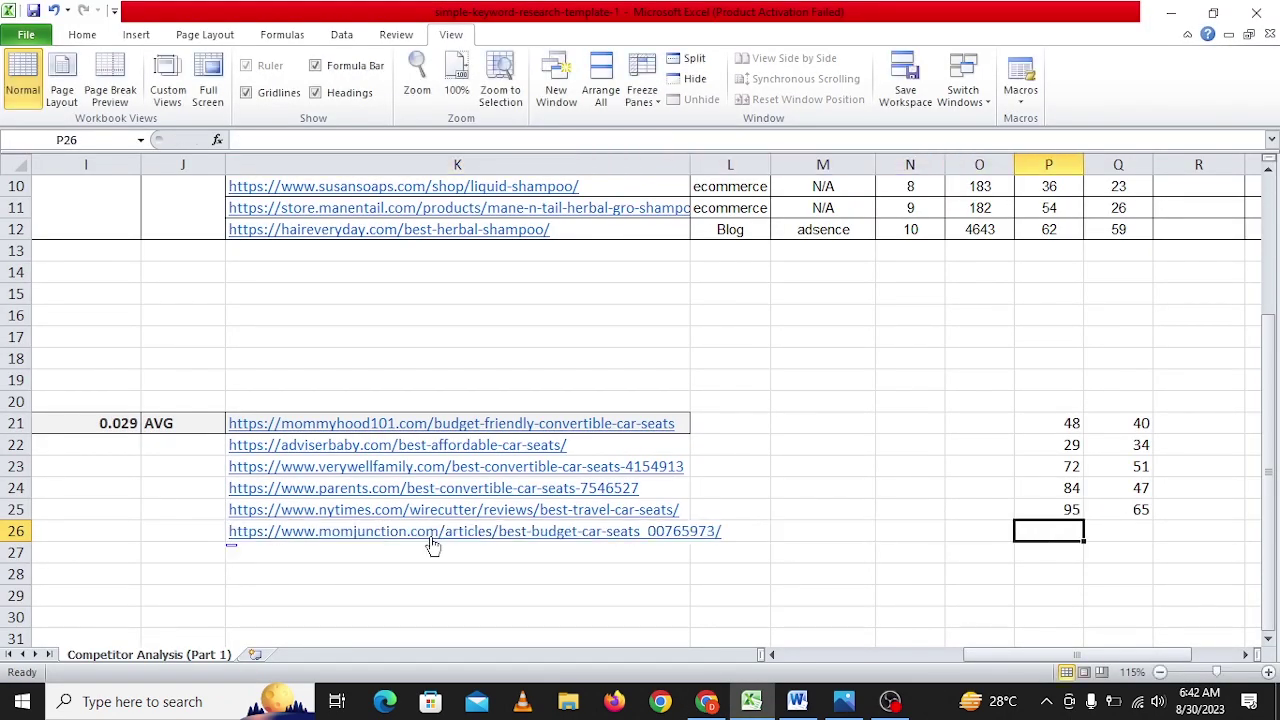
{"action": "type", "text": "73"}
{"action": "key", "text": "Tab"}
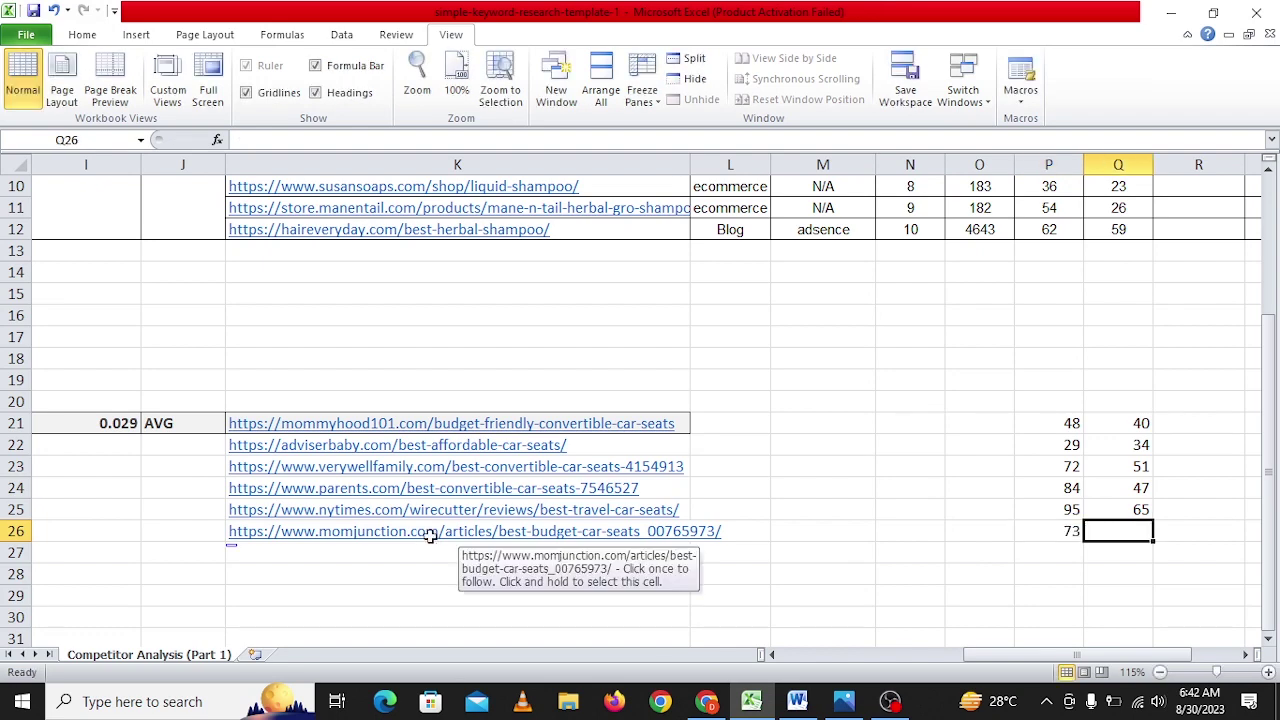
{"action": "type", "text": "41"}
{"action": "key", "text": "Return"}
In Chrome, copy the link address of the New York Times "The Best Convertible and All-in-One Car Seats" result and check the MozBar metrics below it.
{"action": "key", "text": "alt+Tab"}
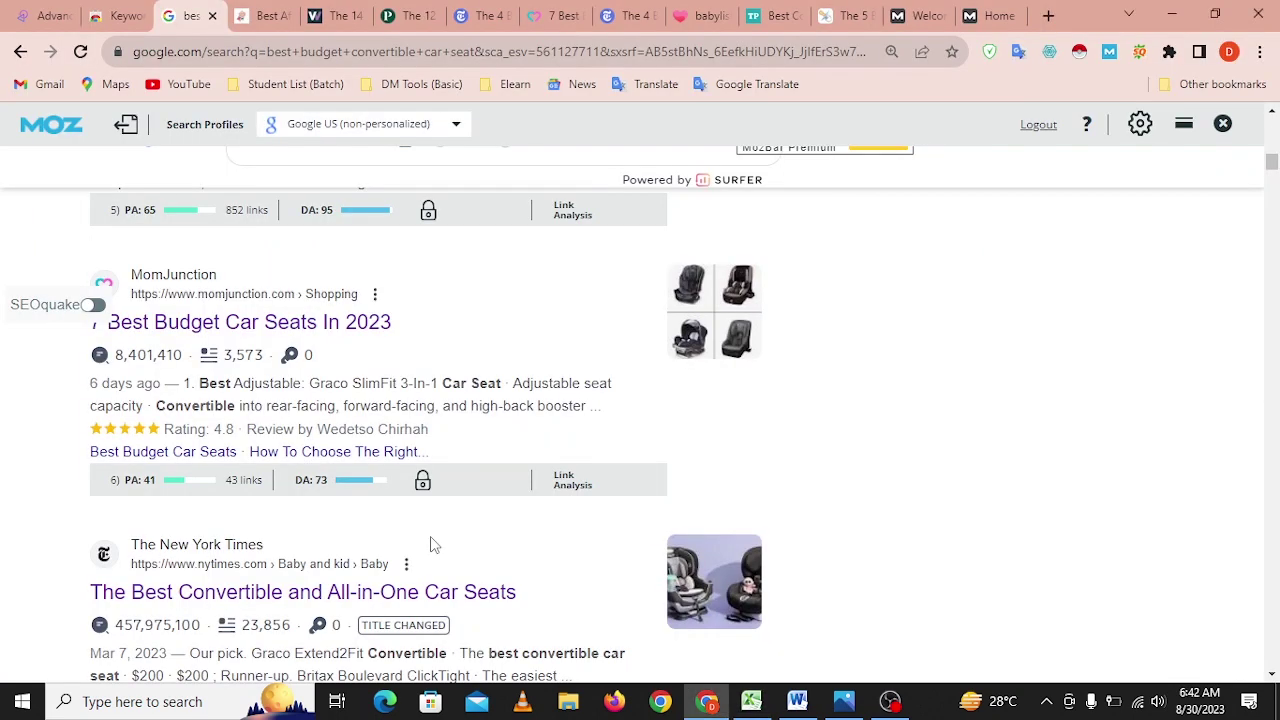
{"action": "scroll", "coordinate": [370, 570], "scroll_direction": "down", "scroll_amount": 2}
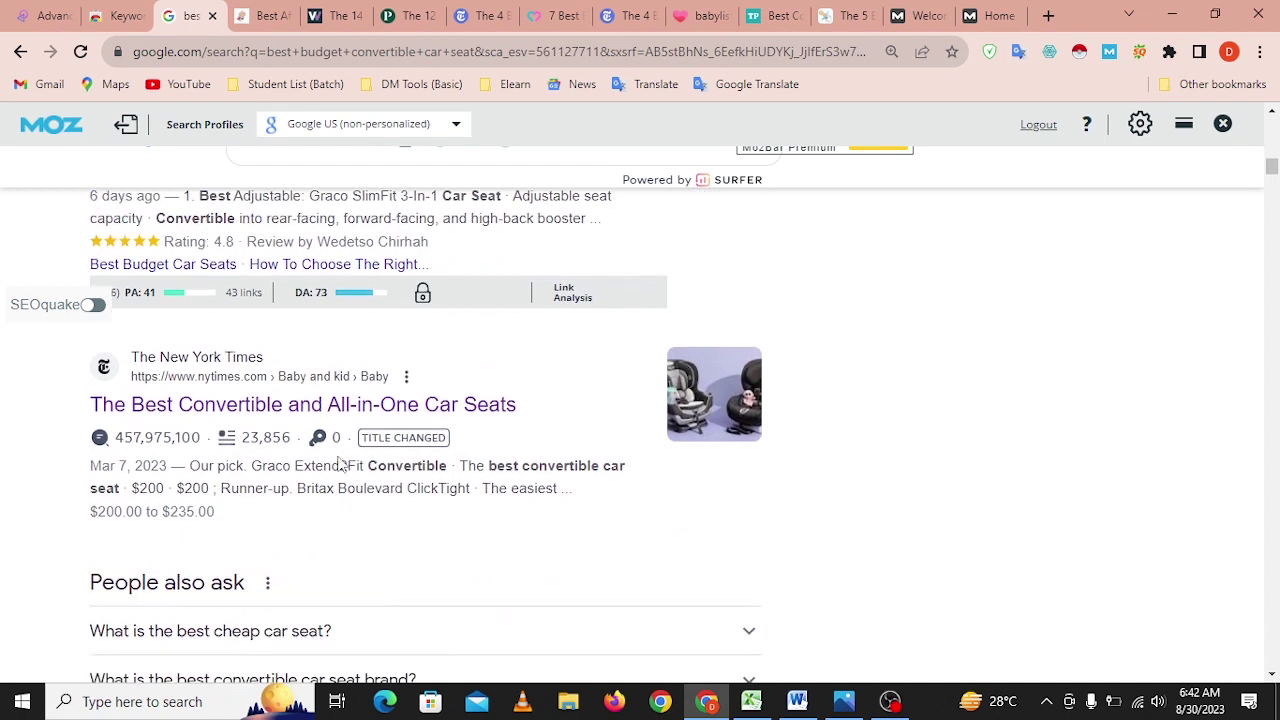
{"action": "right_click", "coordinate": [334, 406]}
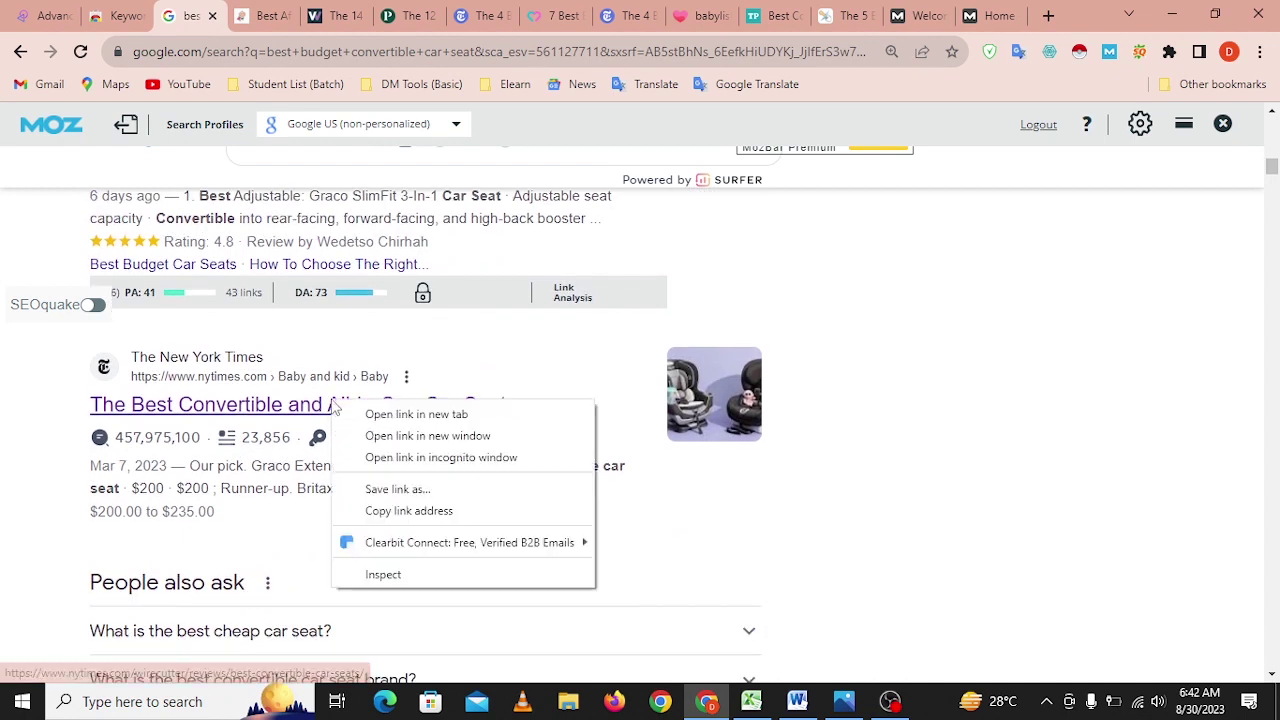
{"action": "left_click", "coordinate": [374, 509]}
{"action": "scroll", "coordinate": [376, 515], "scroll_direction": "down", "scroll_amount": 5}
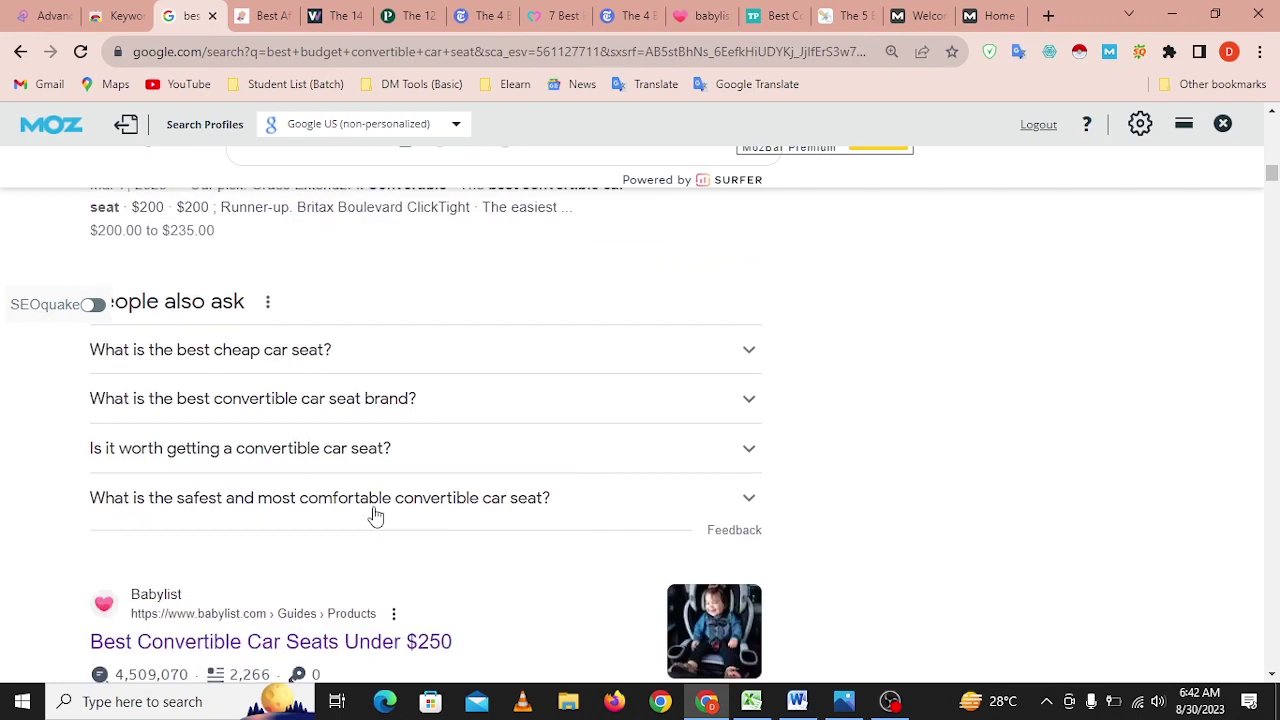
{"action": "scroll", "coordinate": [374, 515], "scroll_direction": "up", "scroll_amount": 4}
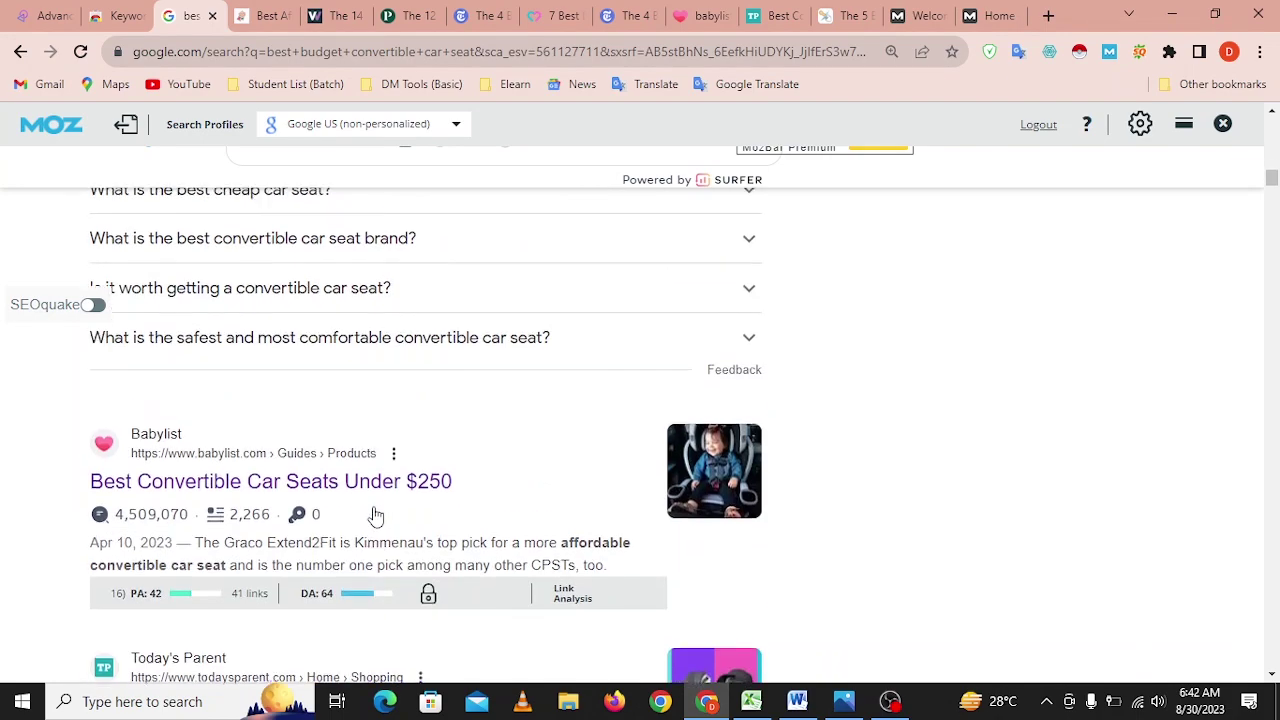
{"action": "scroll", "coordinate": [374, 513], "scroll_direction": "down", "scroll_amount": 3}
{"action": "scroll", "coordinate": [374, 515], "scroll_direction": "down", "scroll_amount": 2}
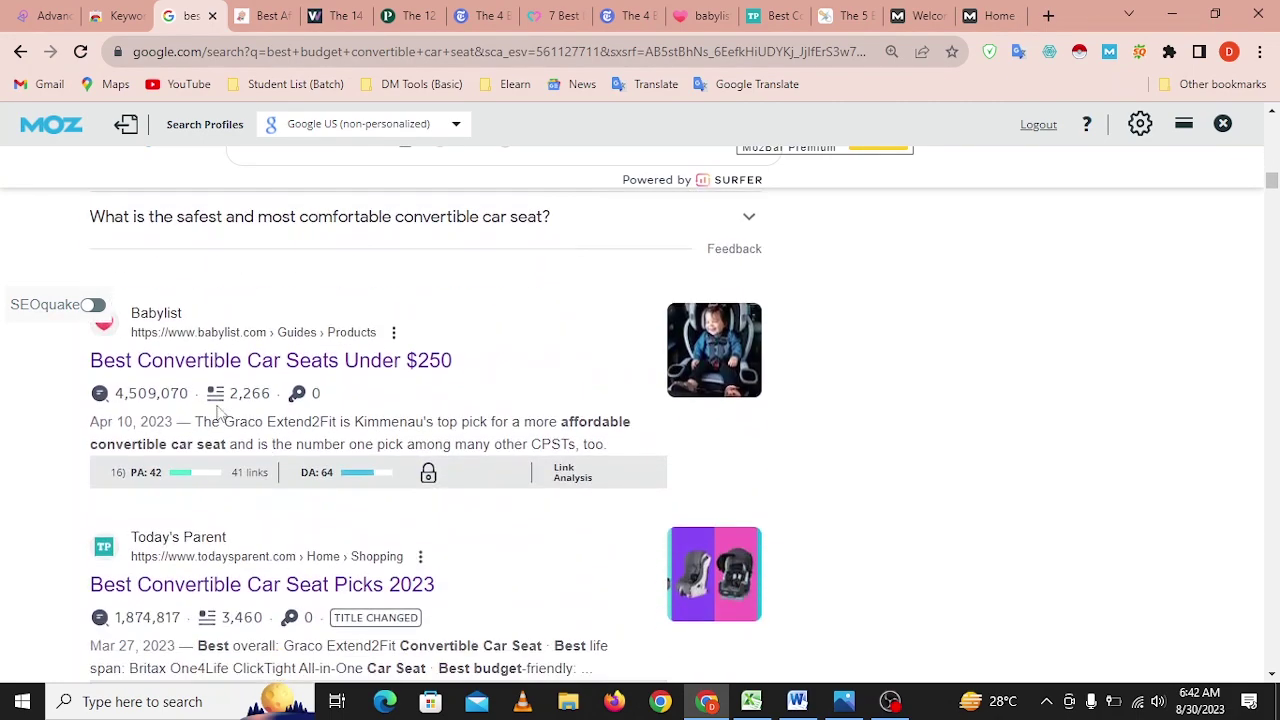
Switch to Excel and paste the copied New York Times convertible car seats link into cell K28.
{"action": "key", "text": "alt+Tab"}
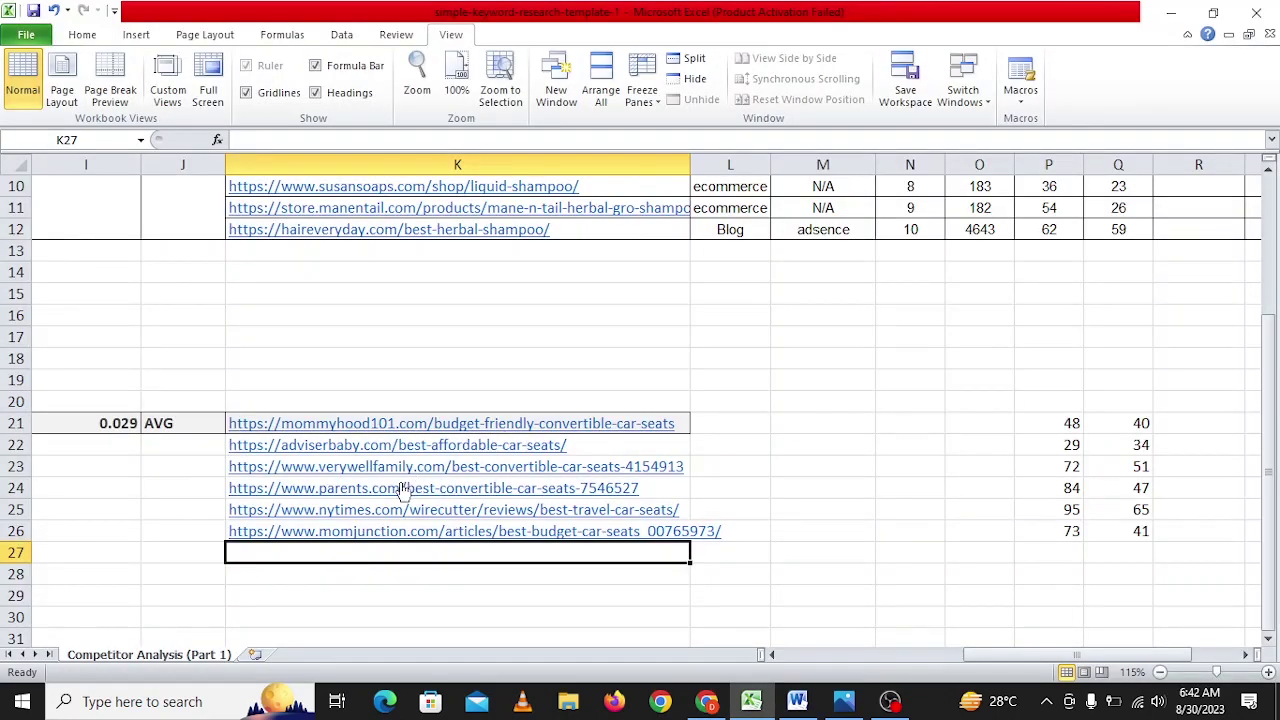
{"action": "left_click", "coordinate": [319, 573]}
{"action": "double_click", "coordinate": [319, 573]}
{"action": "key", "text": "ctrl+v"}
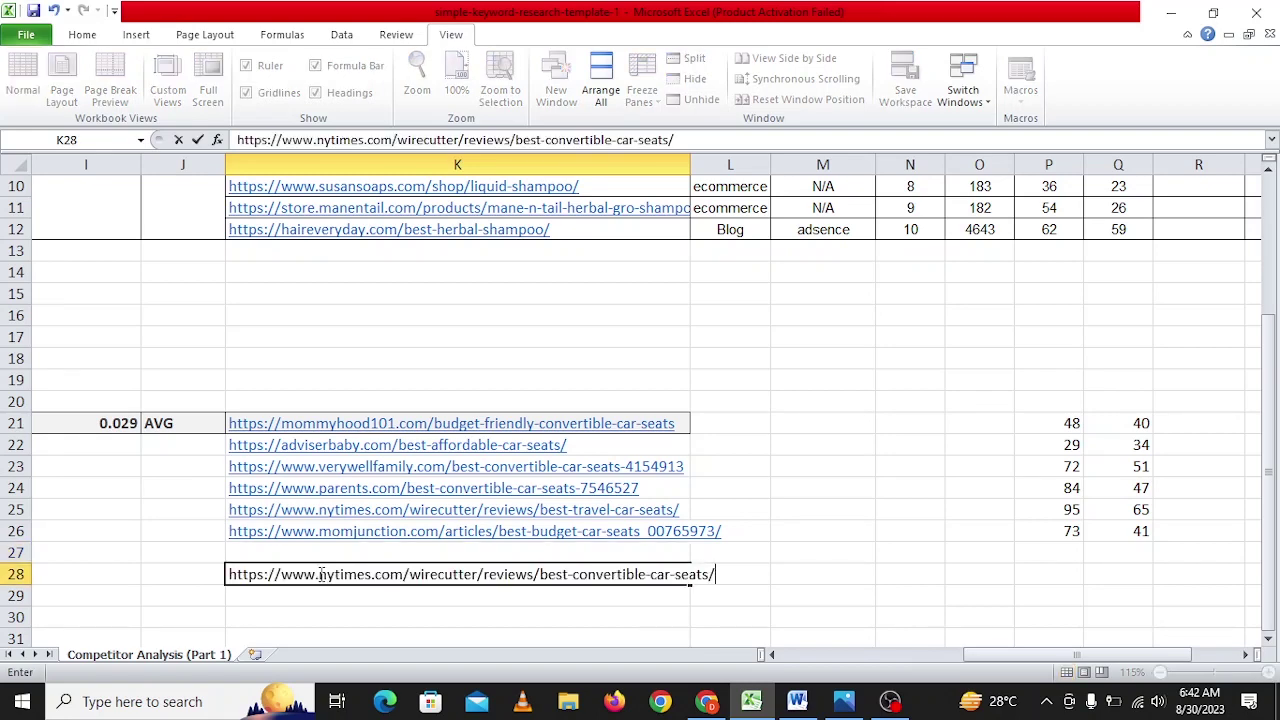
Enter a DA of 64 in P28 and a PA of 42 in Q28.
{"action": "left_click", "coordinate": [1042, 577]}
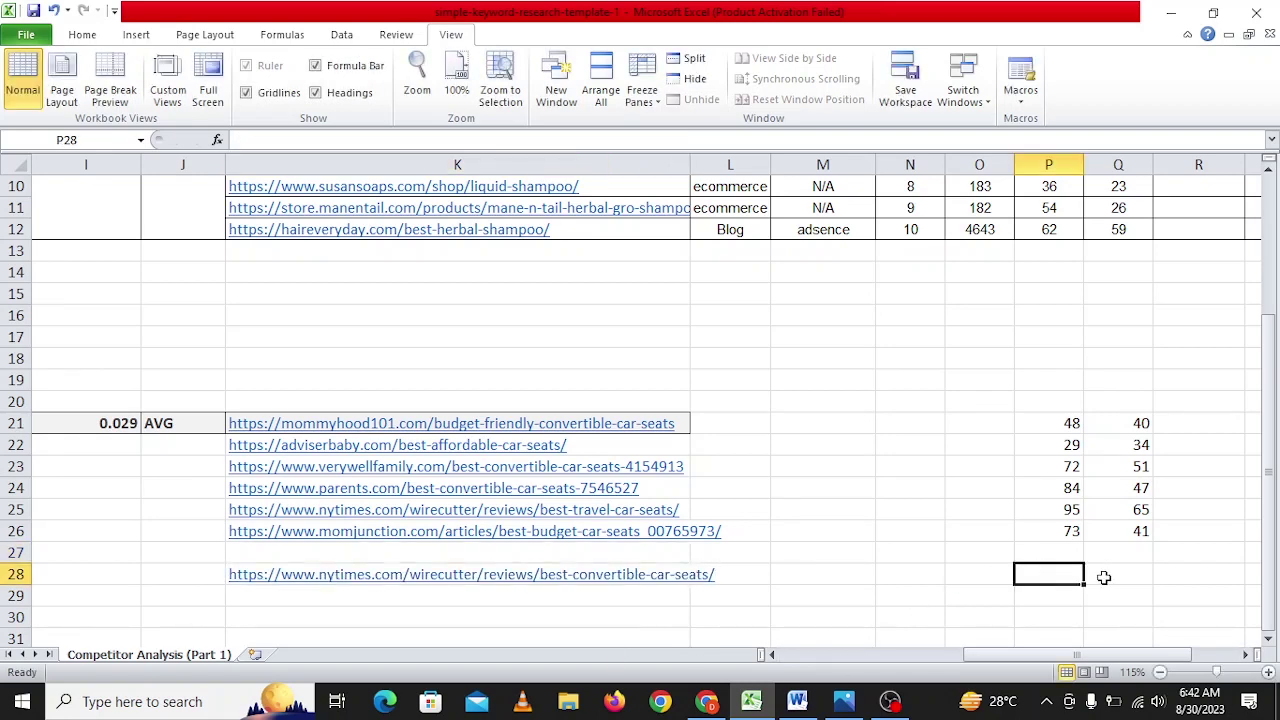
{"action": "type", "text": "64"}
{"action": "key", "text": "Tab"}
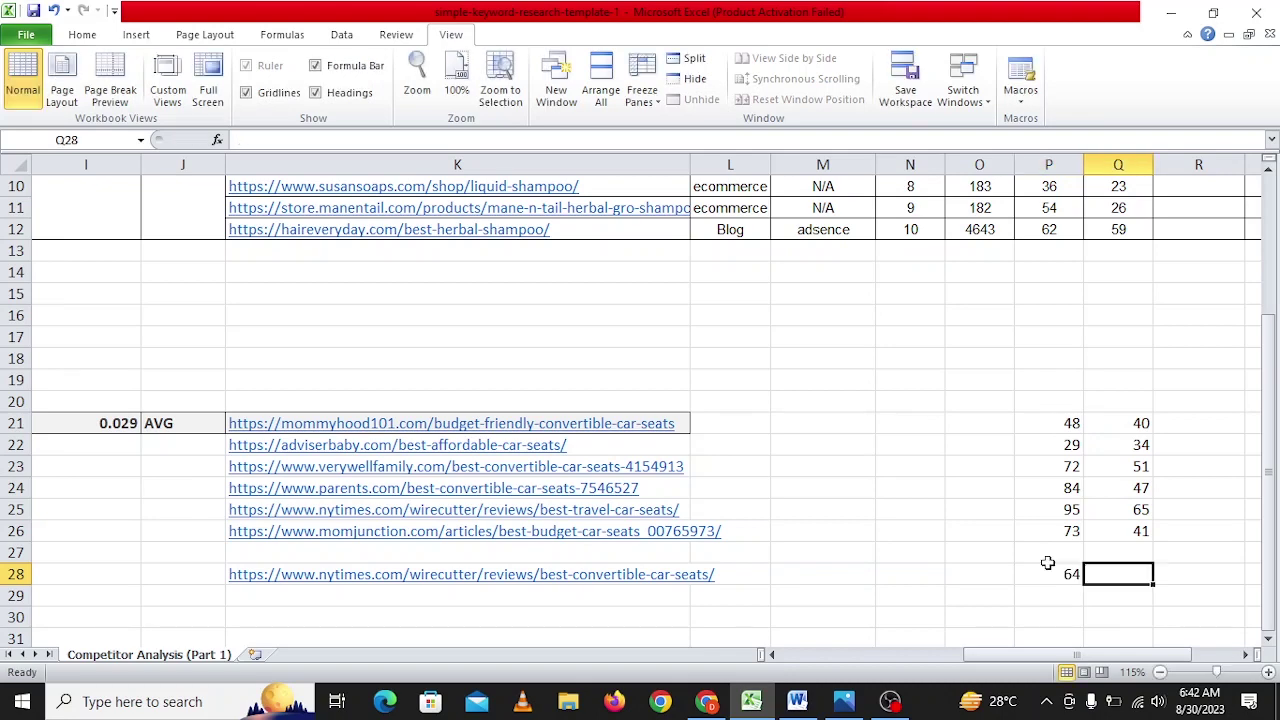
{"action": "type", "text": "42"}
{"action": "key", "text": "Return"}
Copy the link address of the Today's Parent result from Google in Chrome and paste it into cell K29 in Excel.
{"action": "key", "text": "alt+Tab"}
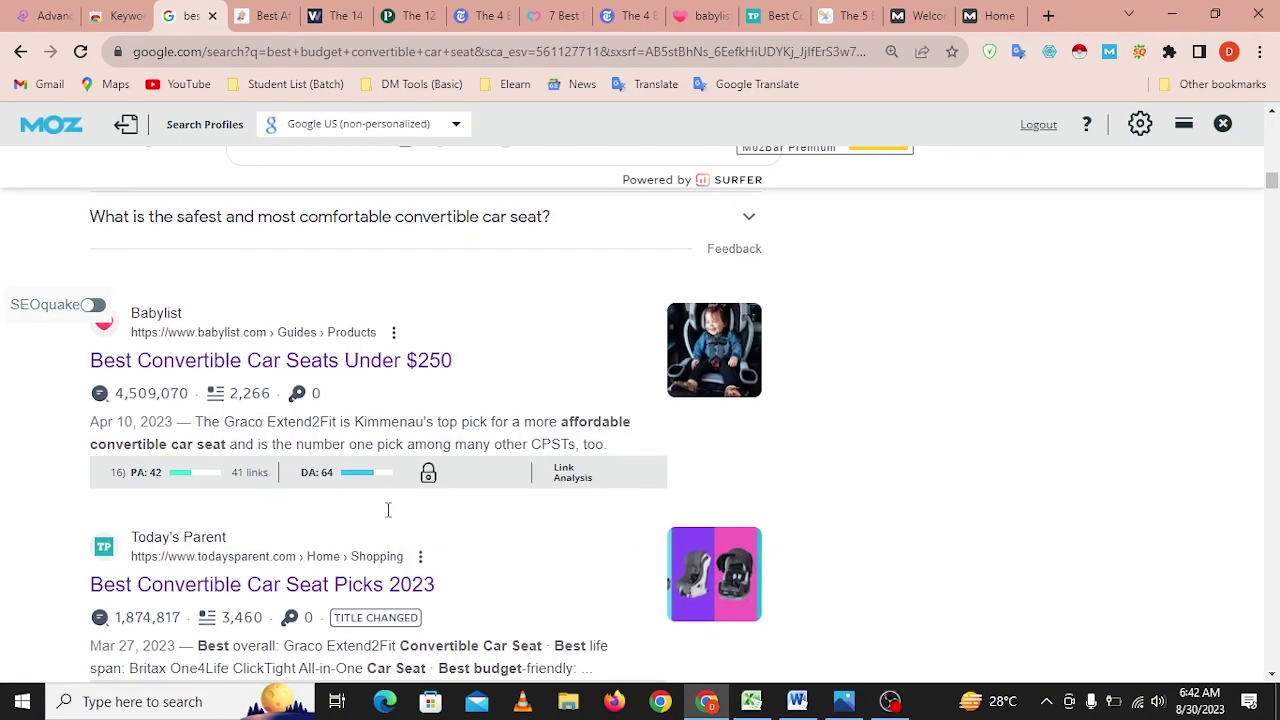
{"action": "scroll", "coordinate": [388, 510], "scroll_direction": "down", "scroll_amount": 2}
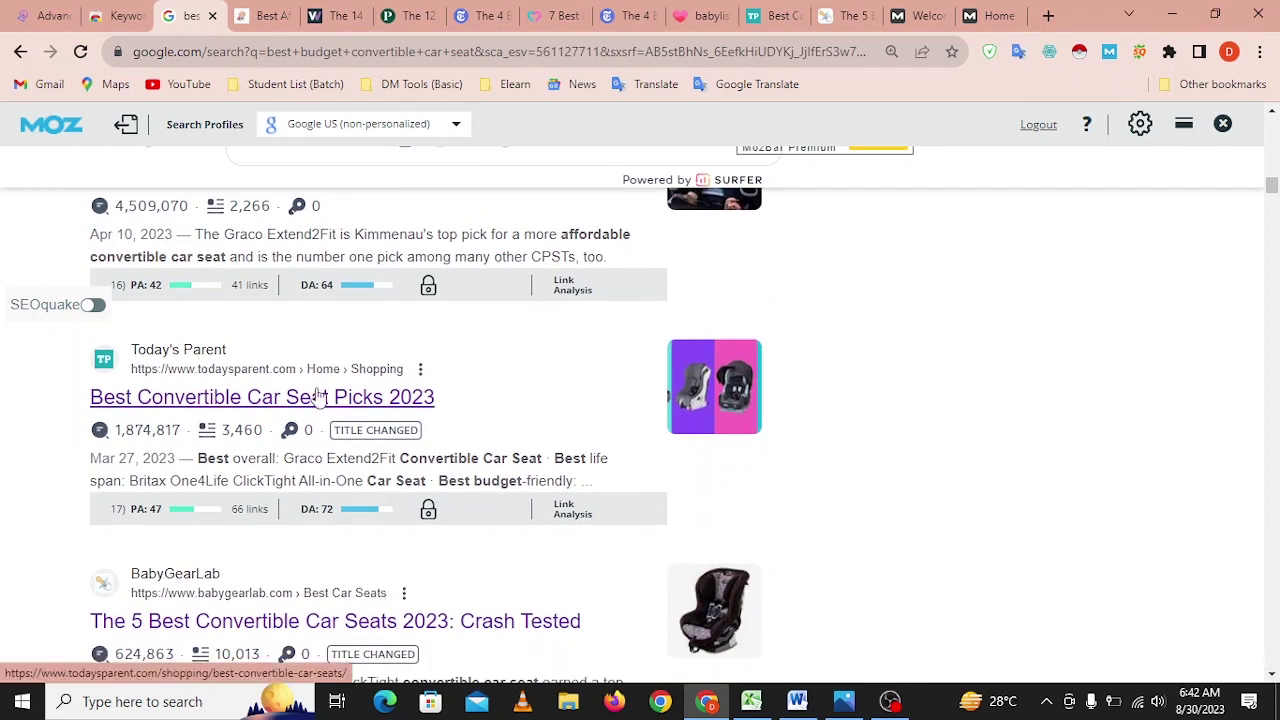
{"action": "right_click", "coordinate": [313, 400]}
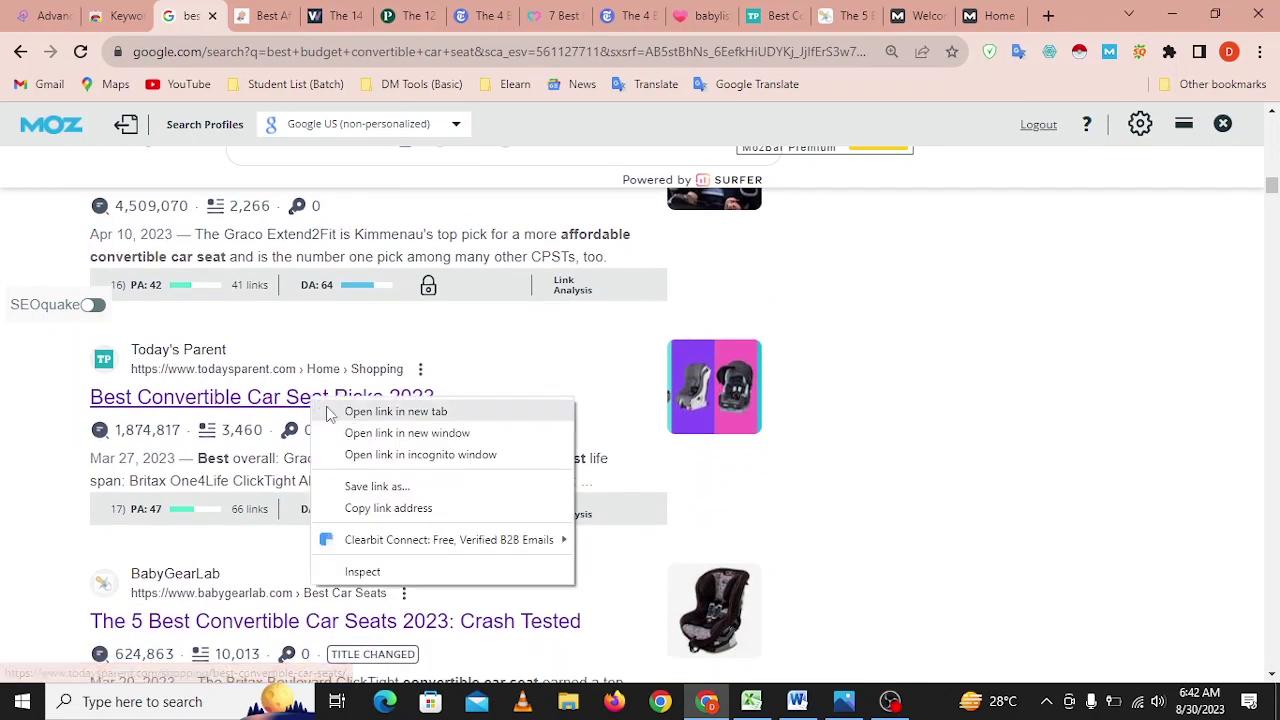
{"action": "left_click", "coordinate": [382, 507]}
{"action": "key", "text": "alt+Tab"}
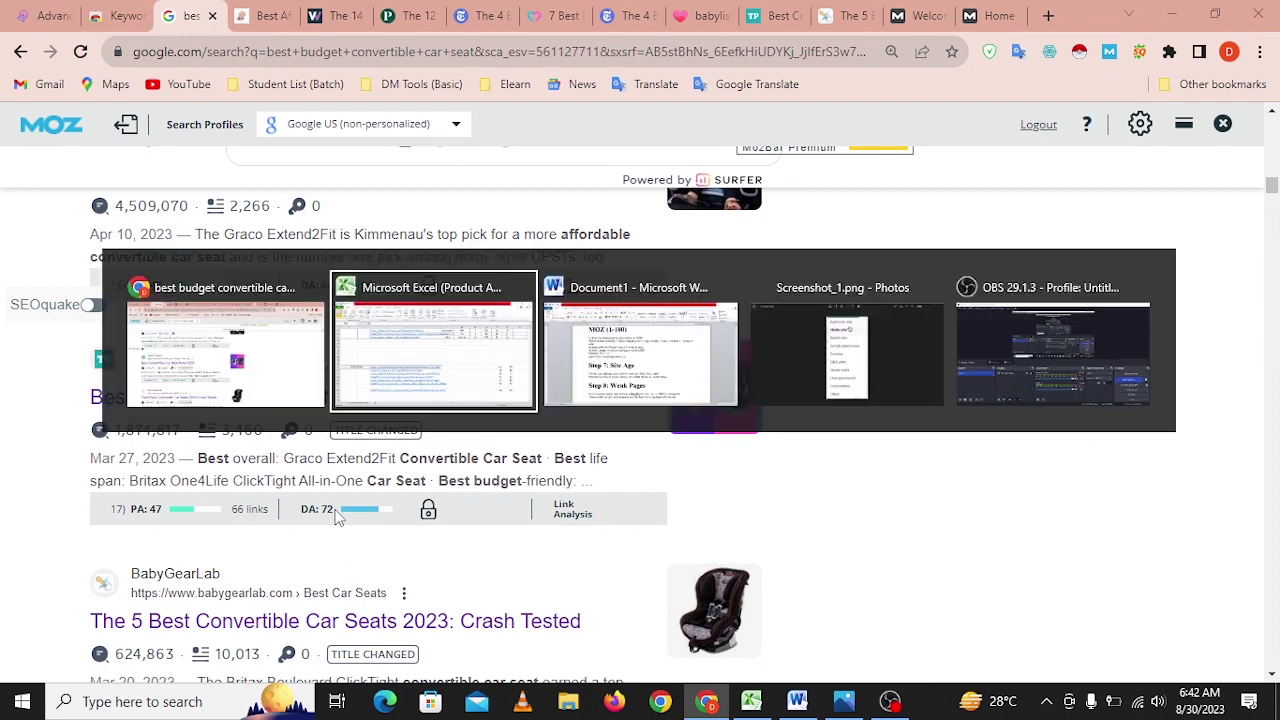
{"action": "double_click", "coordinate": [528, 592]}
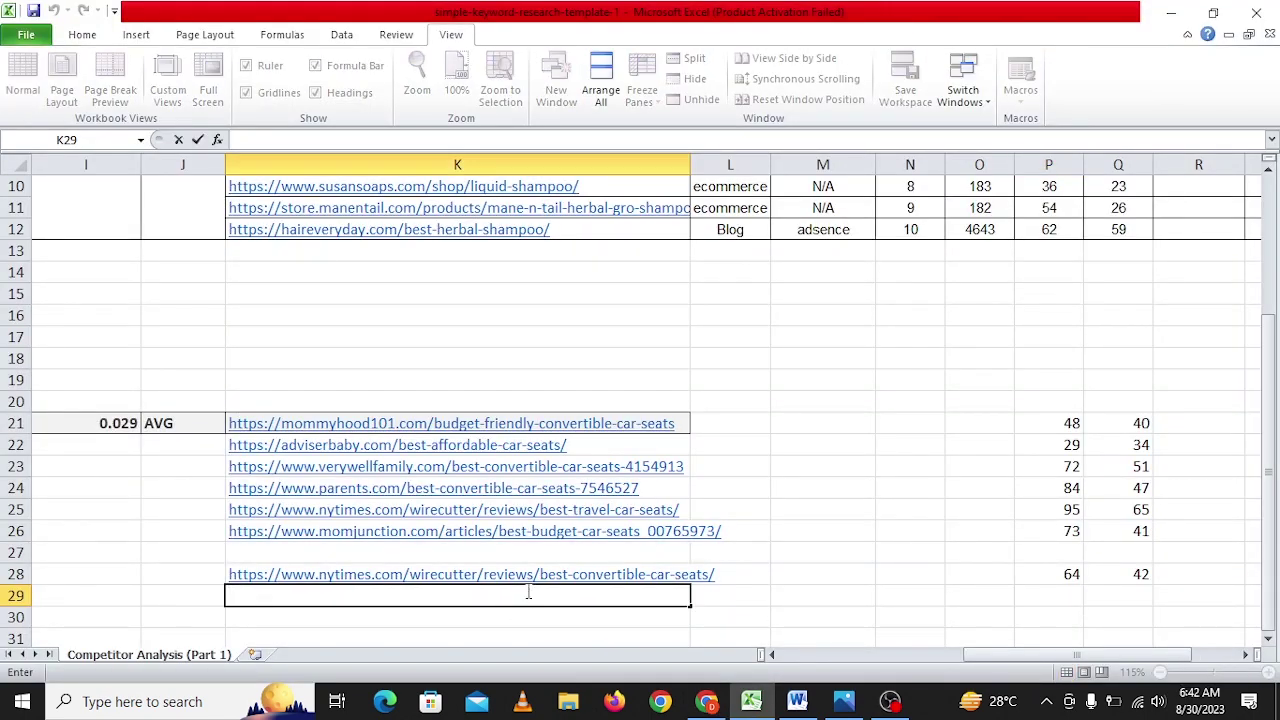
{"action": "key", "text": "ctrl+v"}
Enter the Today's Parent page's DA of 72 in P29 and PA of 47 in Q29.
{"action": "key", "text": "Tab"}
{"action": "key", "text": "Tab"}
{"action": "key", "text": "Tab"}
{"action": "key", "text": "Tab"}
{"action": "key", "text": "Tab"}
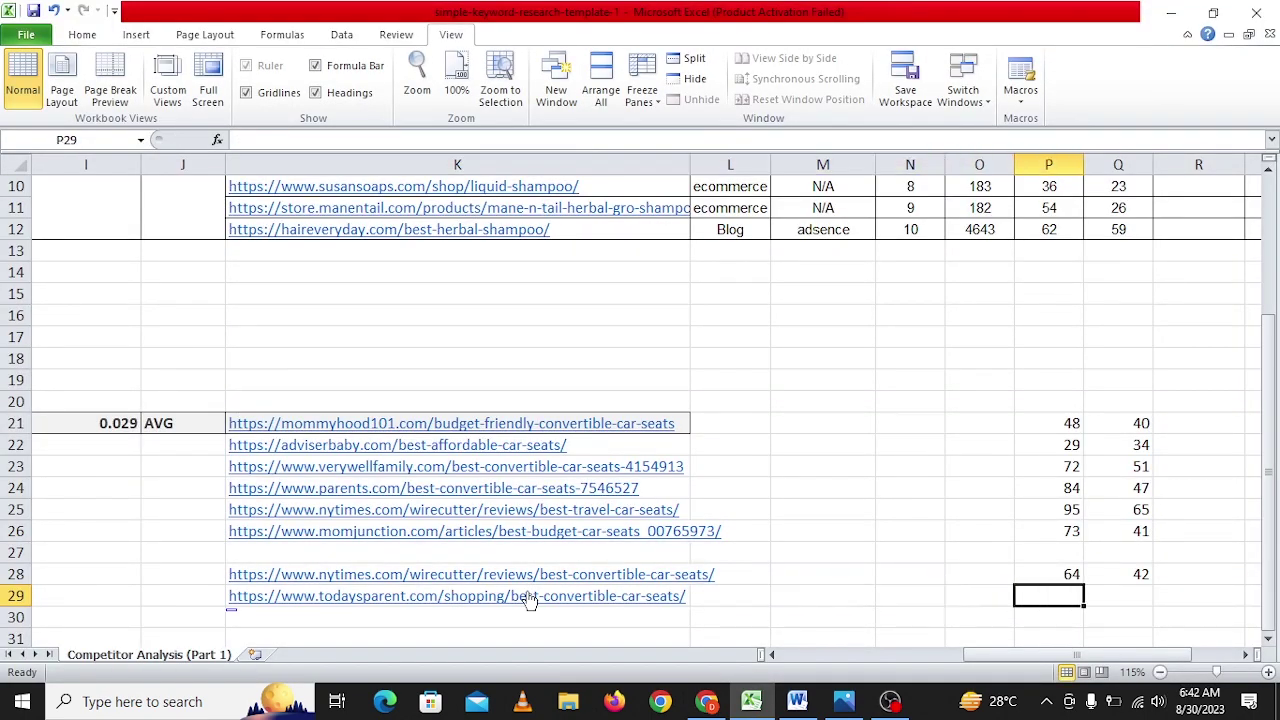
{"action": "type", "text": "72"}
{"action": "key", "text": "Tab"}
{"action": "type", "text": "47"}
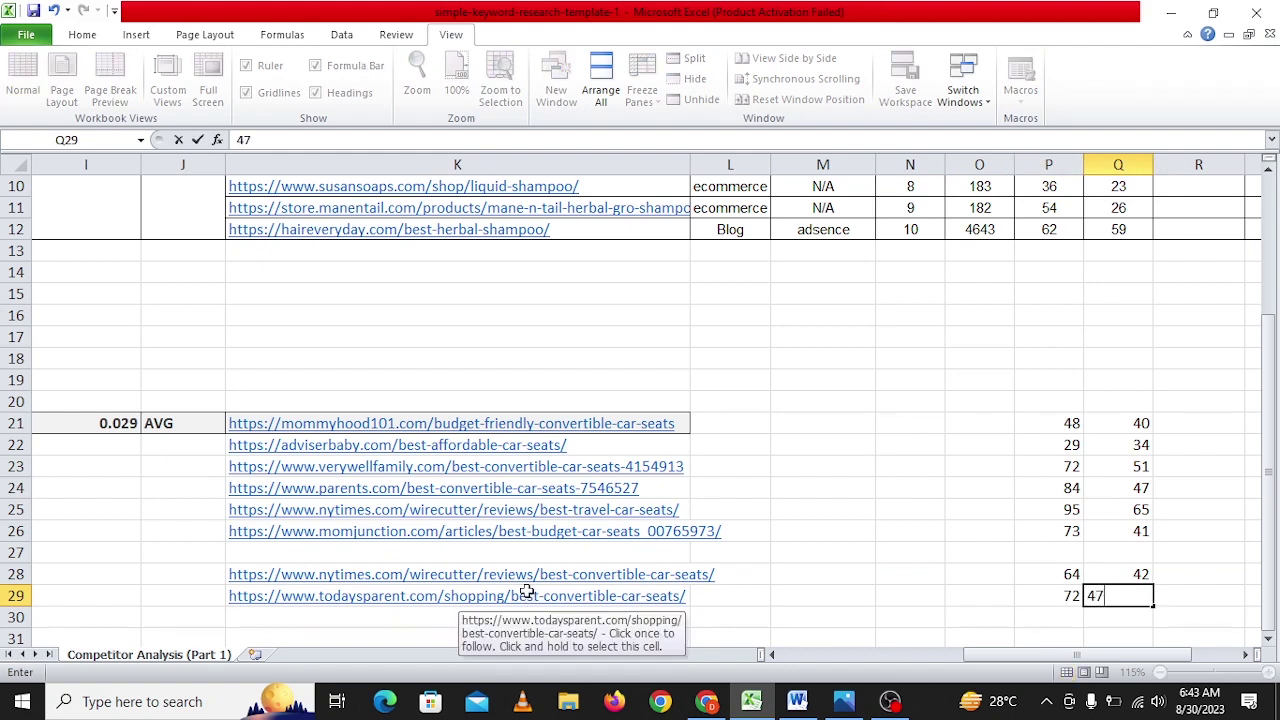
{"action": "key", "text": "alt"}
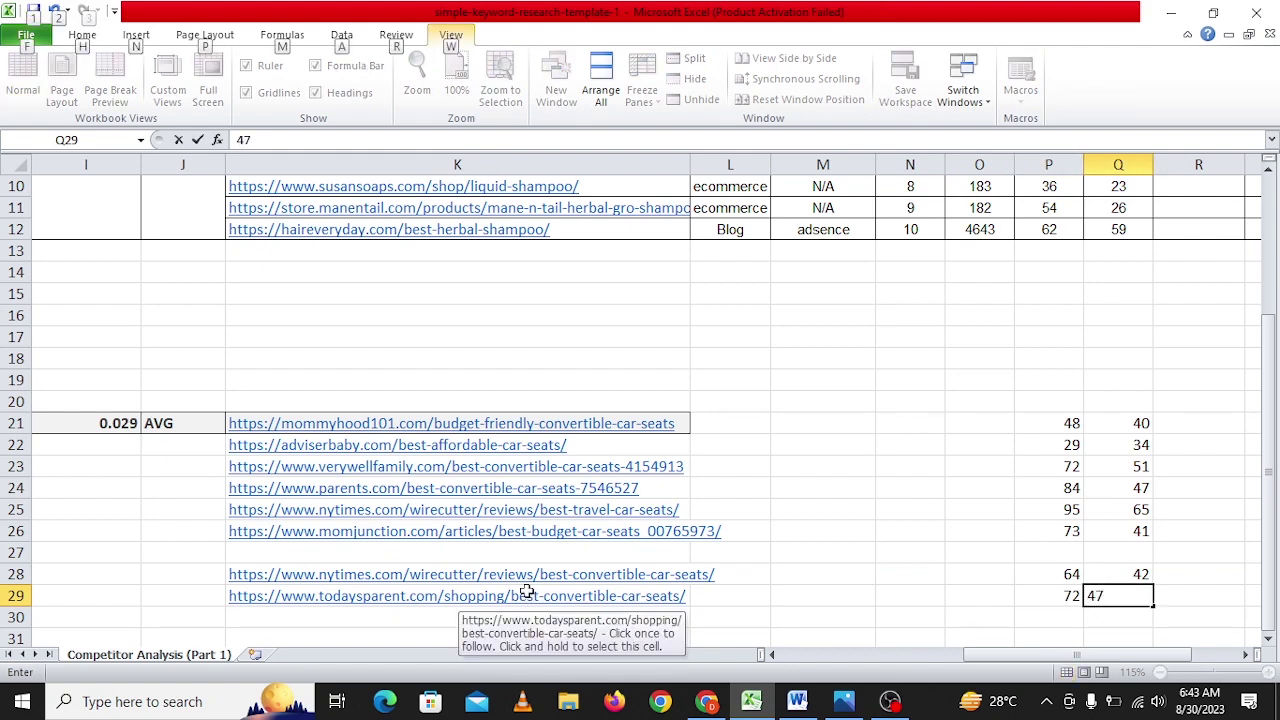
Return to the Google results in Chrome and open the BabyGearLab "The 5 Best Convertible Car Seats 2023: Crash Tested" result in a new tab.
{"action": "key", "text": "alt+Tab"}
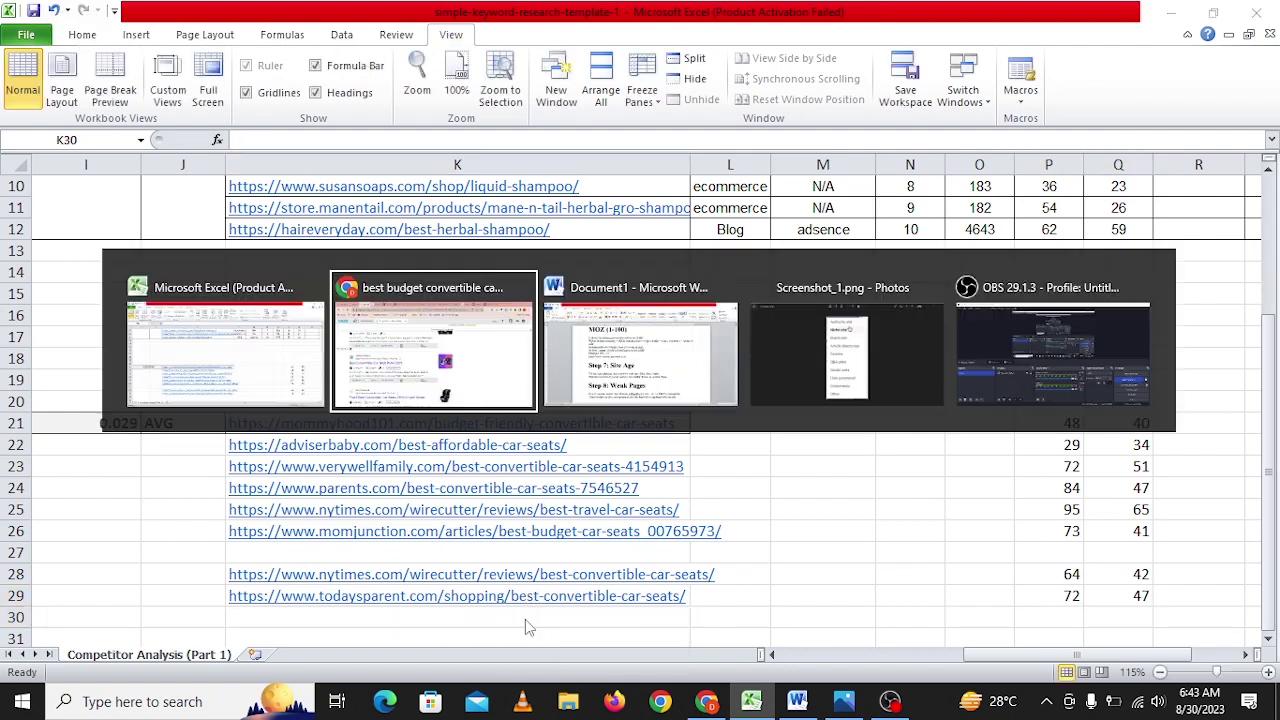
{"action": "scroll", "coordinate": [303, 527], "scroll_direction": "down", "scroll_amount": 2}
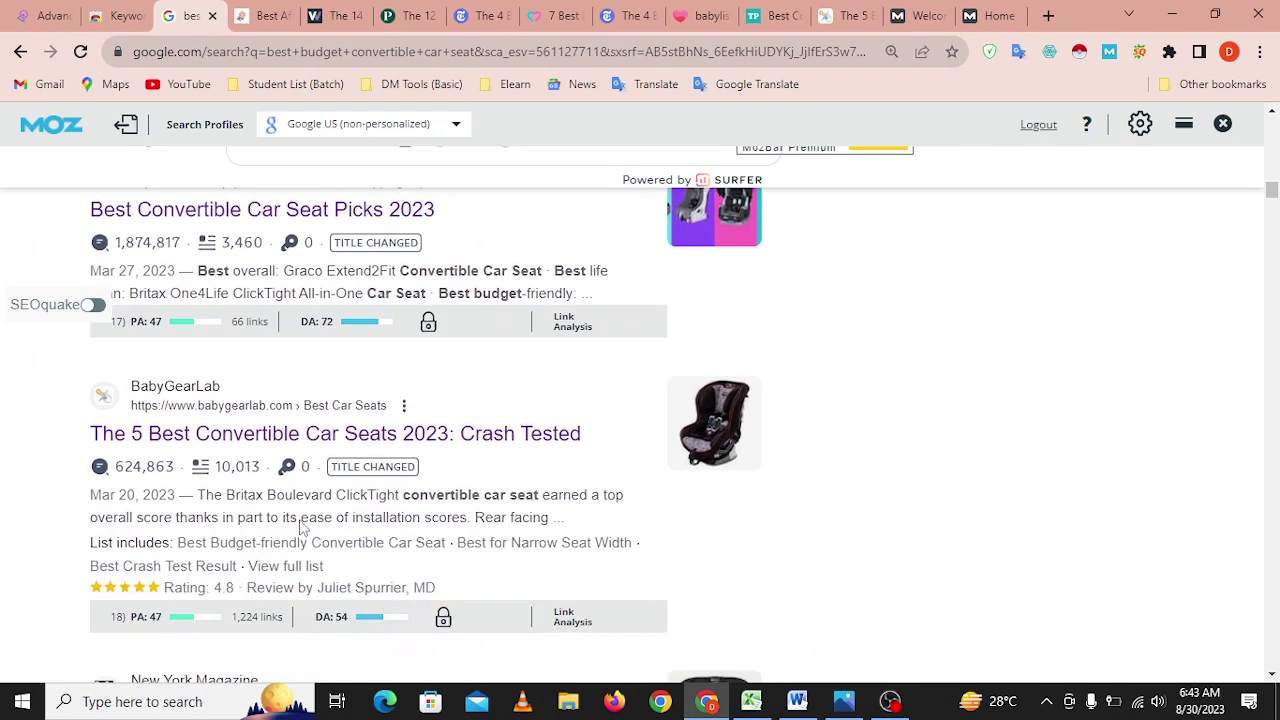
{"action": "left_click", "coordinate": [343, 440], "text": "ctrl"}
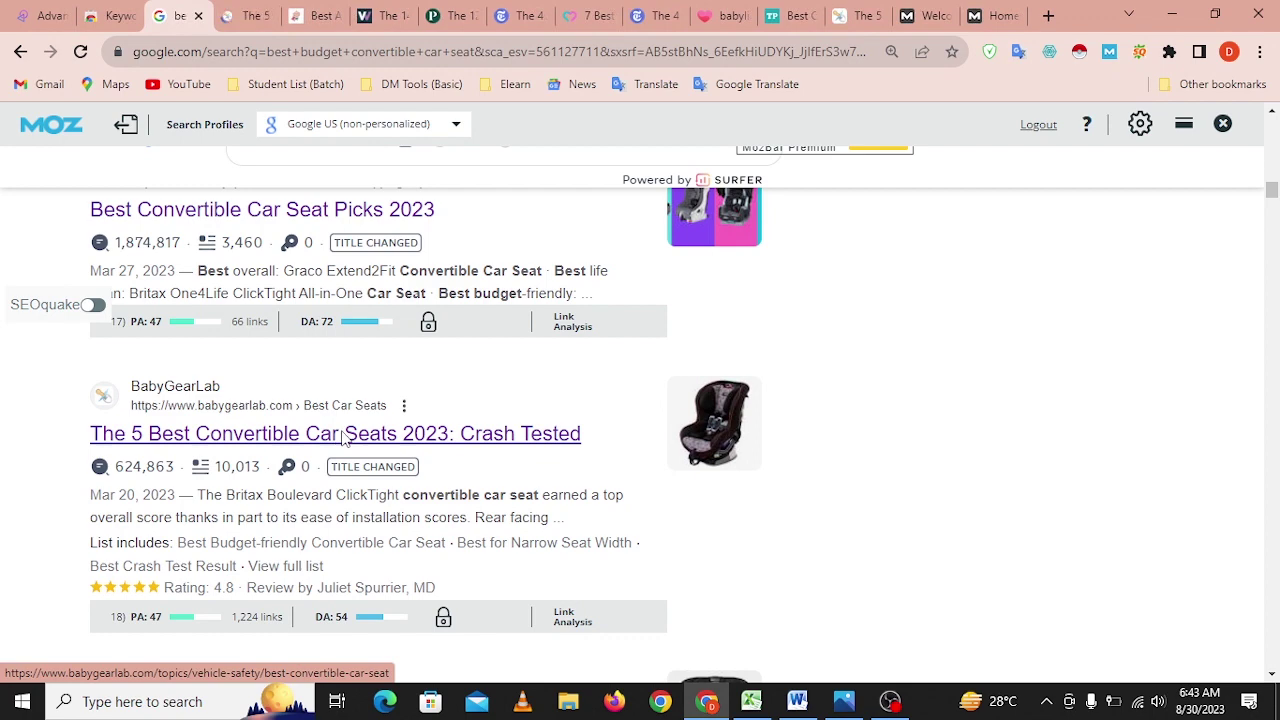
Copy the address of the opened BabyGearLab page, close its tab, and paste the address into cell K30 in Excel.
{"action": "key", "text": "alt+Tab"}
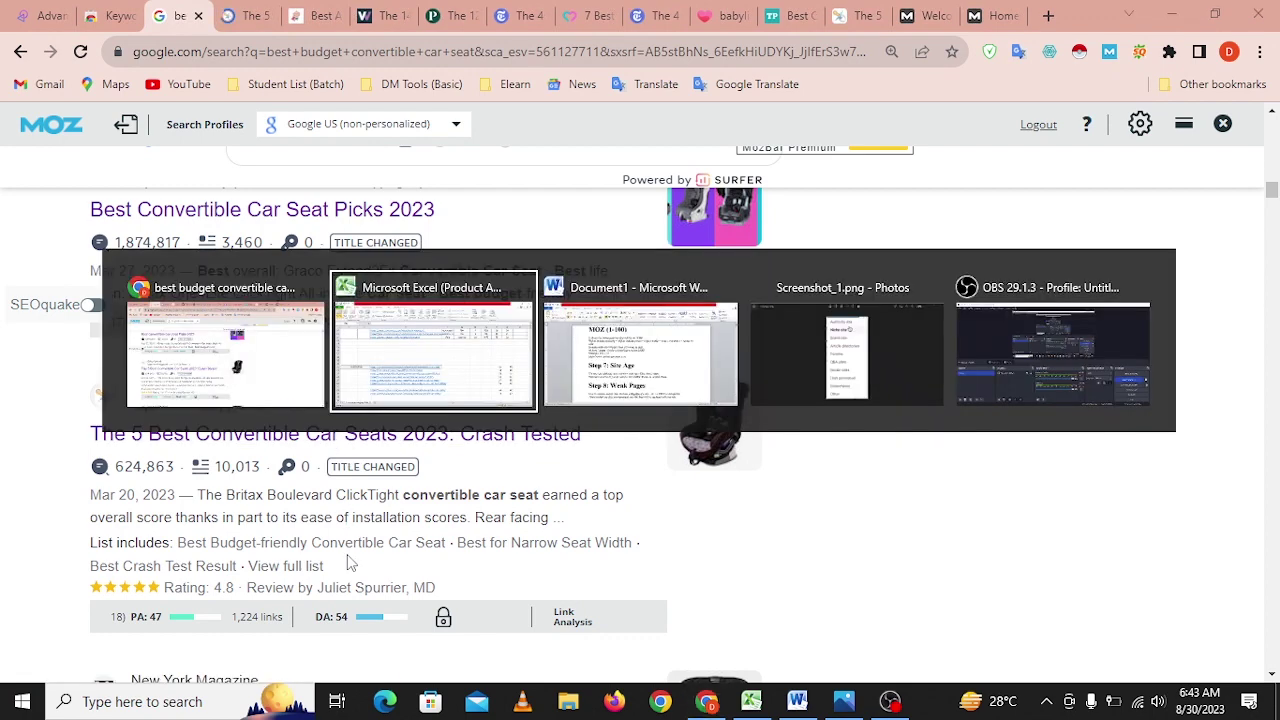
{"action": "key", "text": "alt+Tab"}
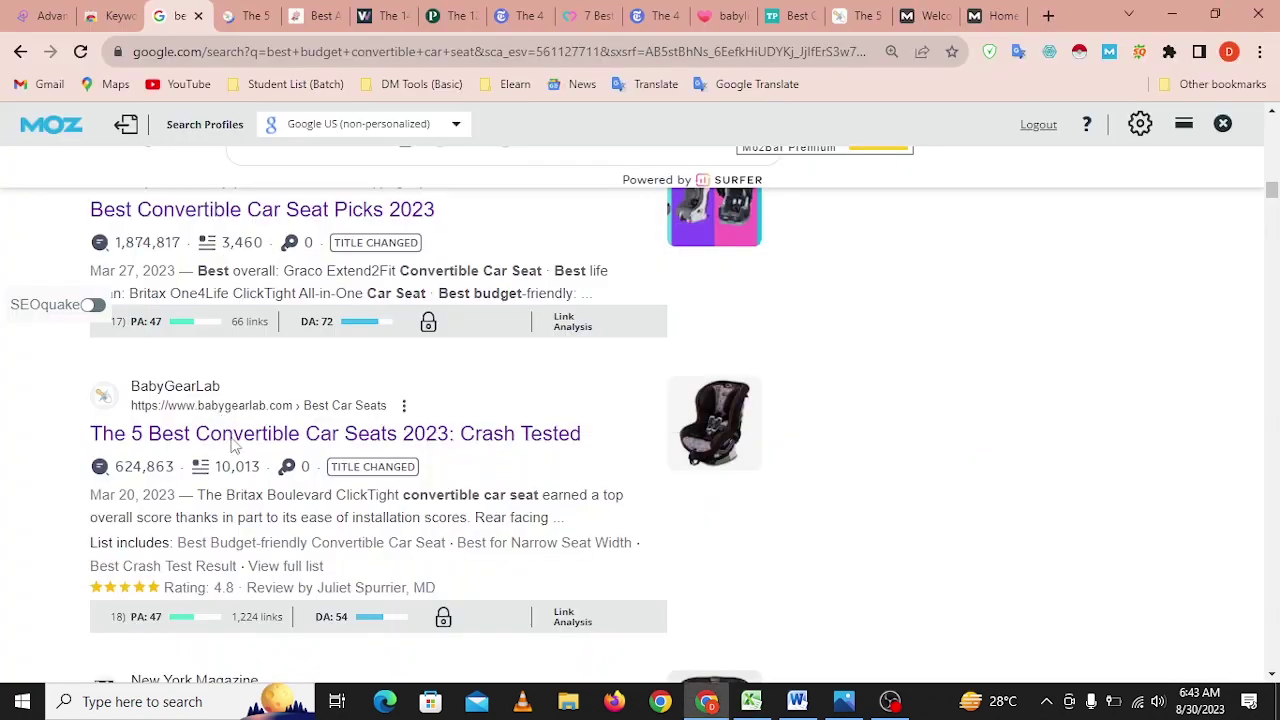
{"action": "left_click", "coordinate": [248, 15]}
{"action": "left_click", "coordinate": [237, 55]}
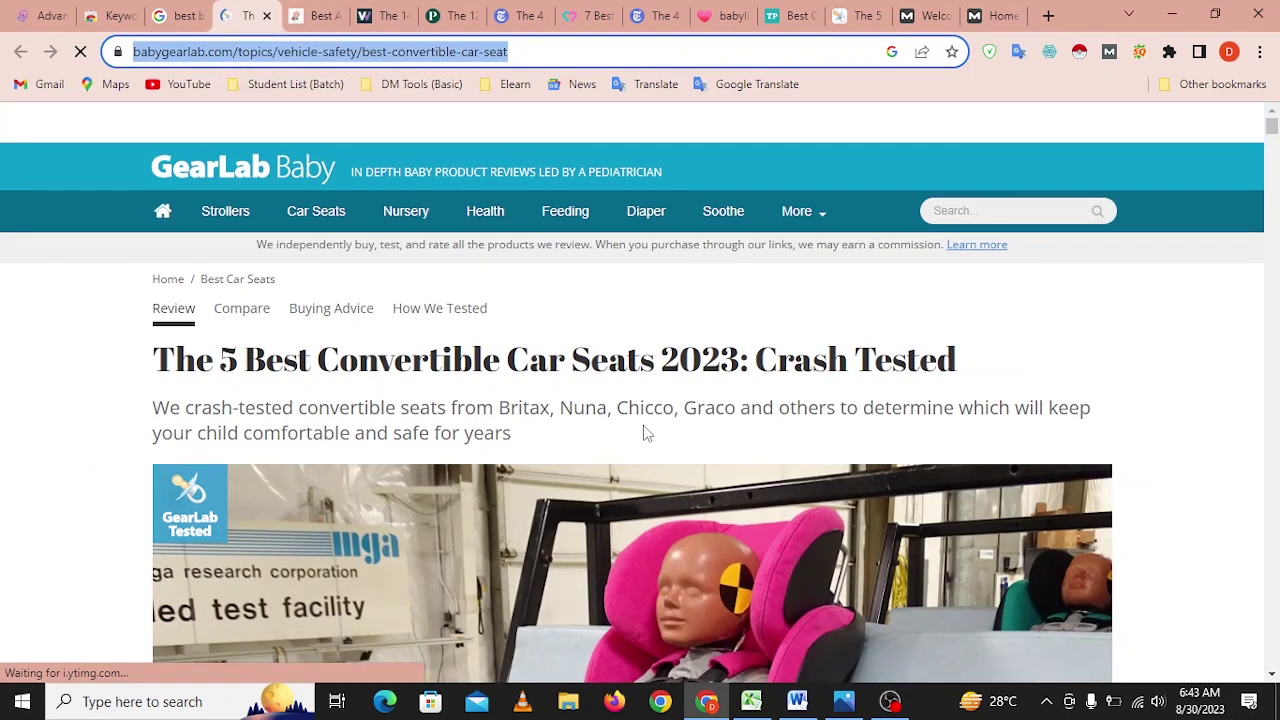
{"action": "left_click", "coordinate": [266, 15]}
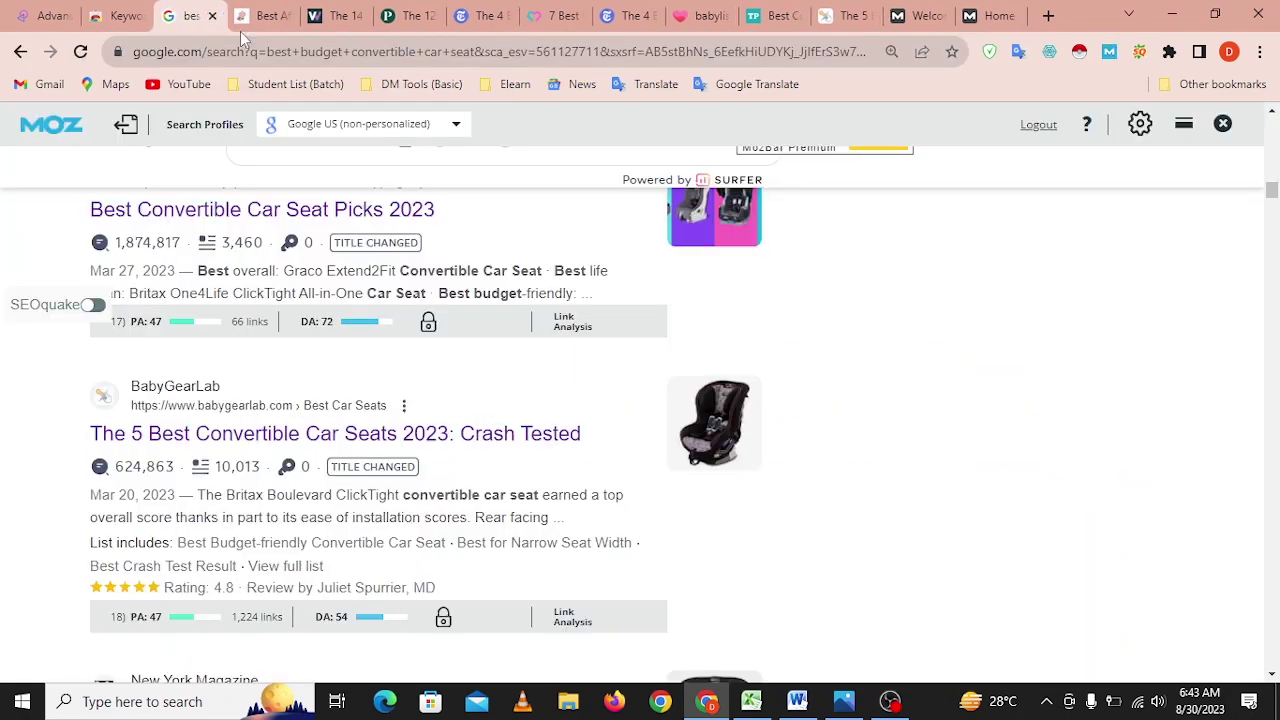
{"action": "key", "text": "alt+Tab"}
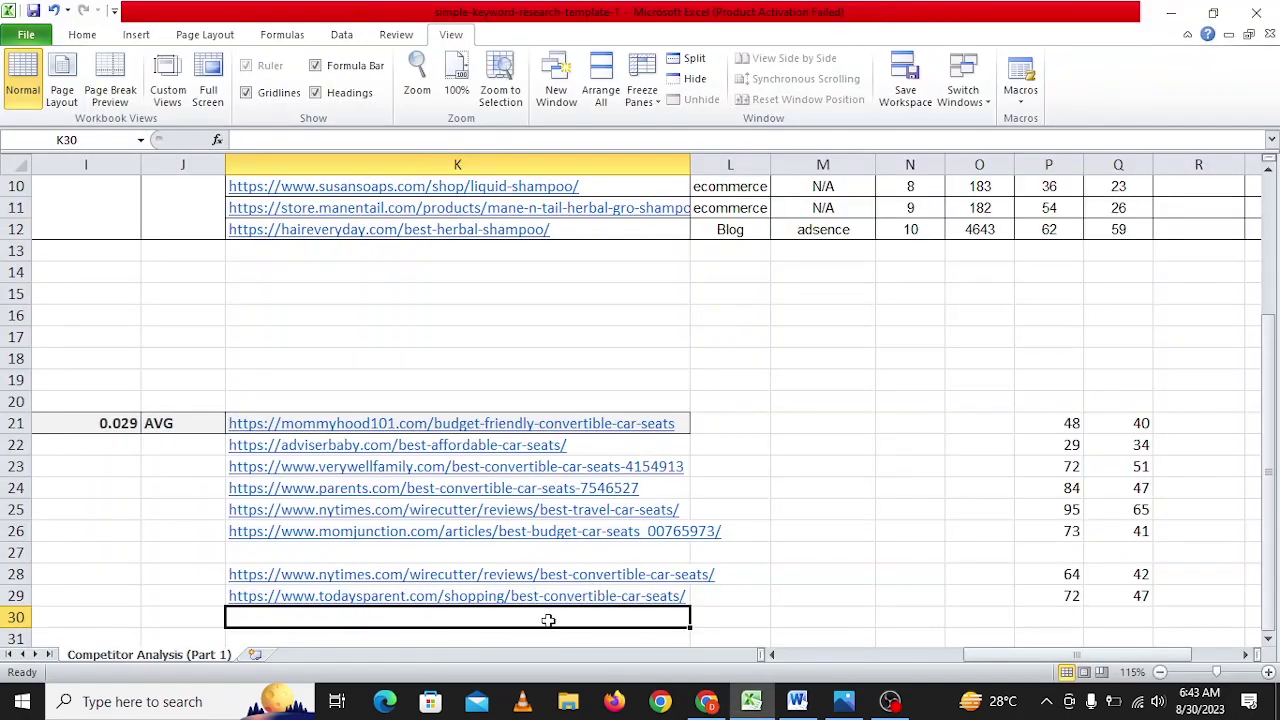
{"action": "double_click", "coordinate": [548, 620]}
{"action": "key", "text": "ctrl+v"}
Enter the BabyGearLab page's DA of 54 in P30 and PA of 47 in Q30.
{"action": "key", "text": "Tab"}
{"action": "key", "text": "Tab"}
{"action": "key", "text": "Tab"}
{"action": "key", "text": "Tab"}
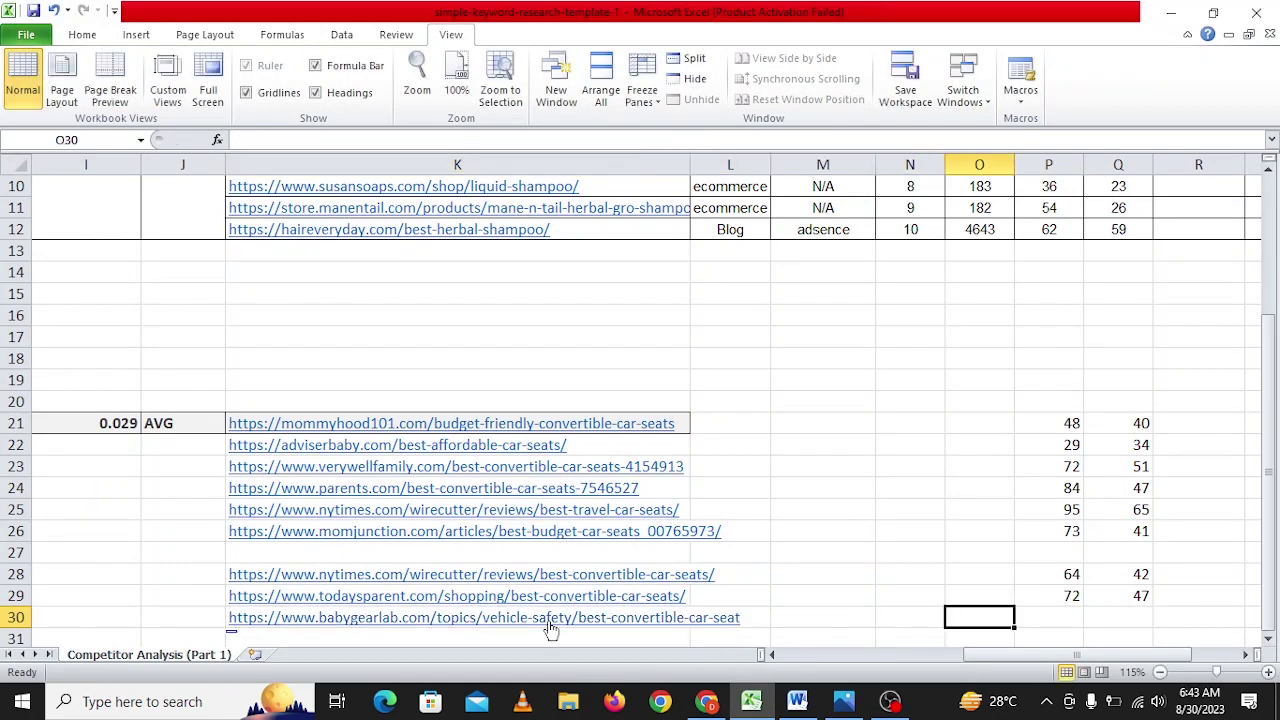
{"action": "key", "text": "Tab"}
{"action": "type", "text": "54"}
{"action": "key", "text": "Tab"}
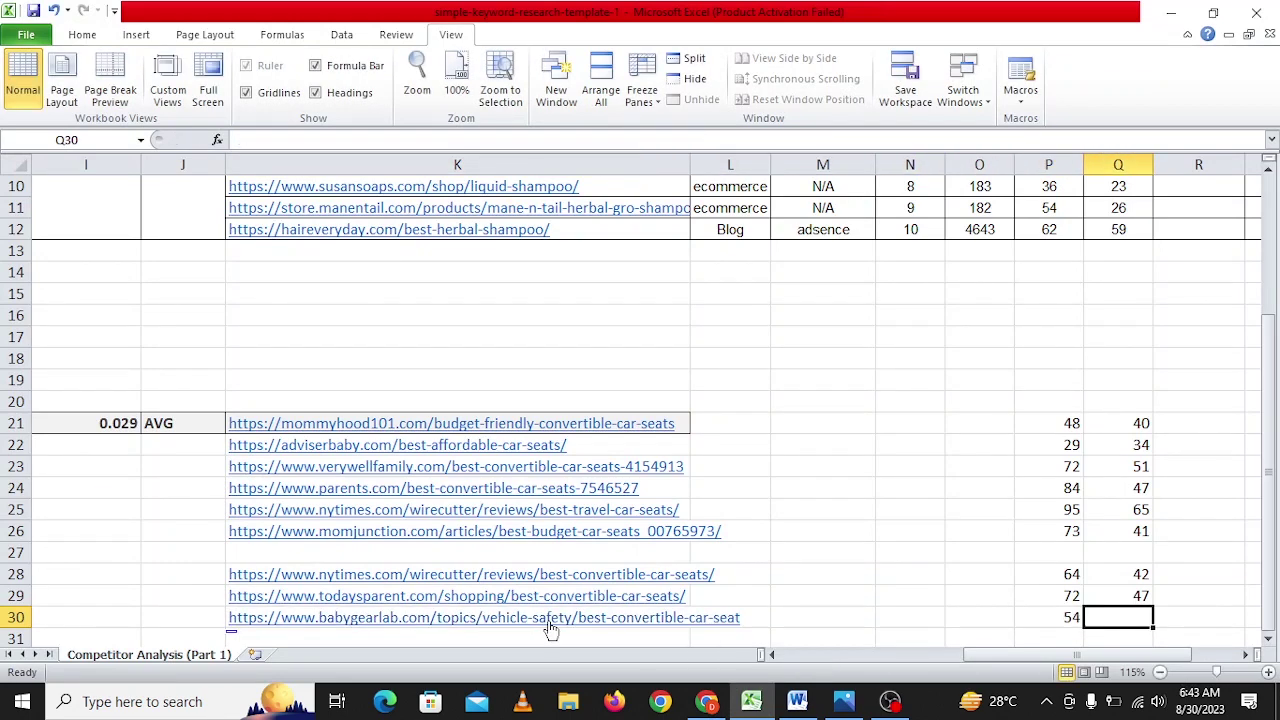
{"action": "type", "text": "47"}
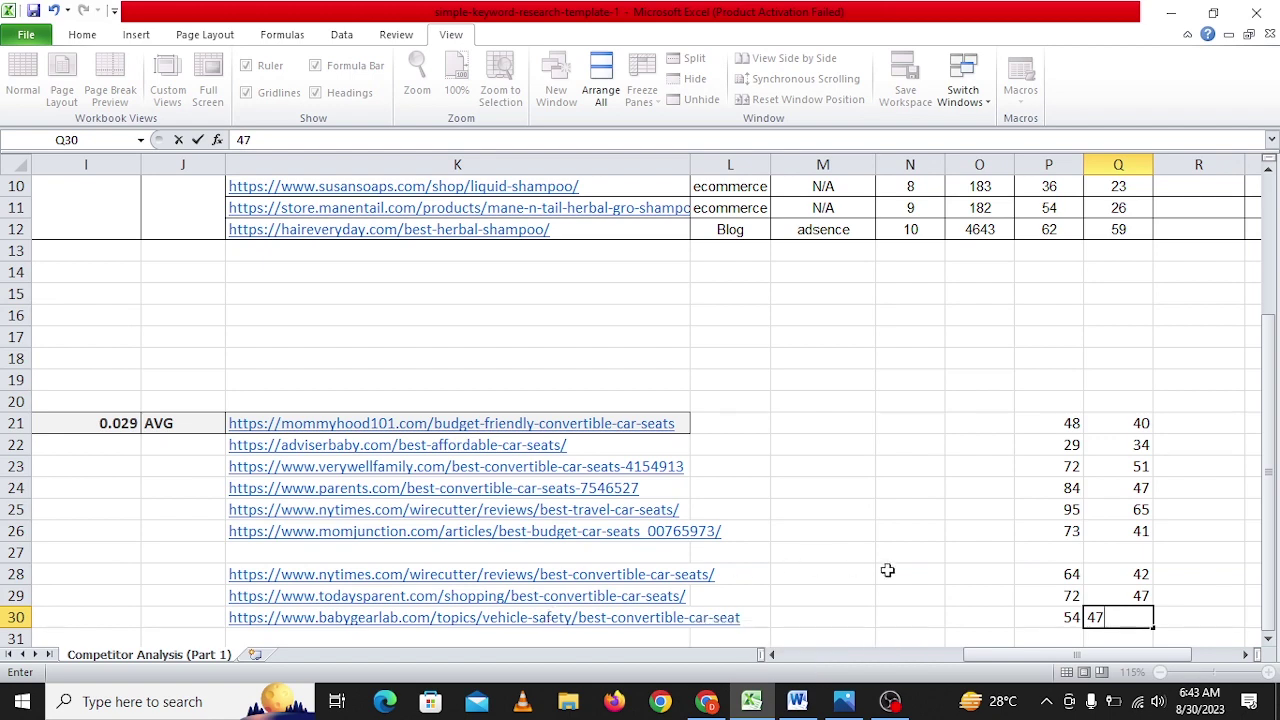
{"action": "left_click", "coordinate": [889, 571]}
Widen column K to fit the competitor URLs and select the empty cell K27.
{"action": "left_click_drag", "start_coordinate": [690, 164], "coordinate": [770, 168]}
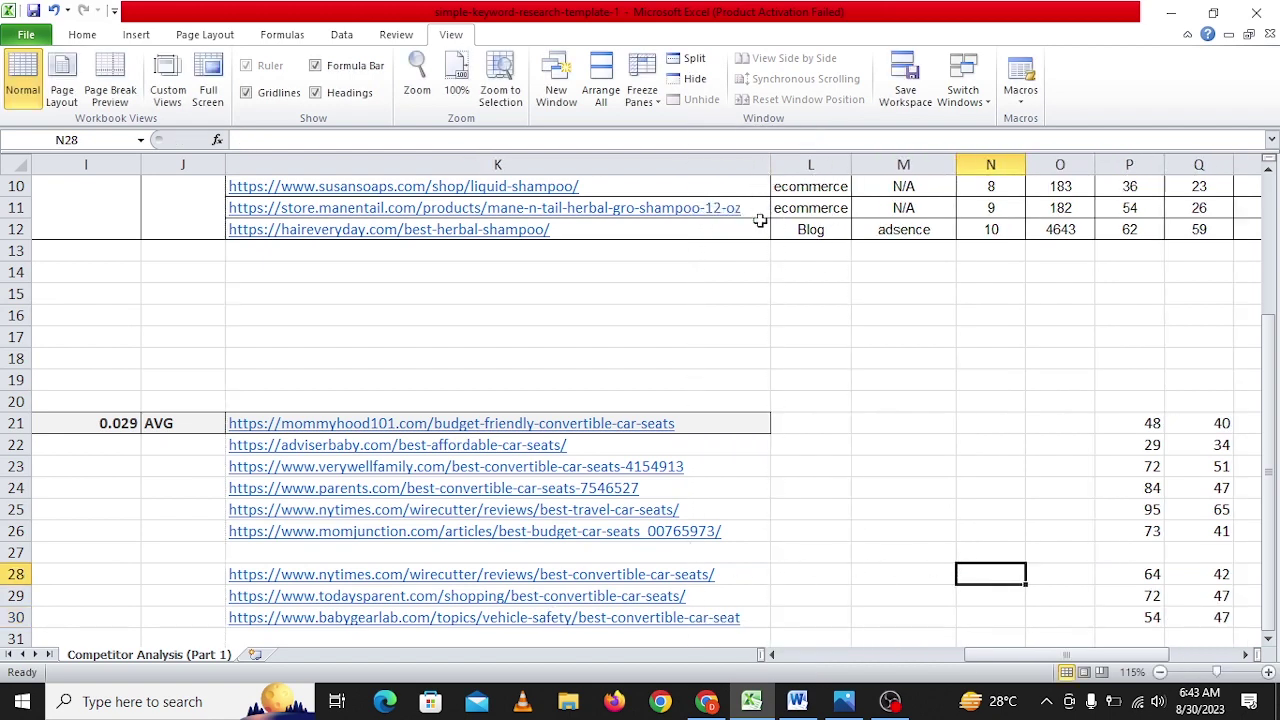
{"action": "scroll", "coordinate": [757, 496], "scroll_direction": "down", "scroll_amount": 1}
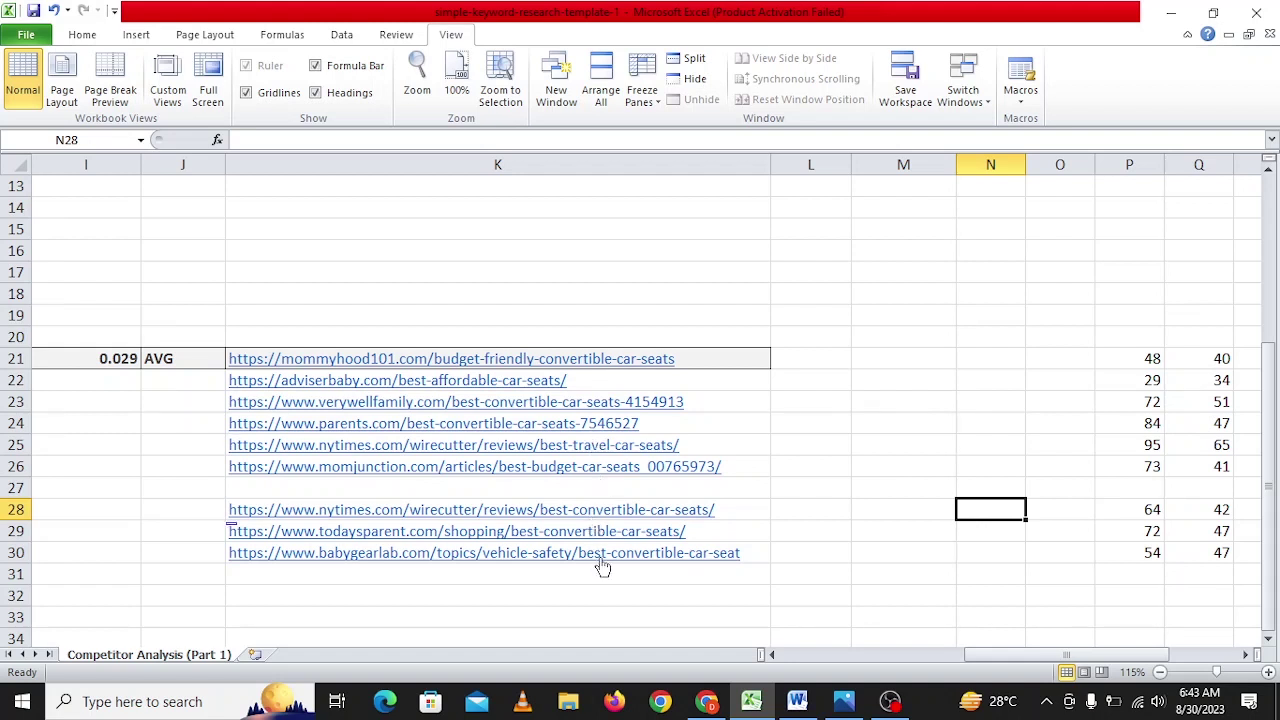
{"action": "key", "text": "alt"}
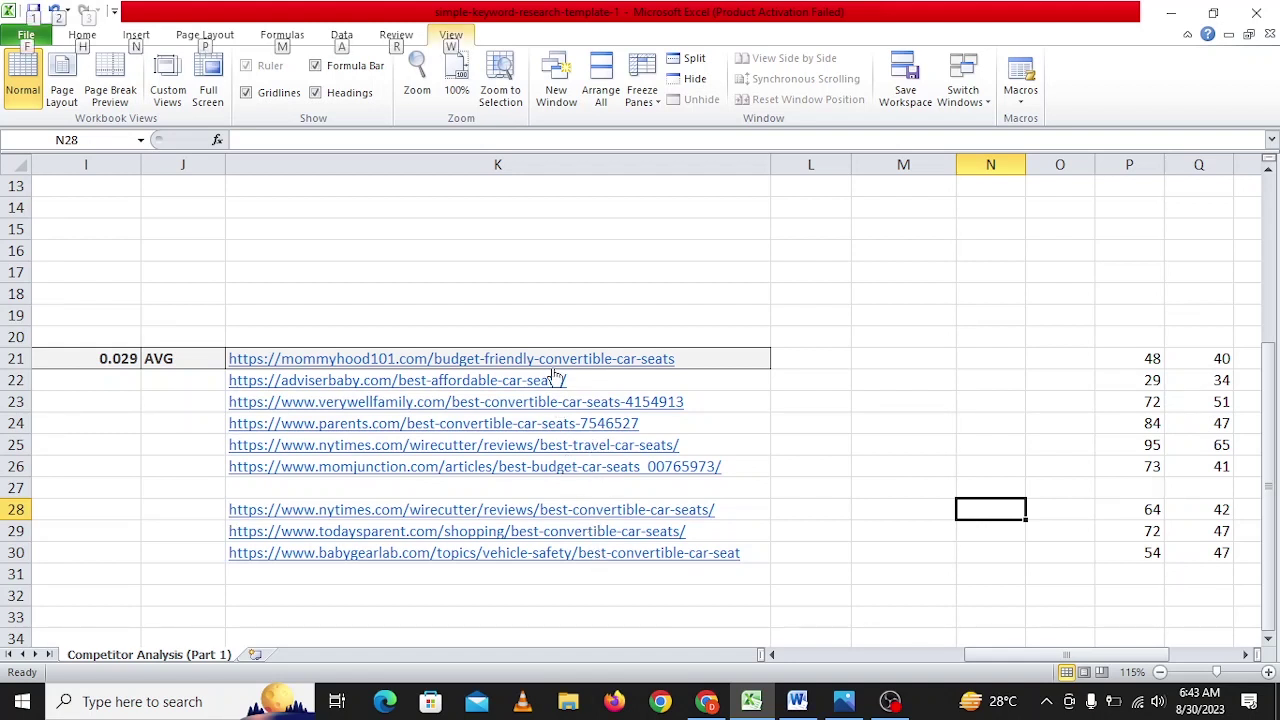
{"action": "left_click", "coordinate": [540, 490]}
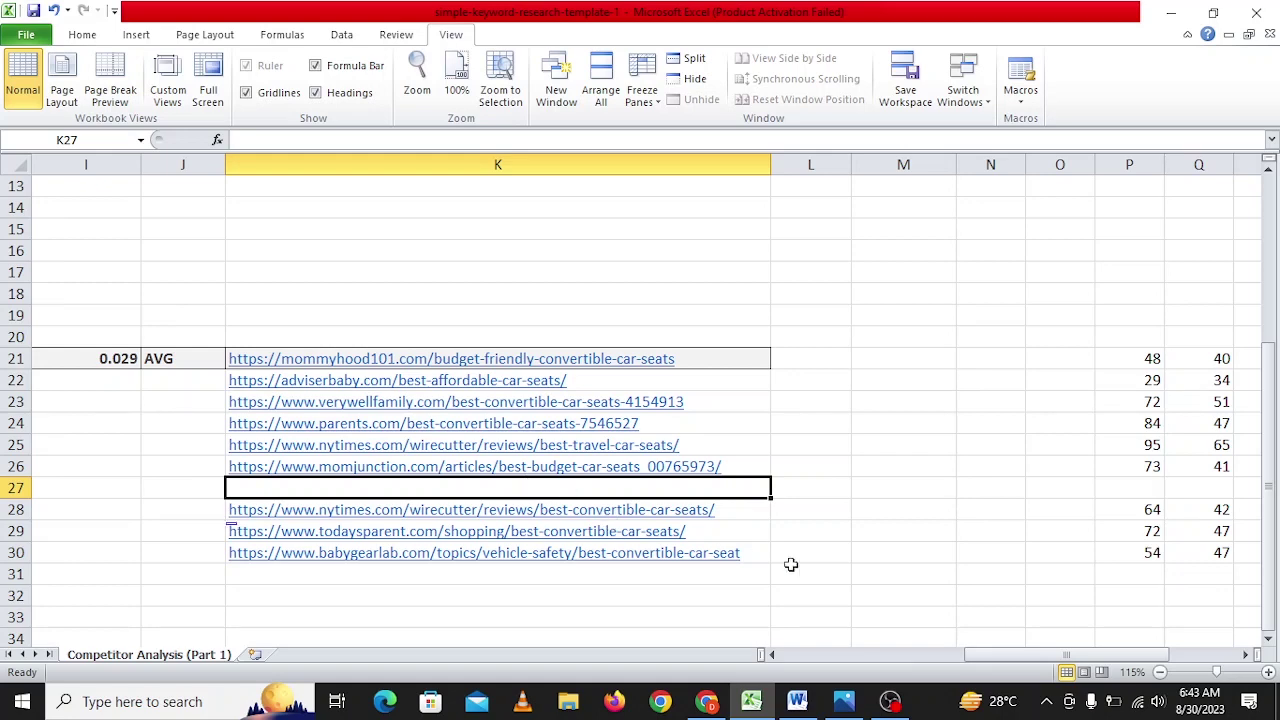
Switch to the Google results in Chrome and copy the link address of the New York Times result "The Best Convertible and All-in-One Car Seats".
{"action": "left_click", "coordinate": [707, 701]}
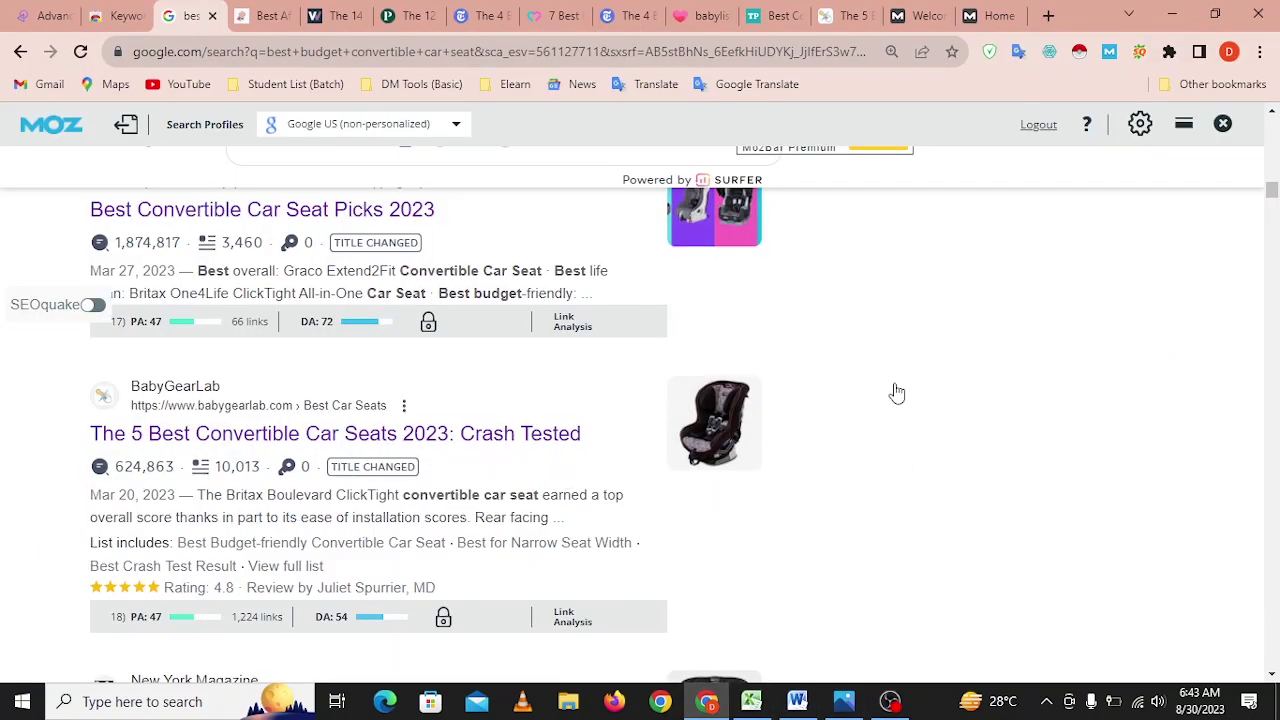
{"action": "scroll", "coordinate": [897, 393], "scroll_direction": "up", "scroll_amount": 3}
{"action": "scroll", "coordinate": [897, 393], "scroll_direction": "up", "scroll_amount": 5}
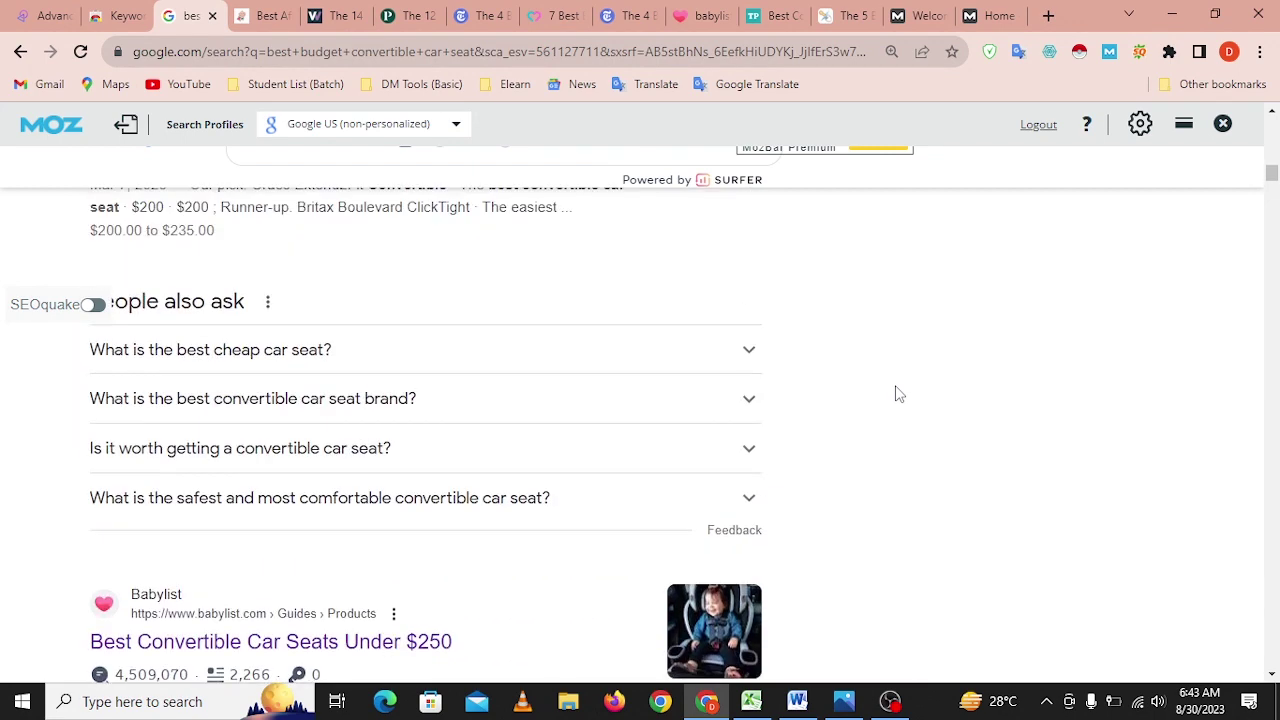
{"action": "scroll", "coordinate": [555, 480], "scroll_direction": "down", "scroll_amount": 1}
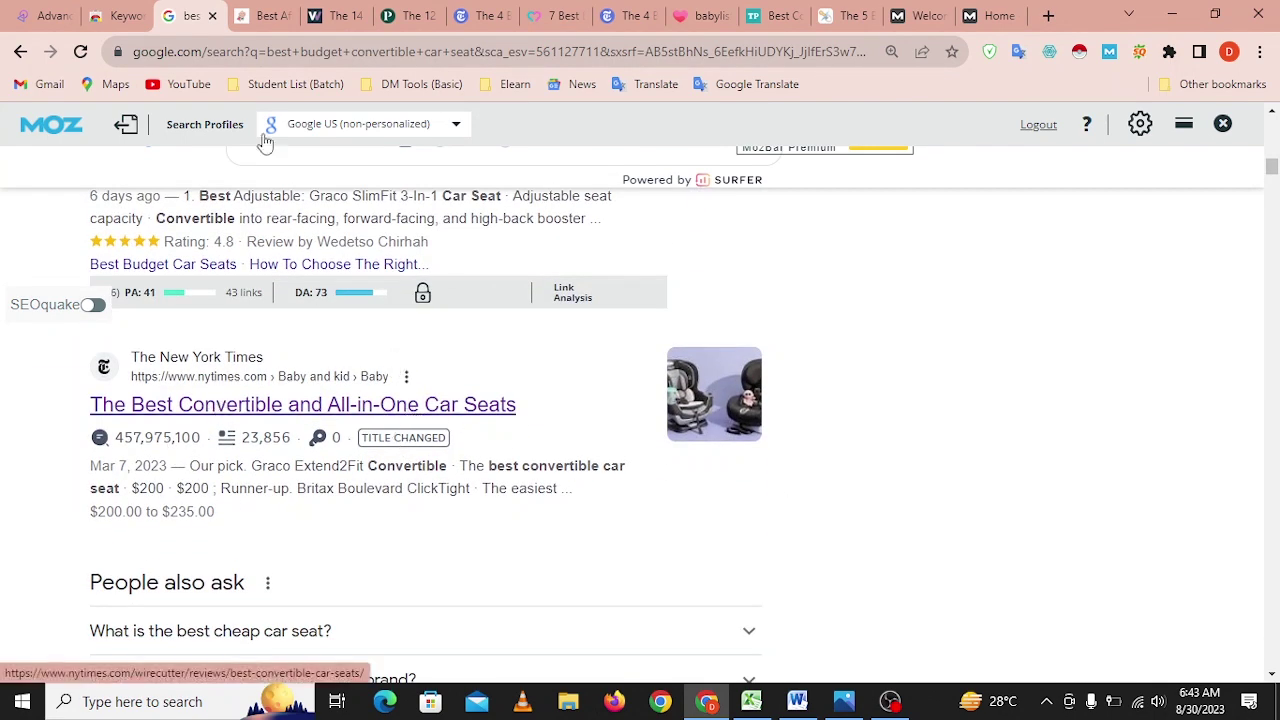
{"action": "left_click", "coordinate": [283, 20]}
{"action": "left_click", "coordinate": [174, 12]}
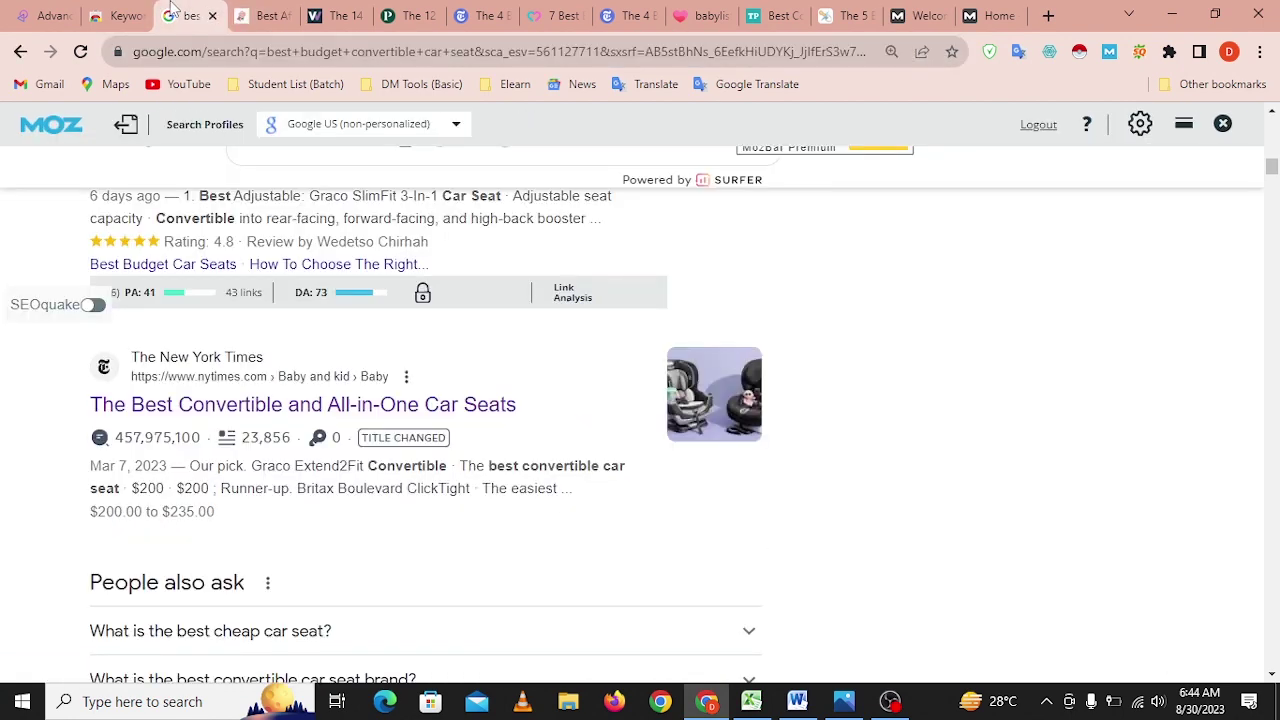
{"action": "left_click", "coordinate": [751, 701]}
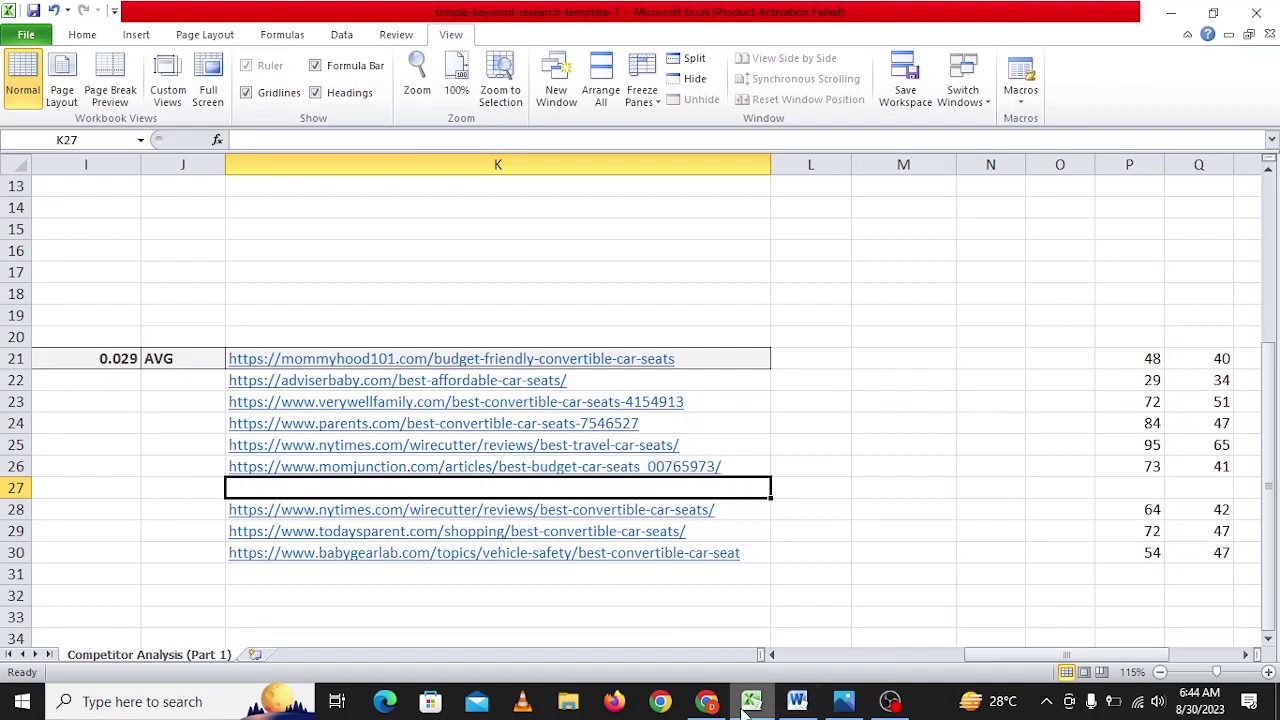
{"action": "left_click", "coordinate": [706, 701]}
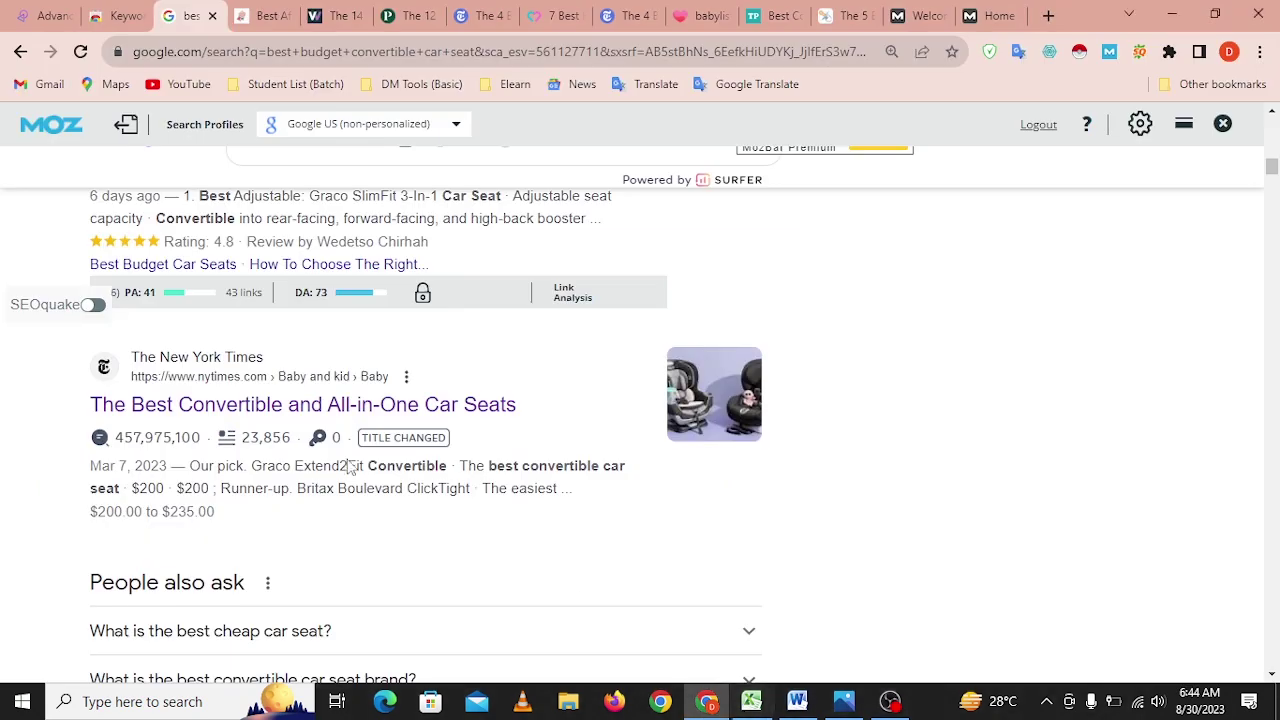
{"action": "right_click", "coordinate": [313, 415]}
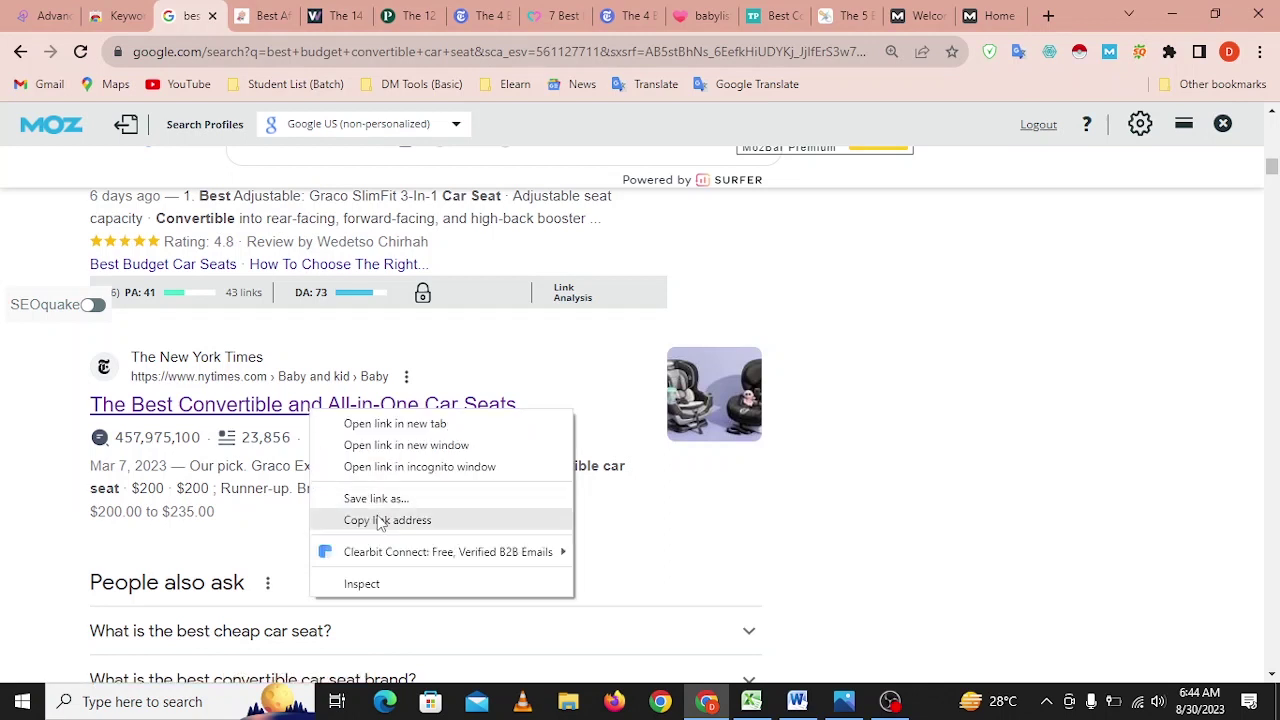
{"action": "left_click", "coordinate": [377, 518]}
Open websiteseochecker.com in a new browser tab and go to its Domain Authority Checker.
{"action": "left_click", "coordinate": [1048, 15]}
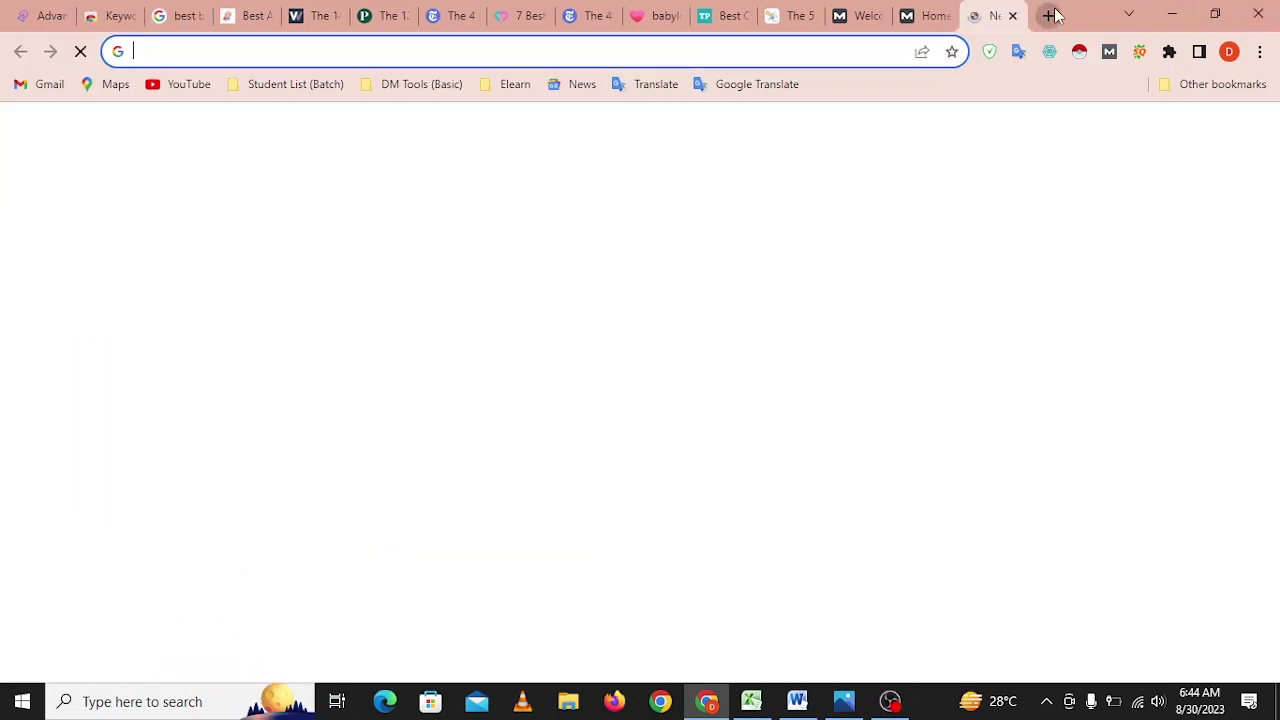
{"action": "type", "text": "websiteseo"}
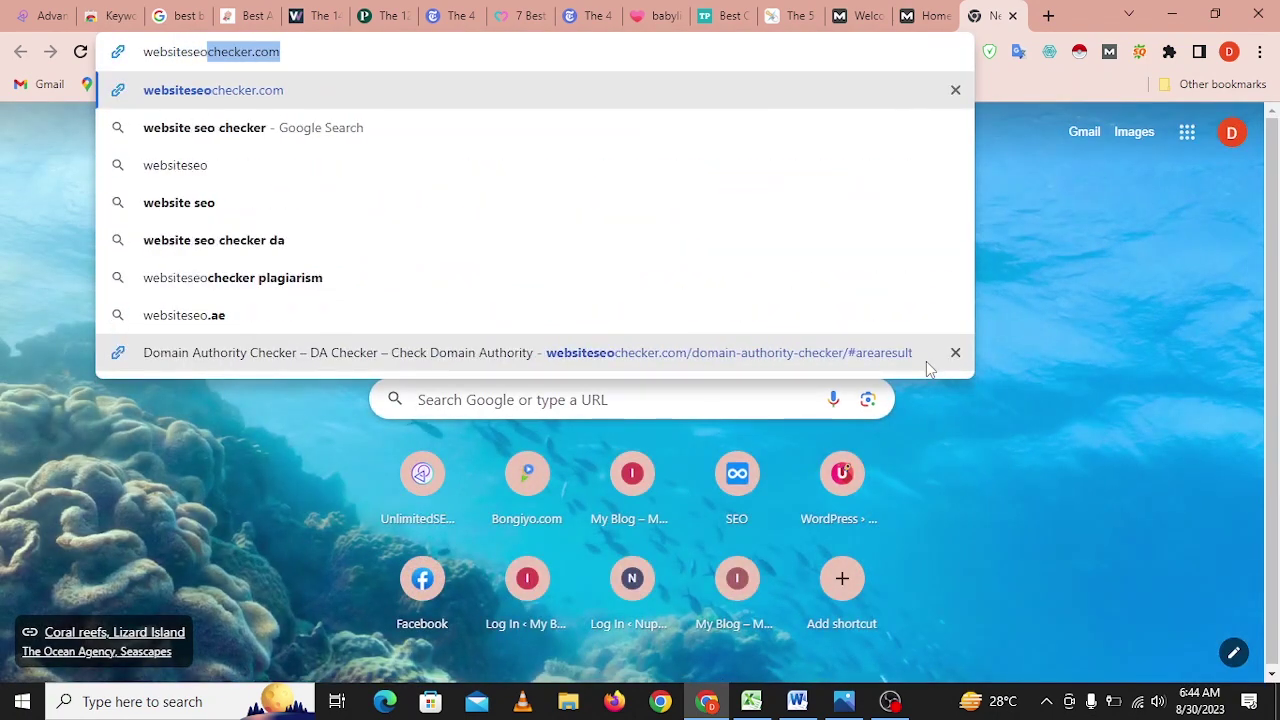
{"action": "key", "text": "Return"}
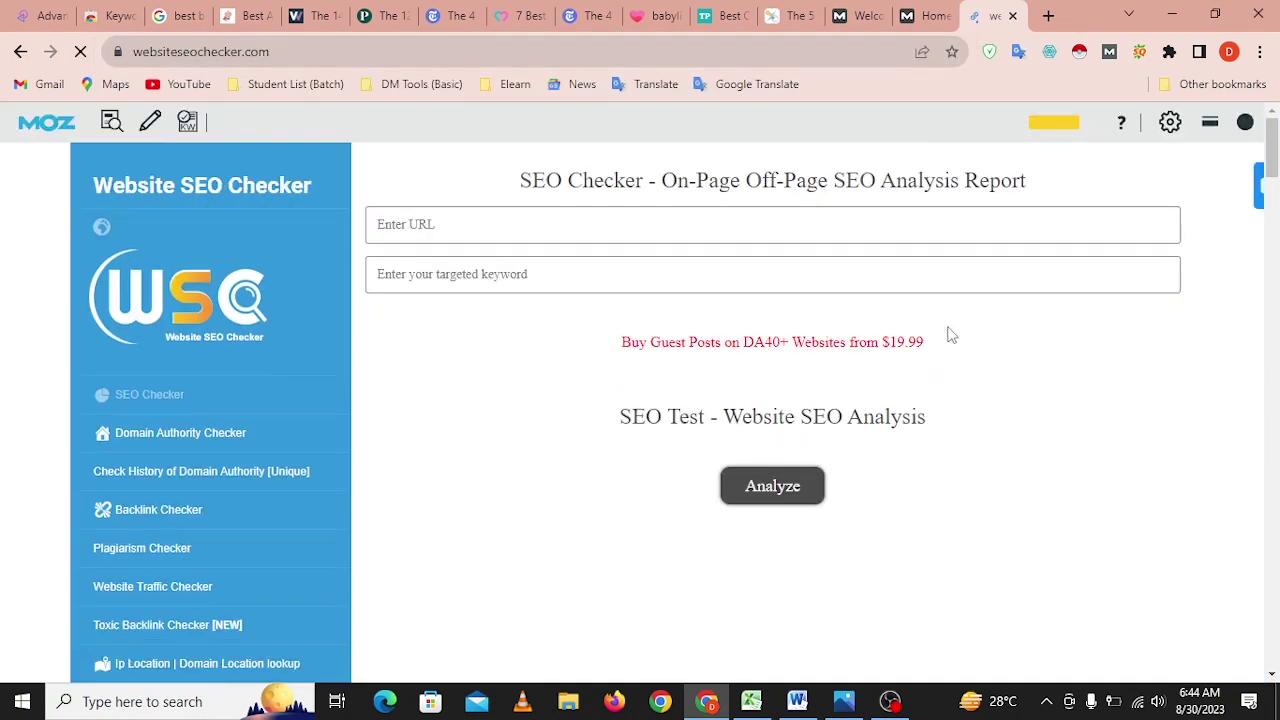
{"action": "left_click", "coordinate": [649, 226]}
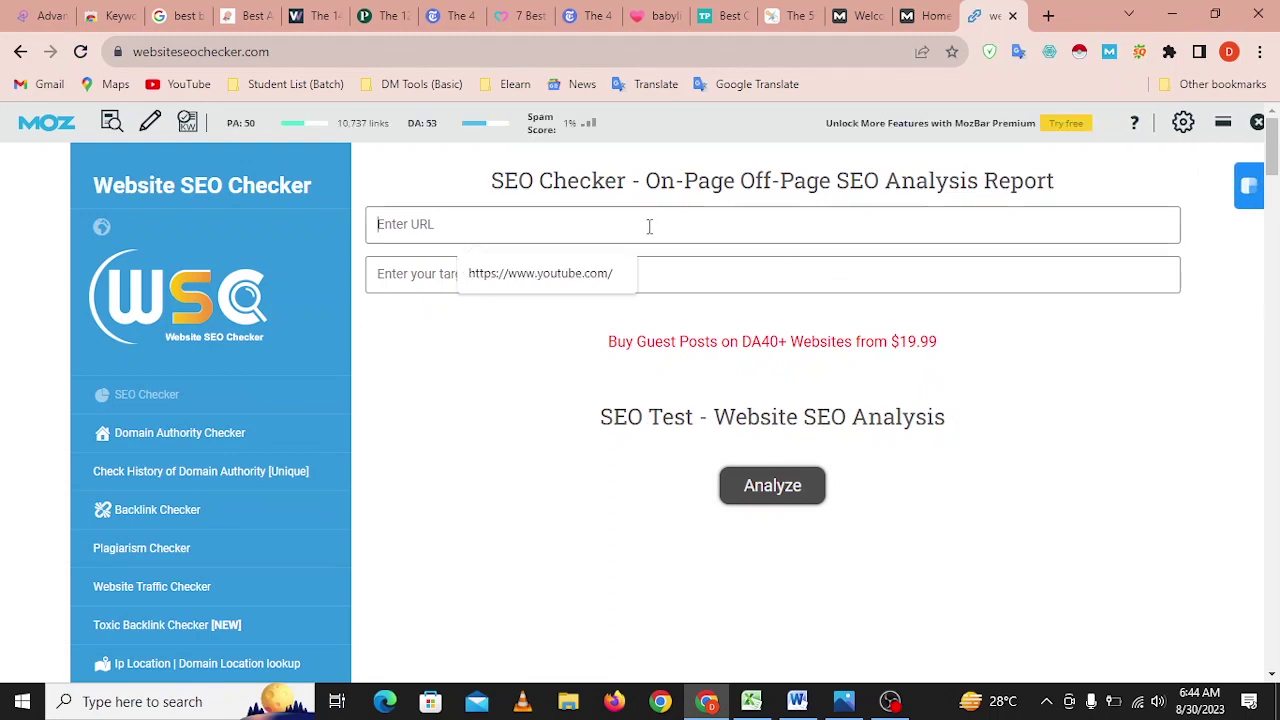
{"action": "left_click", "coordinate": [168, 432]}
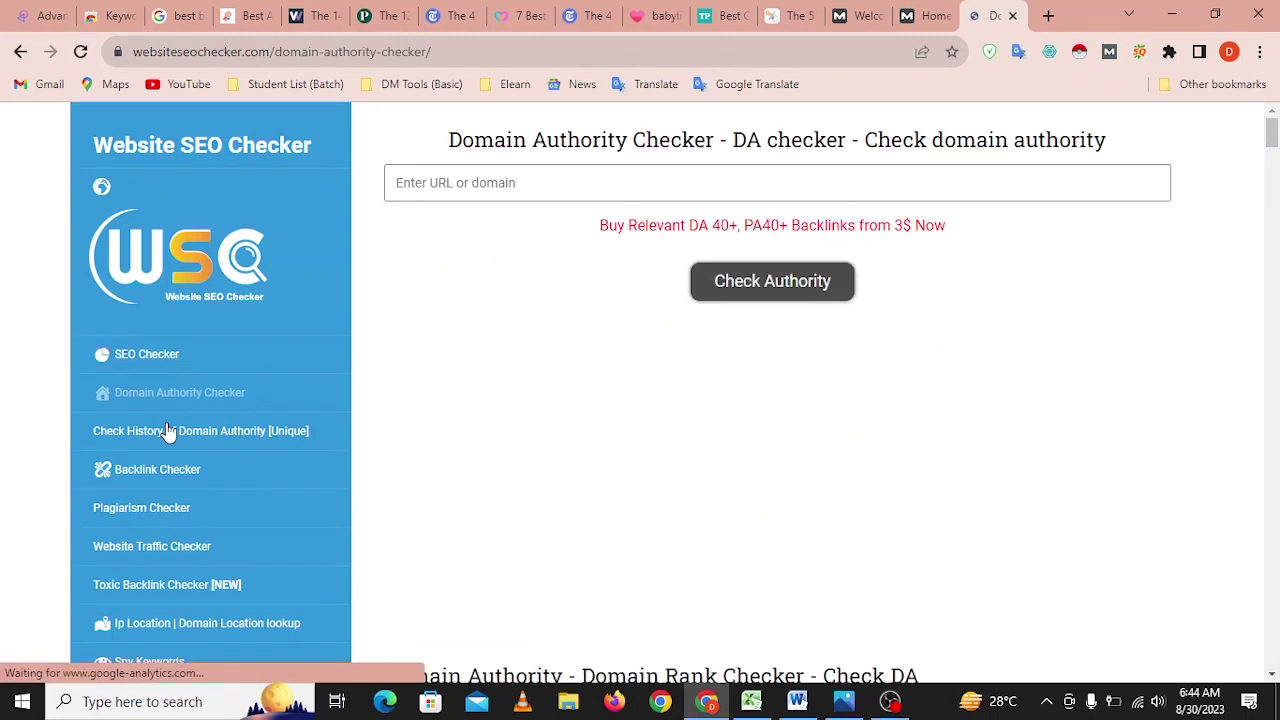
Check the authority of the copied New York Times convertible car seats URL, completing the robot check.
{"action": "left_click", "coordinate": [468, 214]}
{"action": "key", "text": "ctrl+v"}
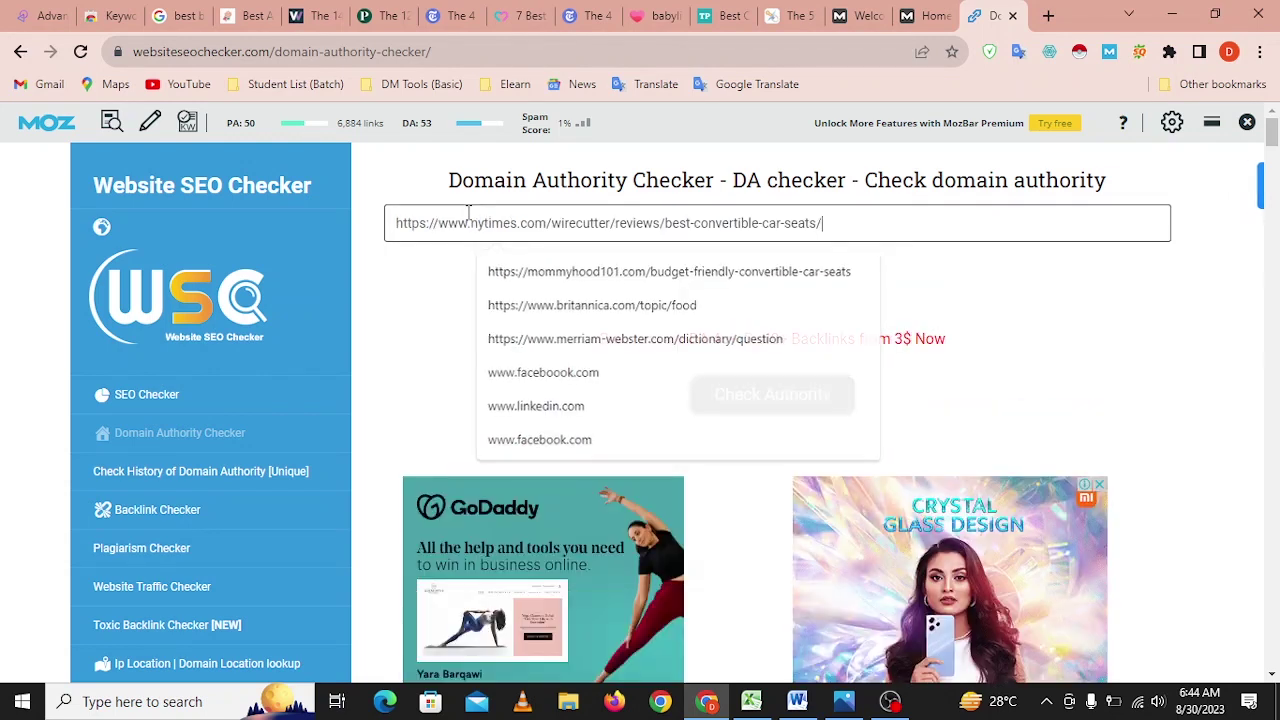
{"action": "left_click", "coordinate": [798, 405]}
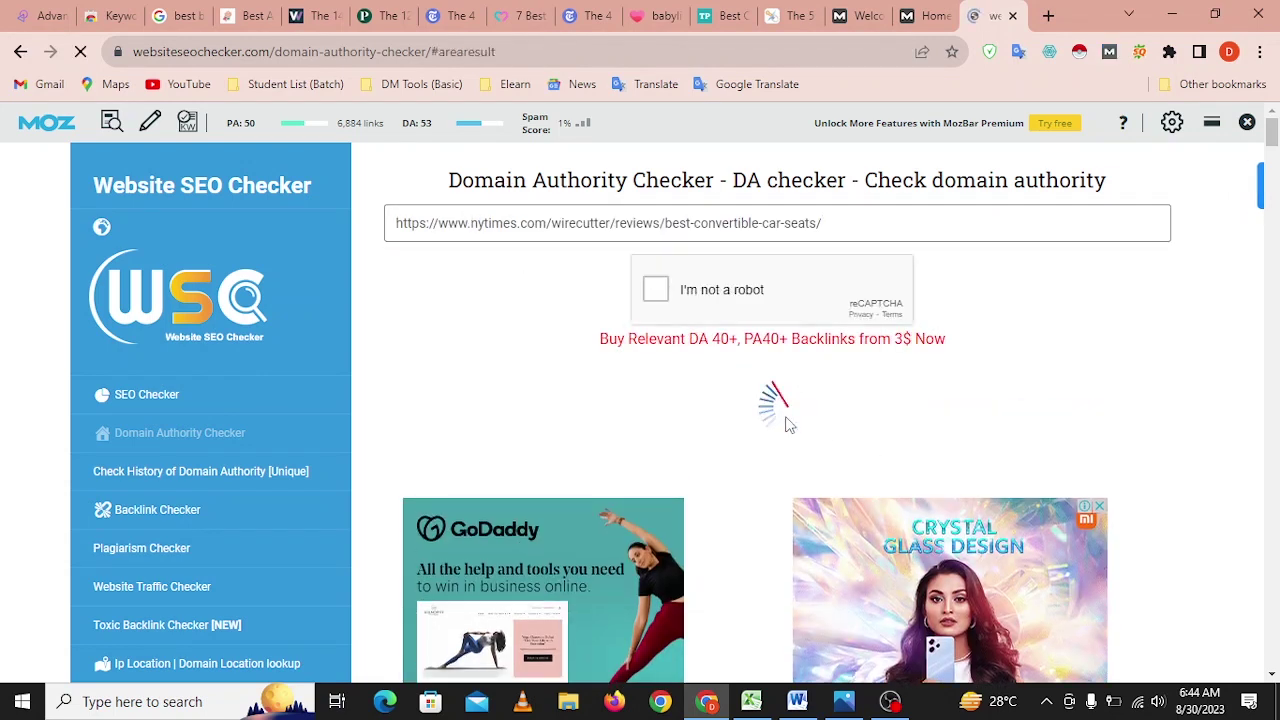
{"action": "left_click", "coordinate": [786, 164]}
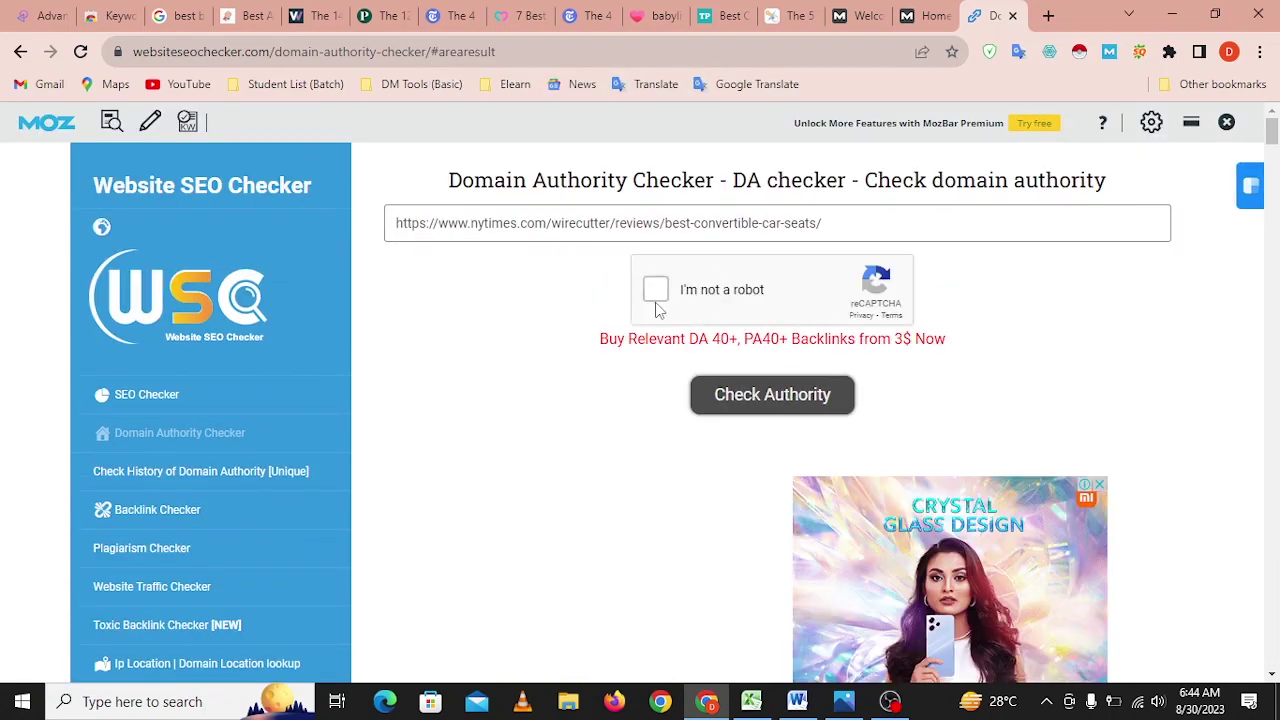
{"action": "left_click", "coordinate": [655, 289]}
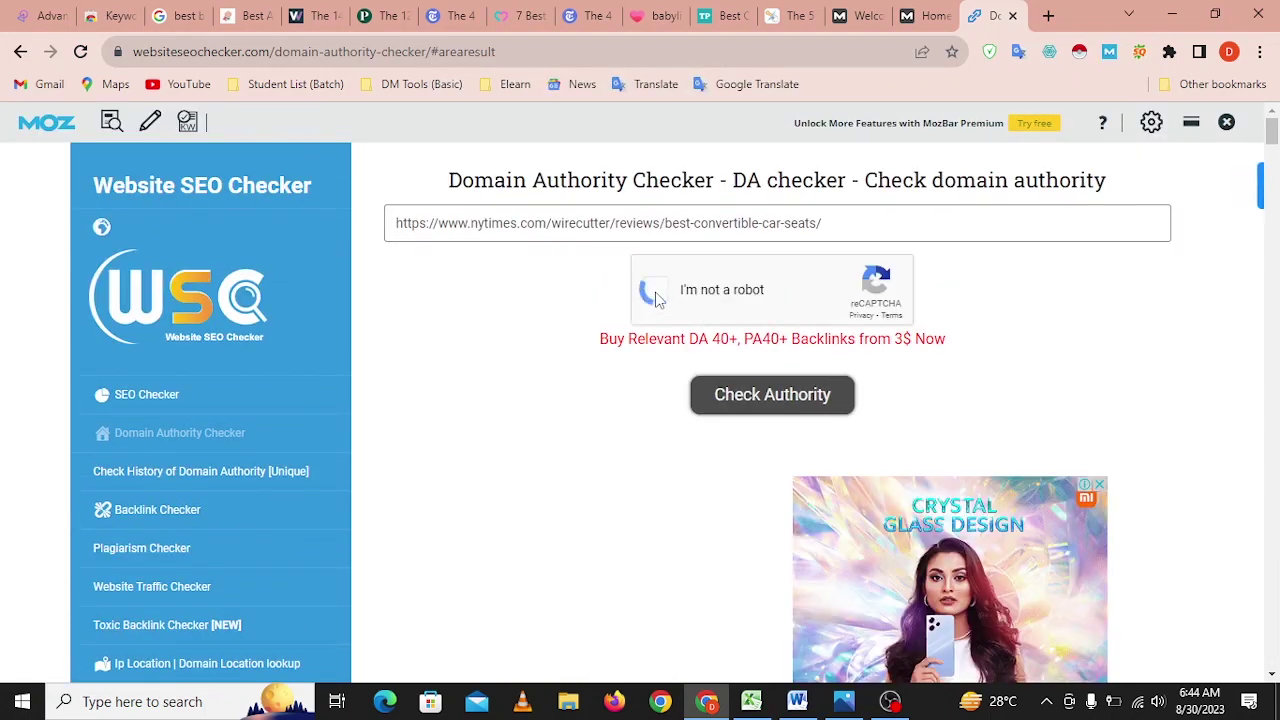
{"action": "left_click", "coordinate": [743, 407]}
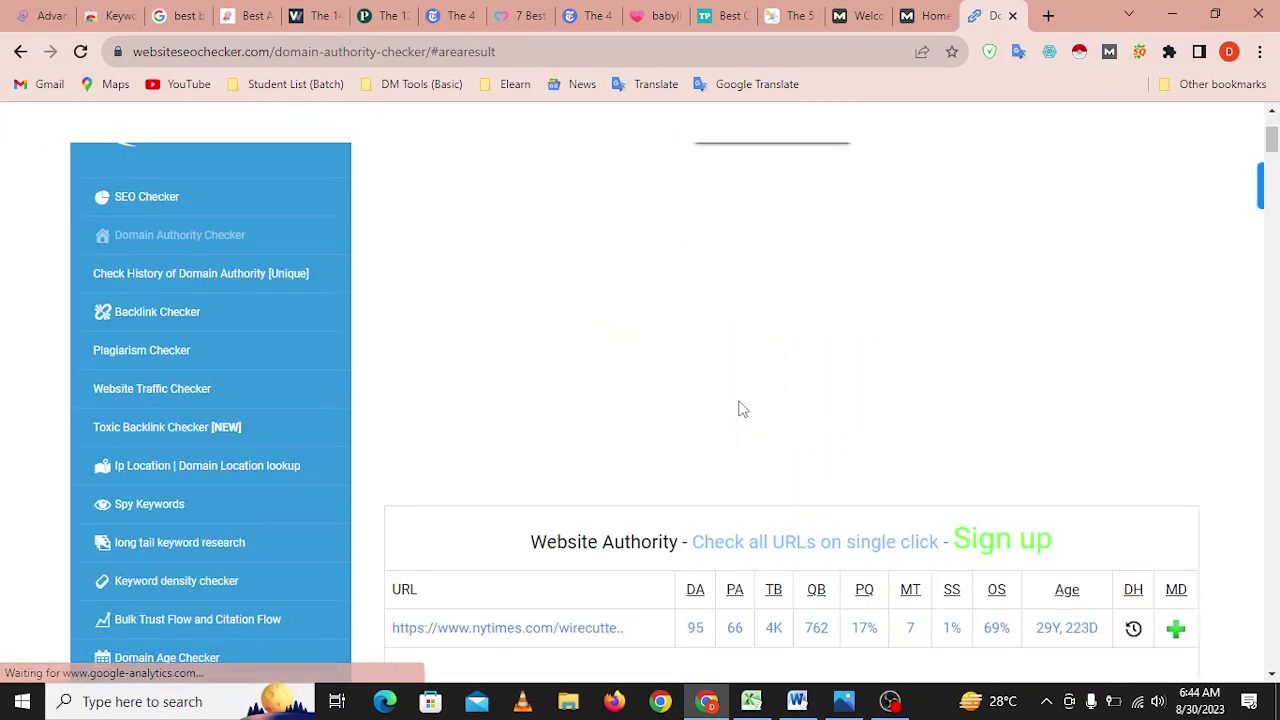
{"action": "scroll", "coordinate": [737, 408], "scroll_direction": "down", "scroll_amount": 3}
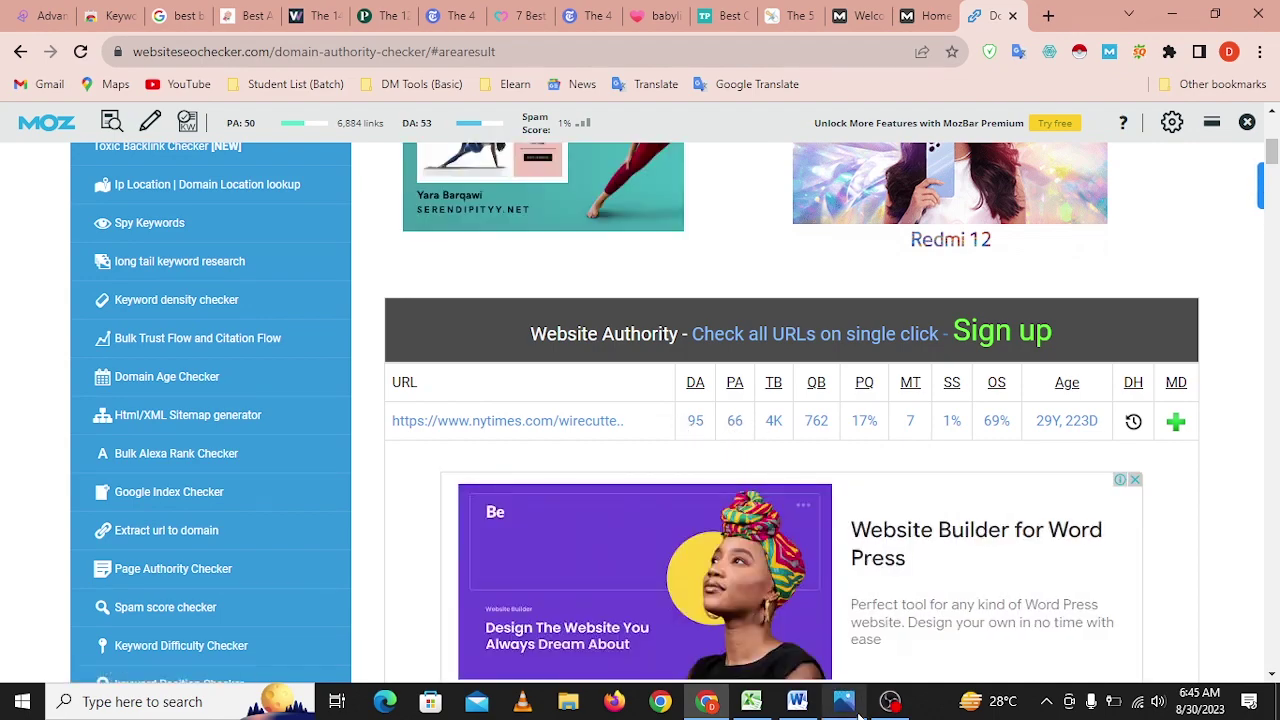
Return to Excel and enter the New York Times page's DA of 95 in P27 and PA of 66 in Q27.
{"action": "left_click", "coordinate": [751, 701]}
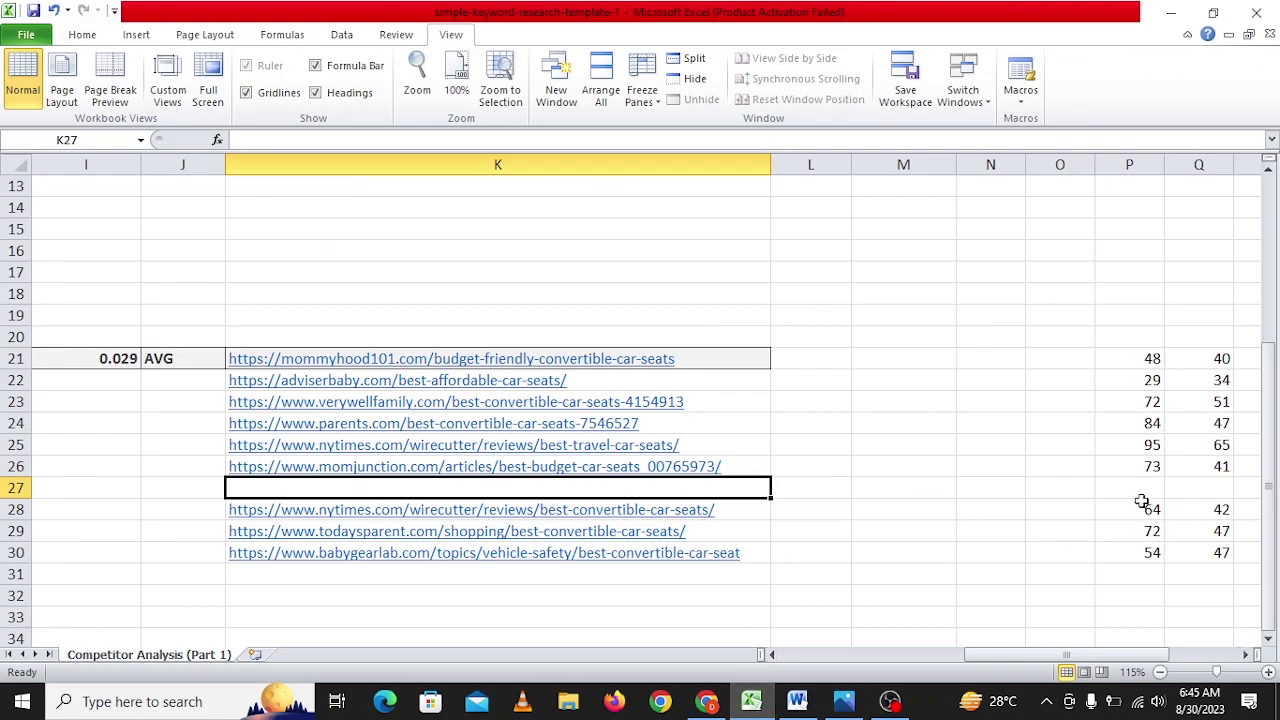
{"action": "left_click", "coordinate": [1137, 487]}
{"action": "type", "text": "95"}
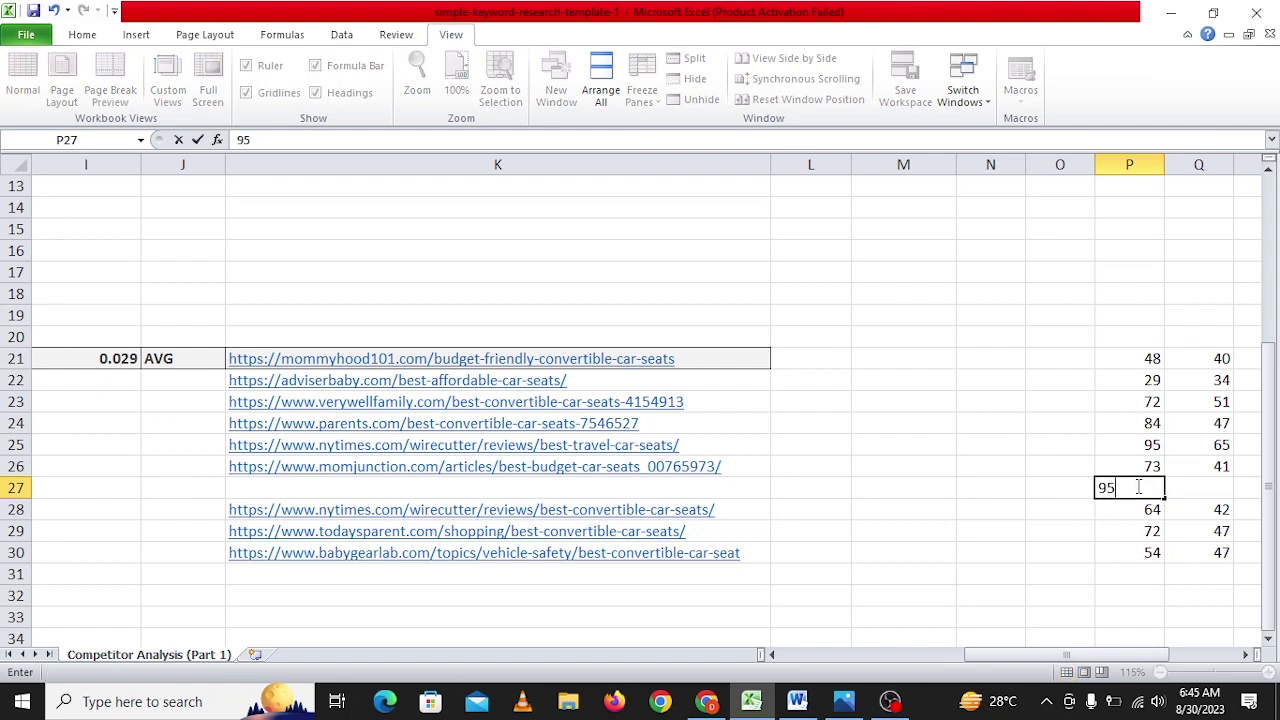
{"action": "key", "text": "Tab"}
{"action": "type", "text": "66"}
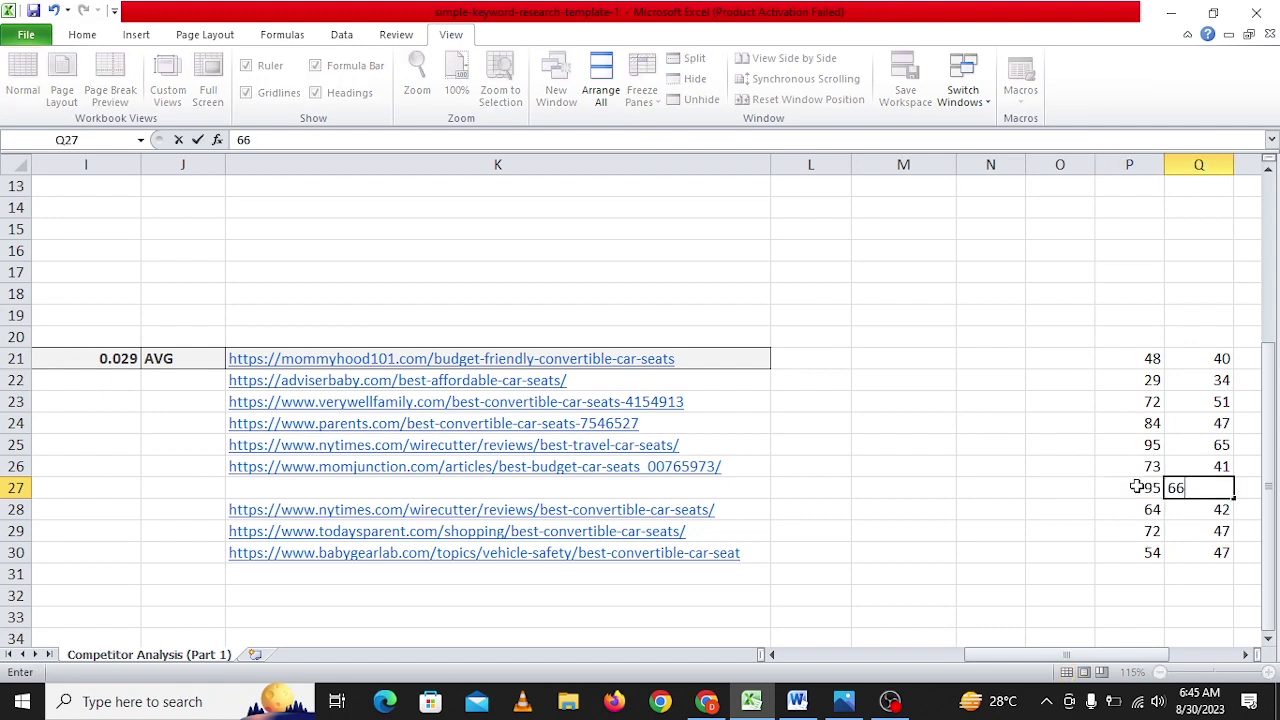
{"action": "left_click", "coordinate": [656, 484]}
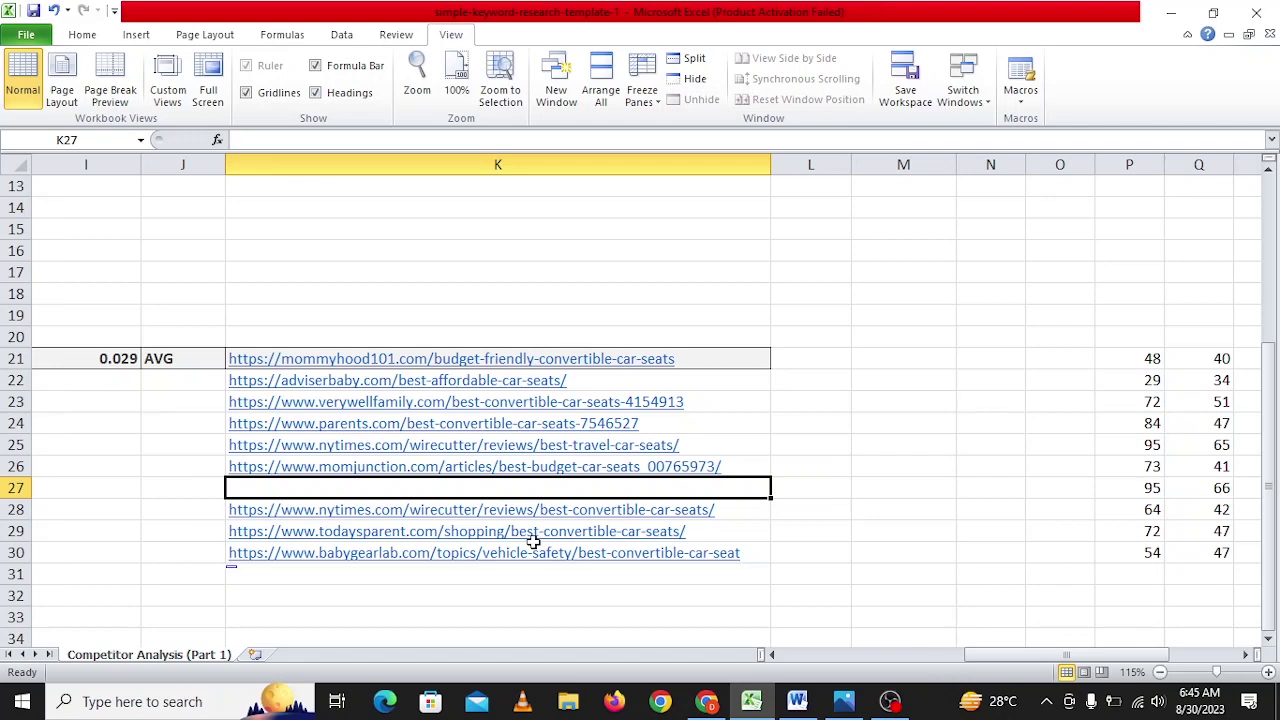
{"action": "mouse_move", "coordinate": [1035, 656]}
{"action": "left_mouse_down"}
{"action": "mouse_move", "coordinate": [1057, 657]}
{"action": "mouse_move", "coordinate": [1034, 657]}
{"action": "left_mouse_up"}
{"action": "scroll", "coordinate": [959, 481], "scroll_direction": "up", "scroll_amount": 4}
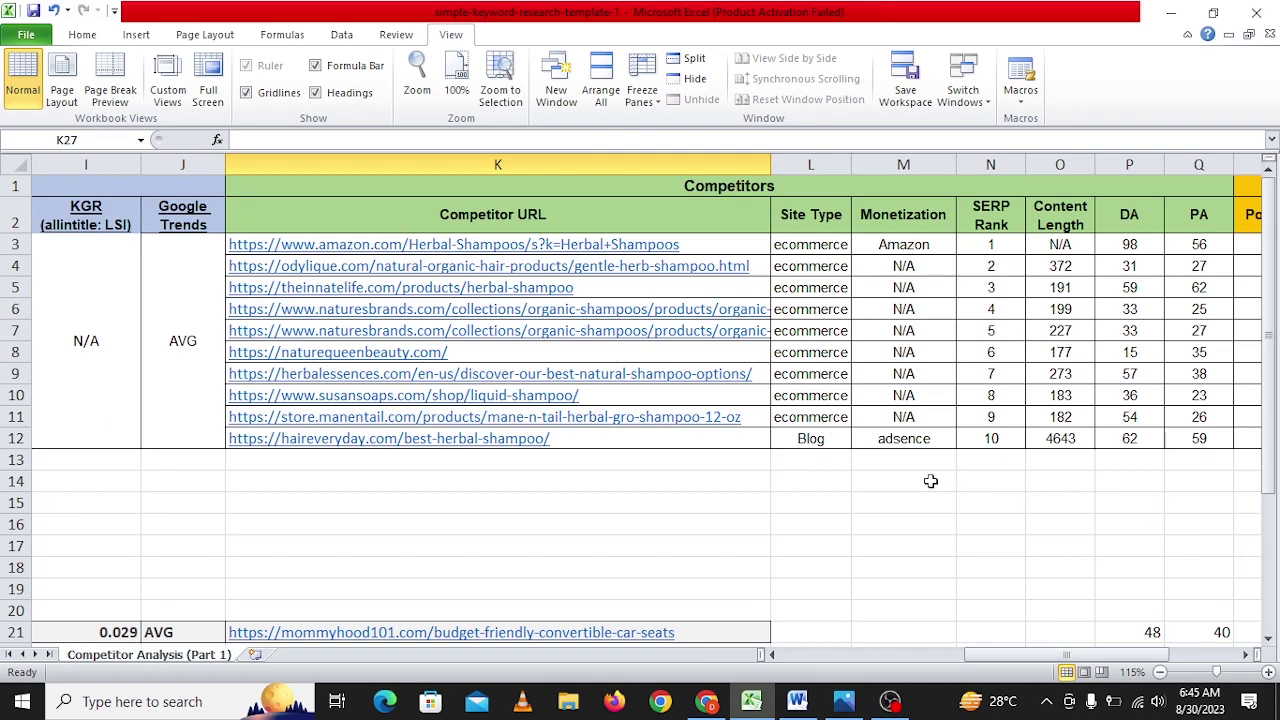
Copy the header cells from Site Type through PA in row 2 and paste them above the convertible car seat entries, starting at L20.
{"action": "scroll", "coordinate": [930, 481], "scroll_direction": "down", "scroll_amount": 1}
{"action": "scroll", "coordinate": [897, 457], "scroll_direction": "up", "scroll_amount": 1}
{"action": "scroll", "coordinate": [1057, 287], "scroll_direction": "down", "scroll_amount": 2}
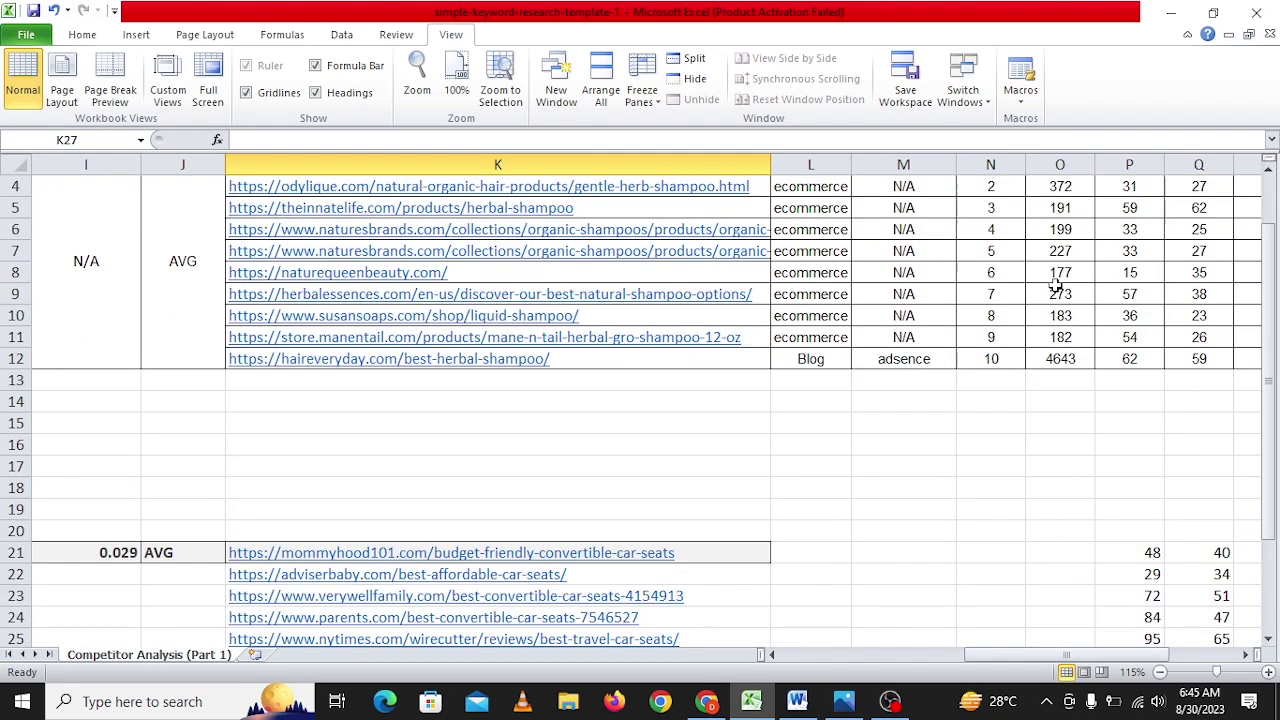
{"action": "scroll", "coordinate": [881, 475], "scroll_direction": "up", "scroll_amount": 2}
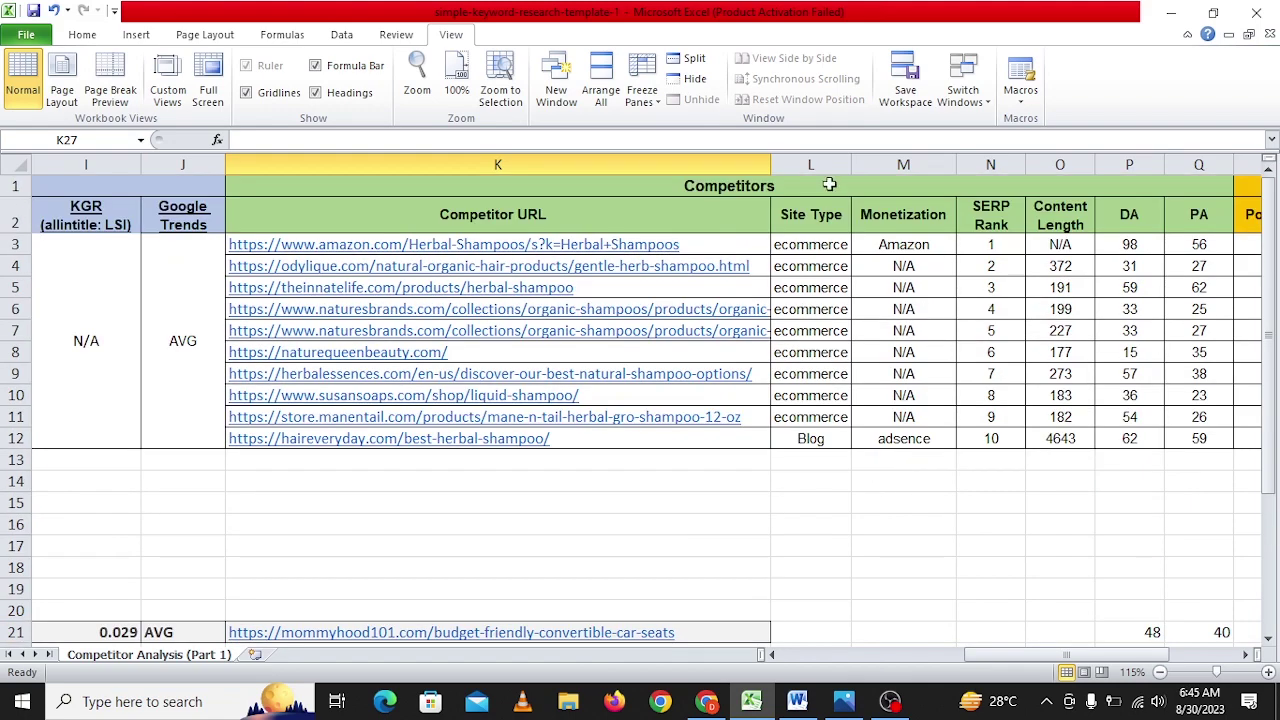
{"action": "left_click_drag", "start_coordinate": [820, 214], "coordinate": [1187, 220]}
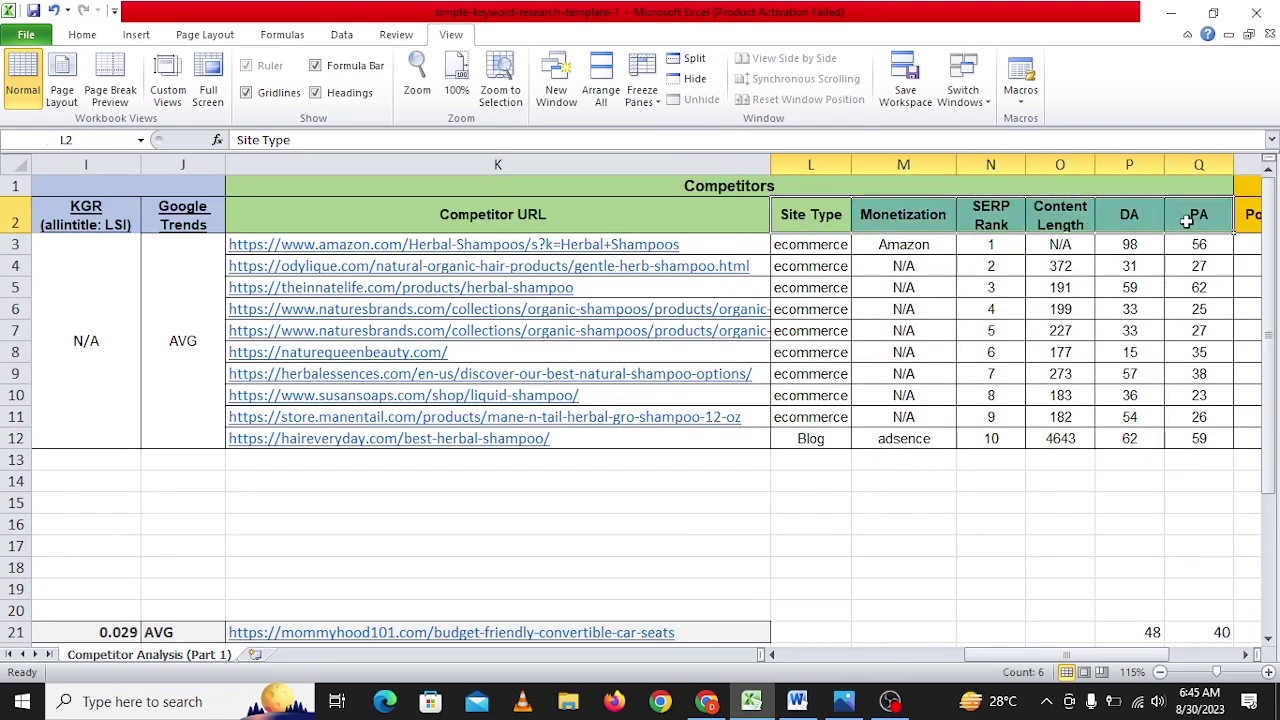
{"action": "key", "text": "ctrl+c"}
{"action": "scroll", "coordinate": [829, 429], "scroll_direction": "down", "scroll_amount": 3}
{"action": "left_click", "coordinate": [809, 404]}
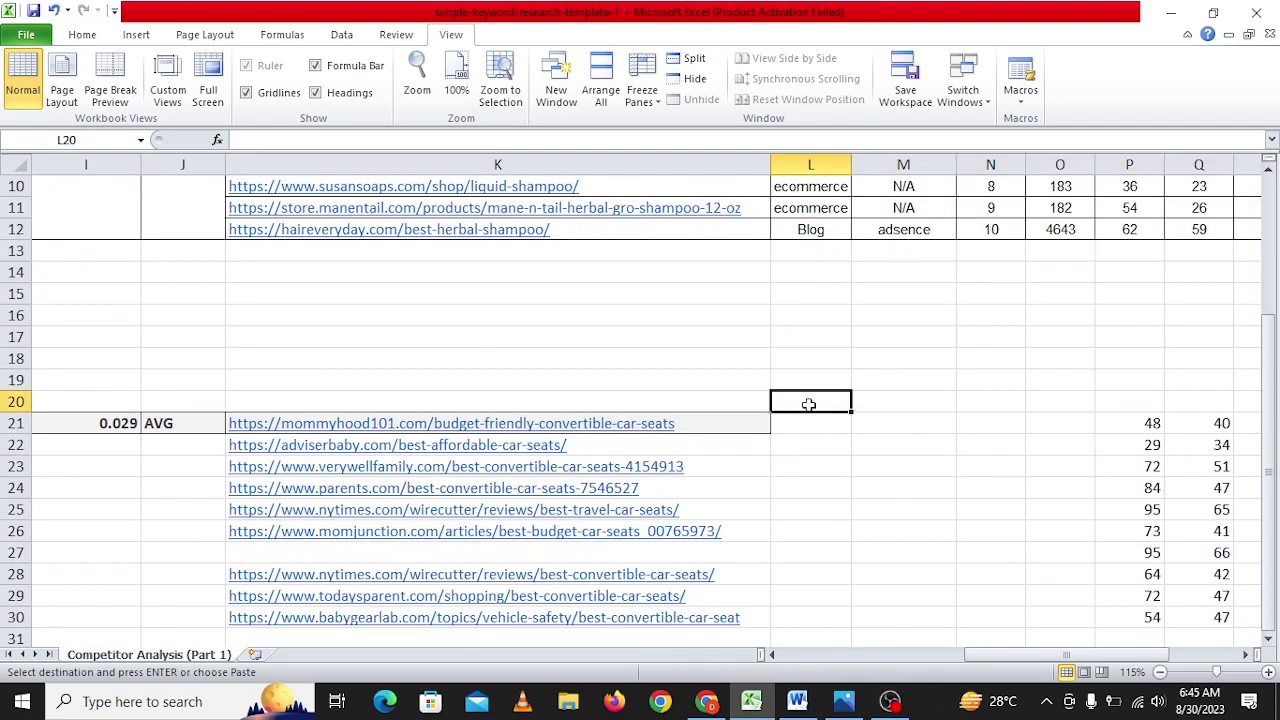
{"action": "key", "text": "ctrl+v"}
{"action": "left_click", "coordinate": [888, 525]}
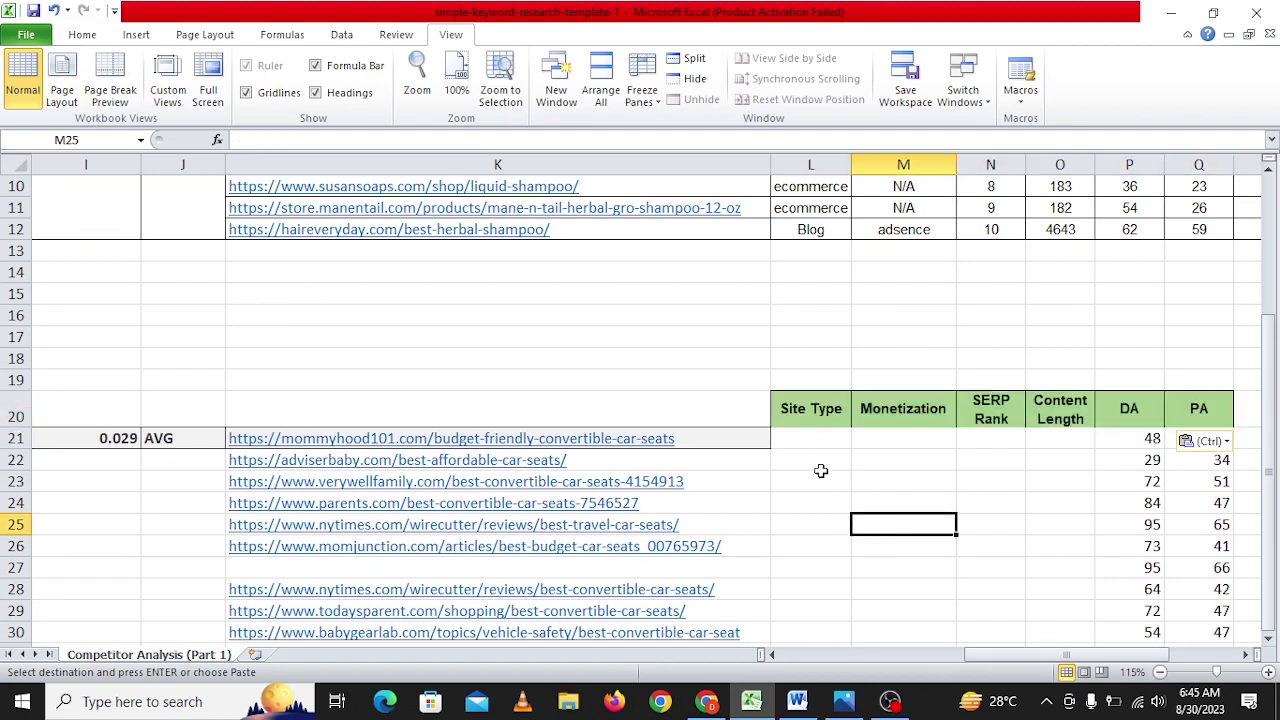
Select the Site Type cell L21 for the mommyhood101.com URL and view the list of site types in the Screenshot_1.png image.
{"action": "left_click", "coordinate": [808, 441]}
{"action": "scroll", "coordinate": [358, 452], "scroll_direction": "down", "scroll_amount": 1}
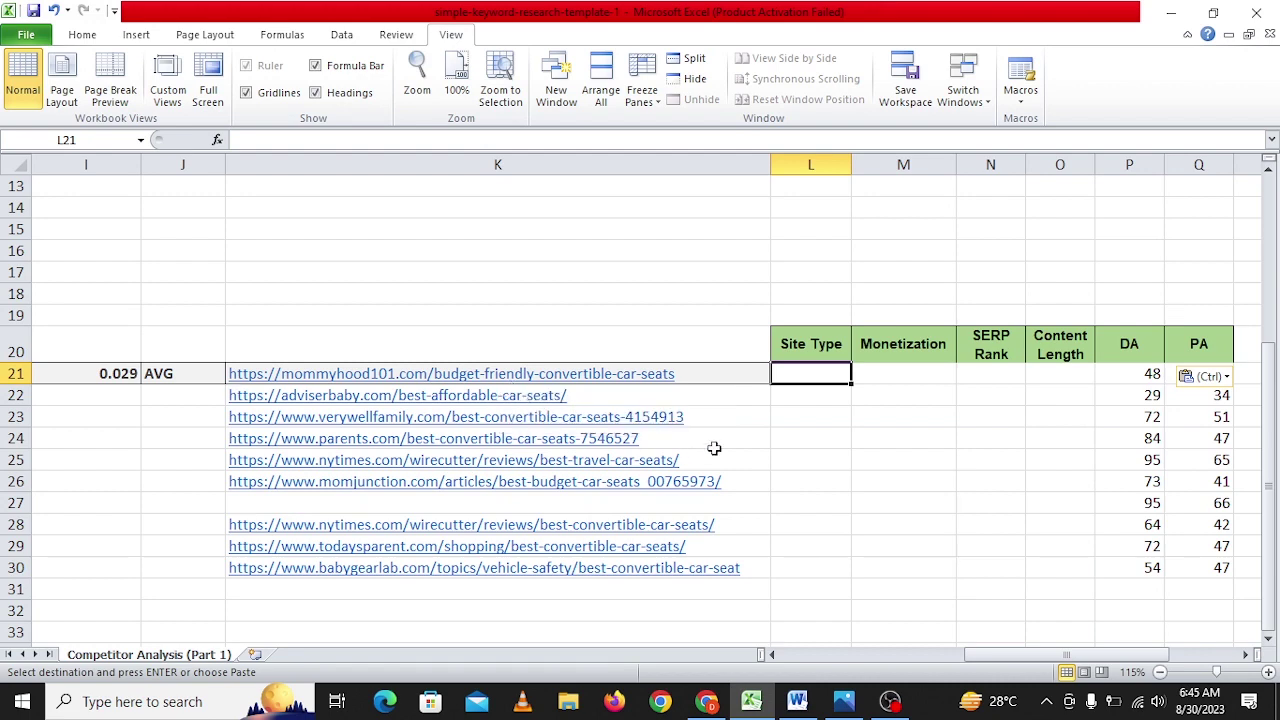
{"action": "left_click", "coordinate": [843, 701]}
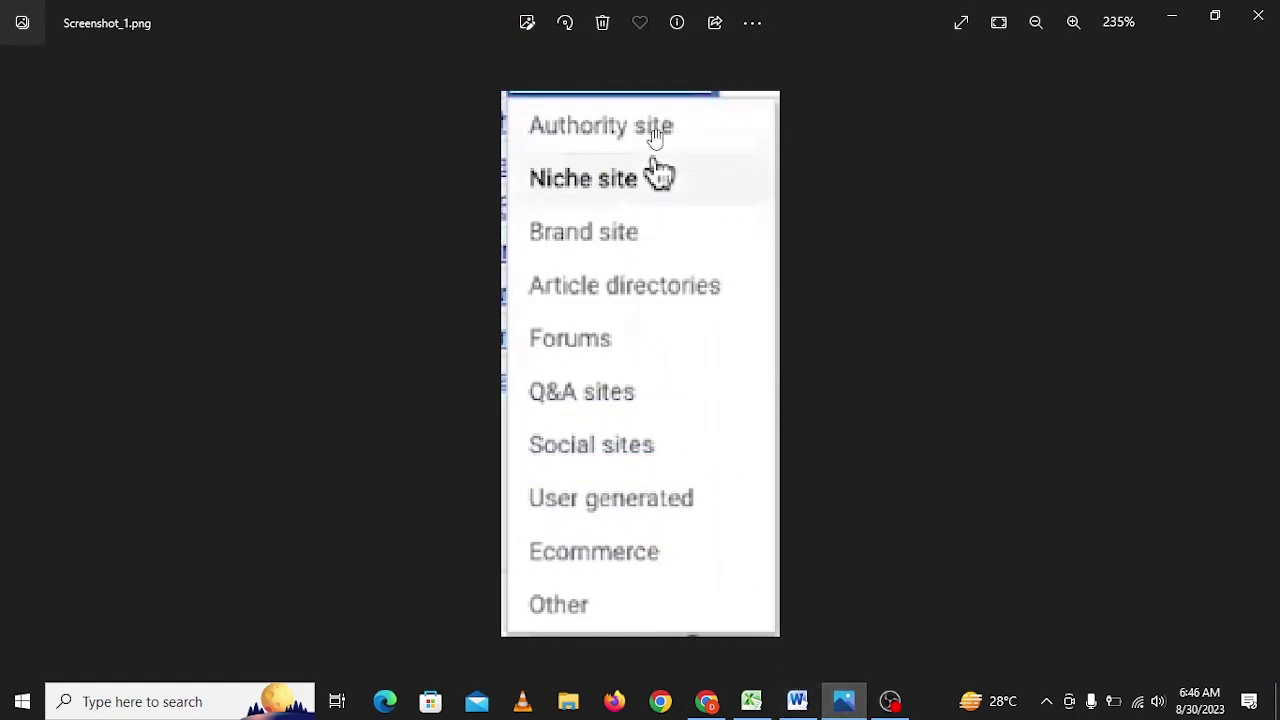
{"action": "left_click", "coordinate": [890, 701]}
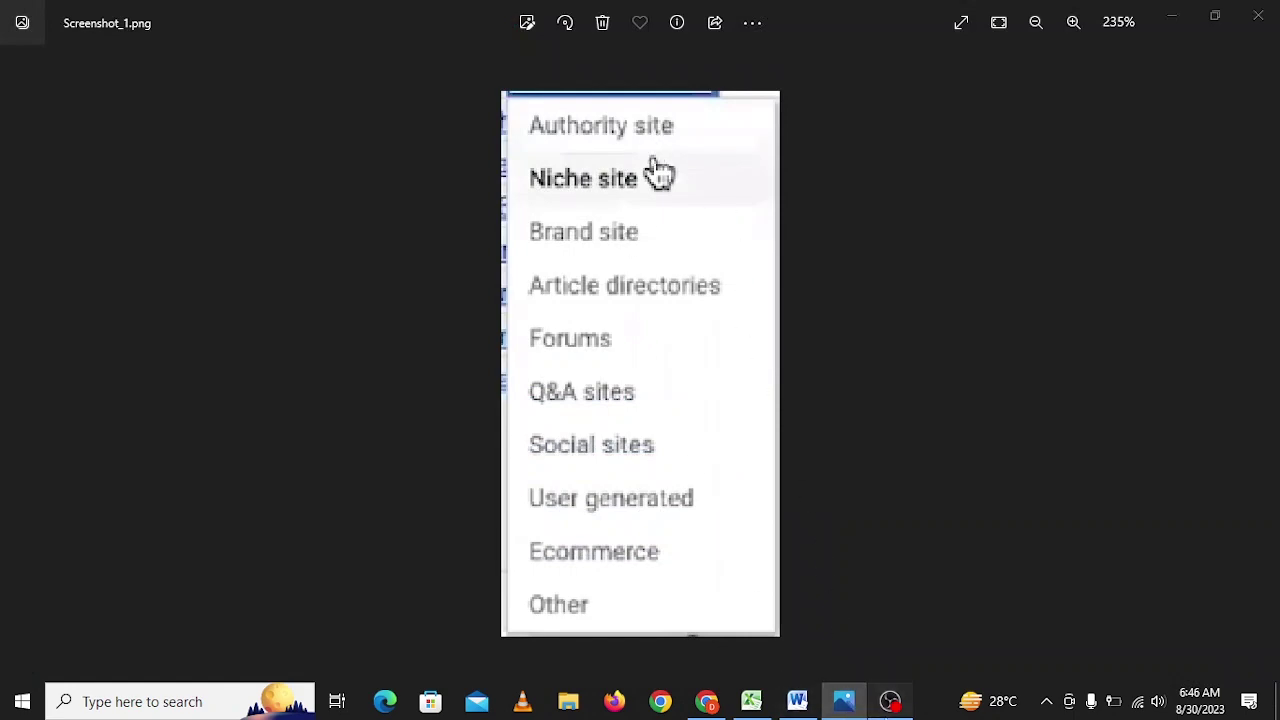
{"action": "left_click", "coordinate": [1257, 509]}
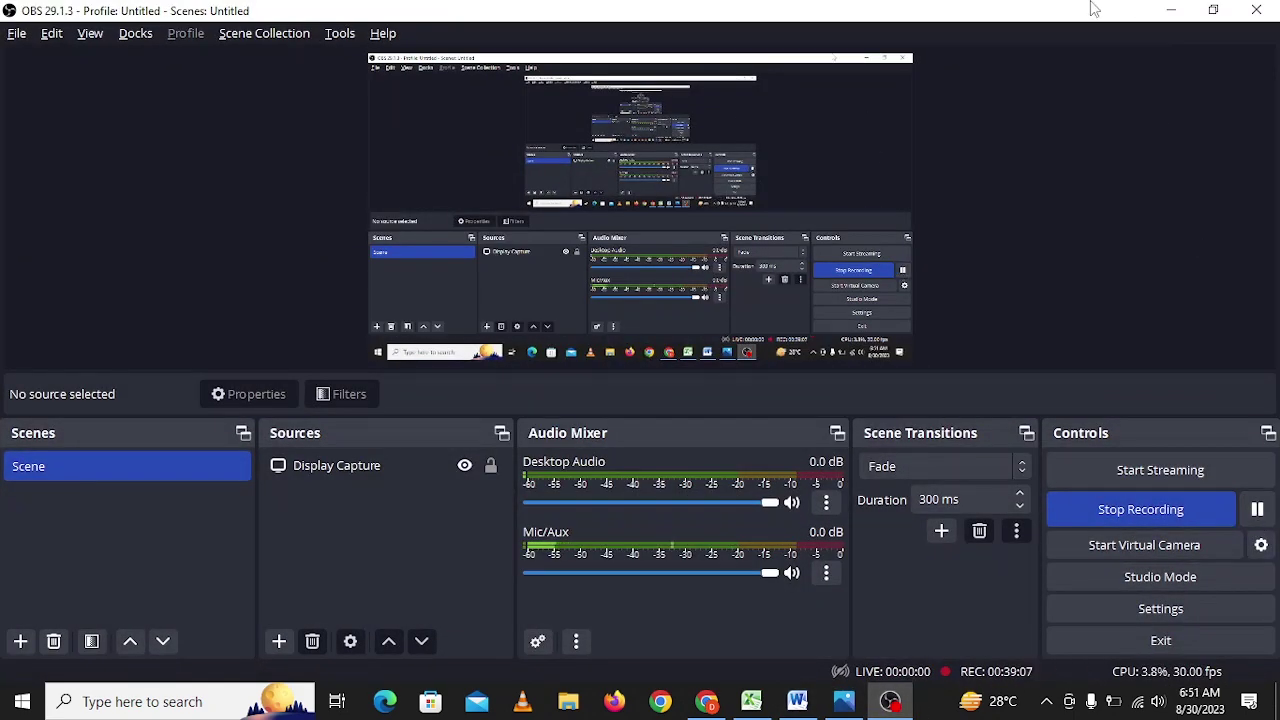
{"action": "left_click", "coordinate": [1171, 9]}
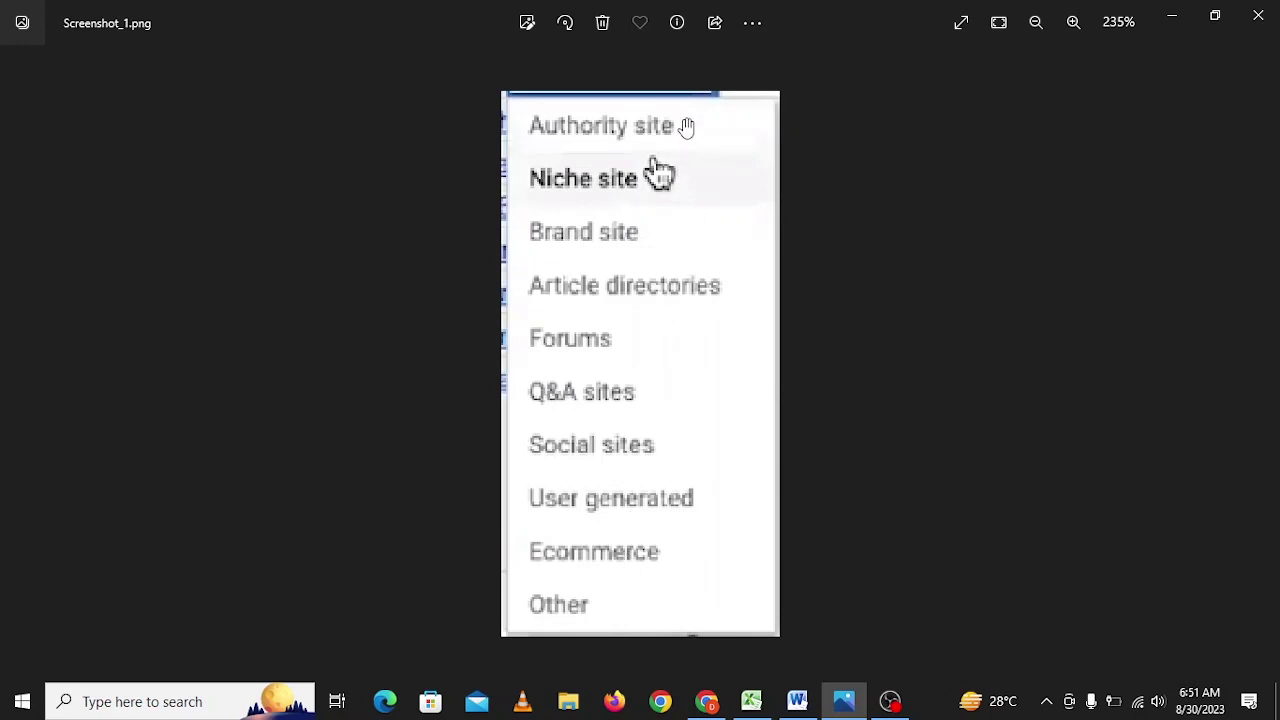
Switch to Chrome, look at the adviserbaby.com page, and reload the Google results for "best budget convertible car seat".
{"action": "left_click", "coordinate": [707, 701]}
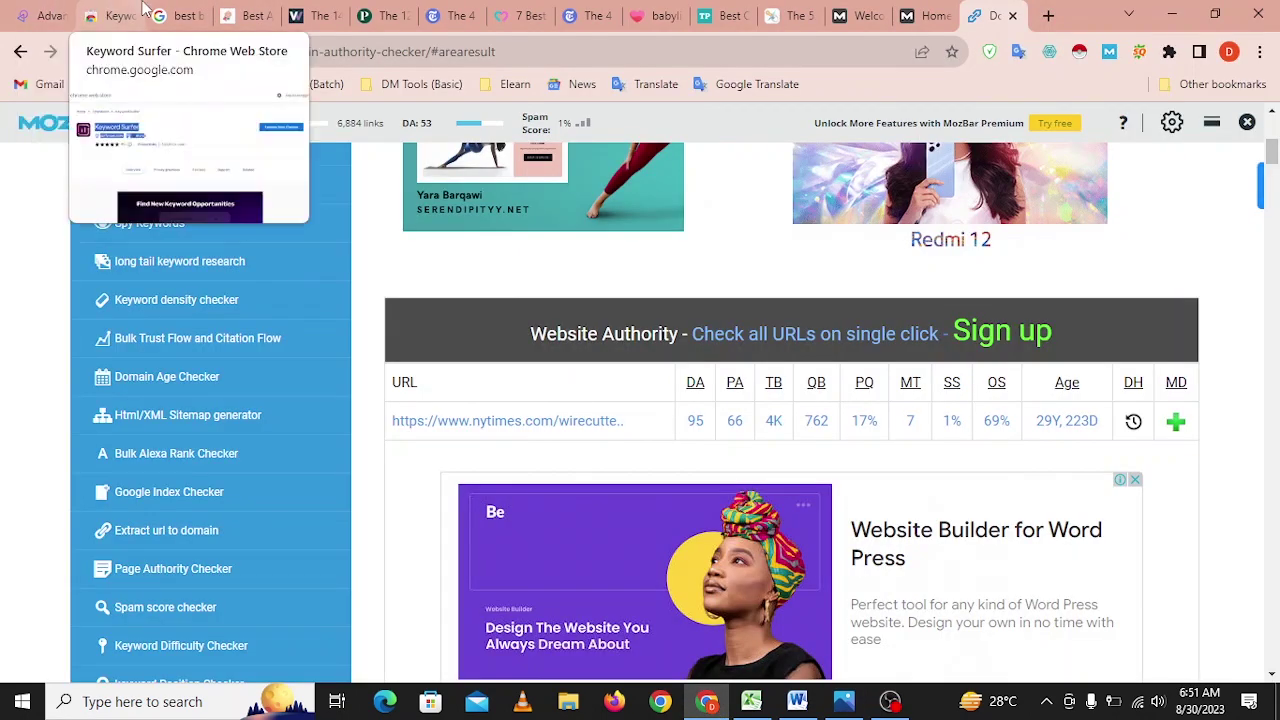
{"action": "left_click", "coordinate": [175, 15]}
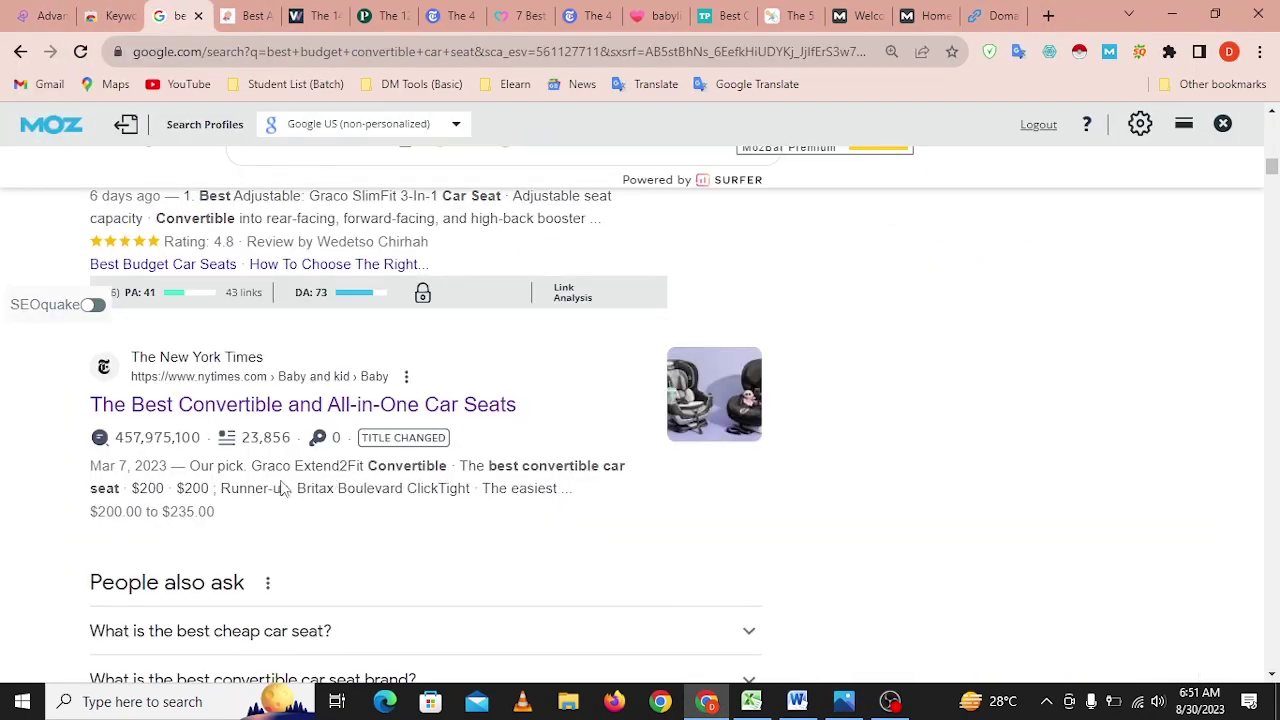
{"action": "left_click", "coordinate": [270, 12]}
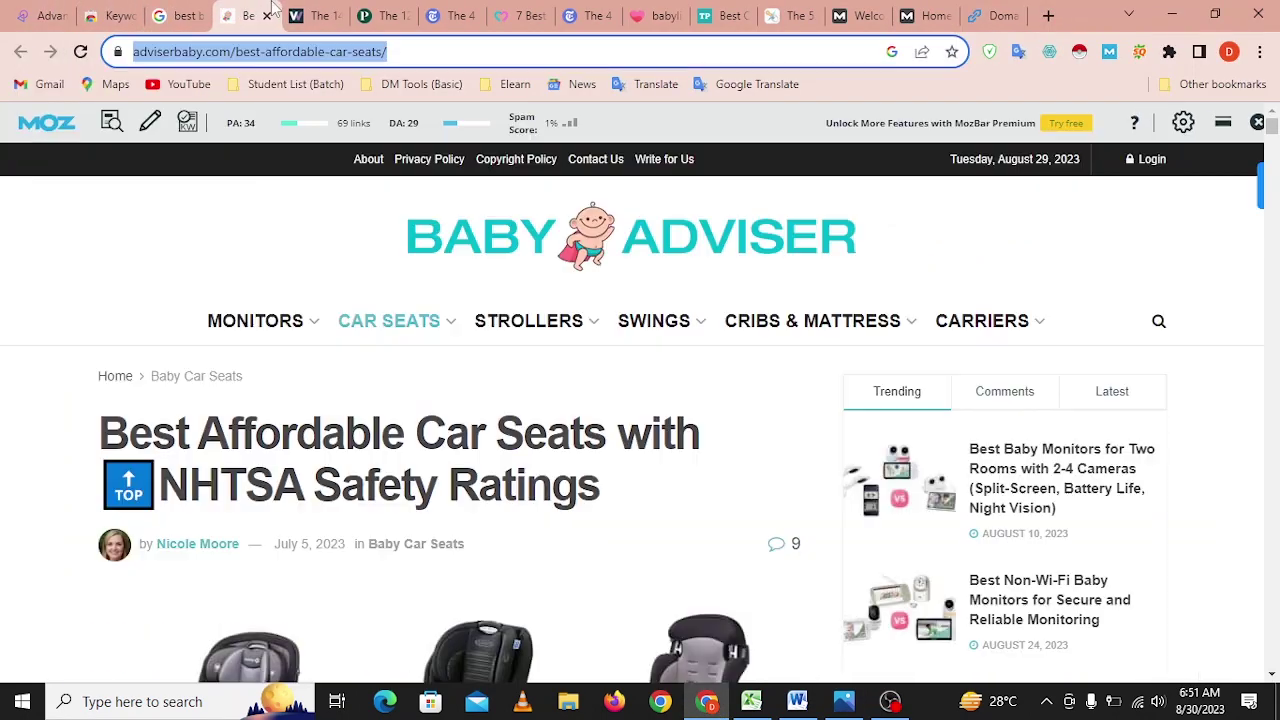
{"action": "left_click", "coordinate": [247, 186]}
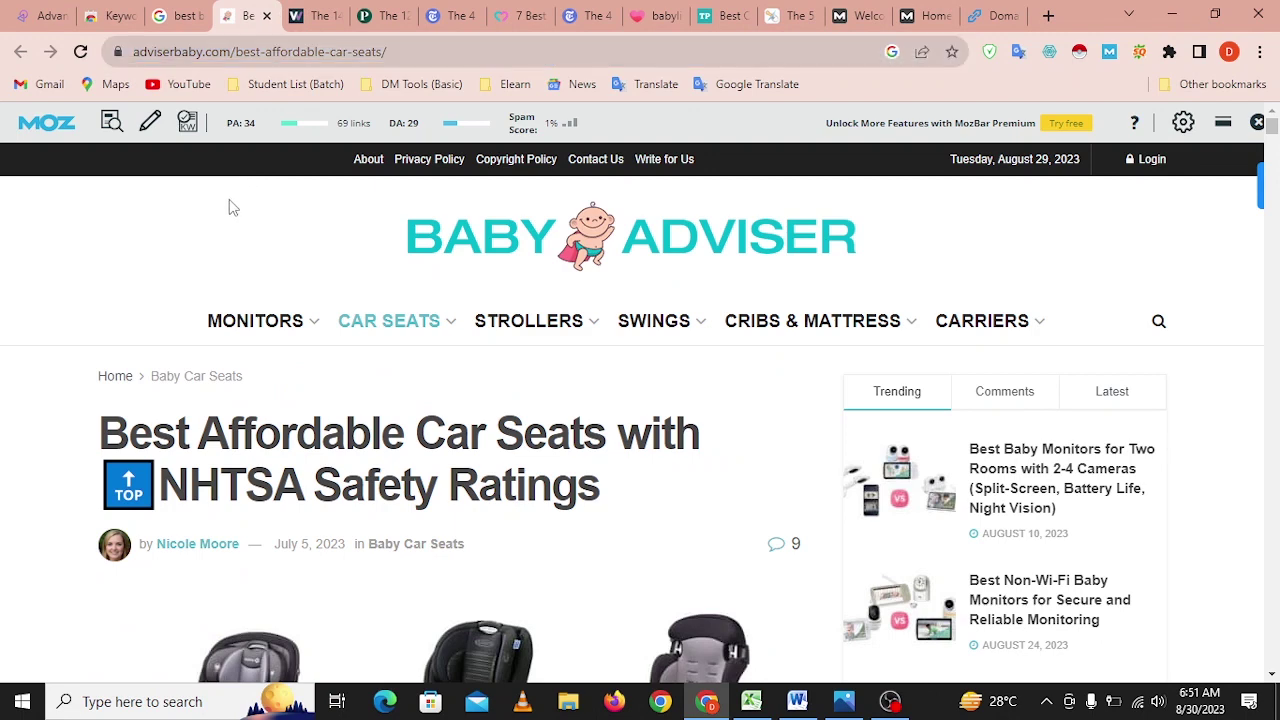
{"action": "left_click", "coordinate": [179, 10]}
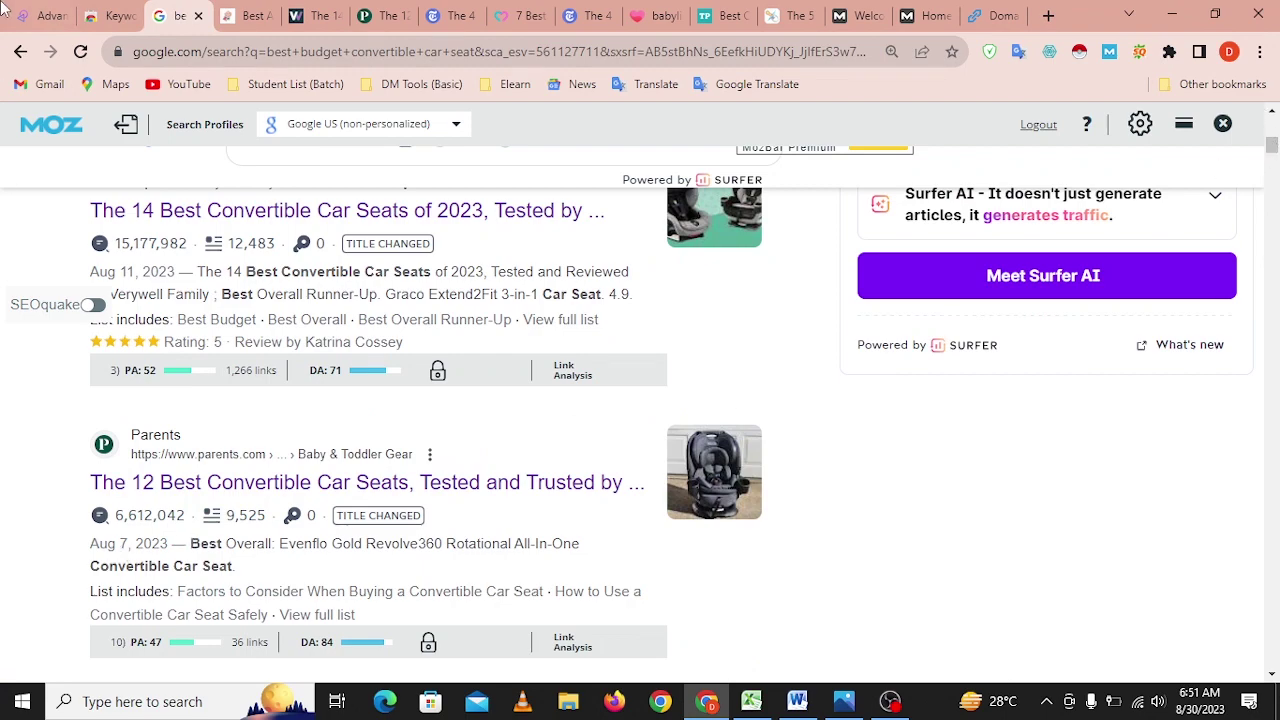
{"action": "left_click", "coordinate": [82, 52]}
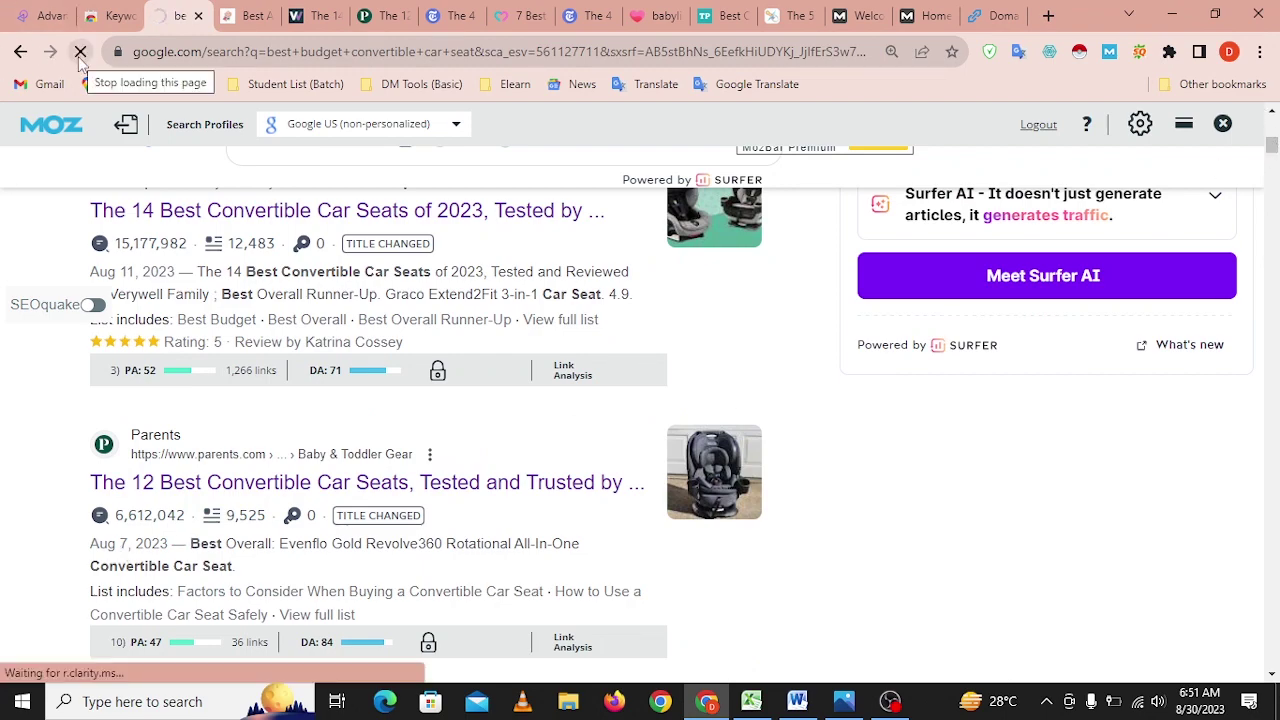
{"action": "scroll", "coordinate": [100, 402], "scroll_direction": "up", "scroll_amount": 4}
{"action": "scroll", "coordinate": [100, 402], "scroll_direction": "up", "scroll_amount": 3}
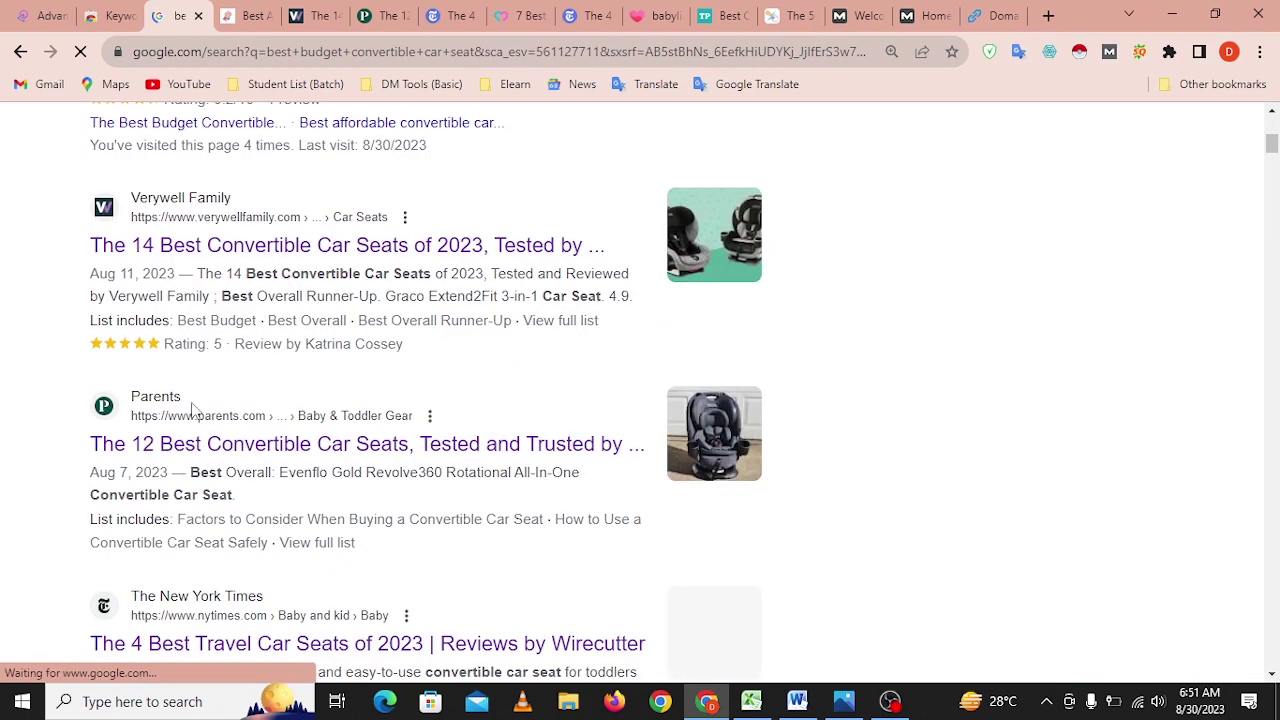
{"action": "scroll", "coordinate": [194, 414], "scroll_direction": "up", "scroll_amount": 5}
Look through the open competitor pages and authority checker in Chrome and return to the Google results.
{"action": "left_click", "coordinate": [250, 15]}
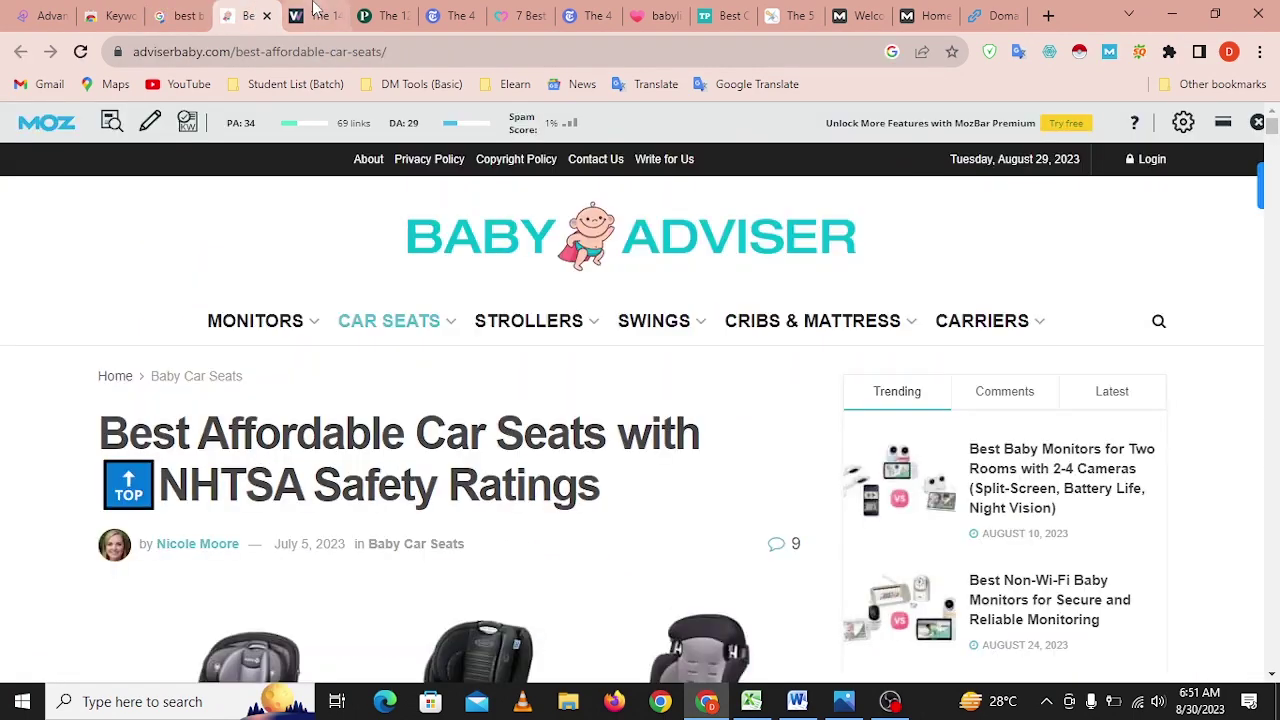
{"action": "left_click", "coordinate": [382, 15]}
{"action": "left_click", "coordinate": [431, 12]}
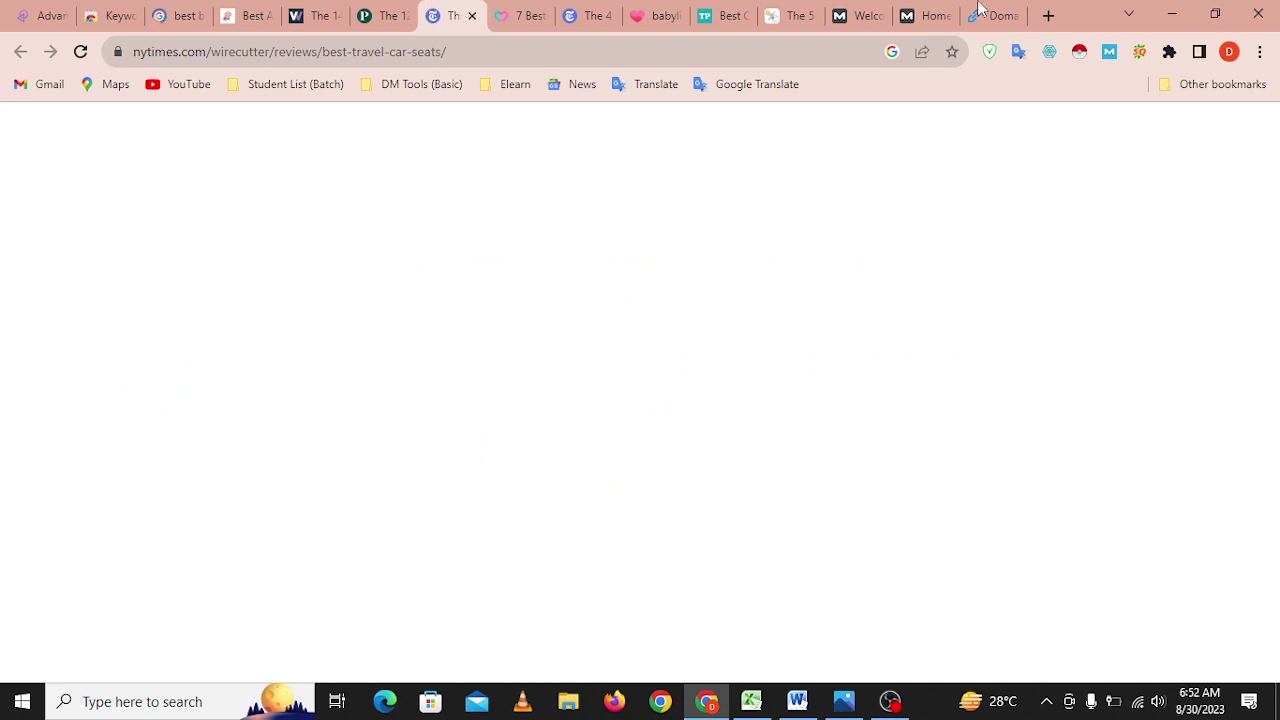
{"action": "left_click", "coordinate": [995, 14]}
{"action": "left_click", "coordinate": [925, 14]}
{"action": "left_click", "coordinate": [790, 14]}
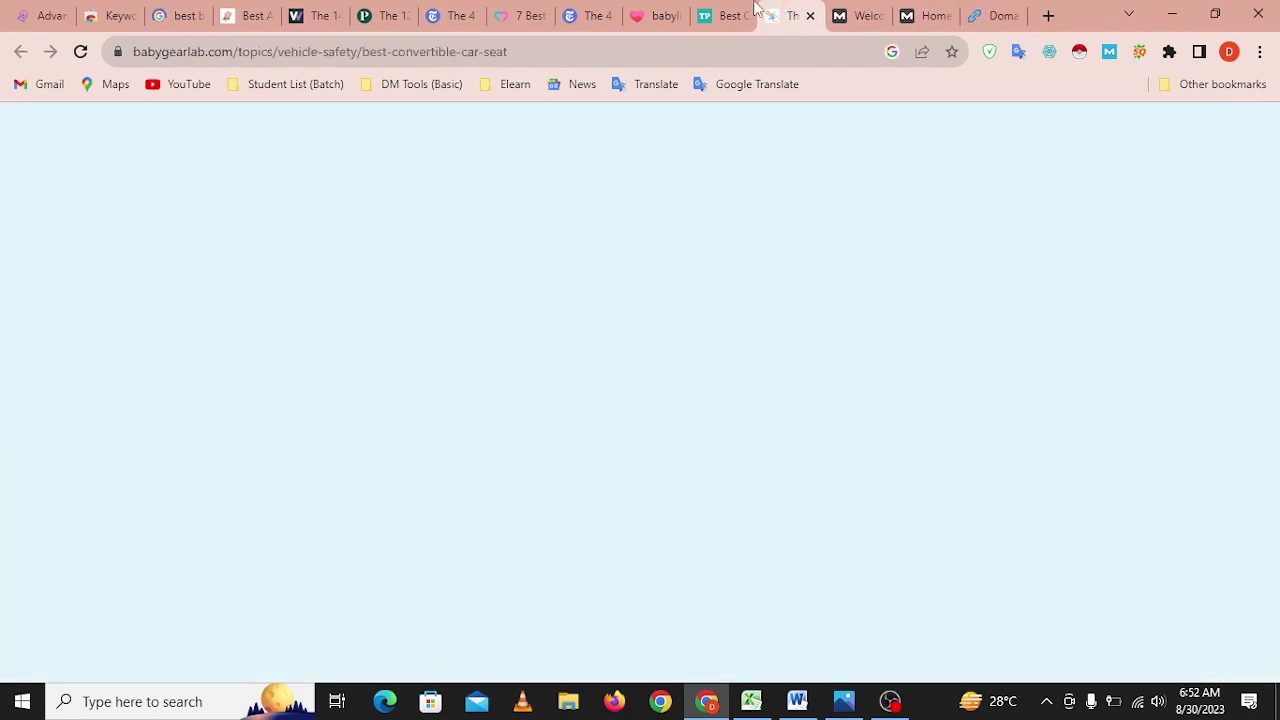
{"action": "left_click", "coordinate": [725, 15]}
{"action": "left_click", "coordinate": [660, 15]}
{"action": "left_click", "coordinate": [590, 15]}
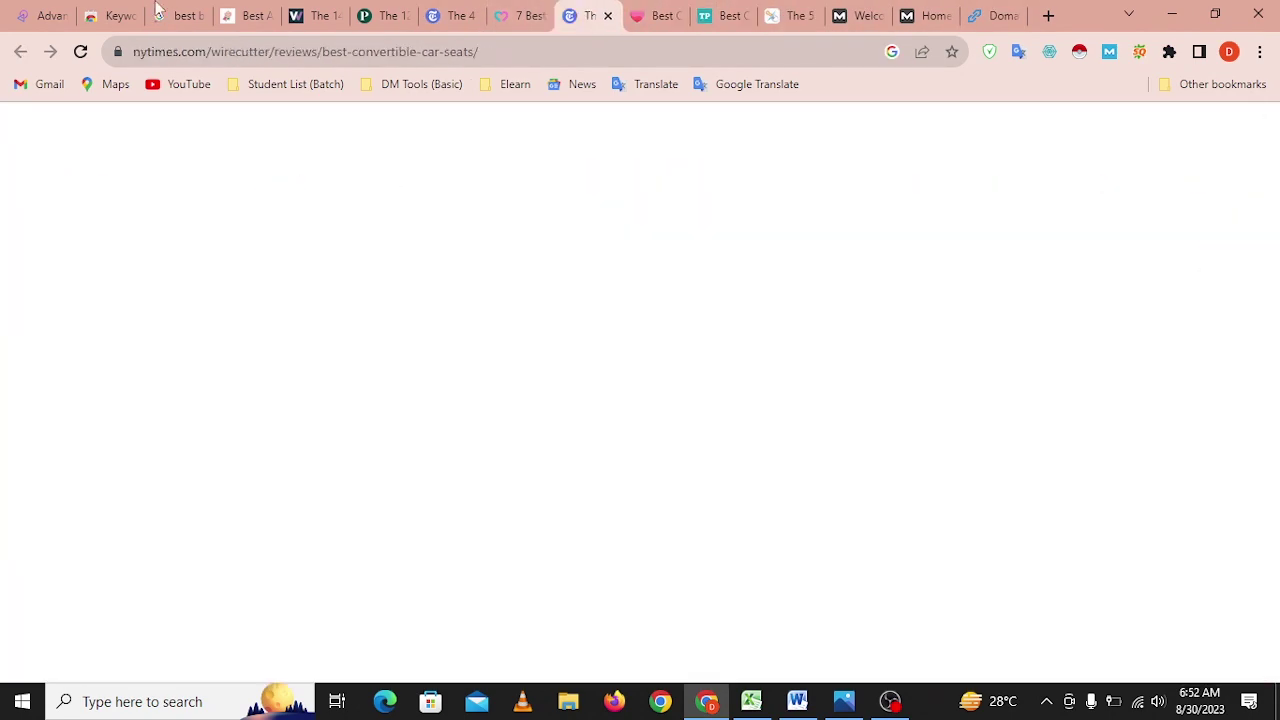
{"action": "left_click", "coordinate": [162, 12]}
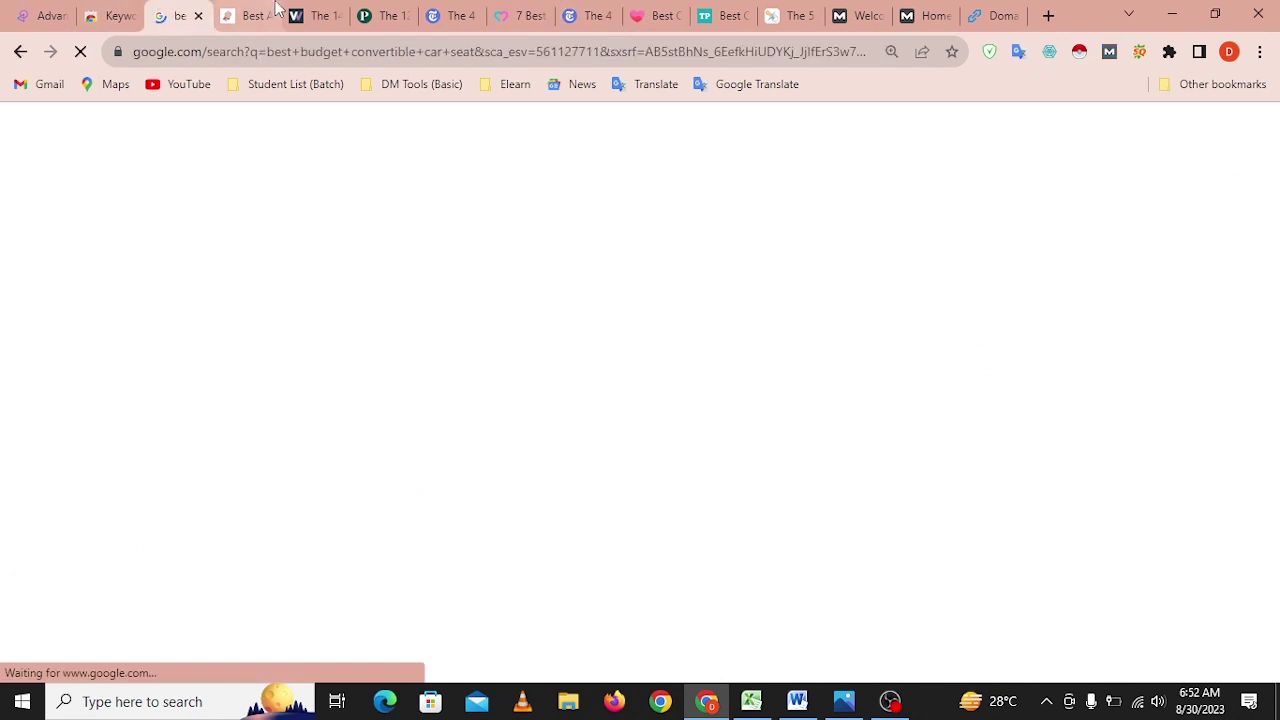
Switch back to Excel, open the mommyhood101.com link in K21 in Firefox, and look over the article's top five list.
{"action": "left_click", "coordinate": [751, 701]}
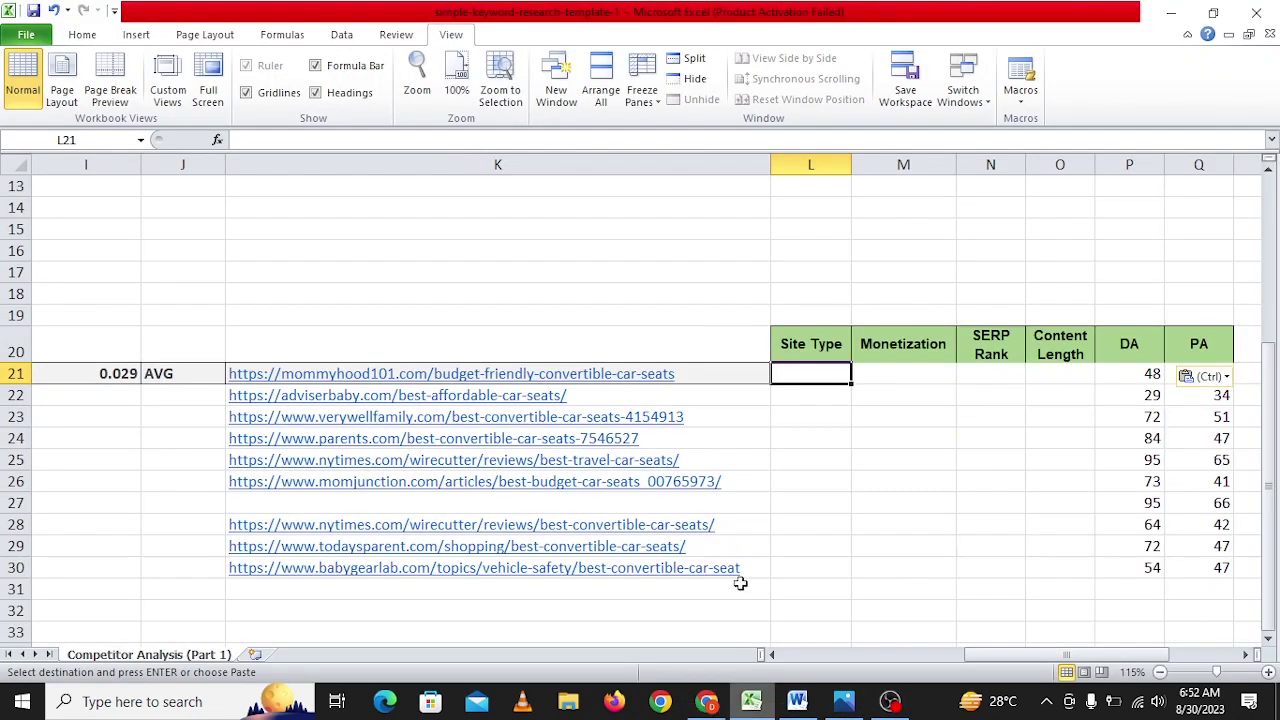
{"action": "left_click", "coordinate": [502, 376]}
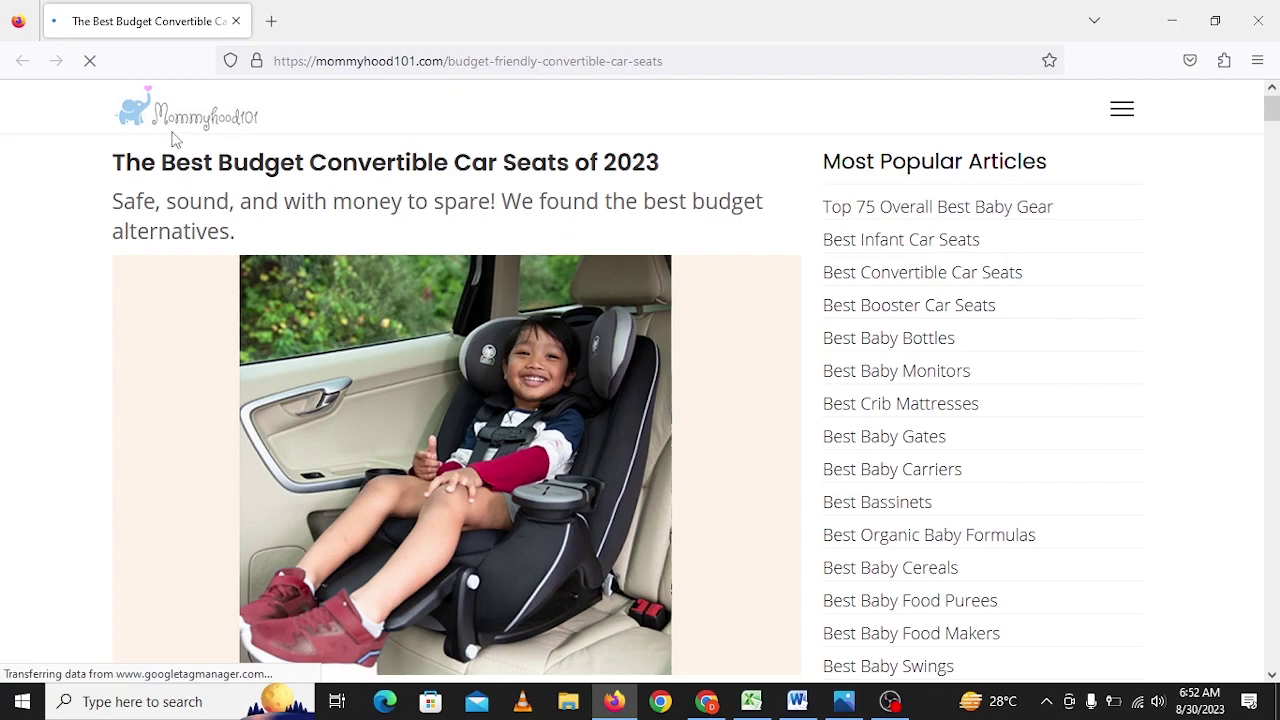
{"action": "scroll", "coordinate": [95, 440], "scroll_direction": "down", "scroll_amount": 15}
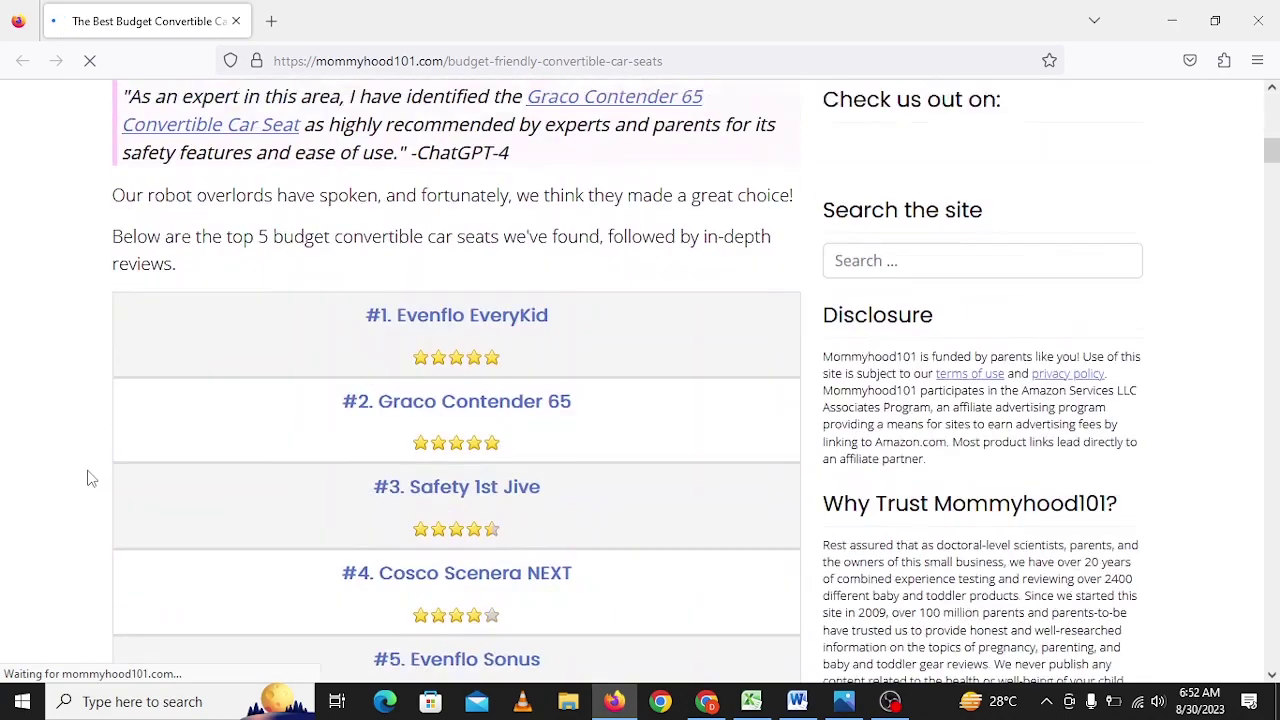
{"action": "scroll", "coordinate": [87, 477], "scroll_direction": "up", "scroll_amount": 6}
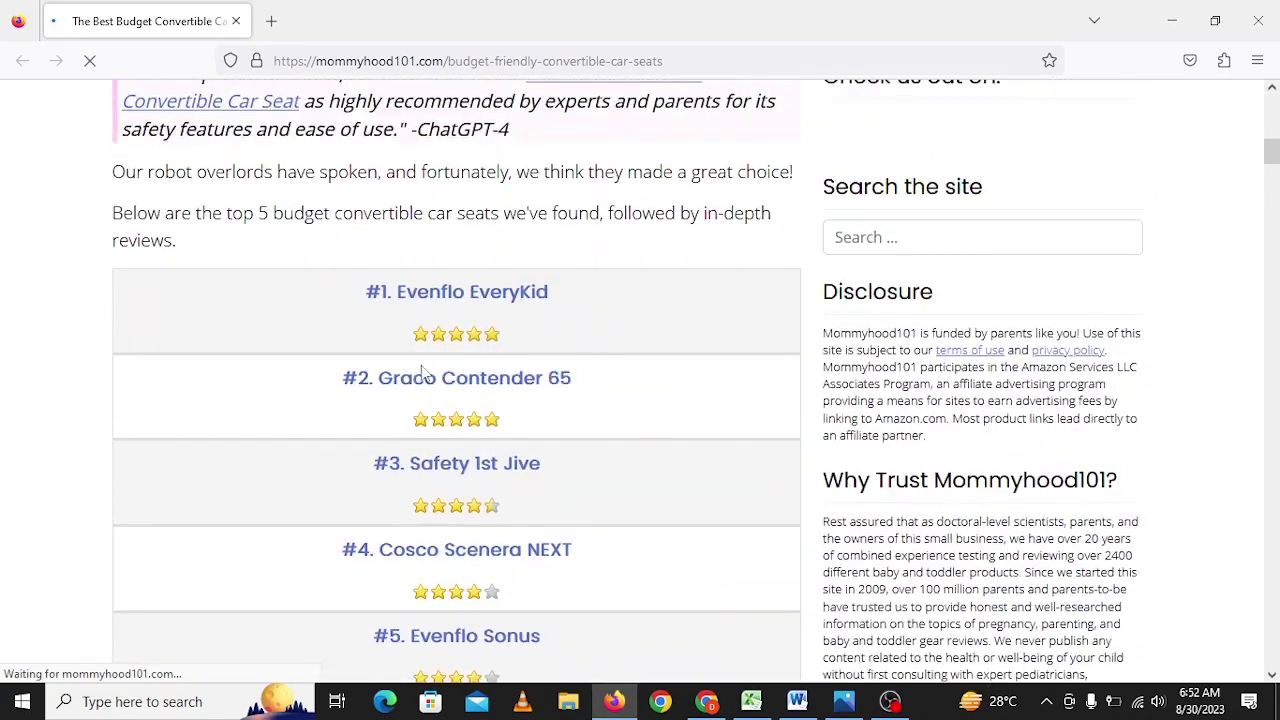
Check where the article's #1 Evenflo EveryKid link leads, and return to examine the product images and their links for monetization.
{"action": "left_click", "coordinate": [478, 301]}
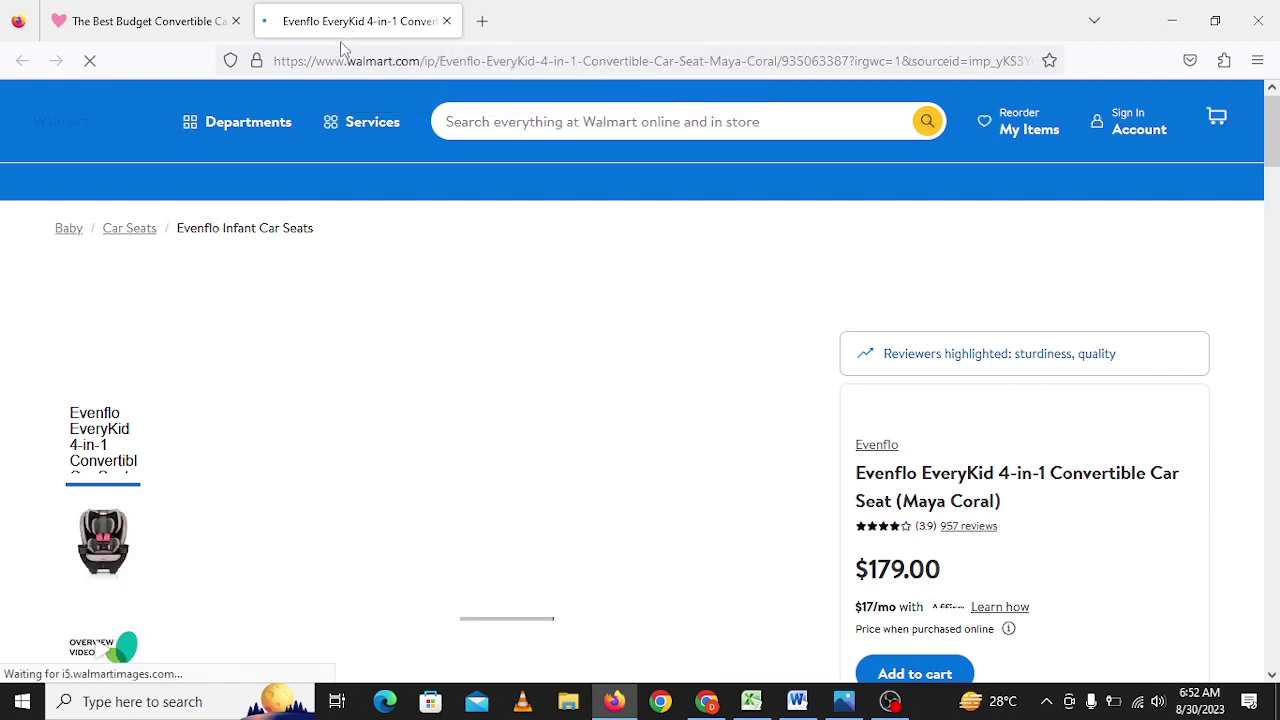
{"action": "left_click", "coordinate": [130, 10]}
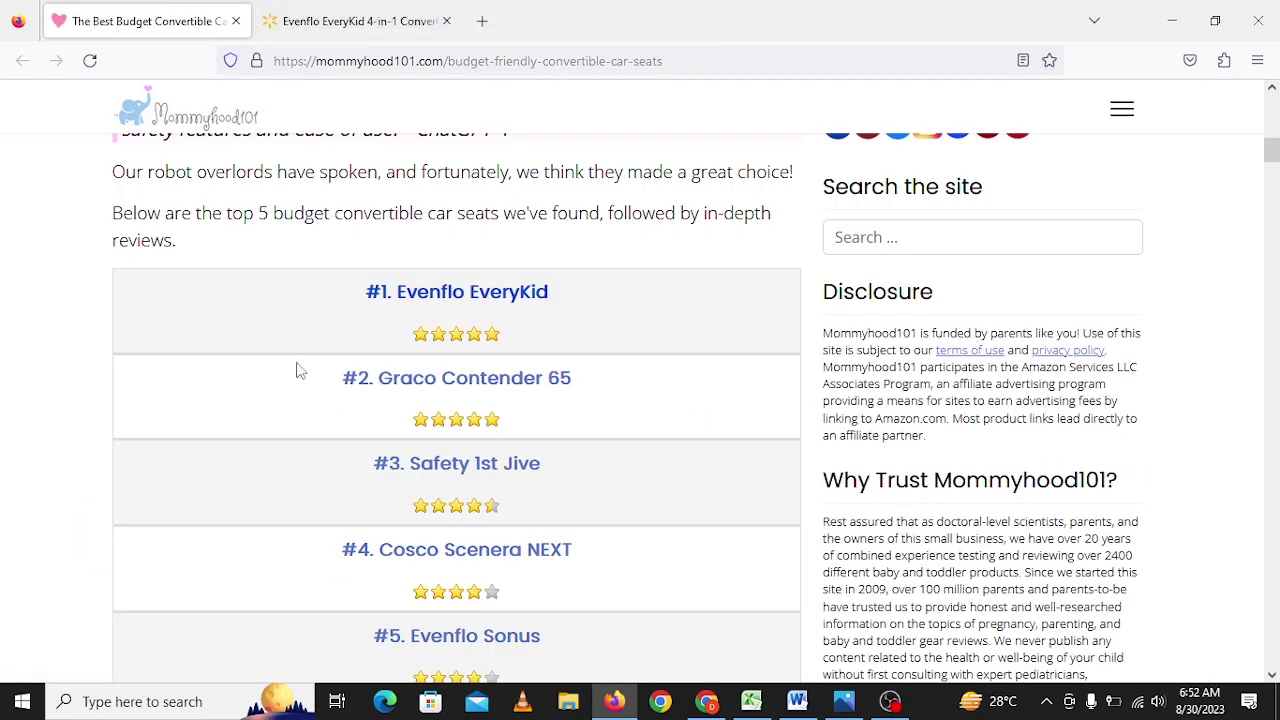
{"action": "scroll", "coordinate": [296, 371], "scroll_direction": "down", "scroll_amount": 9}
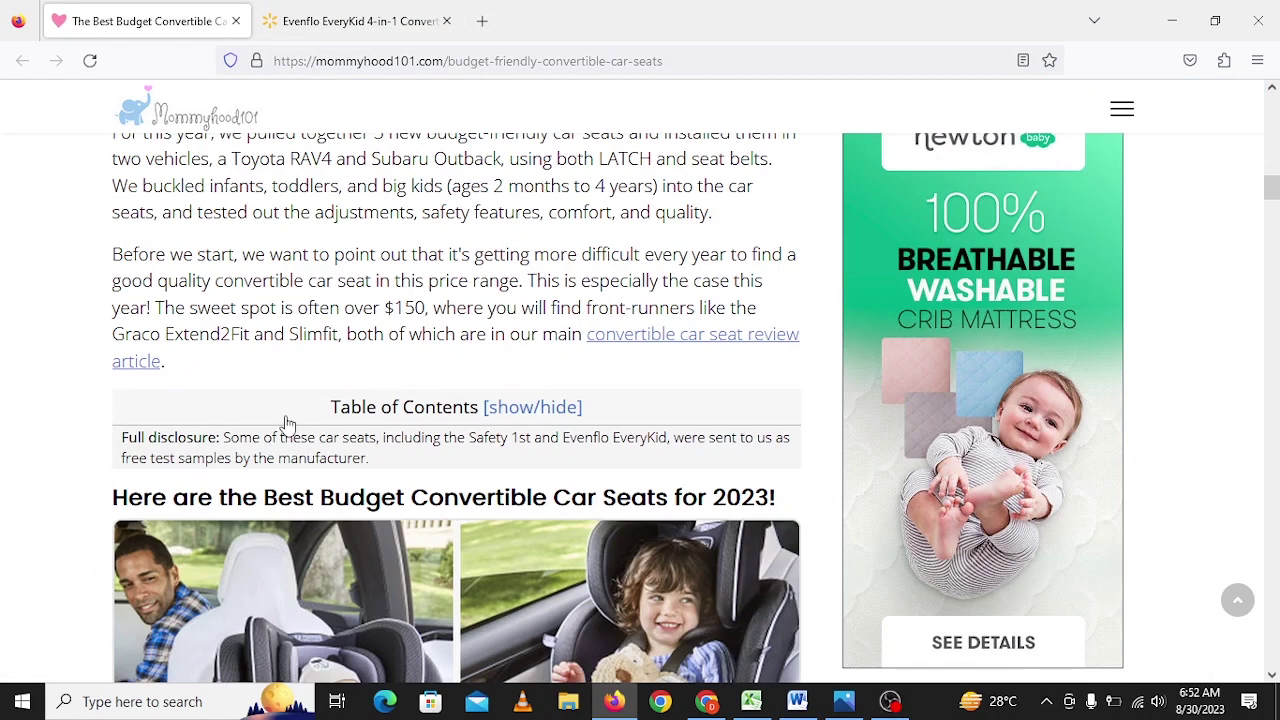
{"action": "scroll", "coordinate": [287, 424], "scroll_direction": "down", "scroll_amount": 3}
{"action": "scroll", "coordinate": [287, 424], "scroll_direction": "down", "scroll_amount": 2}
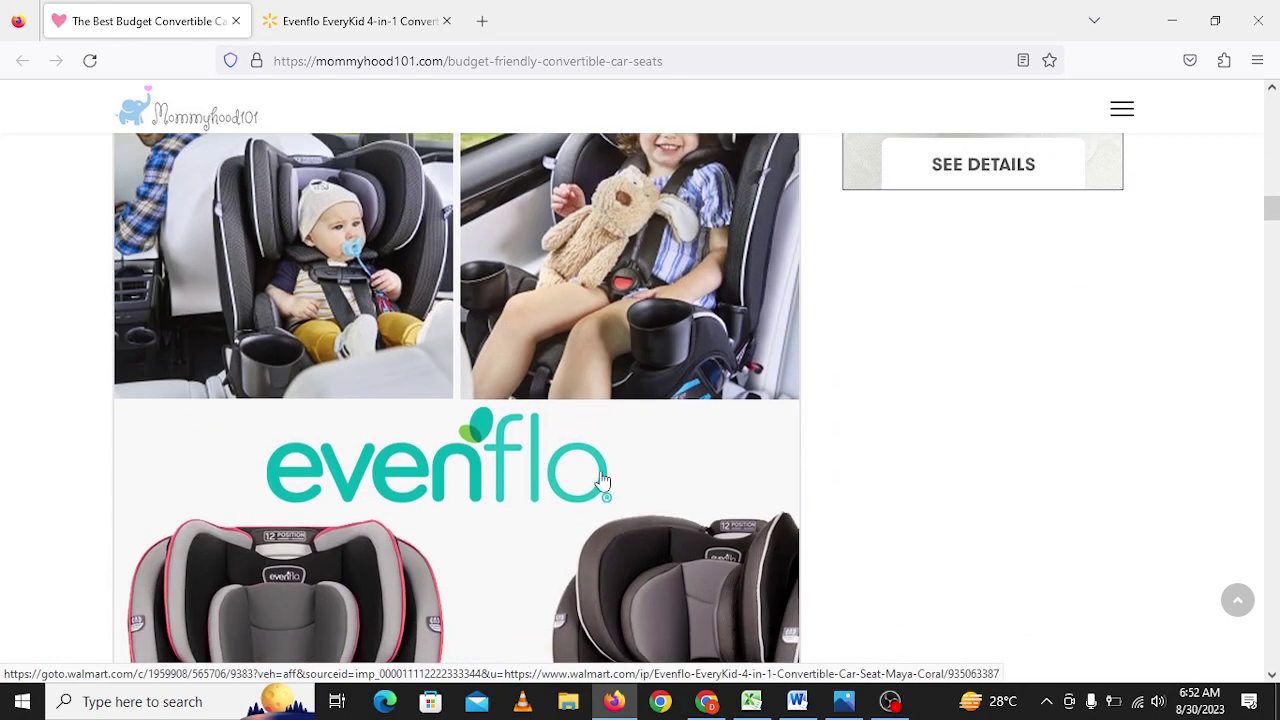
Examine the article's text and advertisements, and check where its "best convertible car seats" banner leads before returning to the article.
{"action": "scroll", "coordinate": [680, 456], "scroll_direction": "up", "scroll_amount": 7}
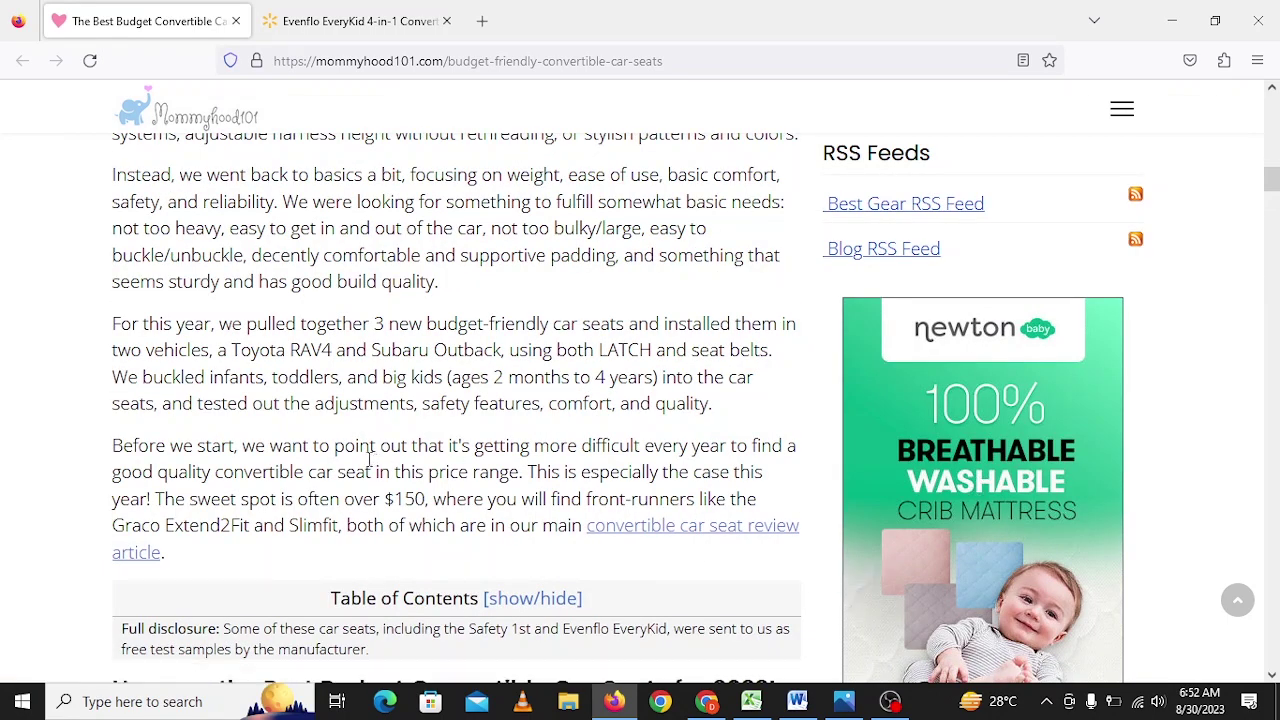
{"action": "scroll", "coordinate": [352, 433], "scroll_direction": "down", "scroll_amount": 5}
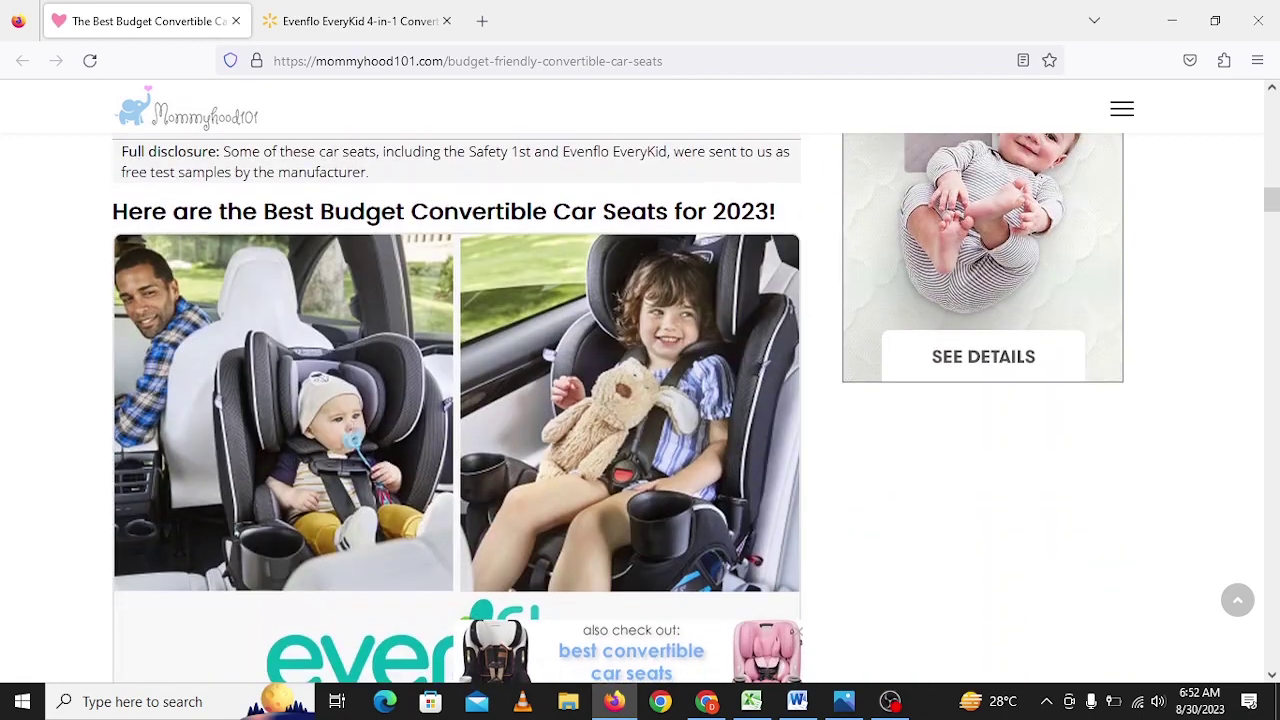
{"action": "scroll", "coordinate": [349, 437], "scroll_direction": "down", "scroll_amount": 6}
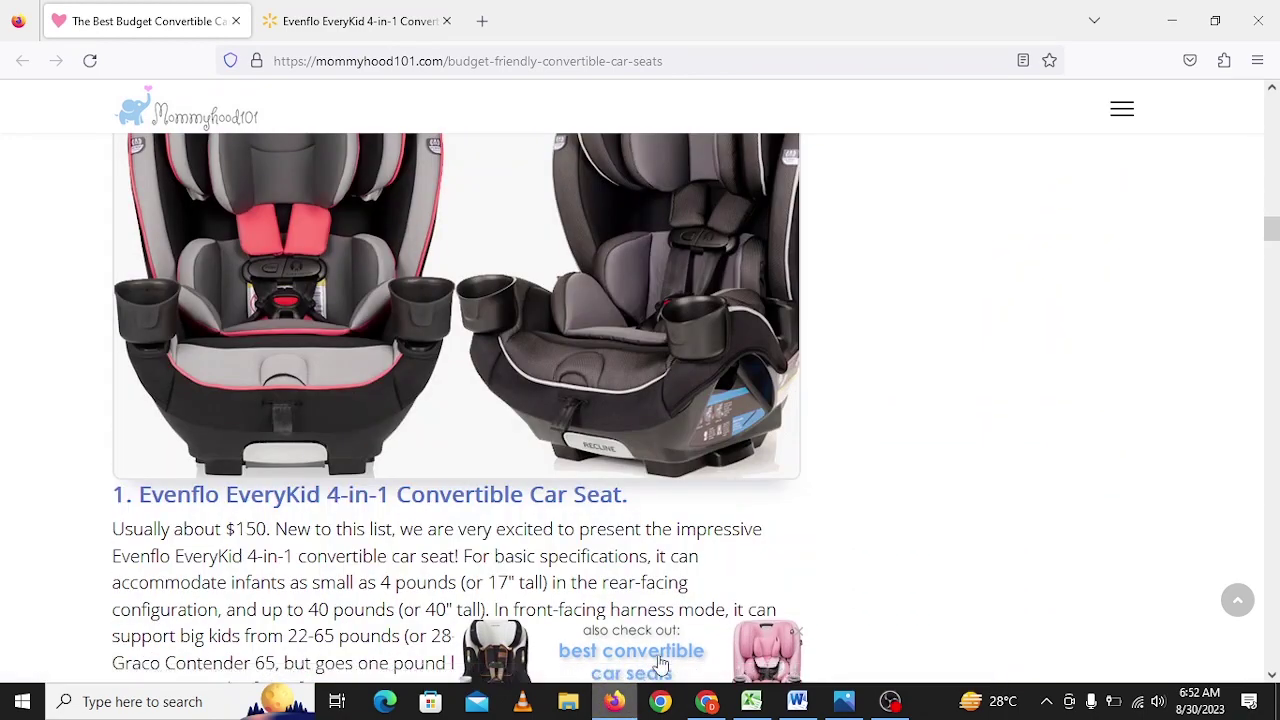
{"action": "scroll", "coordinate": [650, 655], "scroll_direction": "down", "scroll_amount": 4}
{"action": "left_click", "coordinate": [630, 652]}
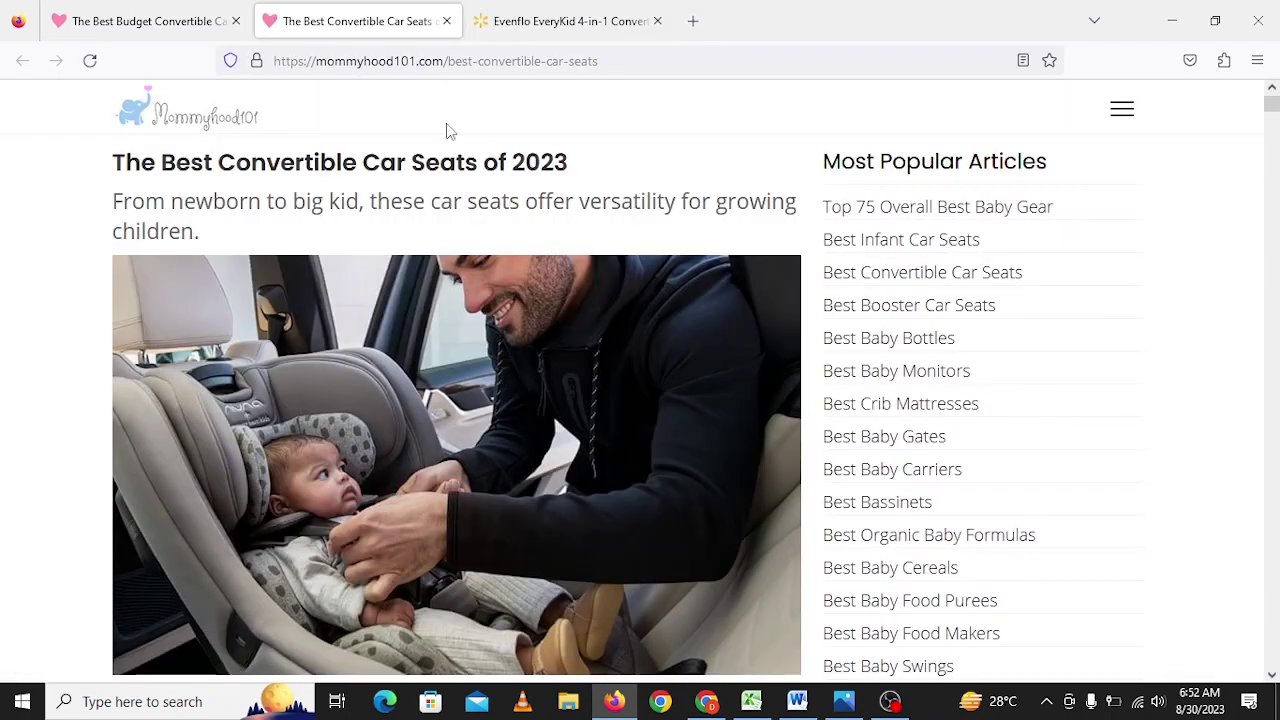
{"action": "left_click", "coordinate": [150, 21]}
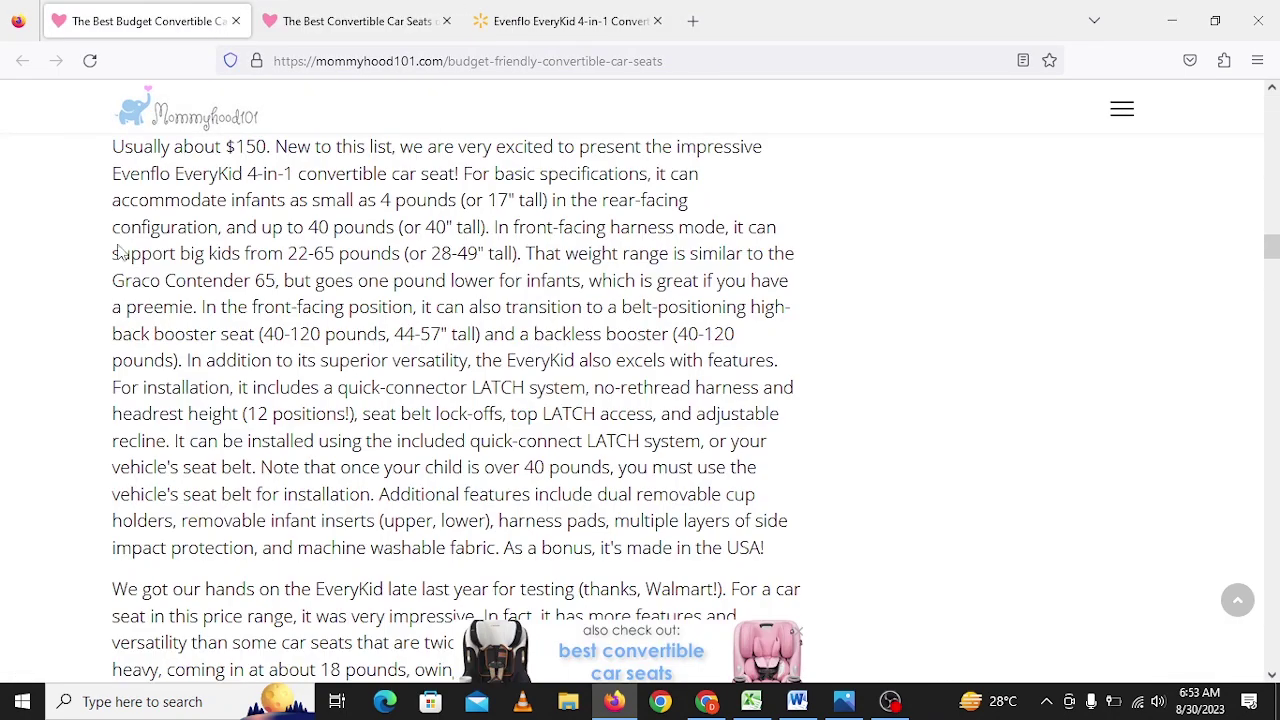
Look through the rest of the mommyhood101.com budget car seat article and its ads, and review the topics in the site's navigation menu.
{"action": "scroll", "coordinate": [126, 470], "scroll_direction": "down", "scroll_amount": 15}
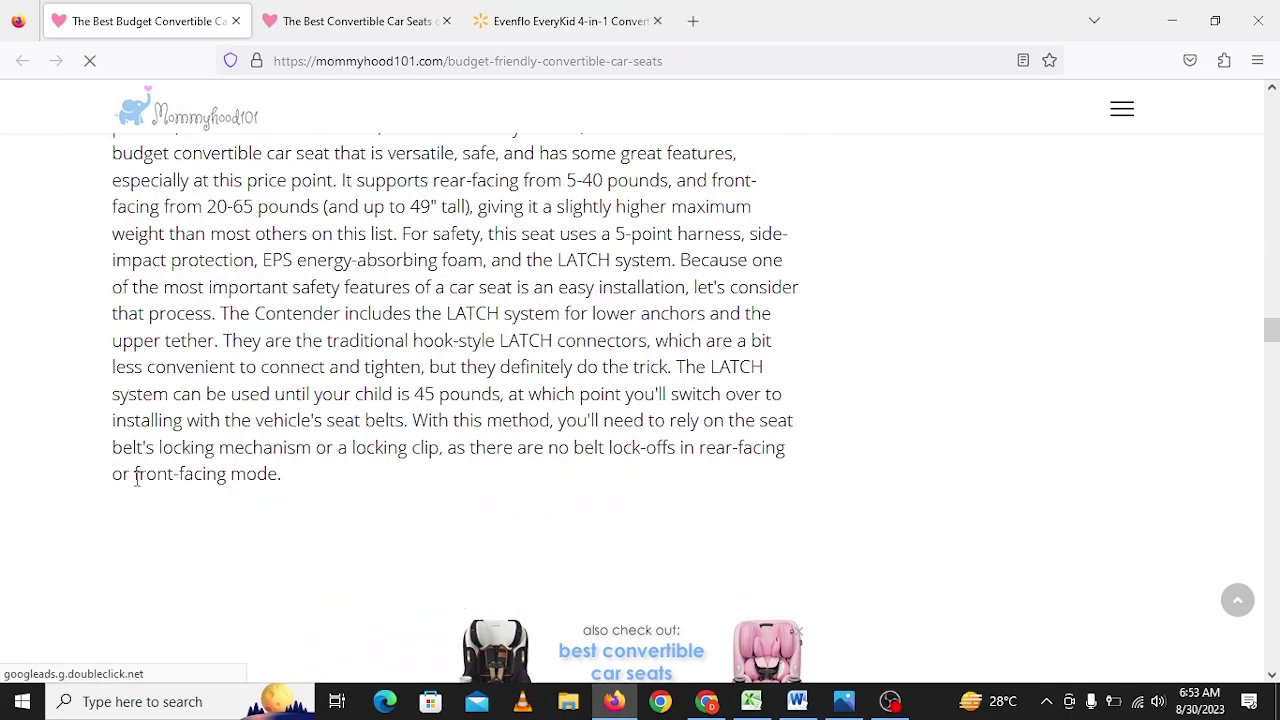
{"action": "scroll", "coordinate": [137, 486], "scroll_direction": "down", "scroll_amount": 5}
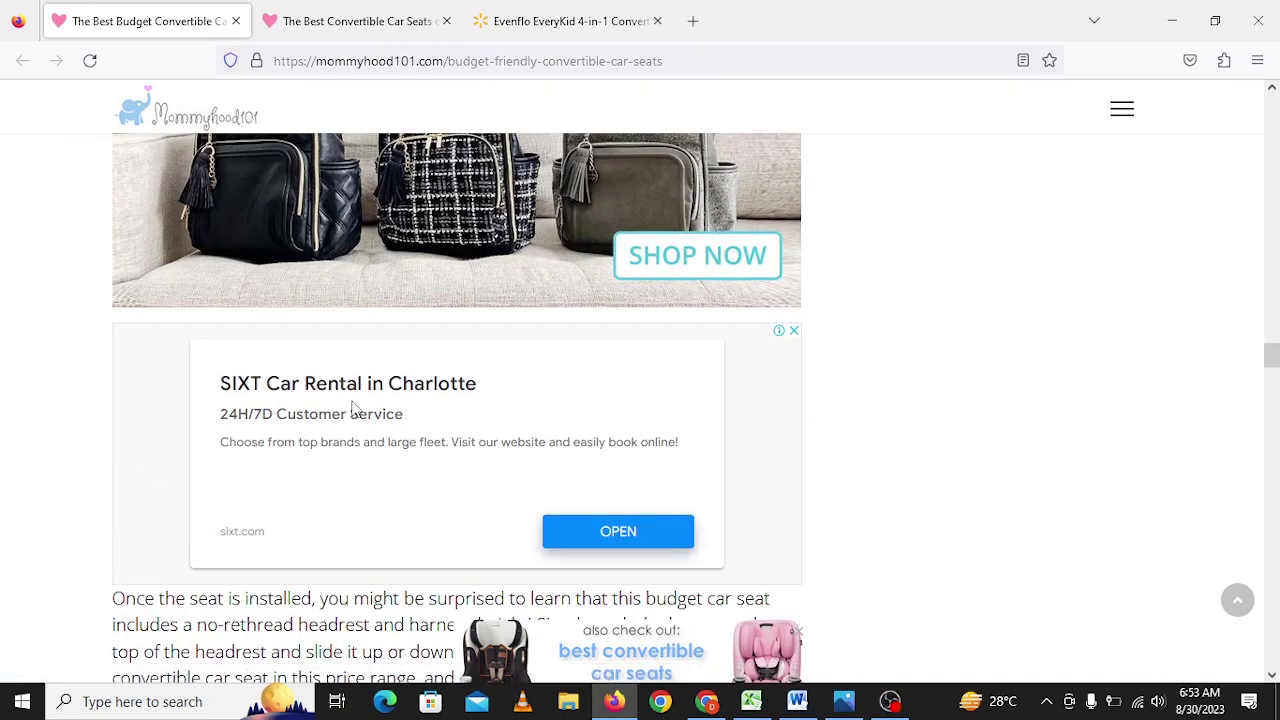
{"action": "left_click_drag", "start_coordinate": [1273, 362], "coordinate": [1220, 100]}
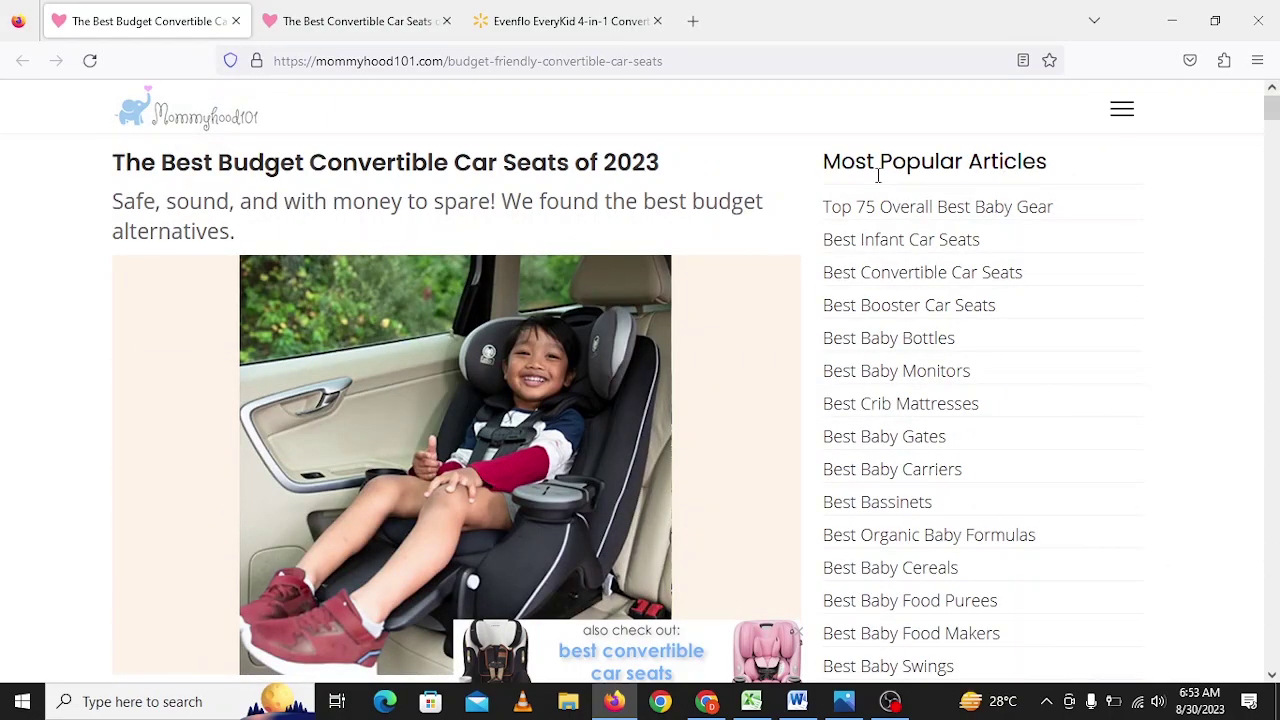
{"action": "left_click", "coordinate": [1116, 113]}
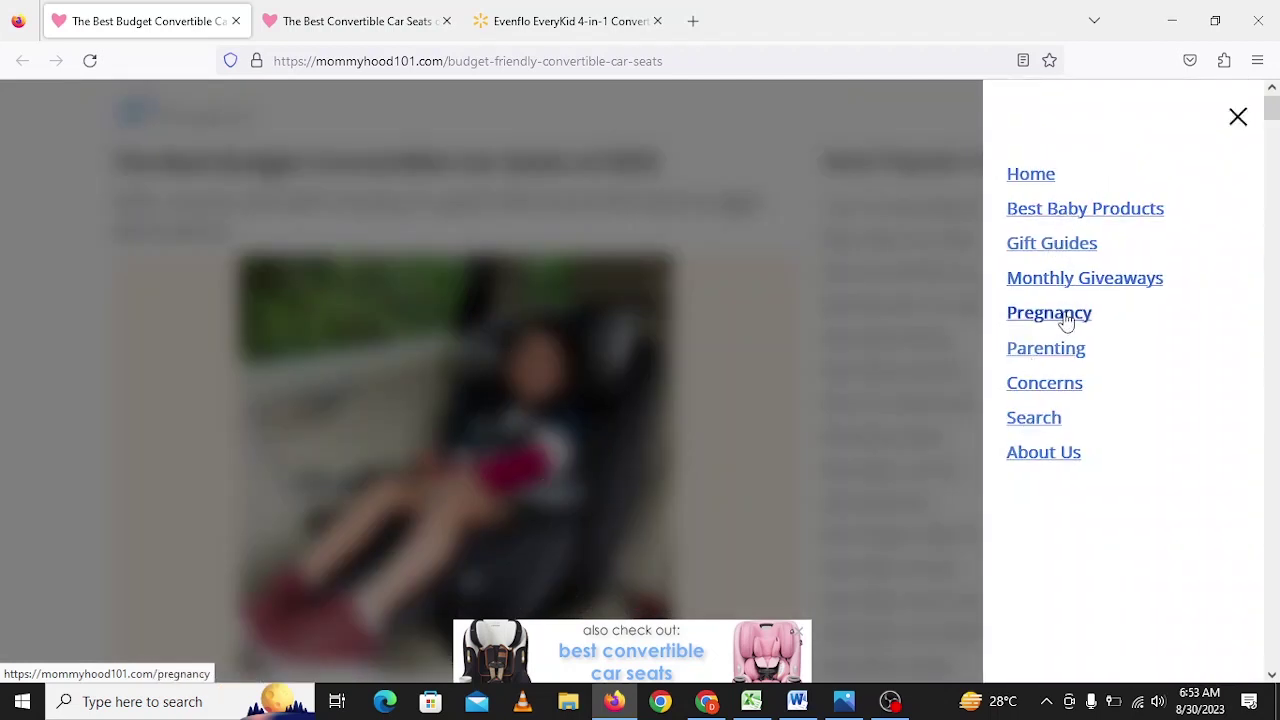
{"action": "left_click", "coordinate": [1238, 115]}
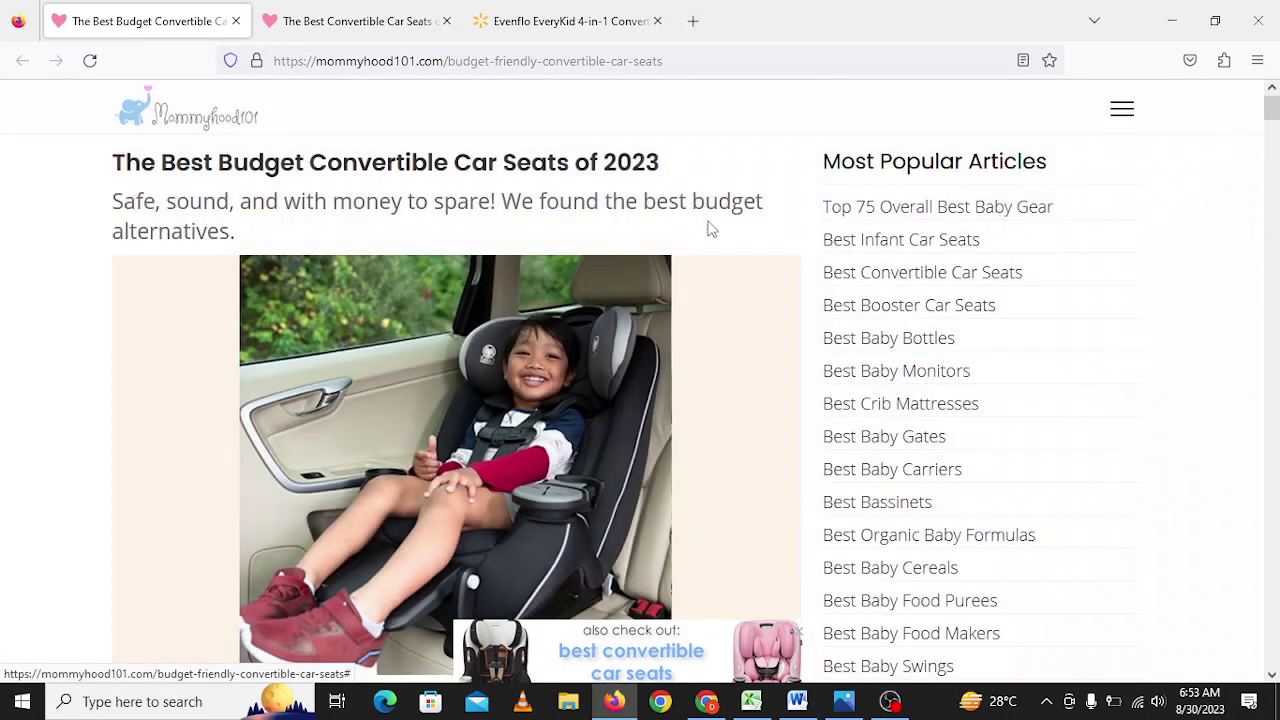
Consult the site type list in Screenshot_1.png, and copy the address of mommyhood101.com's best convertible car seats page in Firefox.
{"action": "left_click", "coordinate": [424, 12]}
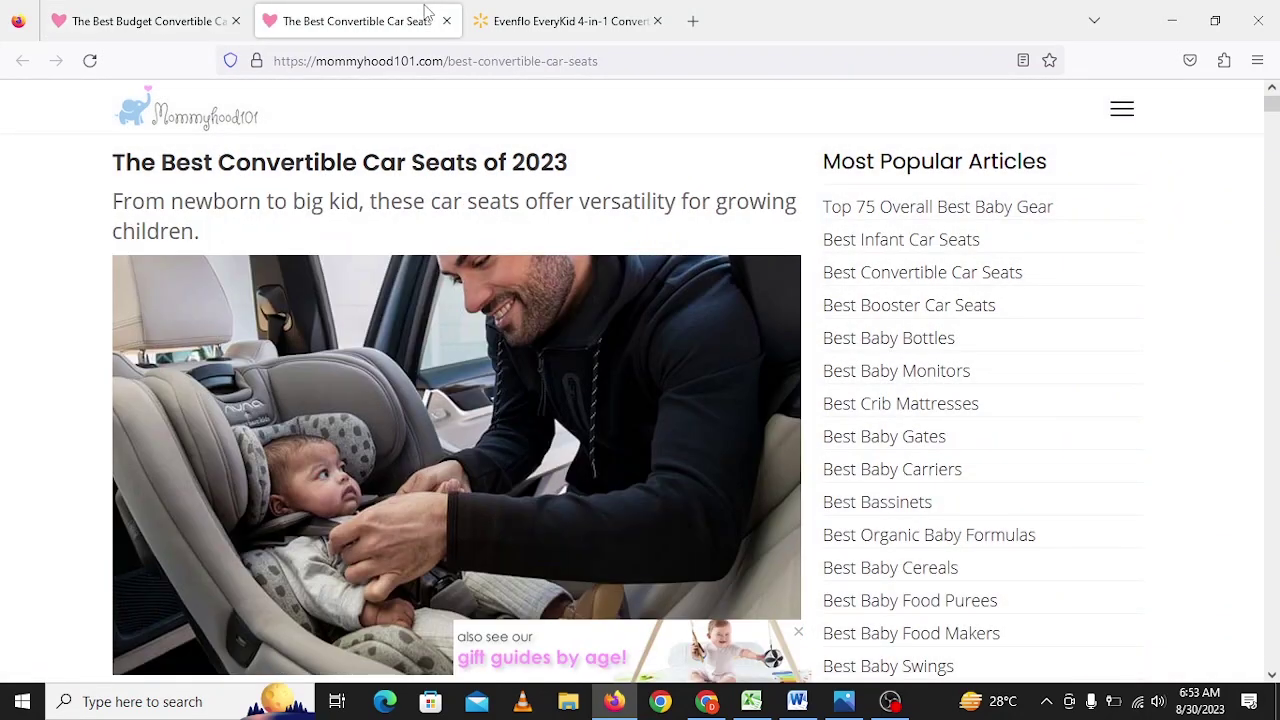
{"action": "left_click", "coordinate": [838, 706]}
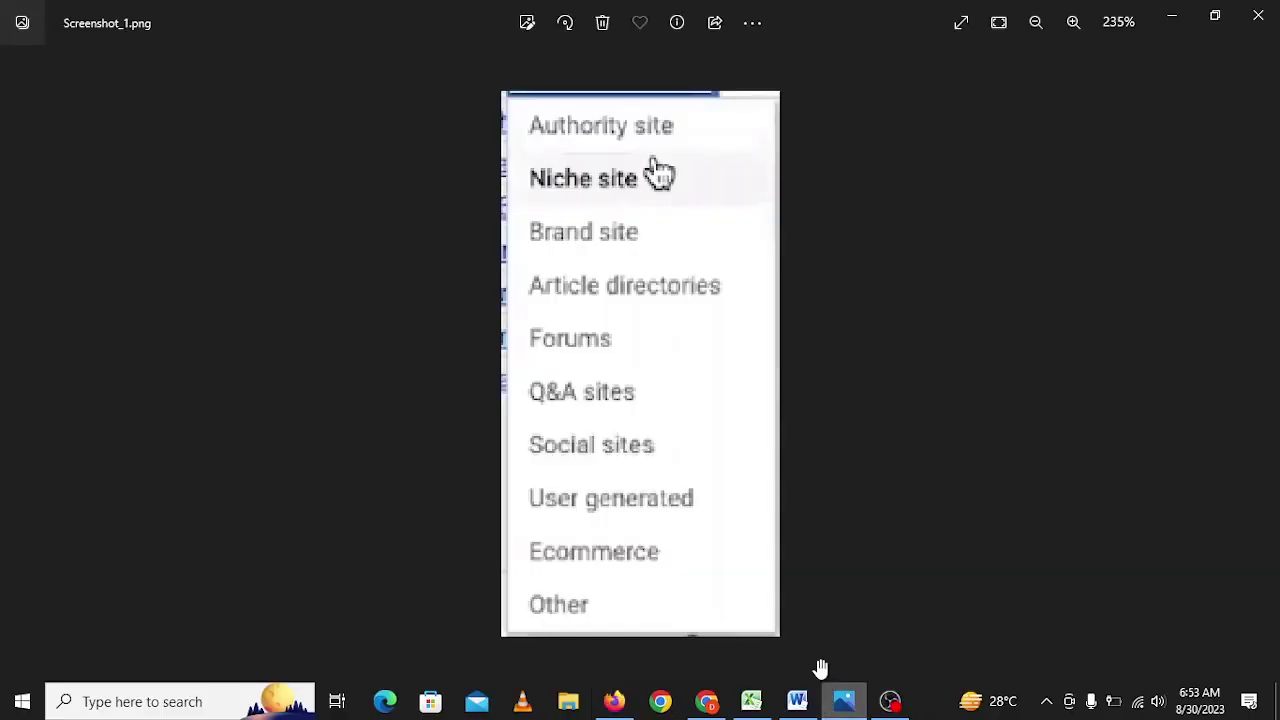
{"action": "left_click", "coordinate": [842, 703]}
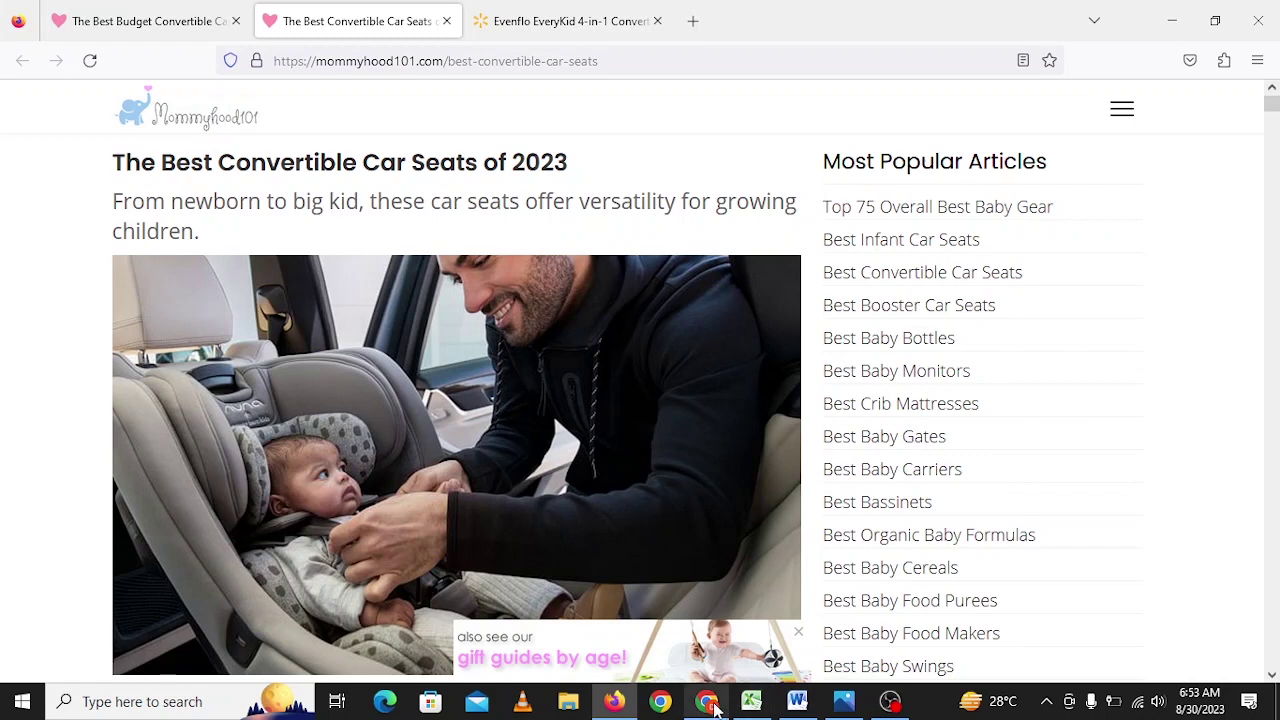
{"action": "left_click", "coordinate": [318, 63]}
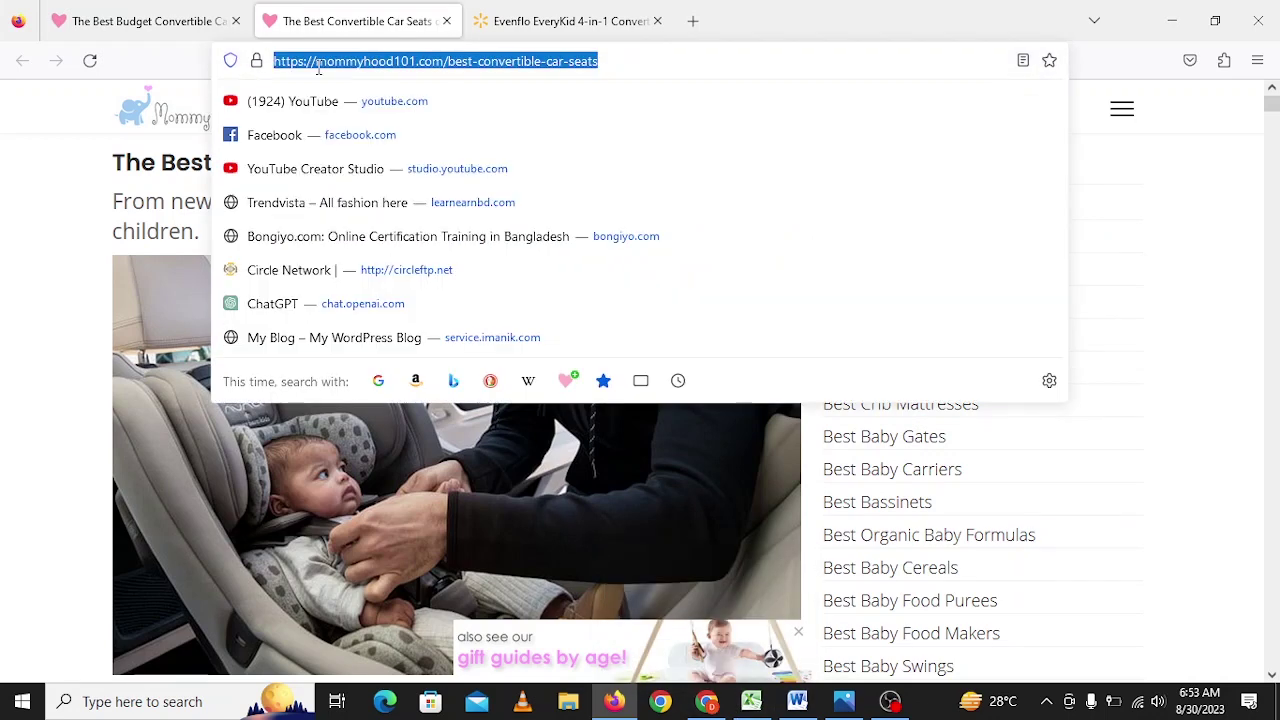
{"action": "right_click", "coordinate": [318, 64]}
{"action": "left_click", "coordinate": [348, 178]}
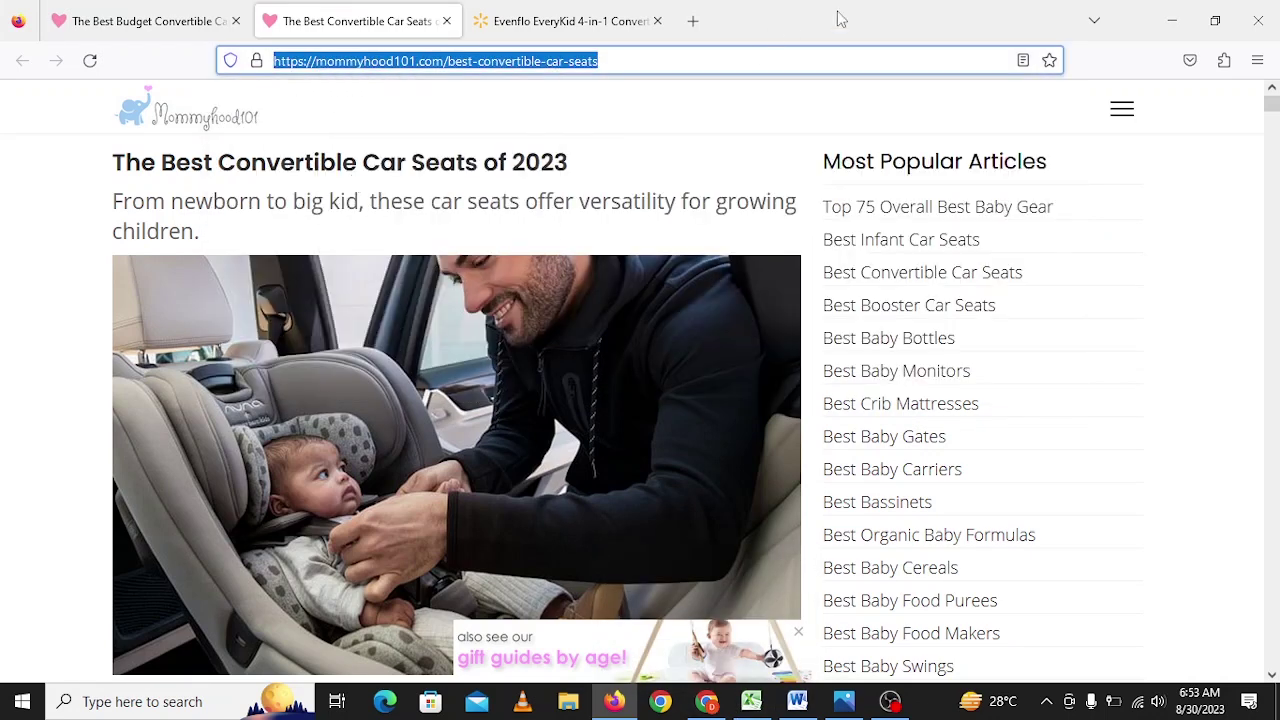
Return to the Excel competitor sheet and check the DA and PA of the mommyhood101.com link in row 21.
{"action": "left_click", "coordinate": [1172, 20]}
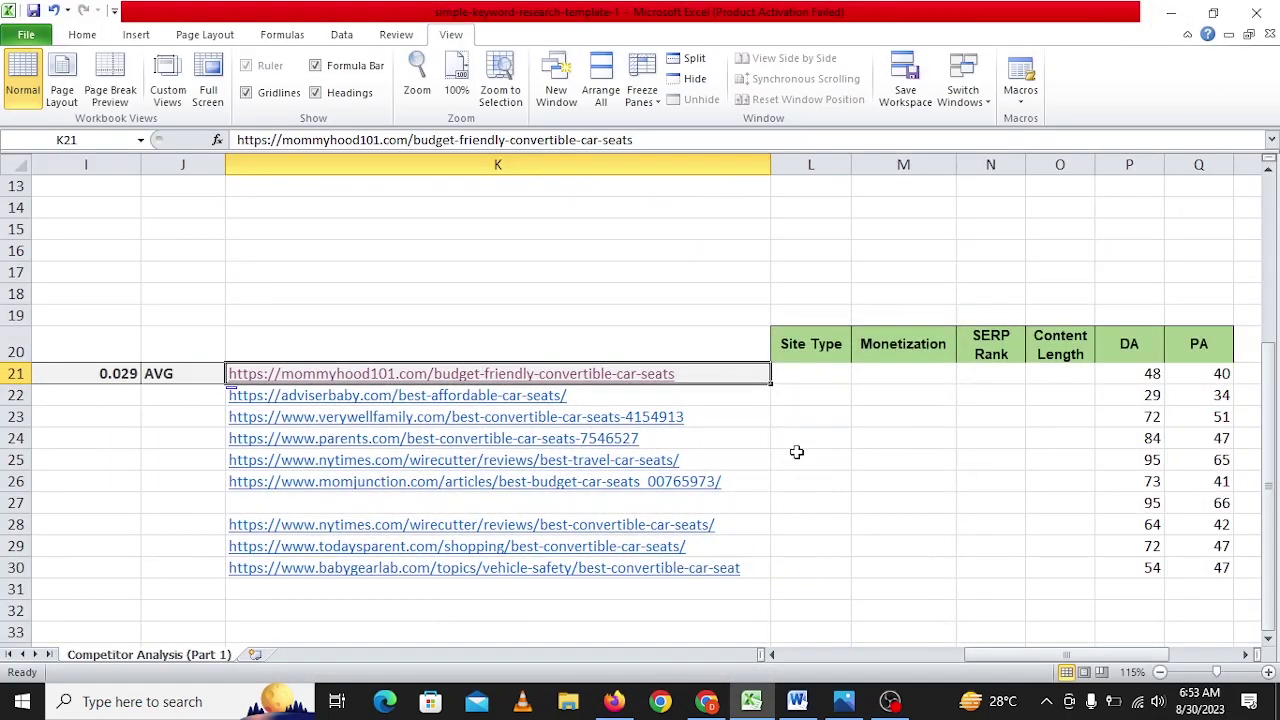
{"action": "left_click", "coordinate": [752, 704]}
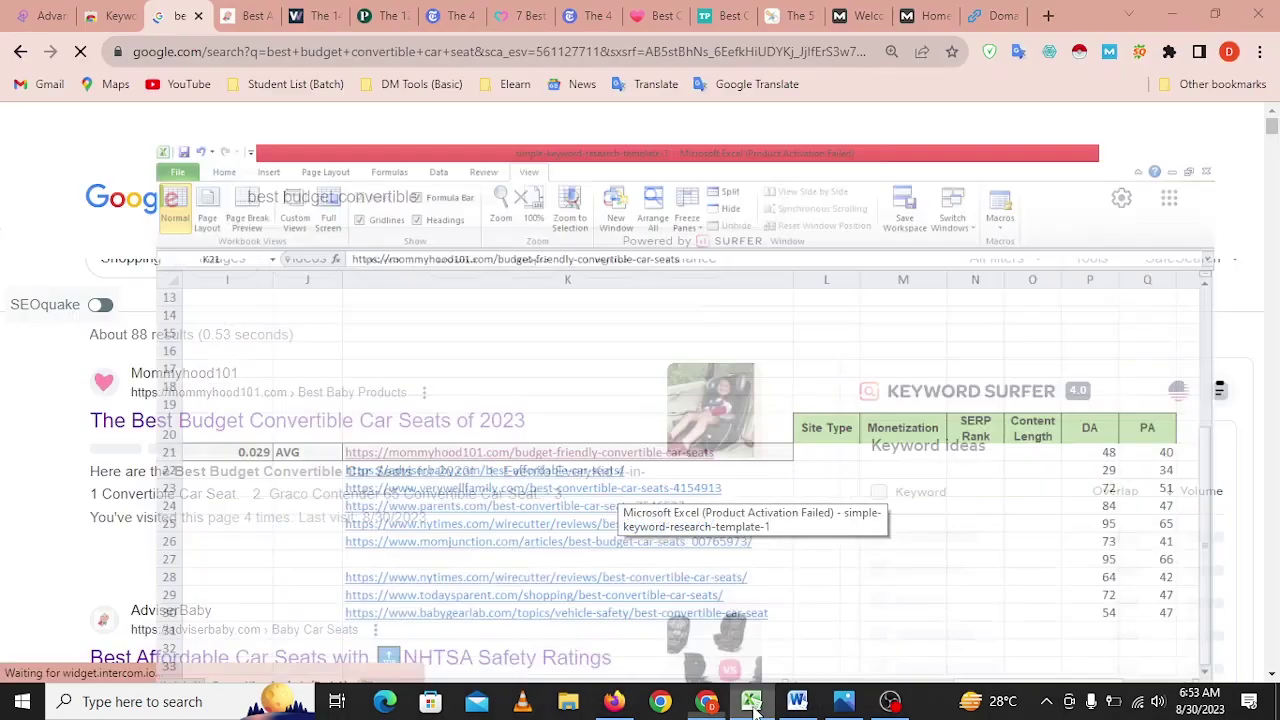
{"action": "left_click", "coordinate": [752, 704]}
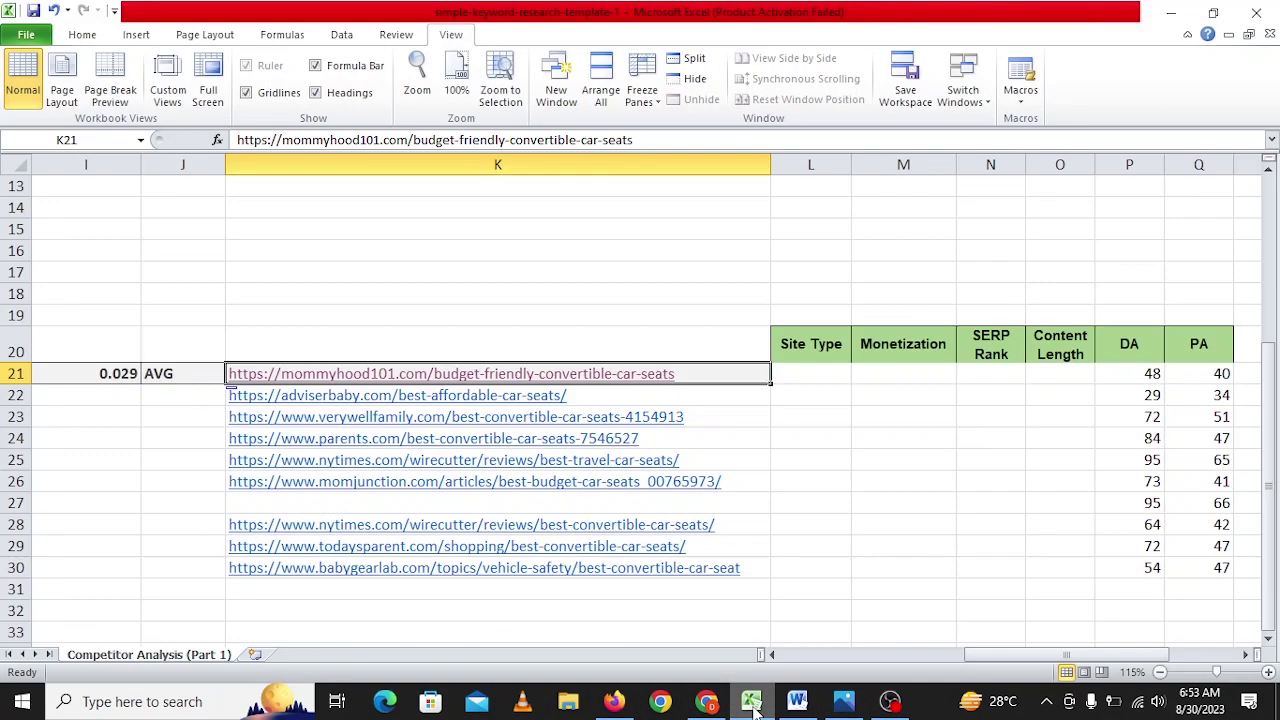
{"action": "left_click", "coordinate": [1220, 373]}
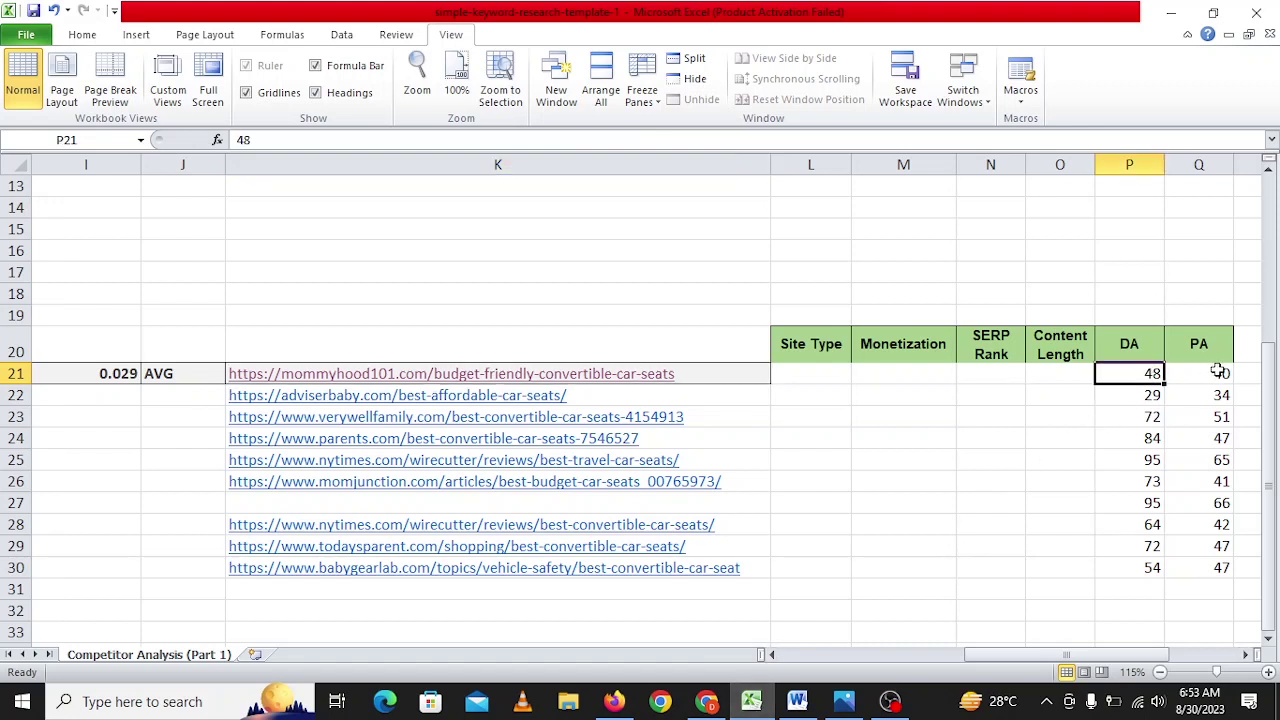
{"action": "left_click", "coordinate": [1137, 373]}
Open the nytimes.com best travel car seats link in K25 in Firefox and copy its page address.
{"action": "left_click", "coordinate": [466, 463]}
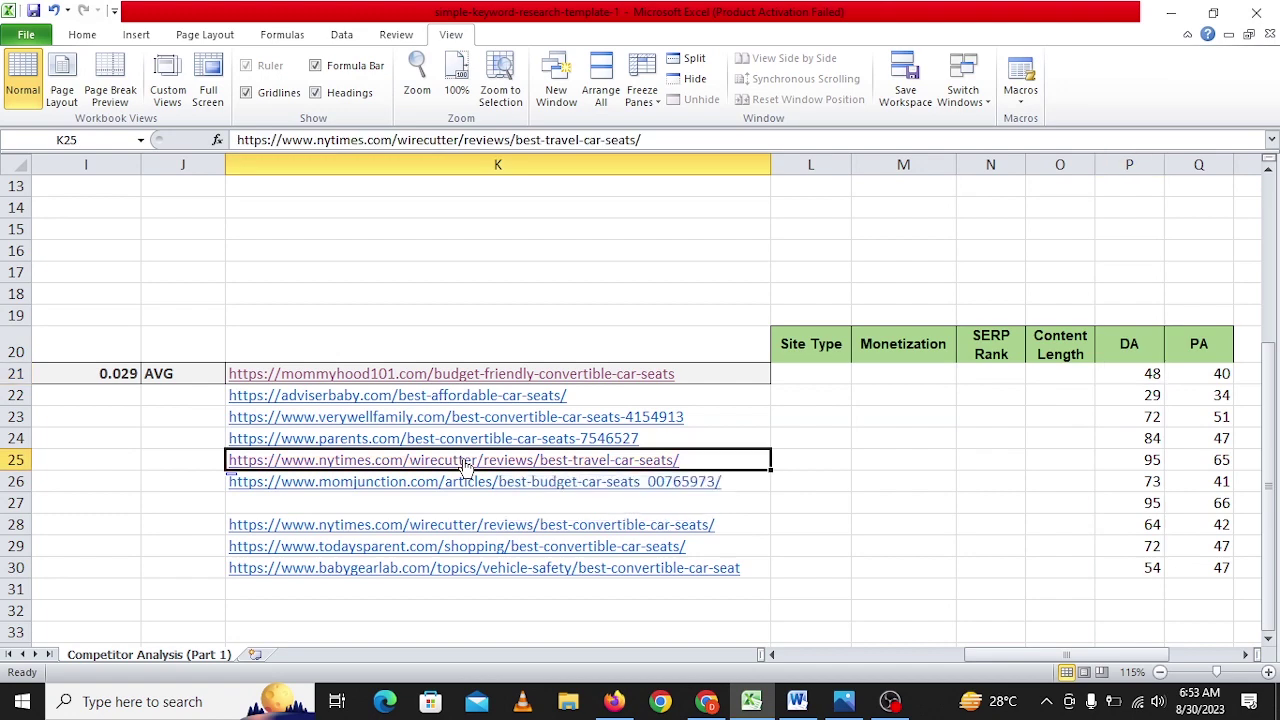
{"action": "left_click", "coordinate": [455, 470]}
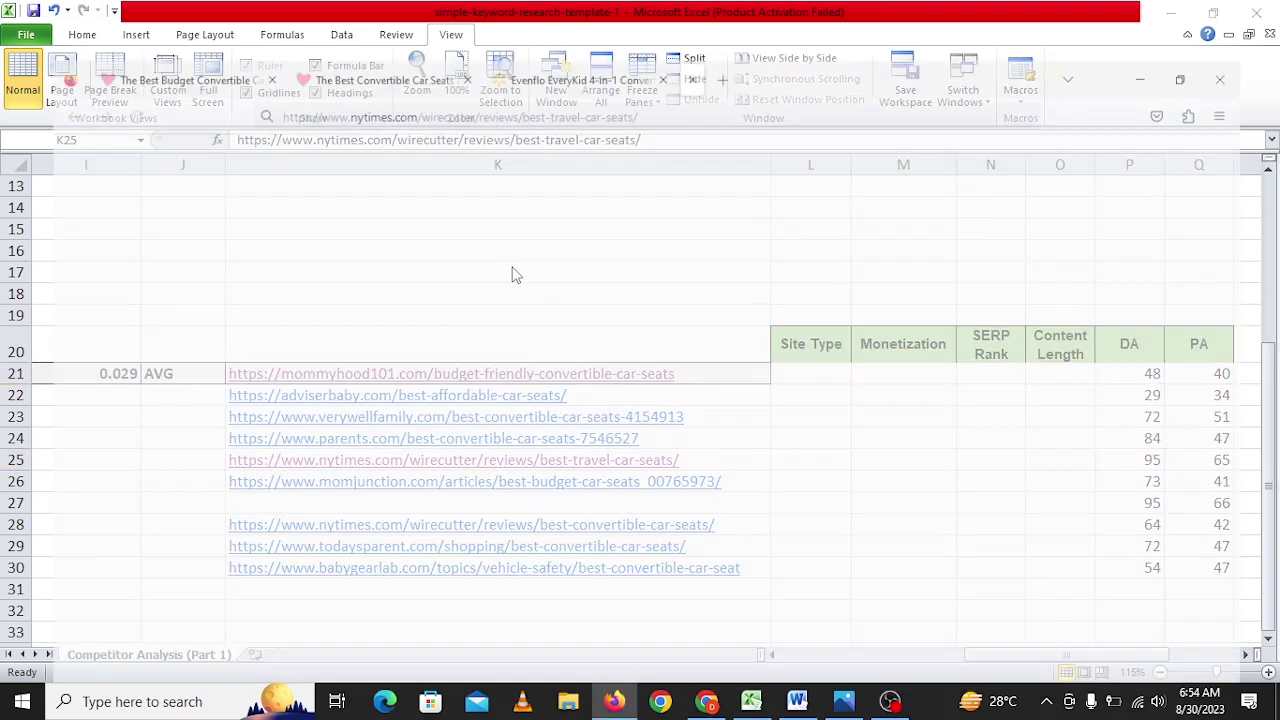
{"action": "left_click", "coordinate": [545, 62]}
{"action": "right_click", "coordinate": [545, 62]}
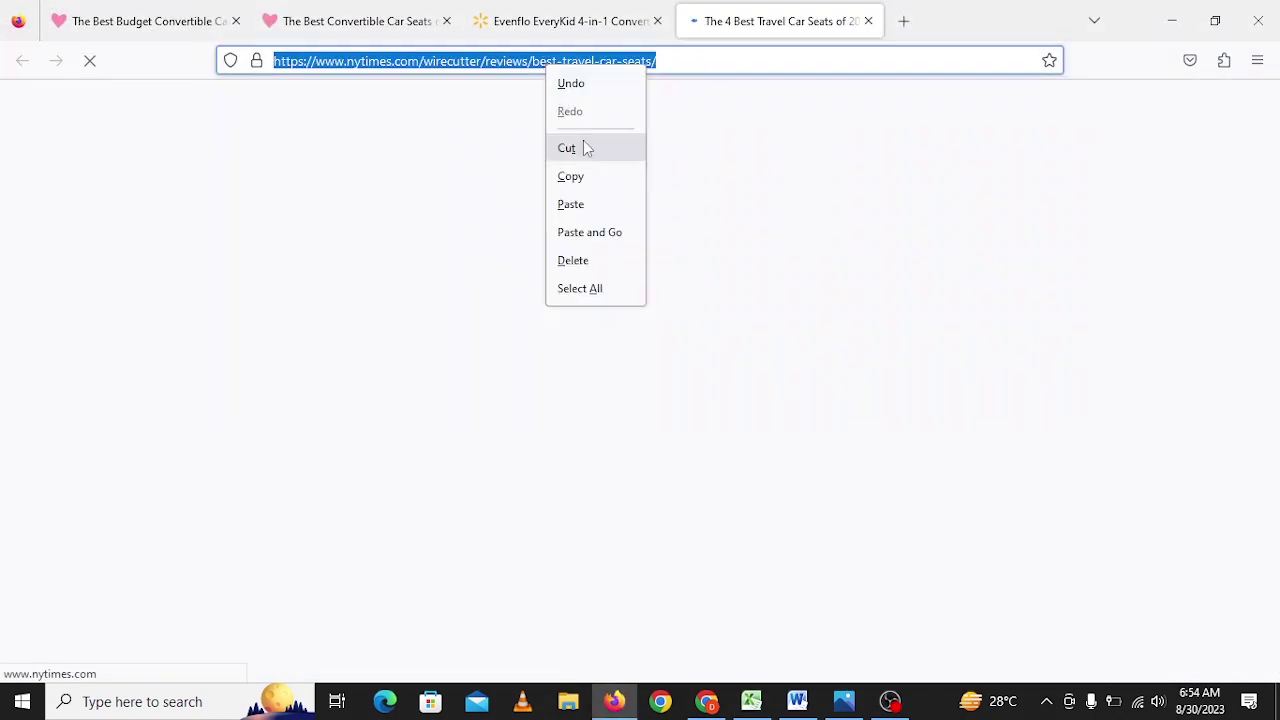
{"action": "left_click", "coordinate": [586, 181]}
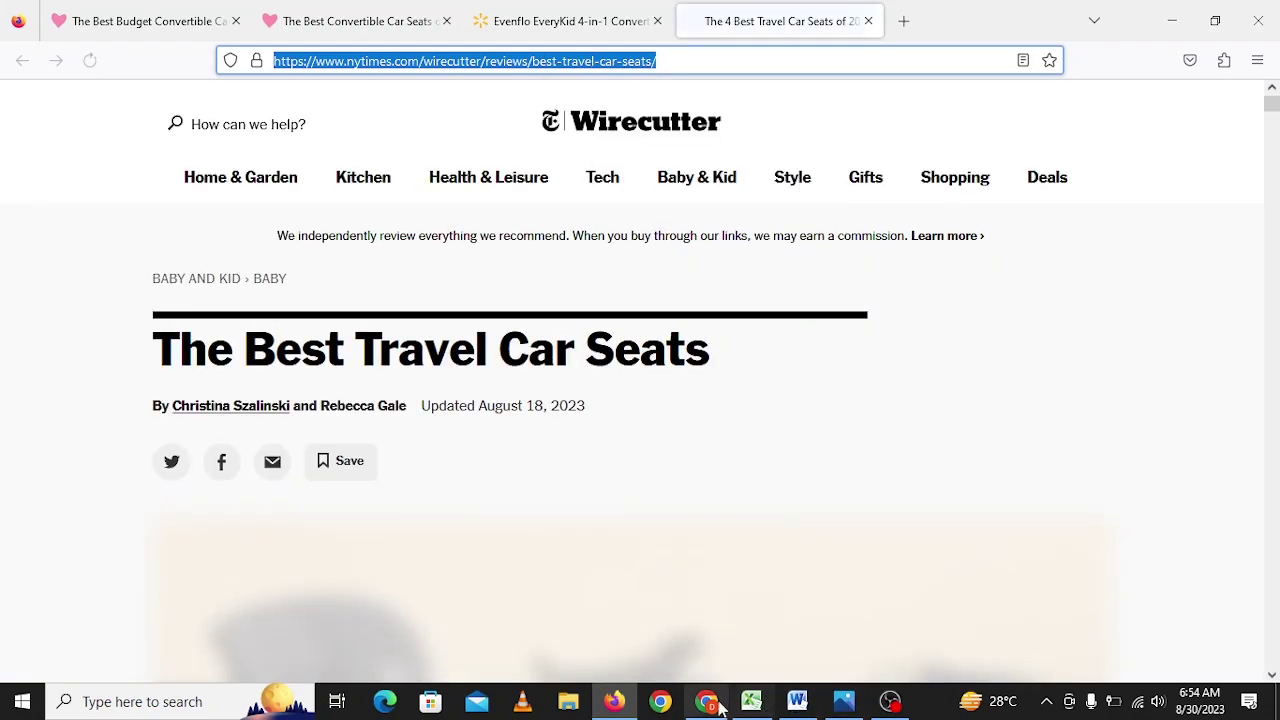
Switch to Chrome and check the DA of the nytimes.com Wirecutter travel car seats article in MozBar.
{"action": "key", "text": "alt+Tab"}
{"action": "left_click", "coordinate": [461, 10]}
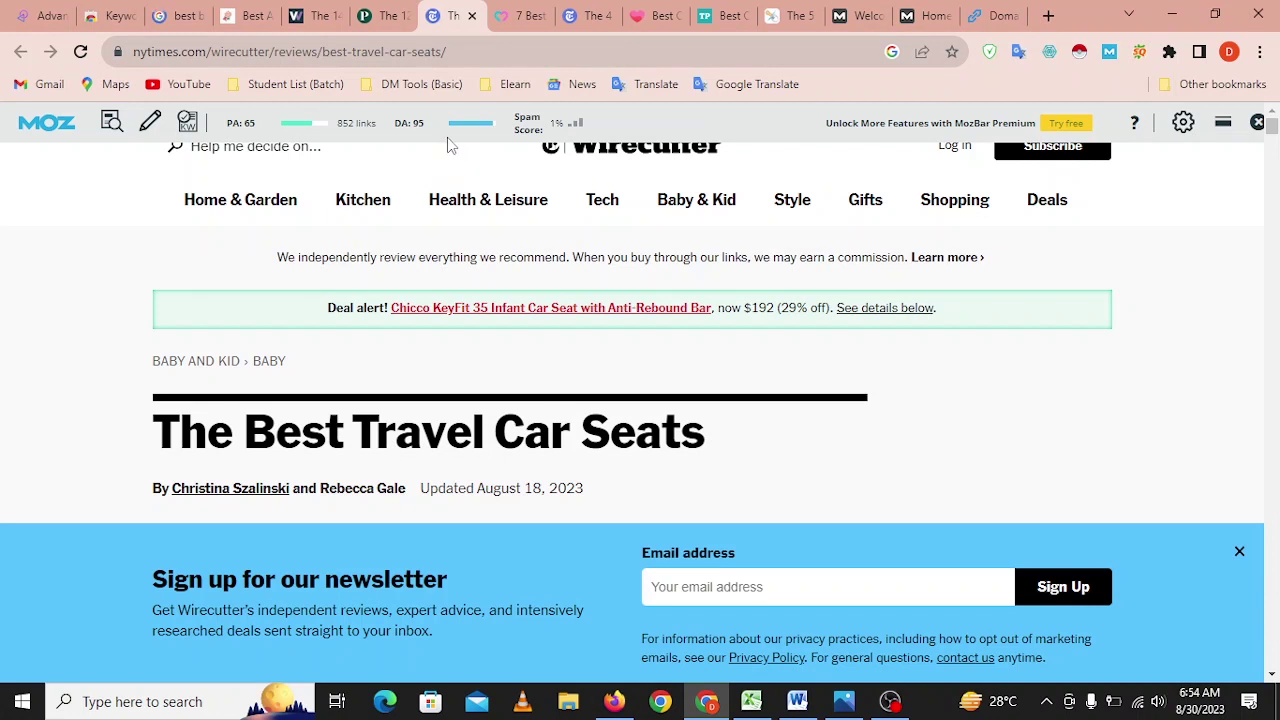
{"action": "left_click_drag", "start_coordinate": [391, 124], "coordinate": [426, 125]}
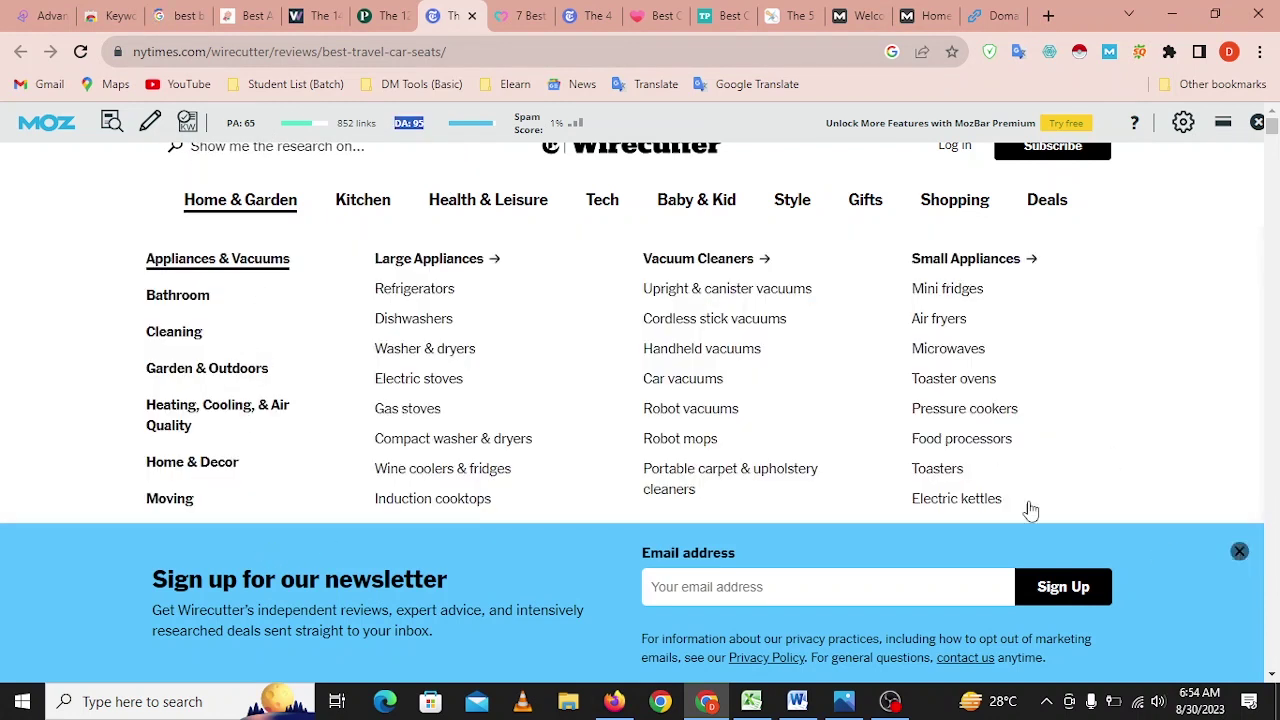
Examine the Wirecutter travel car seats article's product picks, retailer links and text to judge its site type and monetization.
{"action": "scroll", "coordinate": [372, 372], "scroll_direction": "down", "scroll_amount": 10}
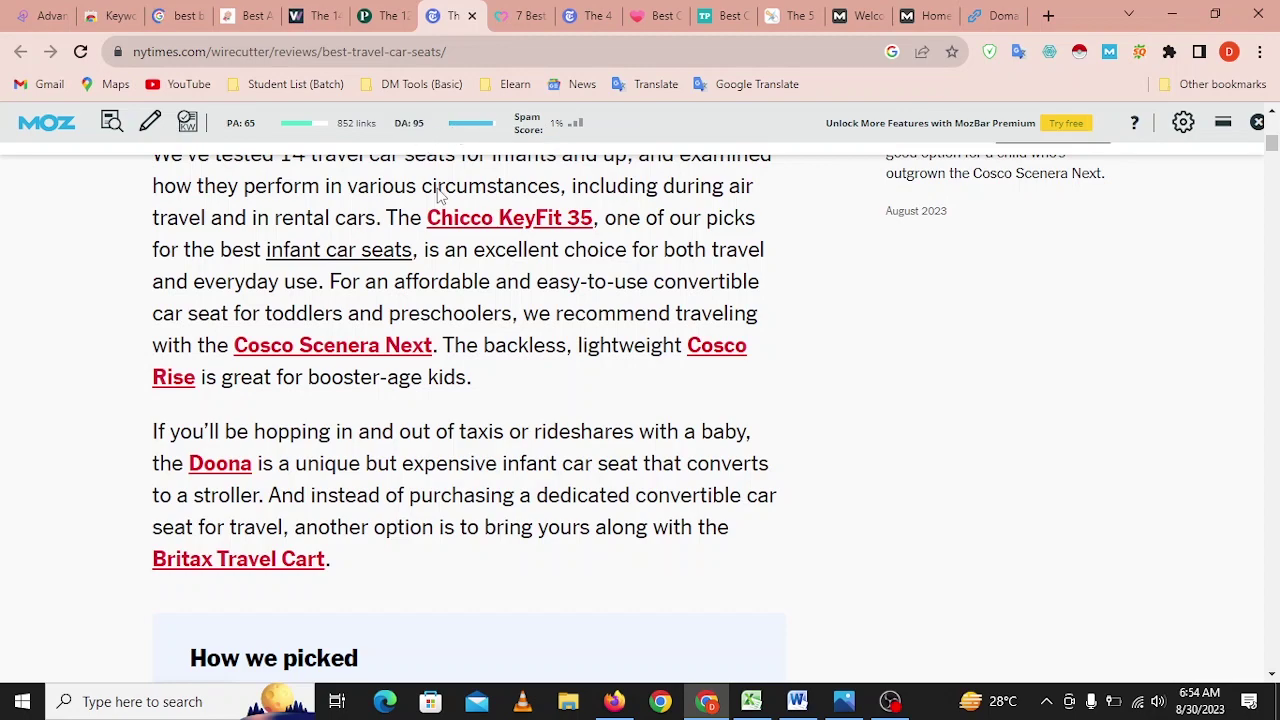
{"action": "scroll", "coordinate": [366, 443], "scroll_direction": "down", "scroll_amount": 10}
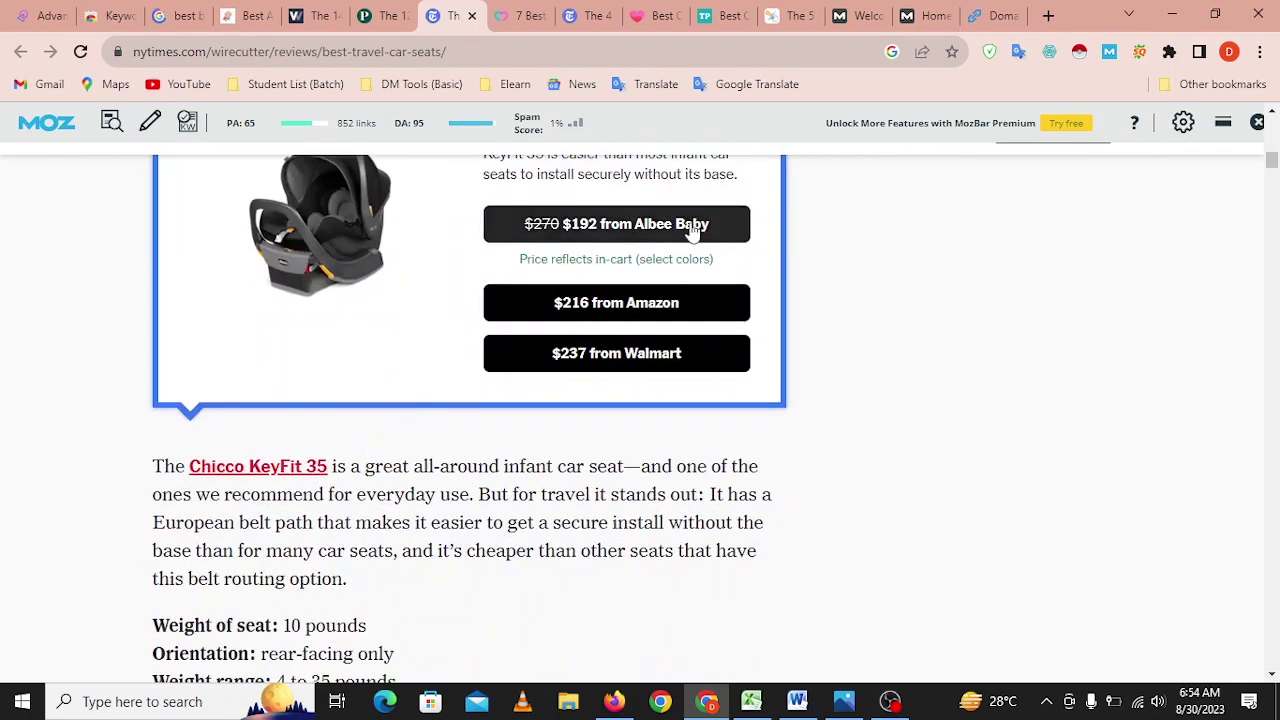
{"action": "scroll", "coordinate": [580, 366], "scroll_direction": "up", "scroll_amount": 3}
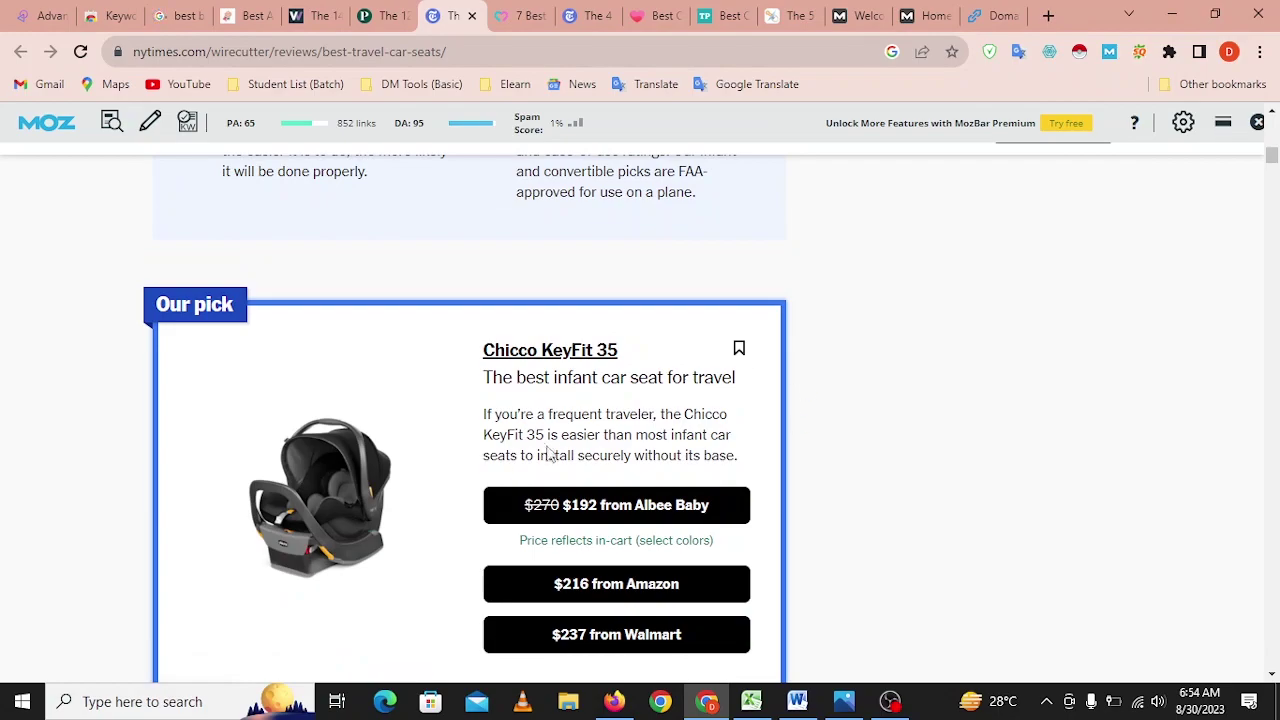
{"action": "scroll", "coordinate": [319, 511], "scroll_direction": "down", "scroll_amount": 10}
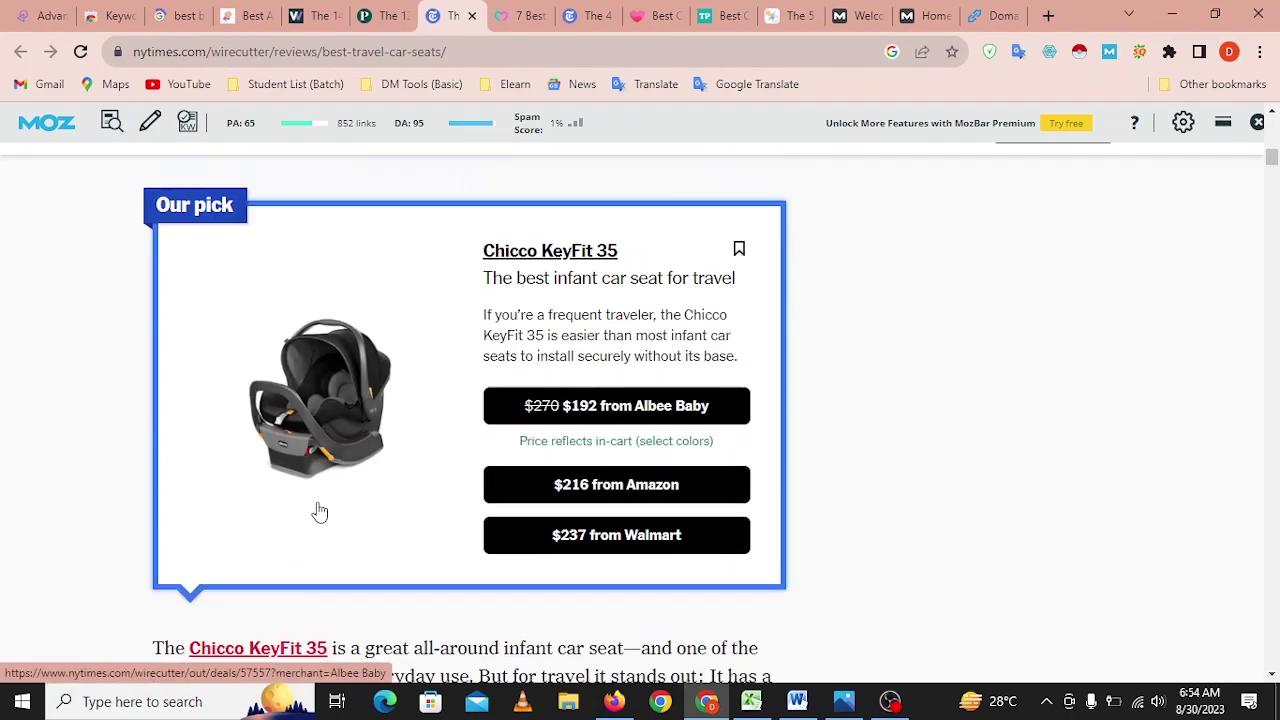
{"action": "scroll", "coordinate": [319, 511], "scroll_direction": "down", "scroll_amount": 15}
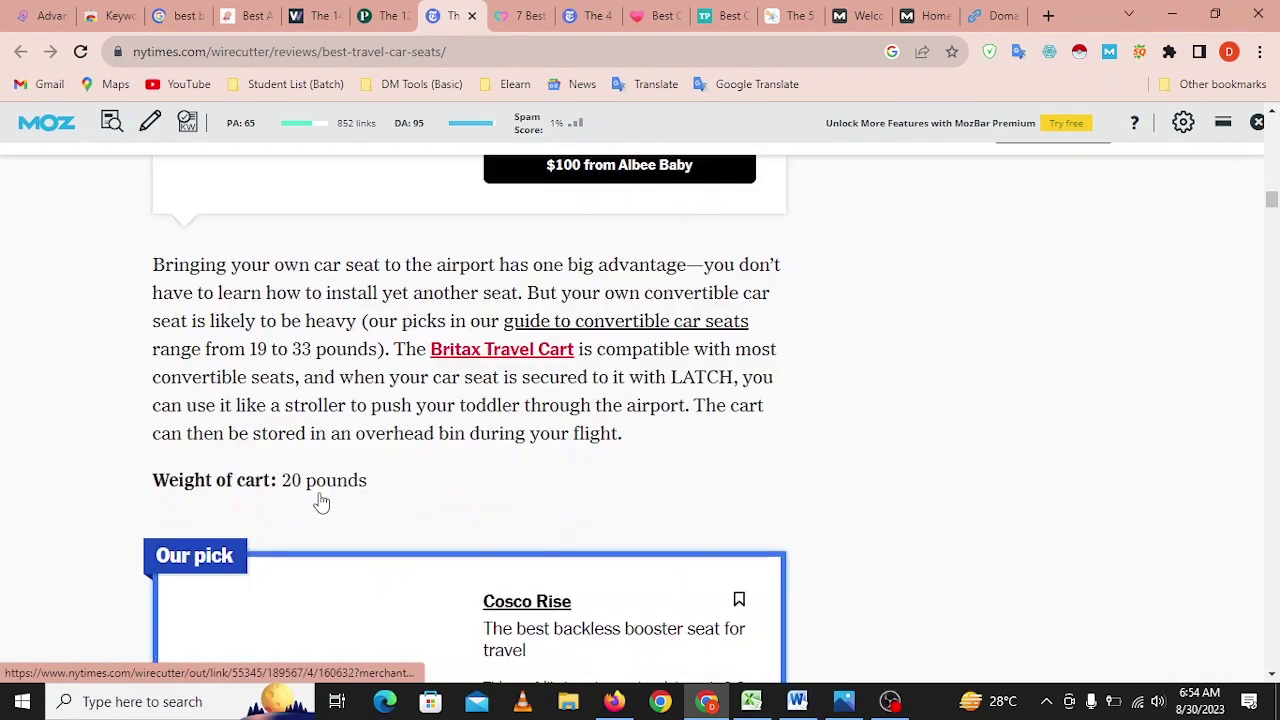
{"action": "scroll", "coordinate": [319, 493], "scroll_direction": "down", "scroll_amount": 11}
{"action": "scroll", "coordinate": [321, 491], "scroll_direction": "up", "scroll_amount": 12}
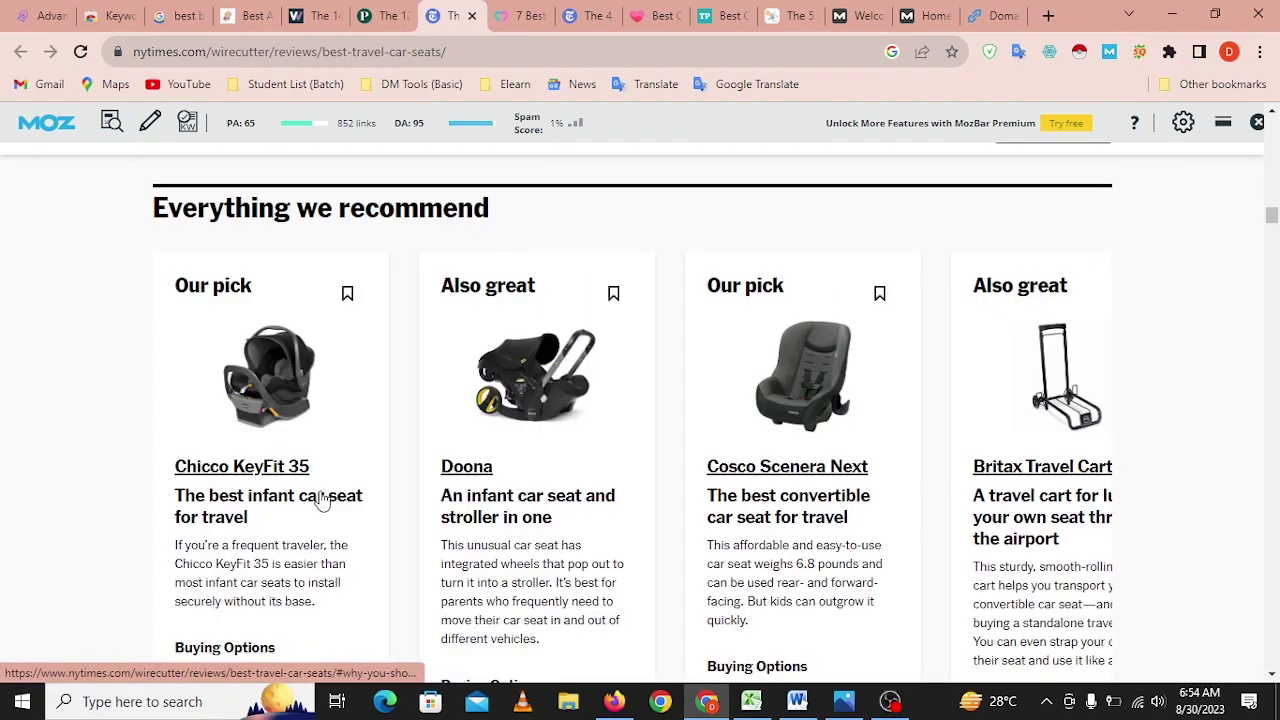
{"action": "scroll", "coordinate": [321, 497], "scroll_direction": "up", "scroll_amount": 4}
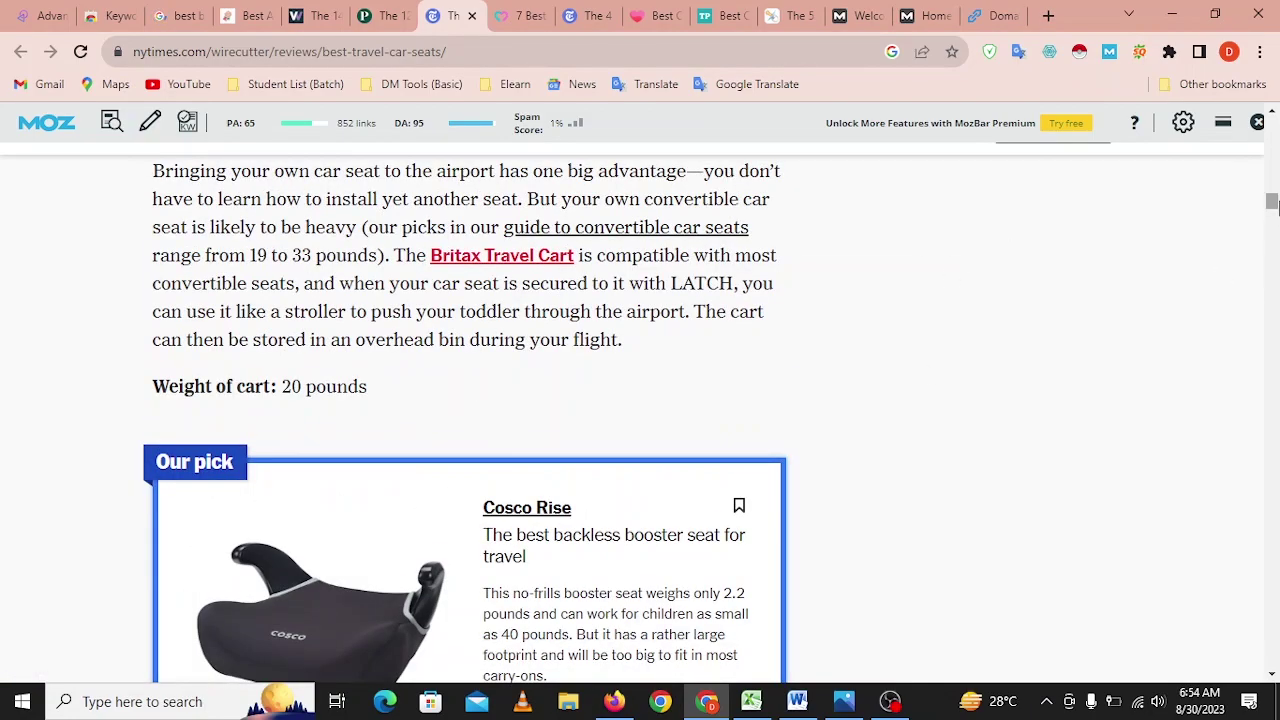
{"action": "left_click_drag", "start_coordinate": [1276, 202], "coordinate": [1276, 314]}
{"action": "scroll", "coordinate": [260, 475], "scroll_direction": "down", "scroll_amount": 6}
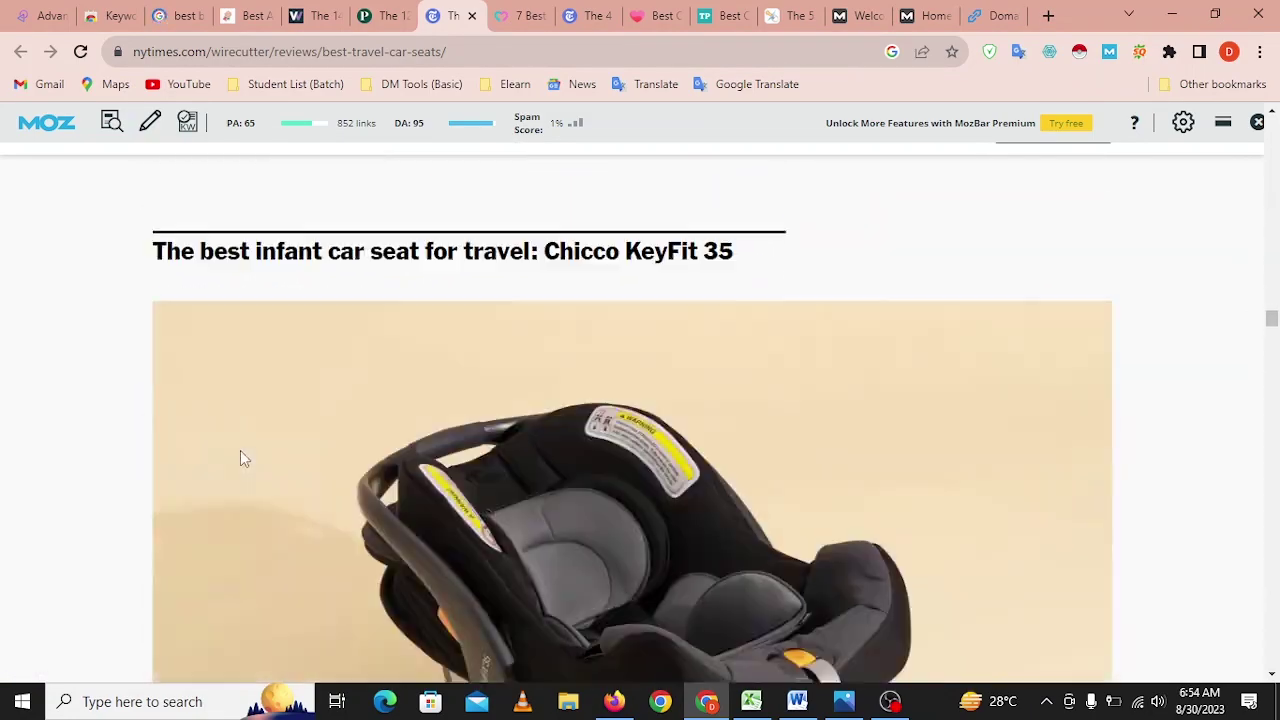
{"action": "scroll", "coordinate": [240, 459], "scroll_direction": "down", "scroll_amount": 12}
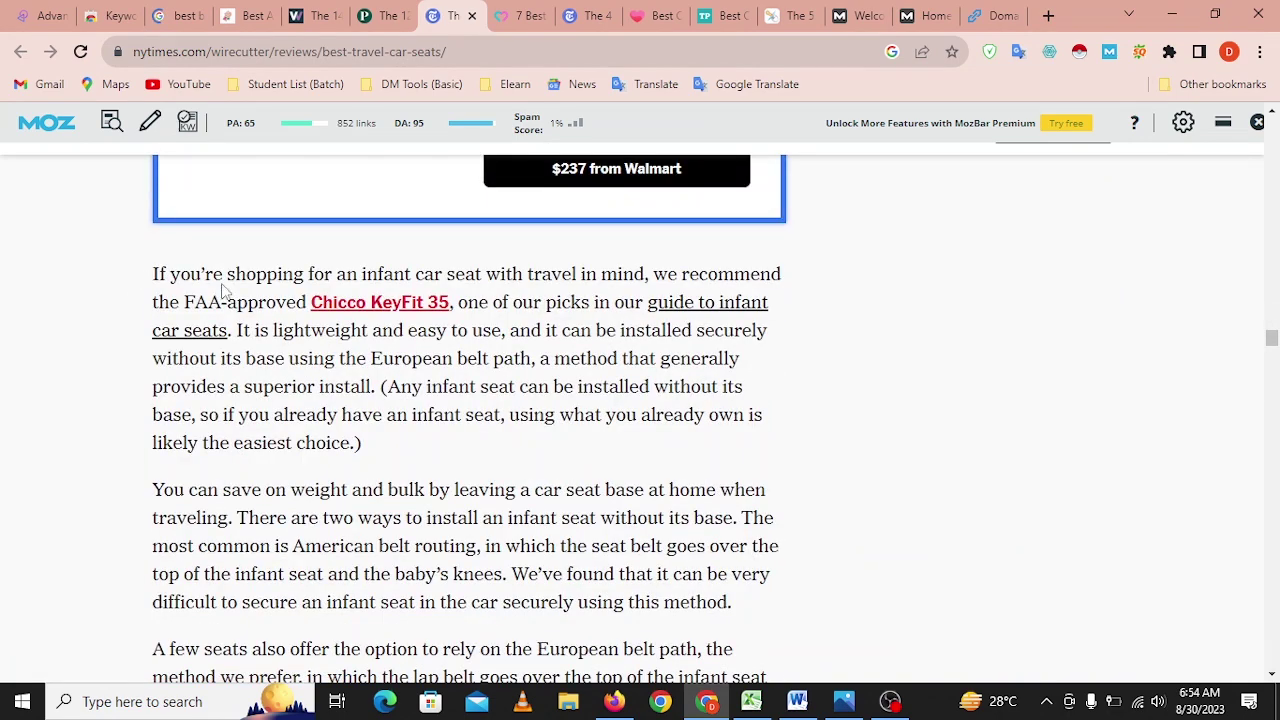
{"action": "triple_click", "coordinate": [519, 465]}
{"action": "left_click", "coordinate": [440, 412]}
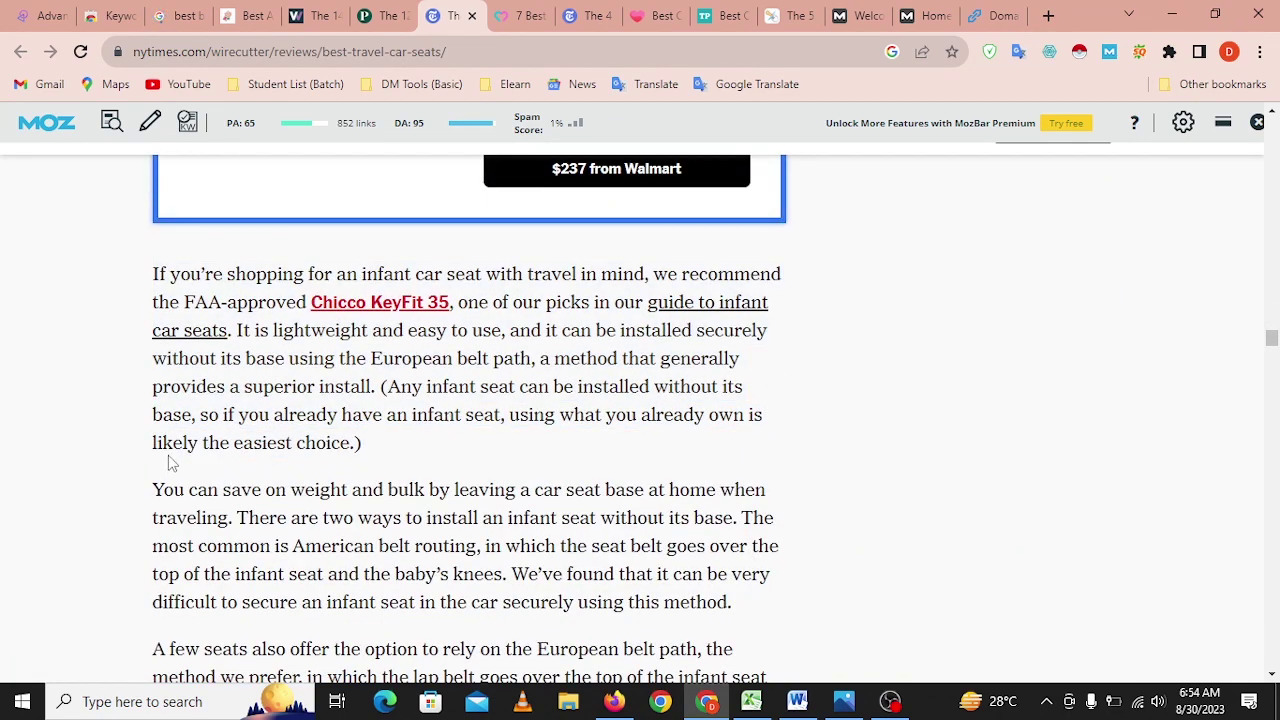
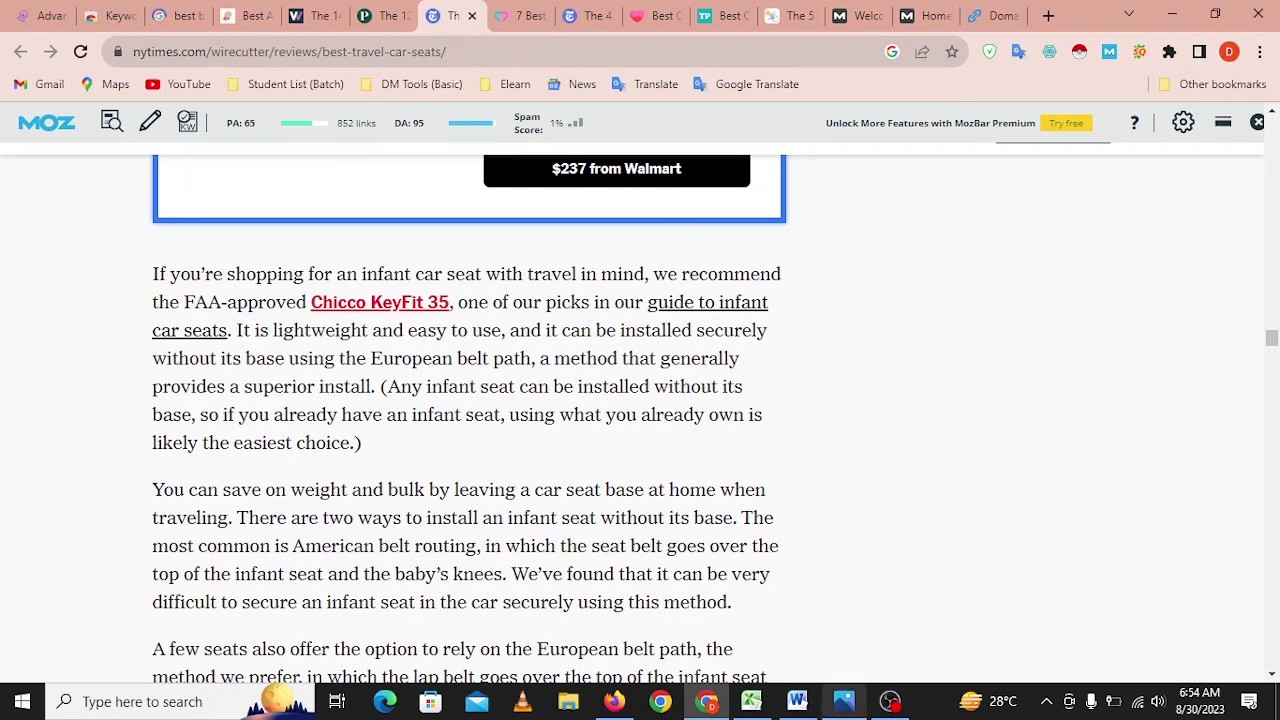
Switch to Excel and enter "Niche Site" as the Site Type for the mommyhood101.com link in L21.
{"action": "left_click", "coordinate": [751, 701]}
{"action": "left_click", "coordinate": [800, 375]}
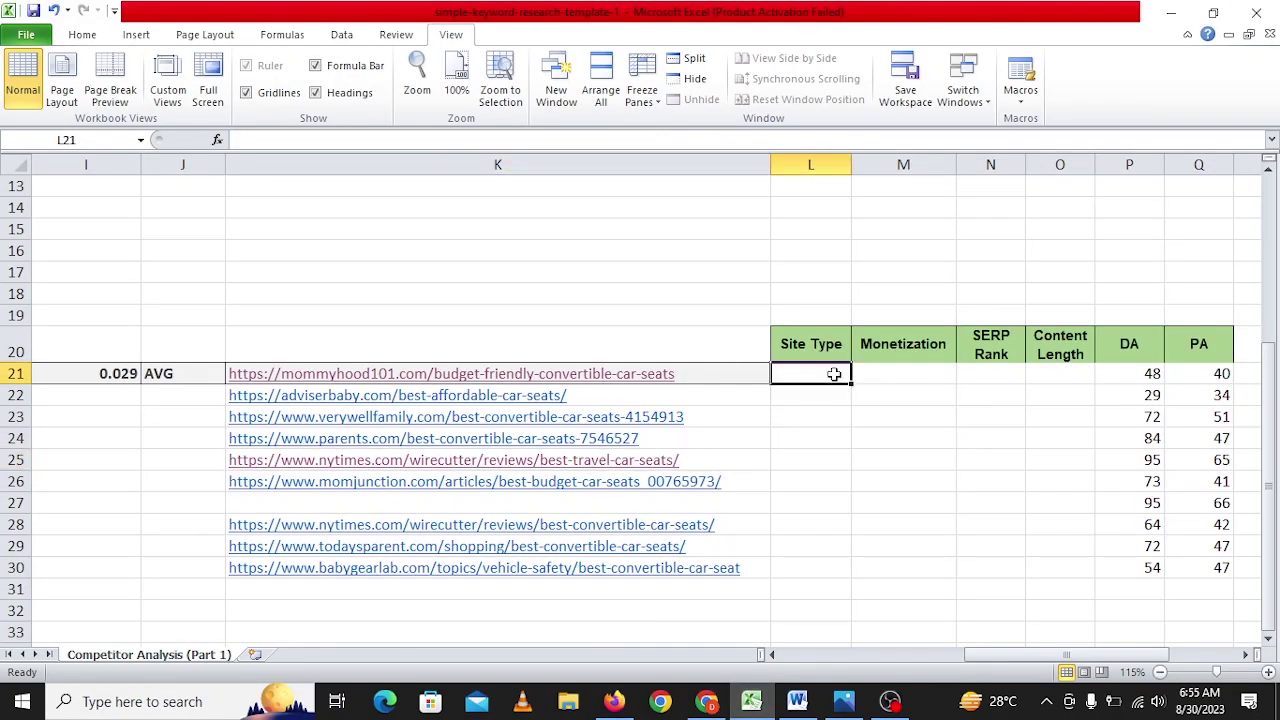
{"action": "type", "text": "Niche Site"}
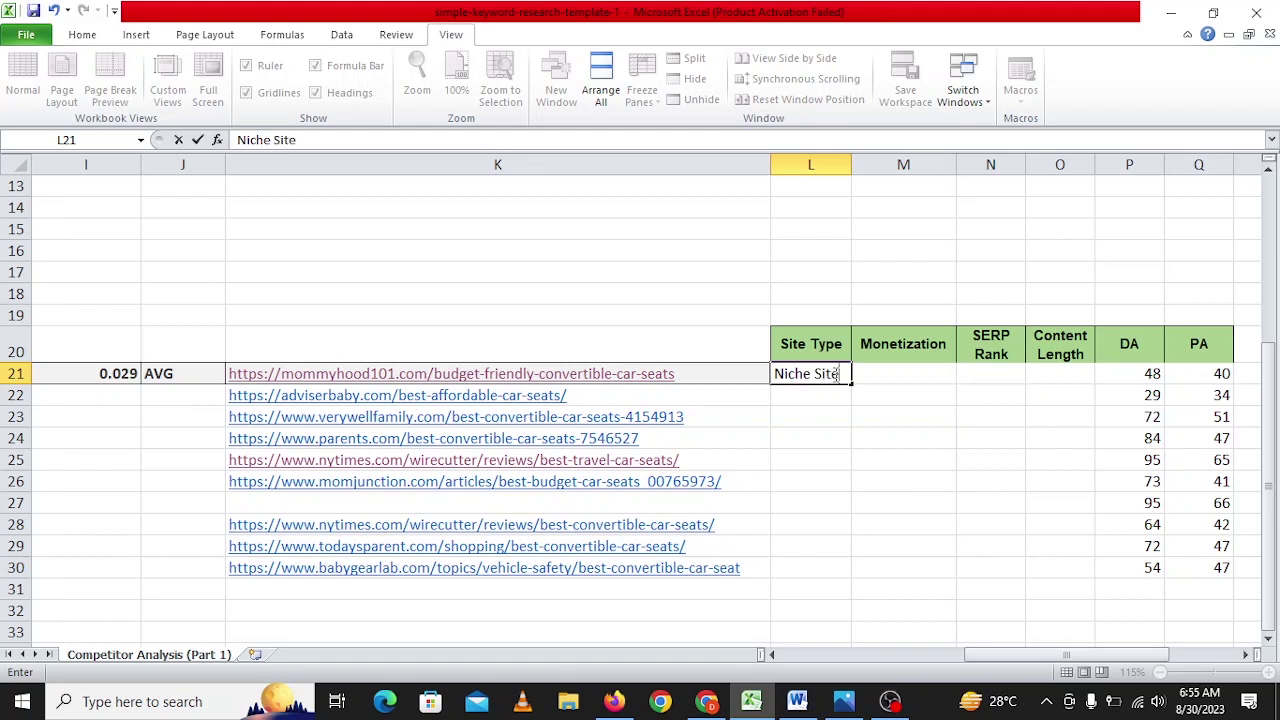
{"action": "key", "text": "Return"}
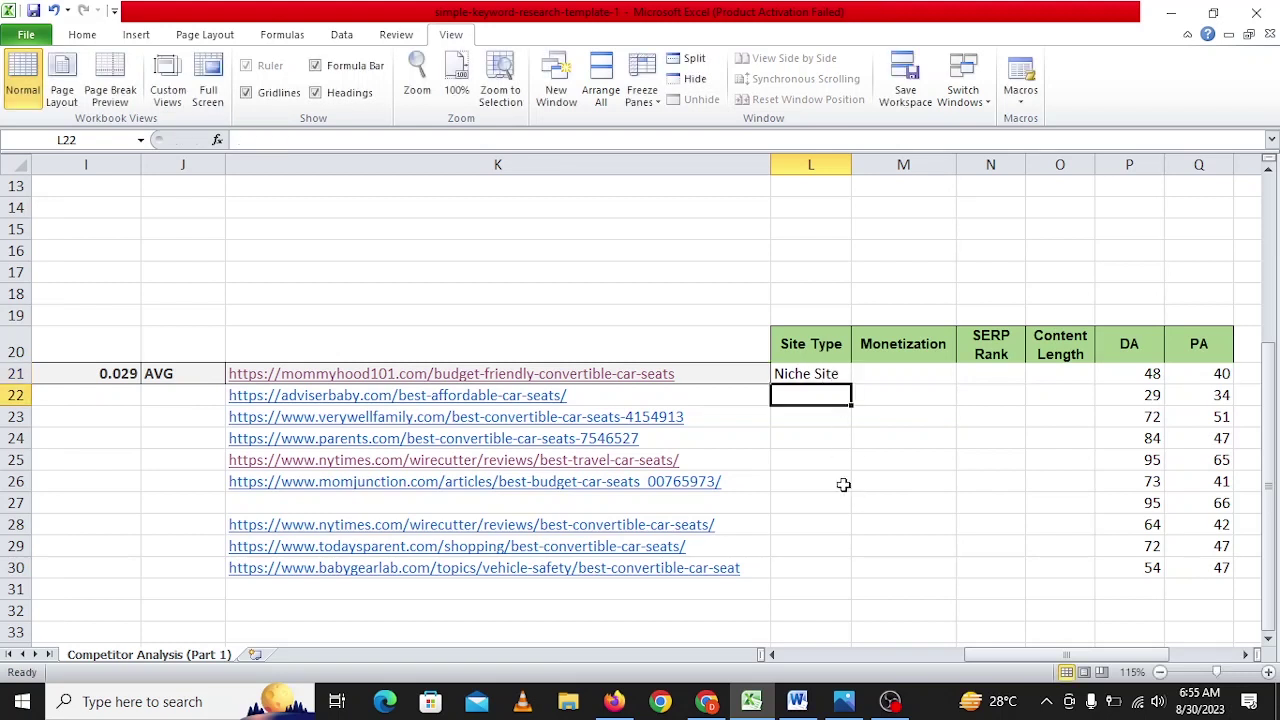
Enter "Authority" as the Site Type for the nytimes.com best travel car seats link in L25.
{"action": "left_click", "coordinate": [805, 455]}
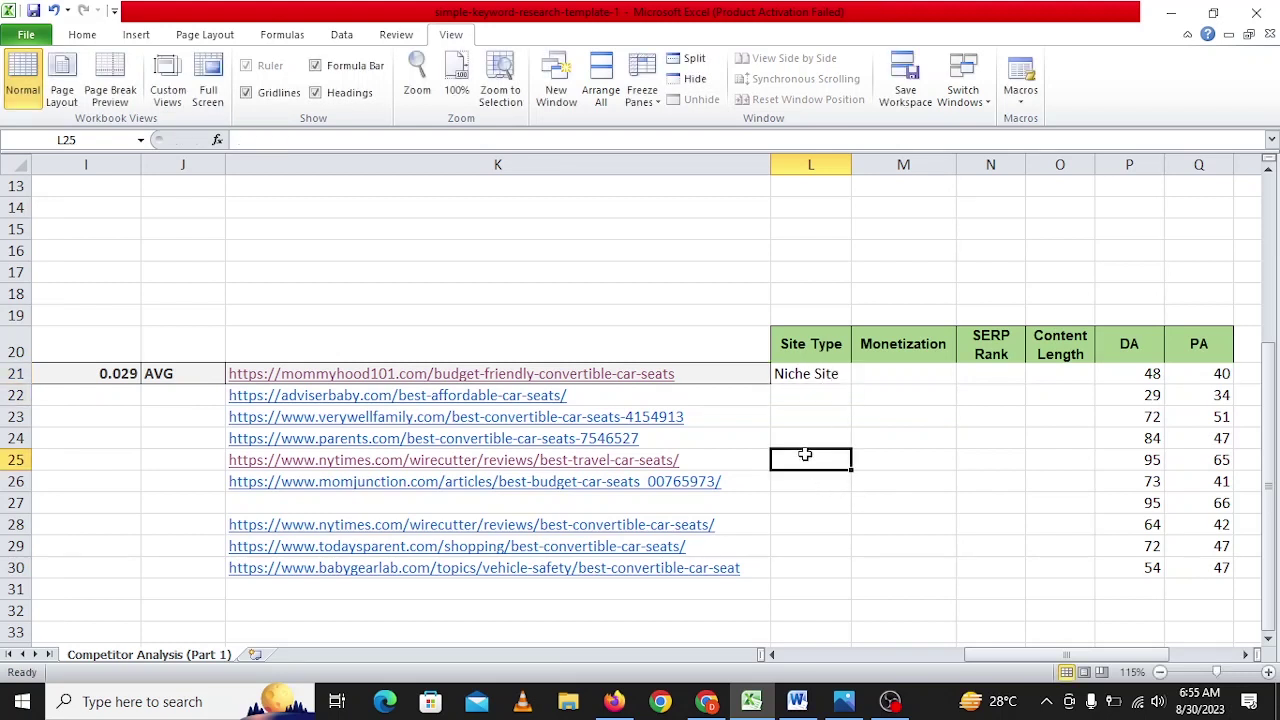
{"action": "type", "text": "Authority"}
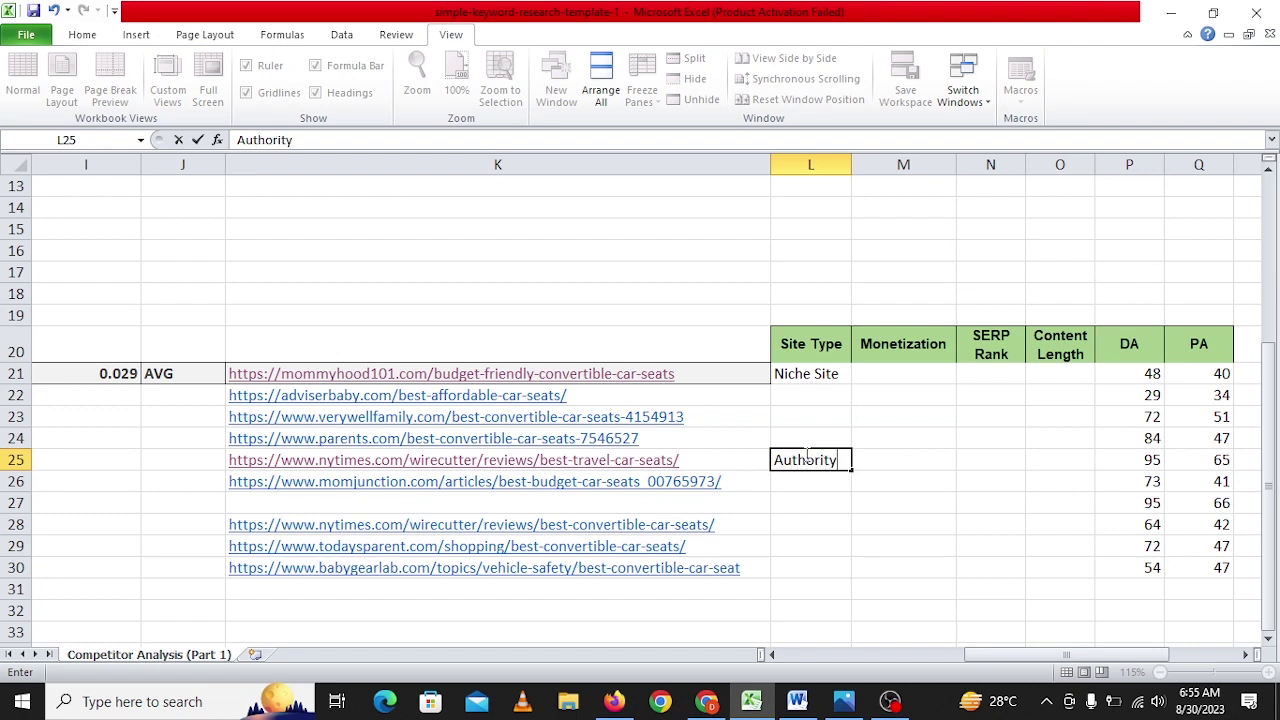
{"action": "key", "text": "Return"}
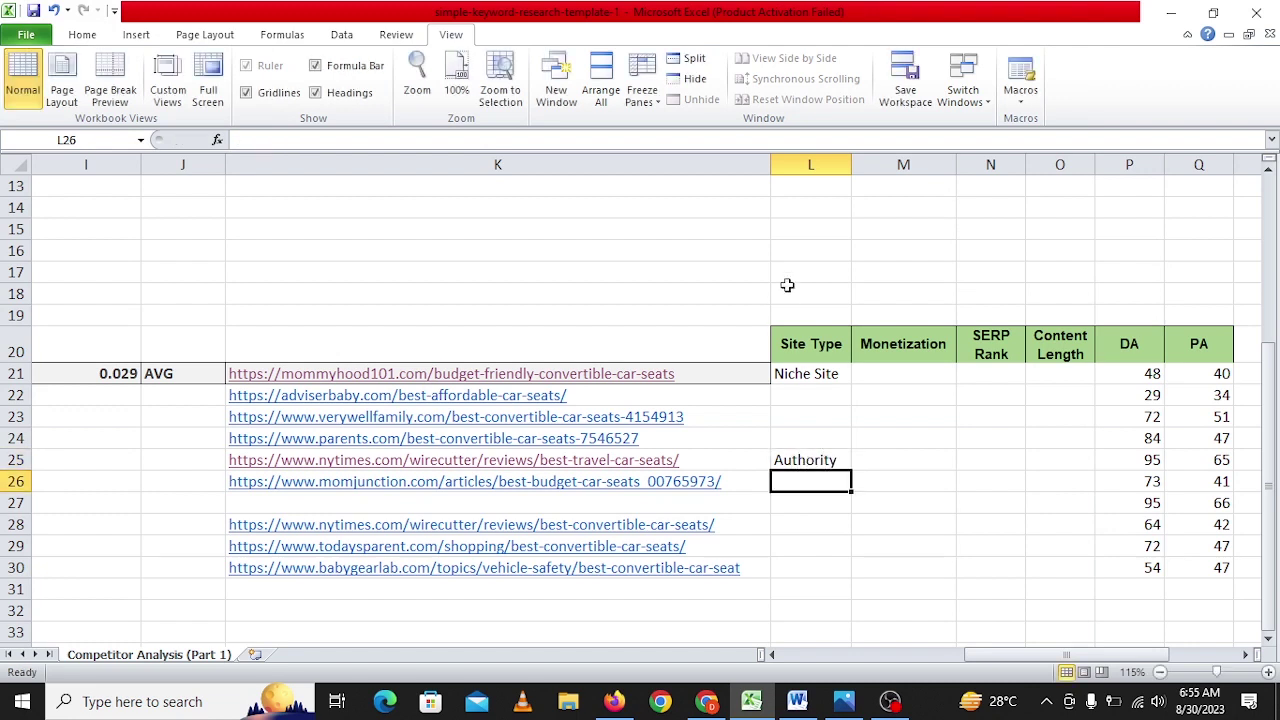
Enter "Walmart,Adsense" as the Monetization for mommyhood101.com in M21 and widen column M to fit the text.
{"action": "left_click", "coordinate": [912, 373]}
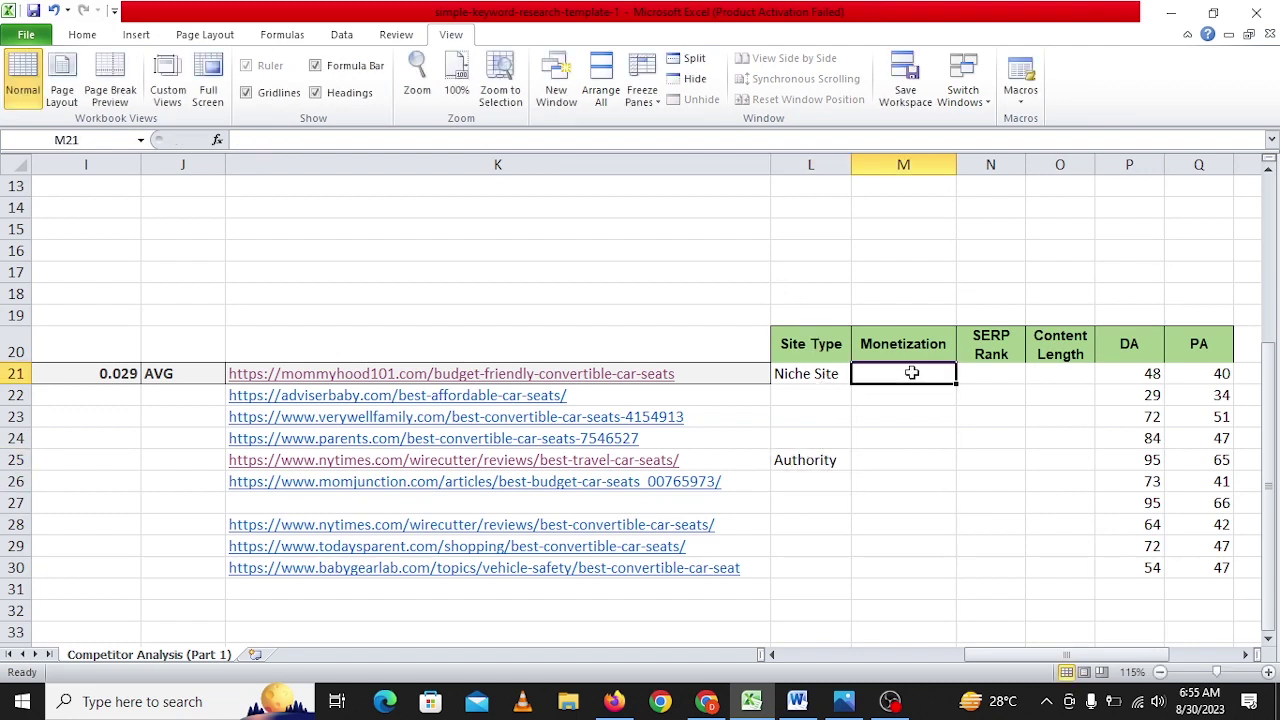
{"action": "left_click", "coordinate": [812, 373]}
{"action": "left_click", "coordinate": [884, 371]}
{"action": "type", "text": "Walmart"}
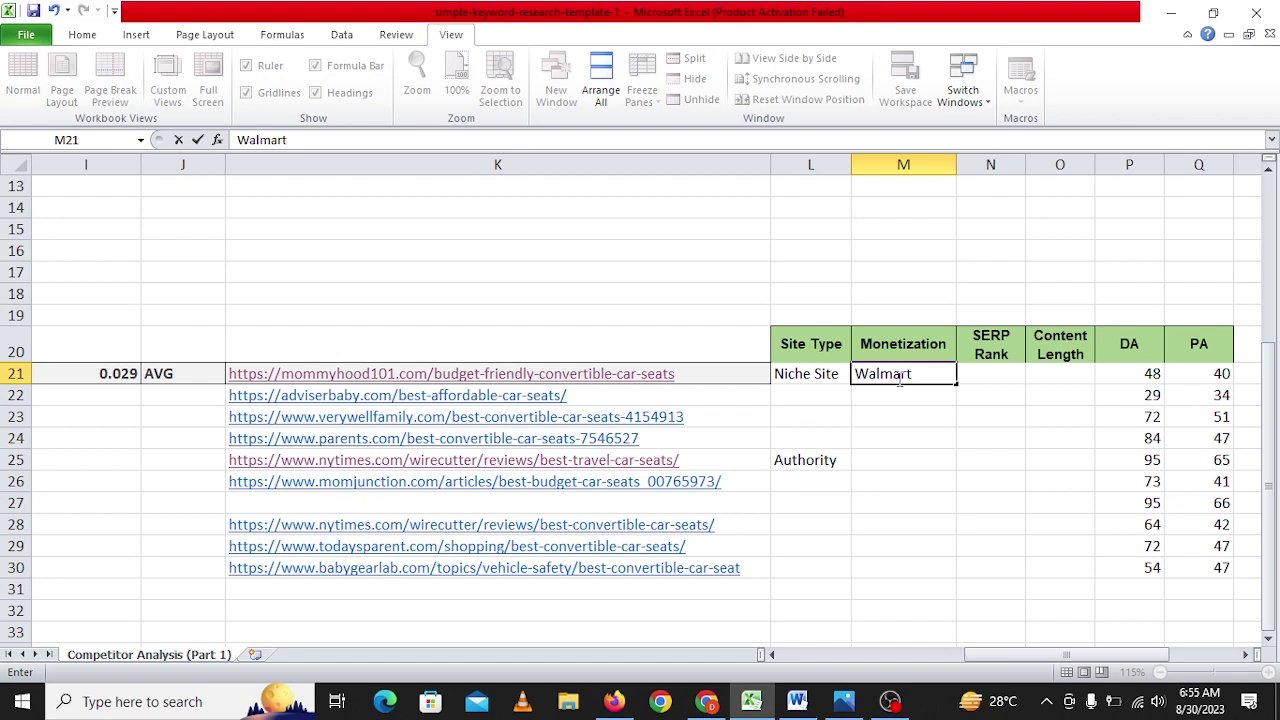
{"action": "type", "text": "ogl"}
{"action": "key", "text": "BackSpace"}
{"action": "key", "text": "BackSpace"}
{"action": "key", "text": "BackSpace"}
{"action": "key", "text": "BackSpace"}
{"action": "type", "text": "Adsense"}
{"action": "key", "text": "Return"}
{"action": "left_click", "coordinate": [898, 378]}
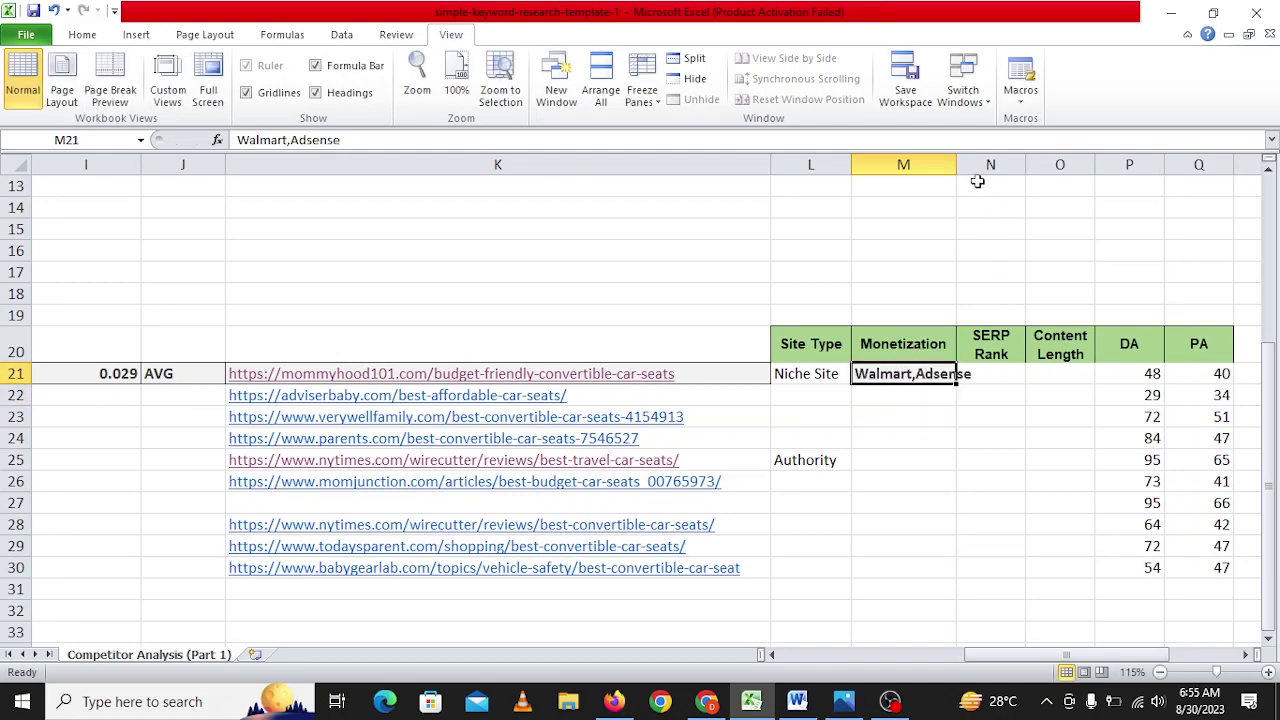
{"action": "left_click_drag", "start_coordinate": [957, 172], "coordinate": [1017, 172]}
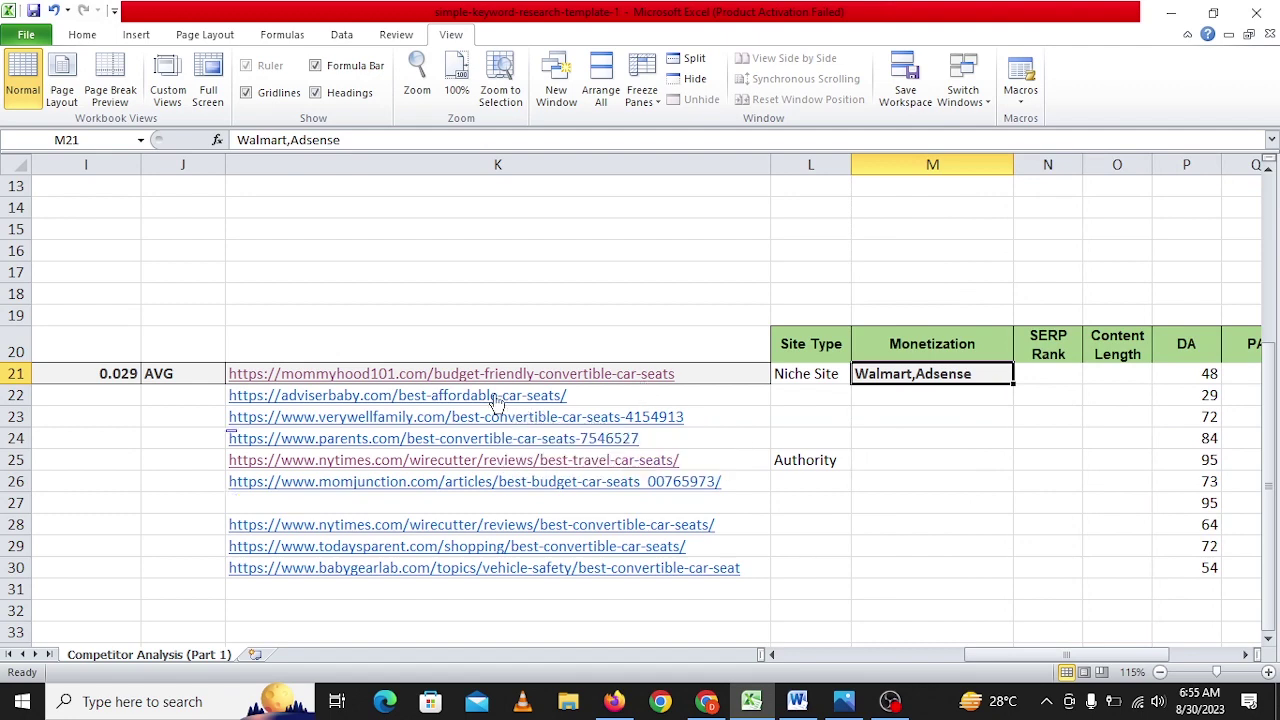
Copy the adviserbaby.com link in K22 and examine that site's affordable car seats article in Chrome for its site type and monetization.
{"action": "right_click", "coordinate": [636, 395]}
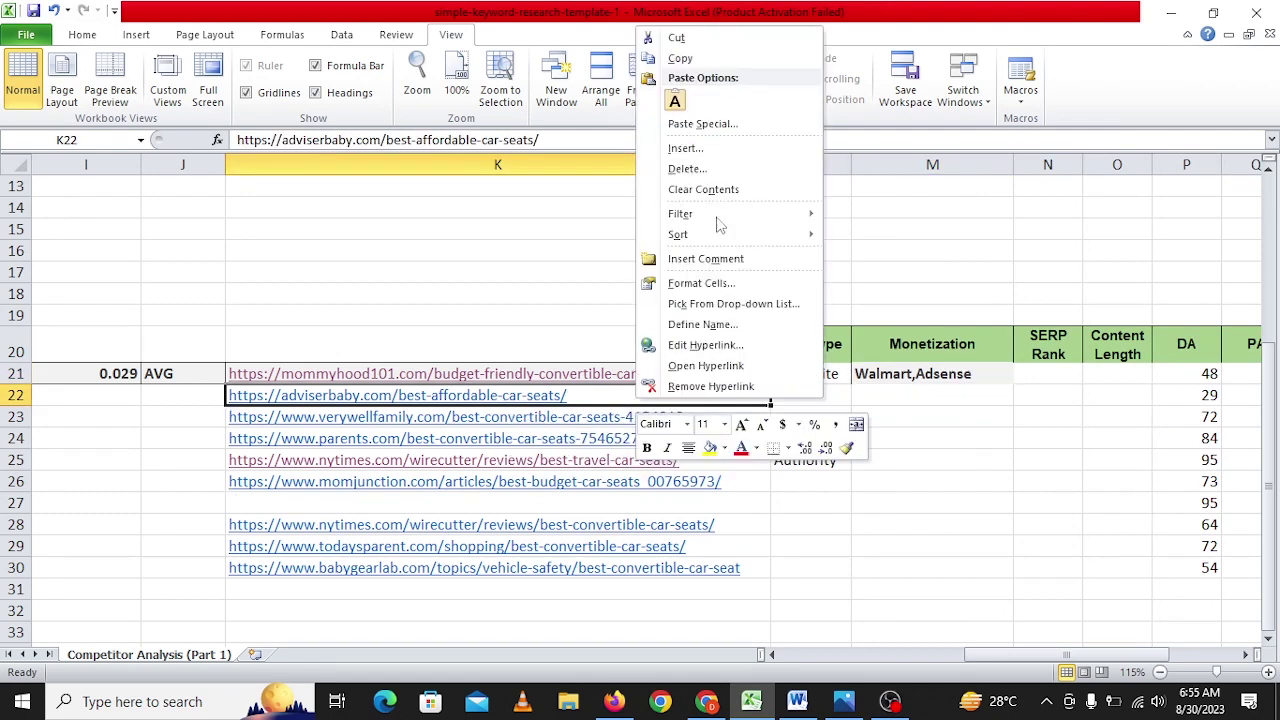
{"action": "left_click", "coordinate": [679, 58]}
{"action": "key", "text": "alt+Tab"}
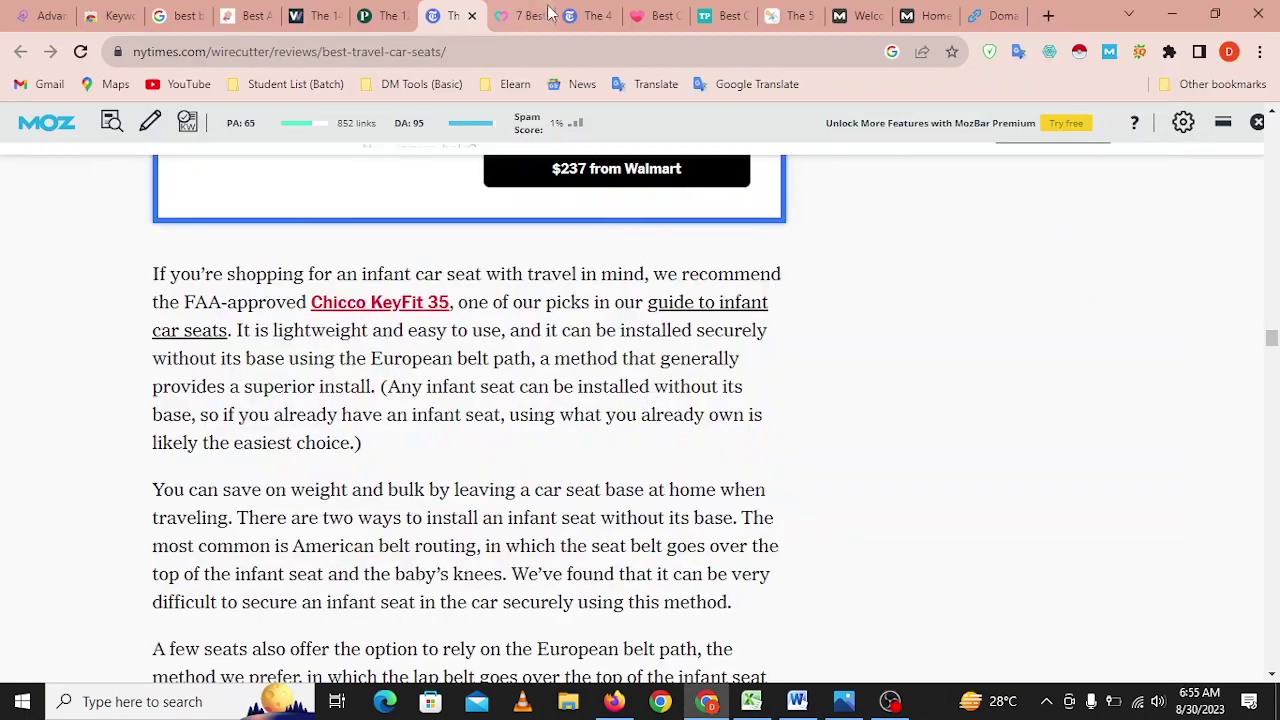
{"action": "left_click", "coordinate": [530, 14]}
{"action": "left_click", "coordinate": [245, 14]}
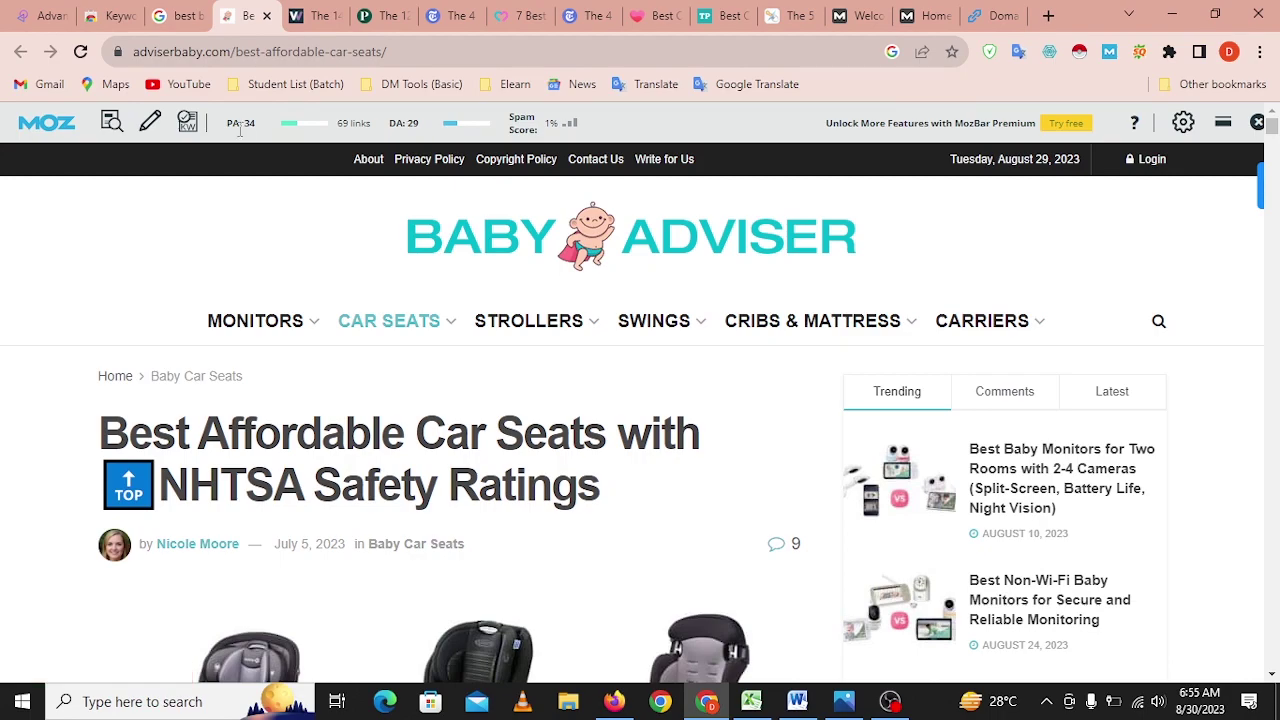
{"action": "scroll", "coordinate": [371, 534], "scroll_direction": "down", "scroll_amount": 12}
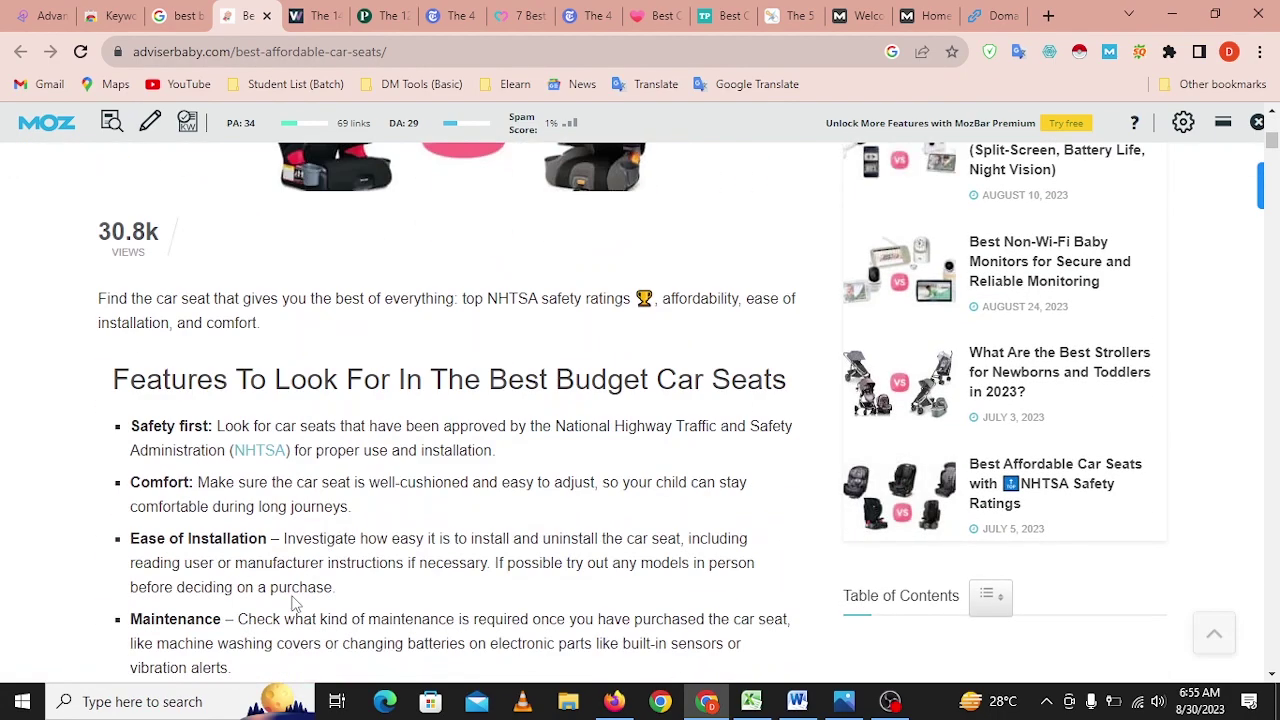
{"action": "scroll", "coordinate": [295, 610], "scroll_direction": "down", "scroll_amount": 10}
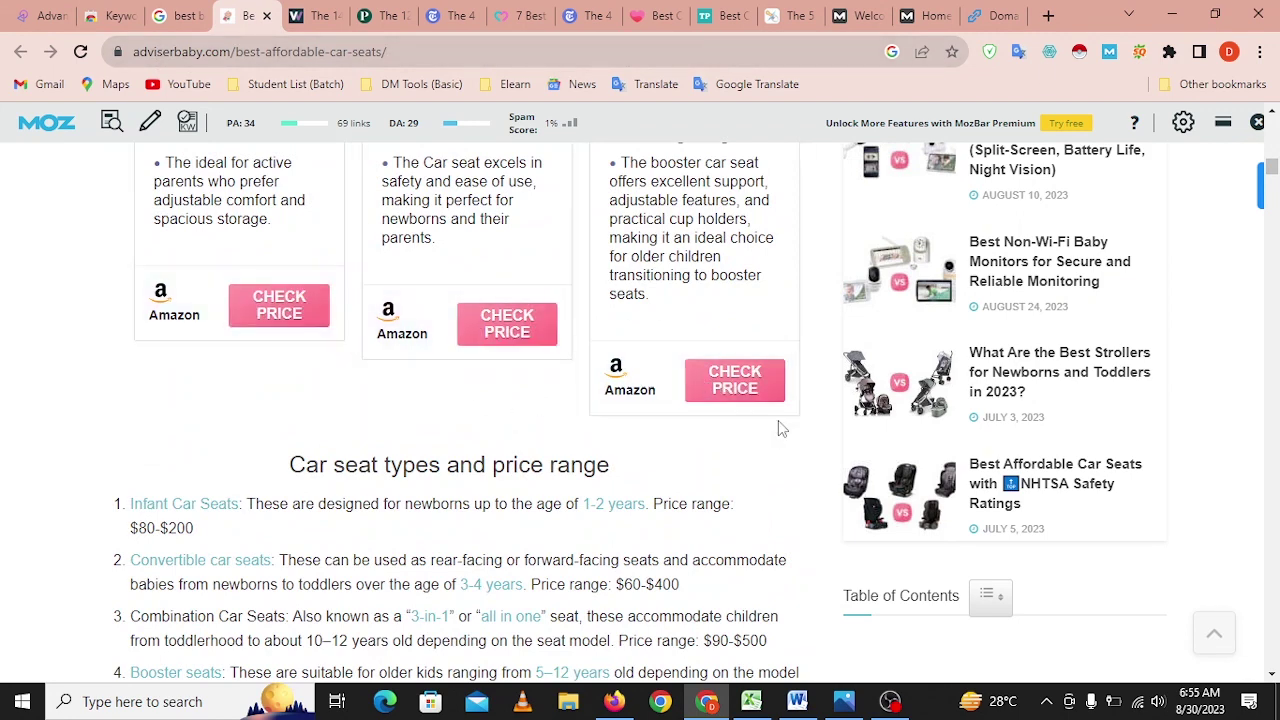
{"action": "scroll", "coordinate": [197, 486], "scroll_direction": "down", "scroll_amount": 10}
{"action": "scroll", "coordinate": [300, 510], "scroll_direction": "down", "scroll_amount": 10}
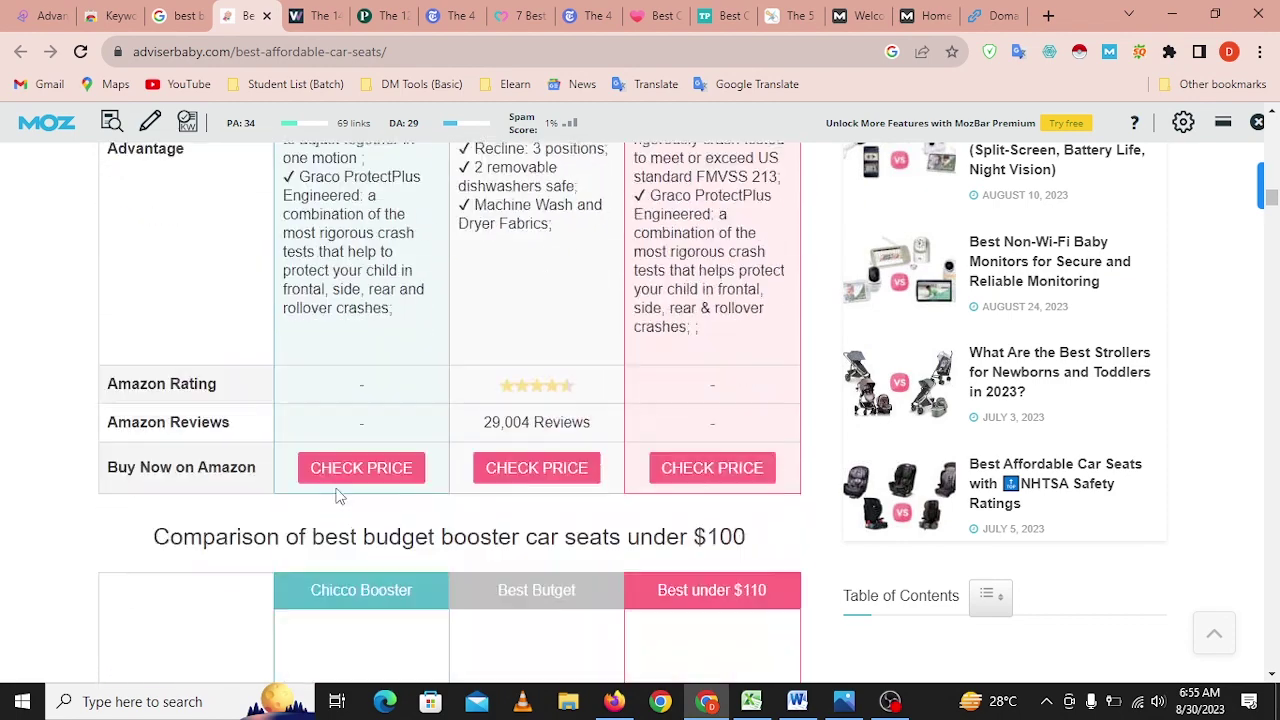
Switch to Excel and enter "Niche Site" as the Site Type and "Amazon" as the Monetization for adviserbaby.com in row 22.
{"action": "left_click", "coordinate": [1172, 15]}
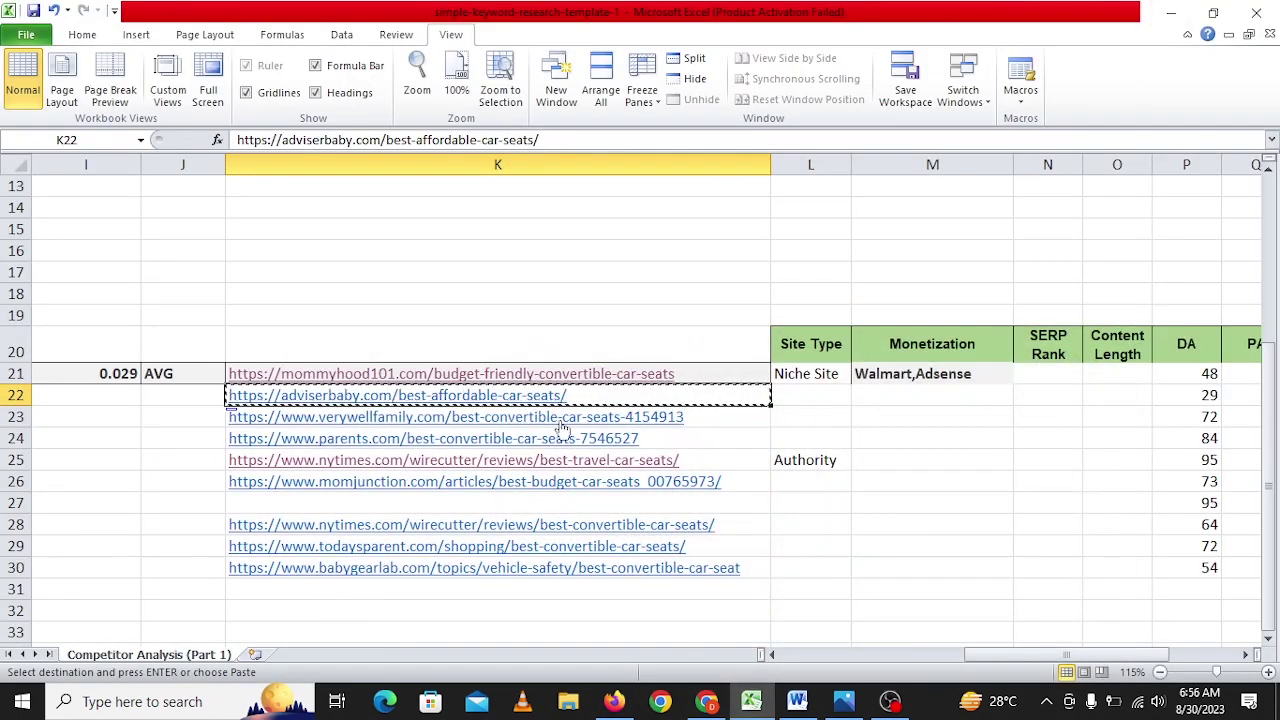
{"action": "left_click", "coordinate": [810, 394]}
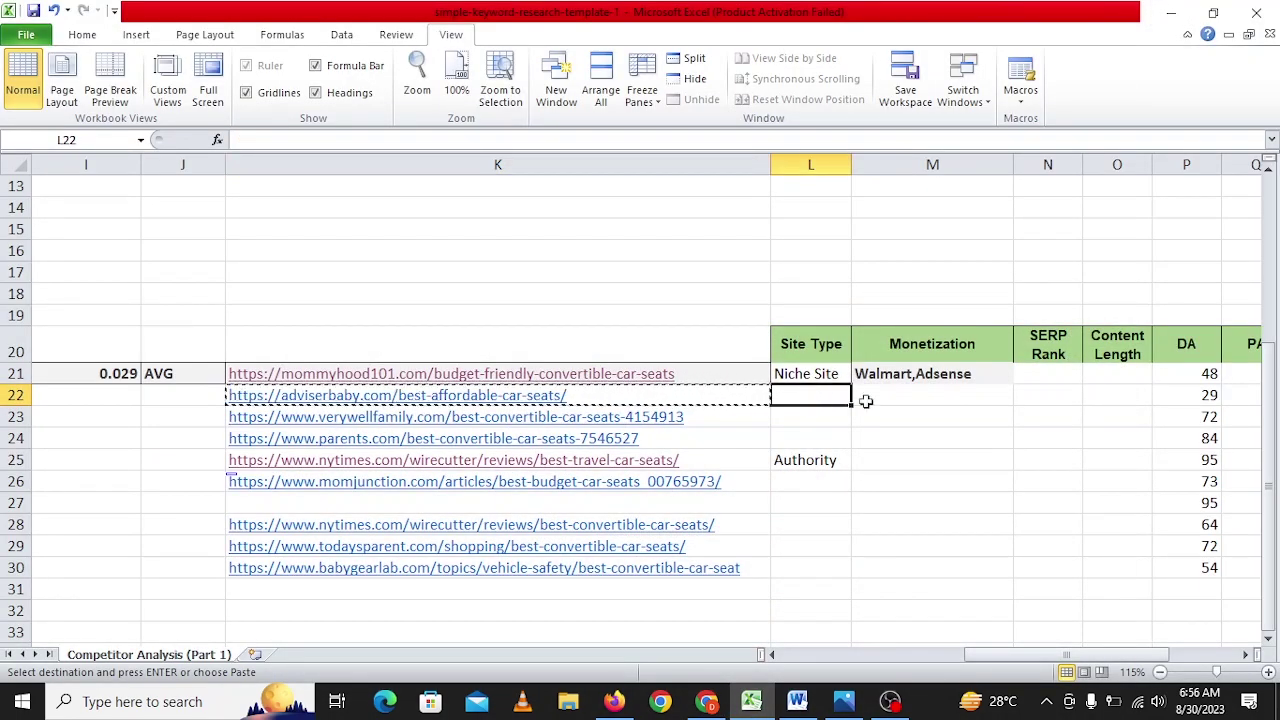
{"action": "left_click_drag", "start_coordinate": [988, 654], "coordinate": [1010, 652]}
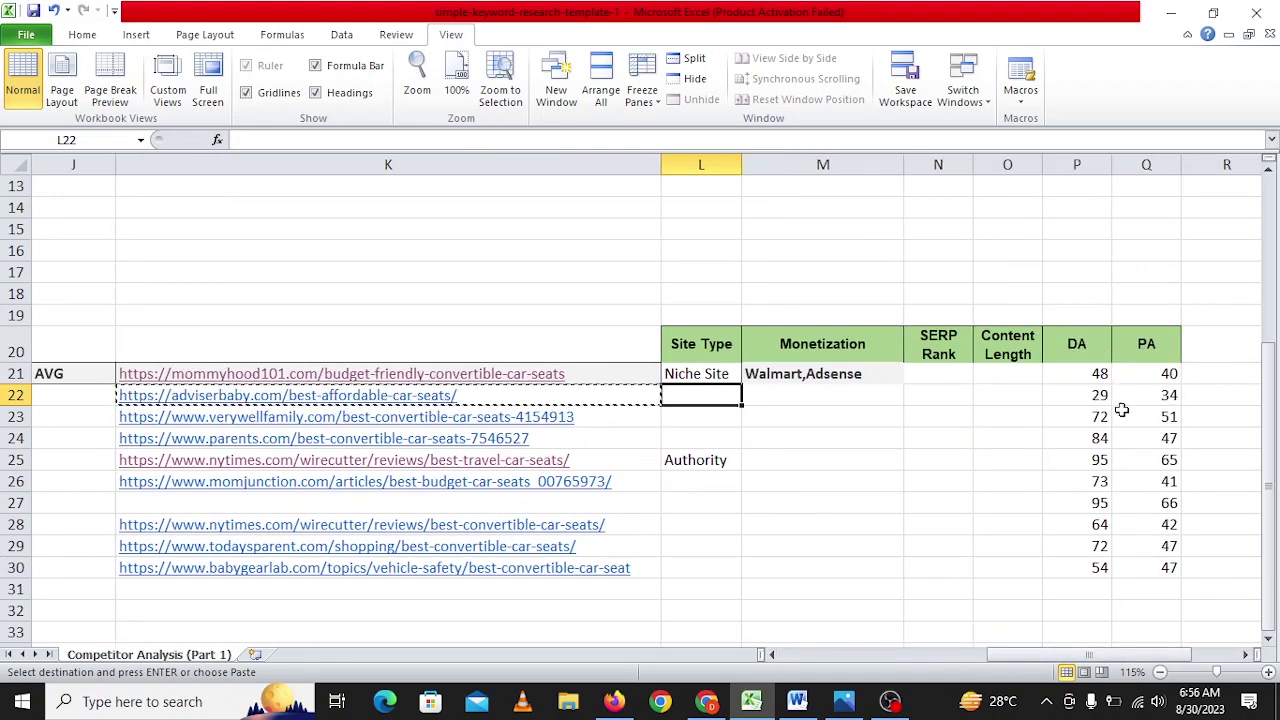
{"action": "type", "text": "Niche"}
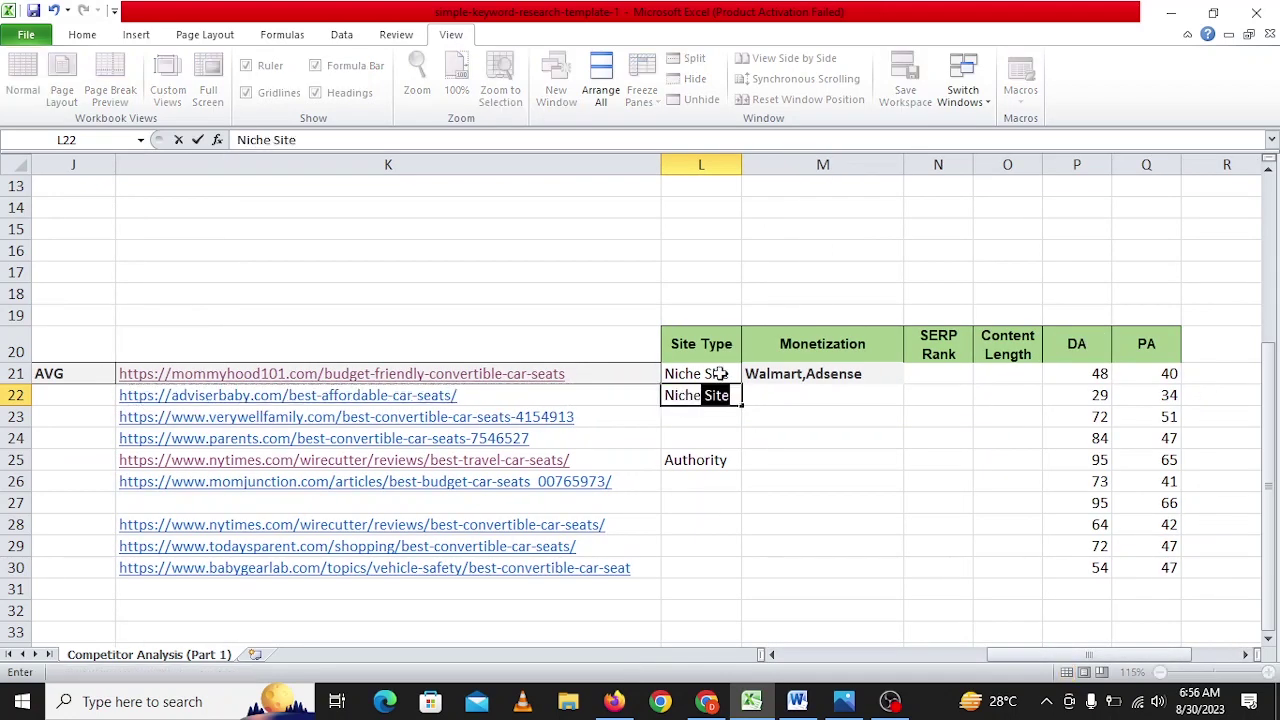
{"action": "key", "text": "Tab"}
{"action": "type", "text": "Ama"}
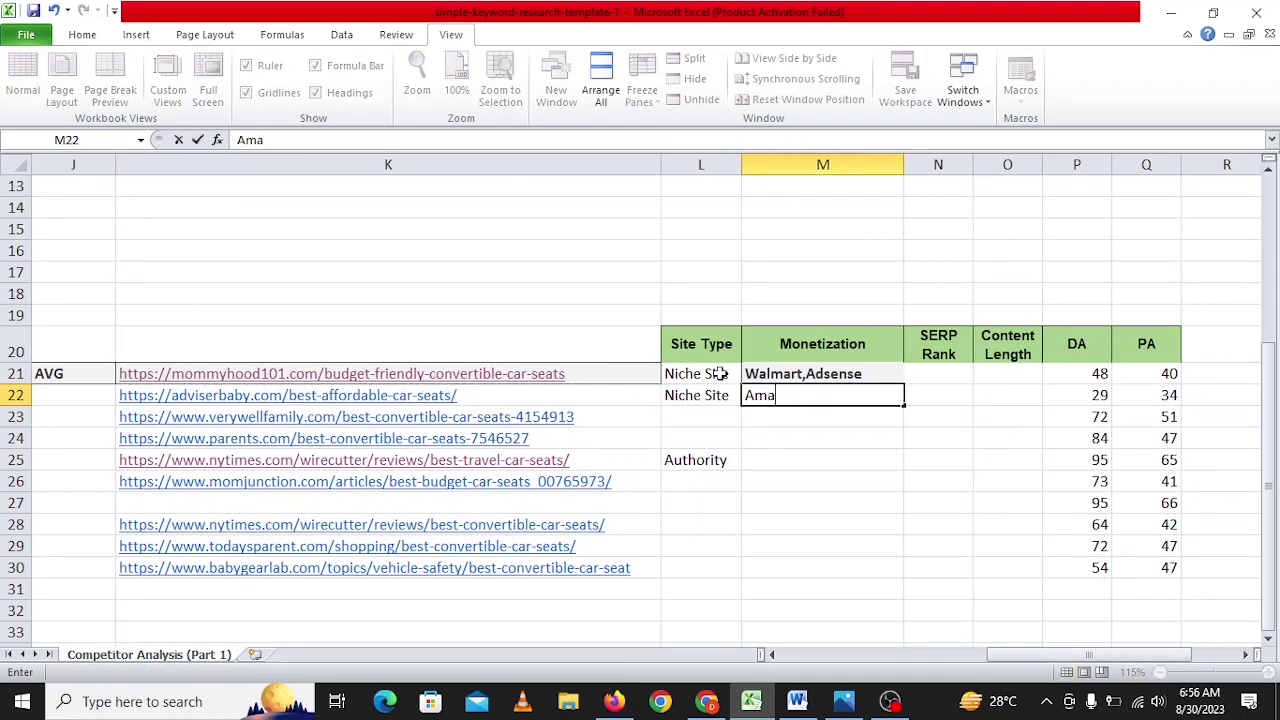
{"action": "type", "text": "zon"}
{"action": "key", "text": "Return"}
Switch to Chrome and check where the adviserbaby.com article's Graco TriRide price link leads, closing the opened product page.
{"action": "key", "text": "alt+Tab"}
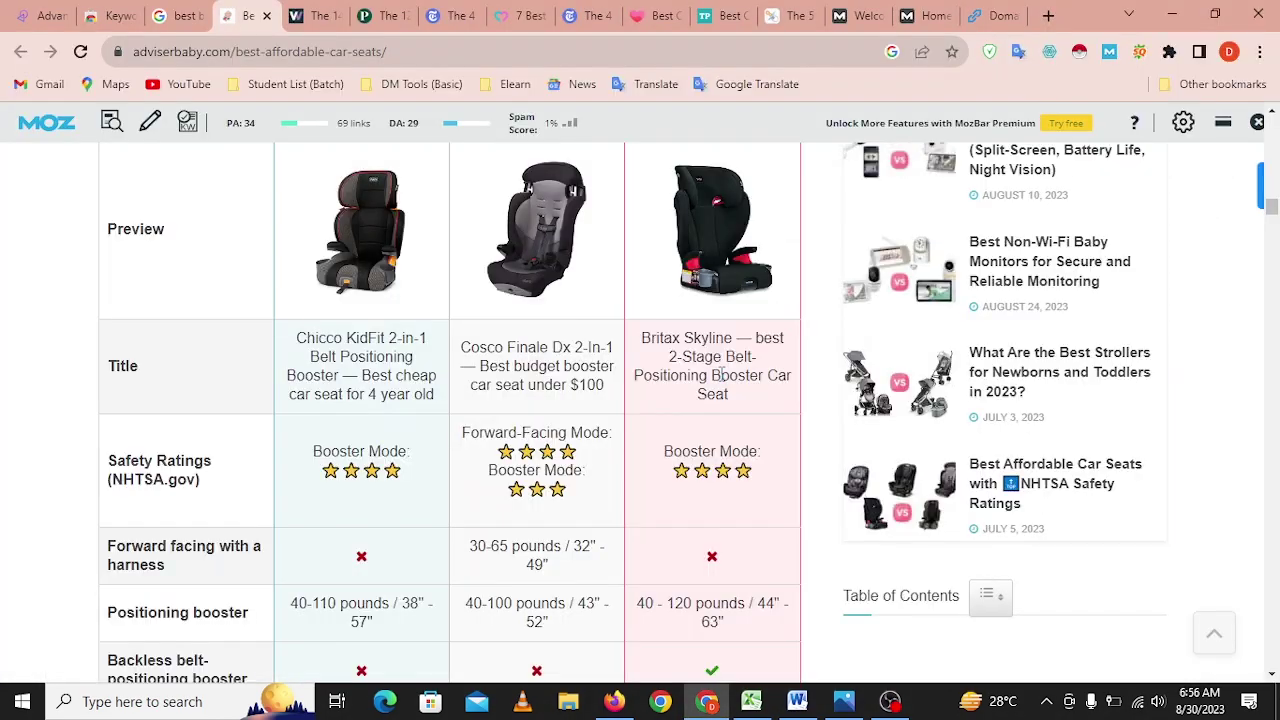
{"action": "scroll", "coordinate": [735, 390], "scroll_direction": "down", "scroll_amount": 5}
{"action": "scroll", "coordinate": [737, 405], "scroll_direction": "down", "scroll_amount": 15}
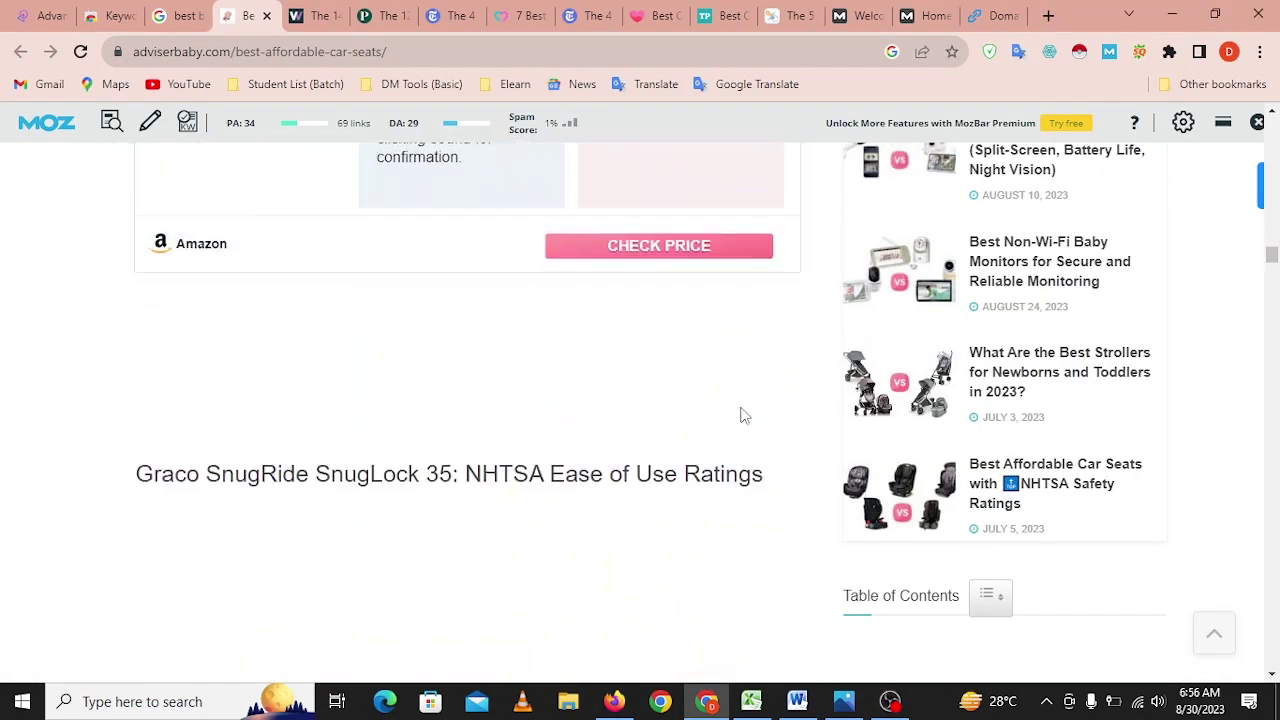
{"action": "scroll", "coordinate": [730, 420], "scroll_direction": "down", "scroll_amount": 10}
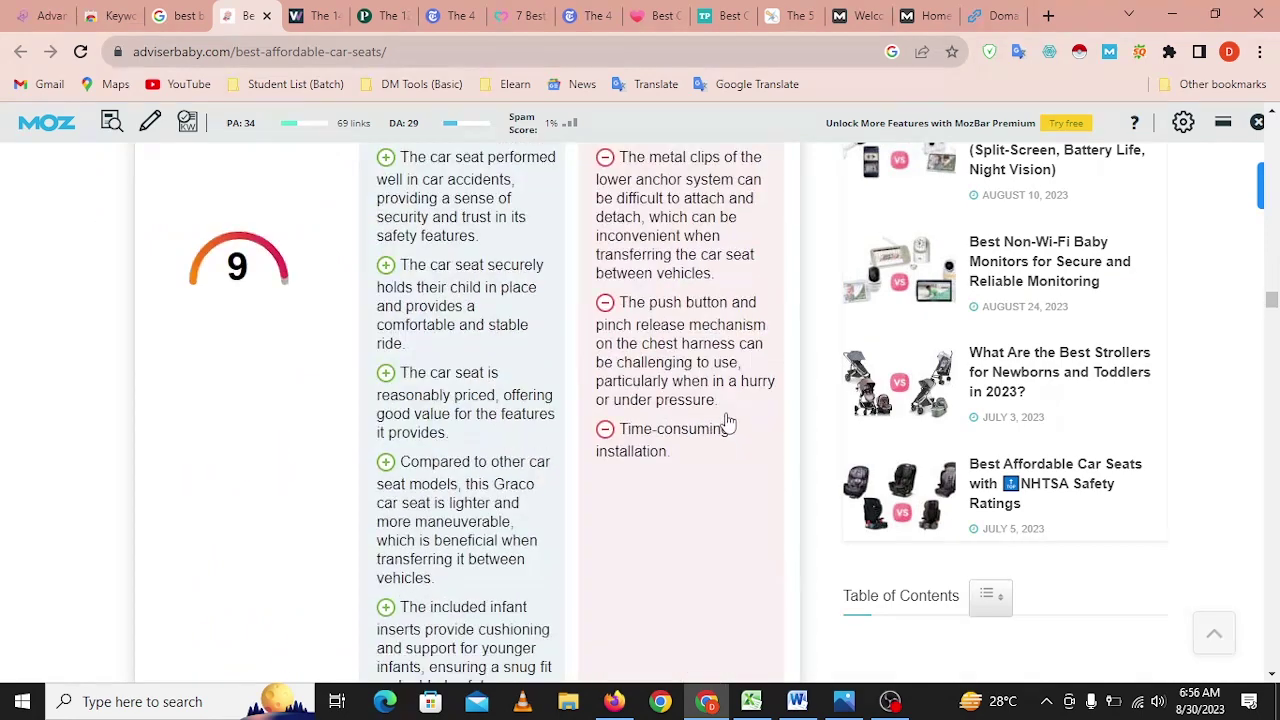
{"action": "scroll", "coordinate": [727, 416], "scroll_direction": "up", "scroll_amount": 1}
{"action": "scroll", "coordinate": [710, 420], "scroll_direction": "up", "scroll_amount": 1}
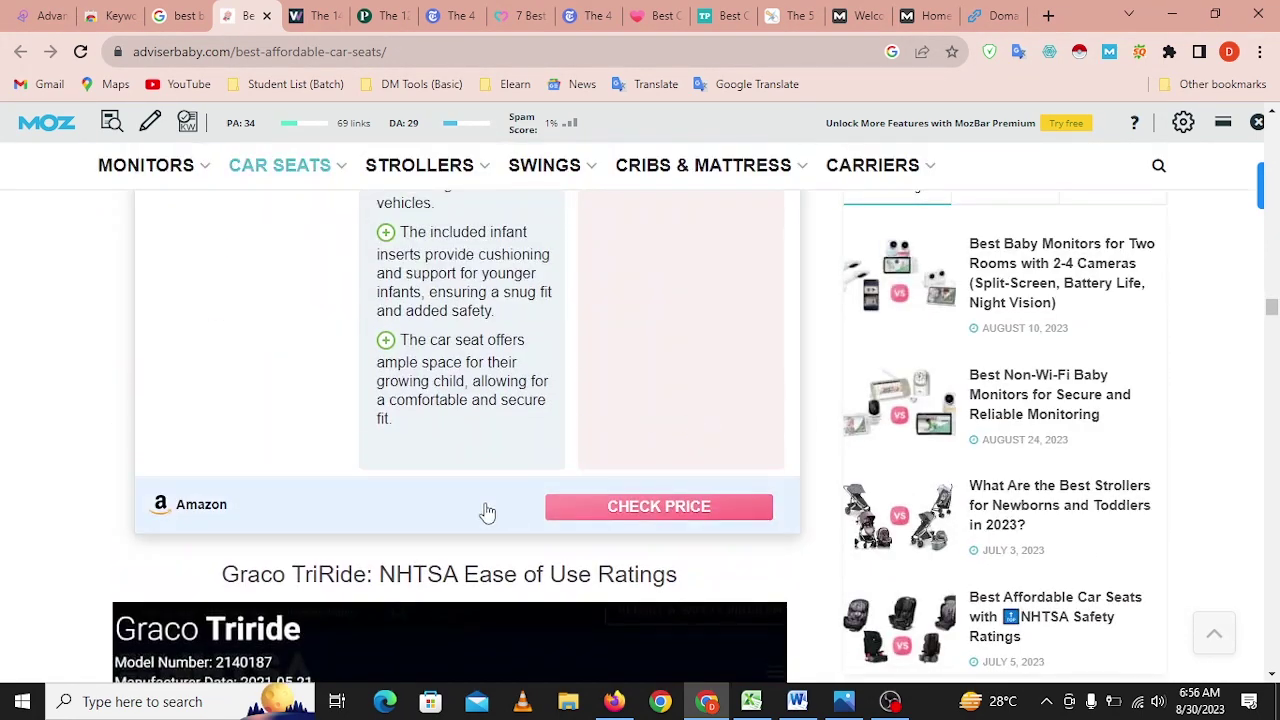
{"action": "left_click", "coordinate": [626, 511]}
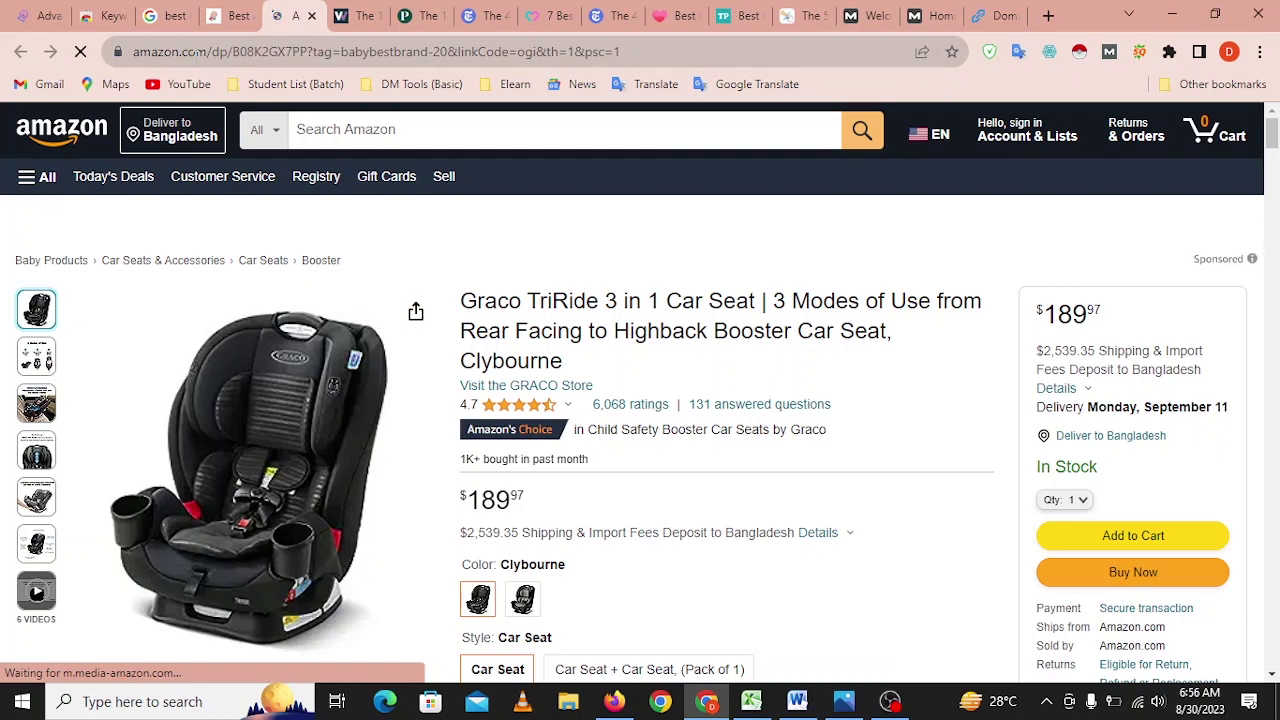
{"action": "left_click", "coordinate": [312, 16]}
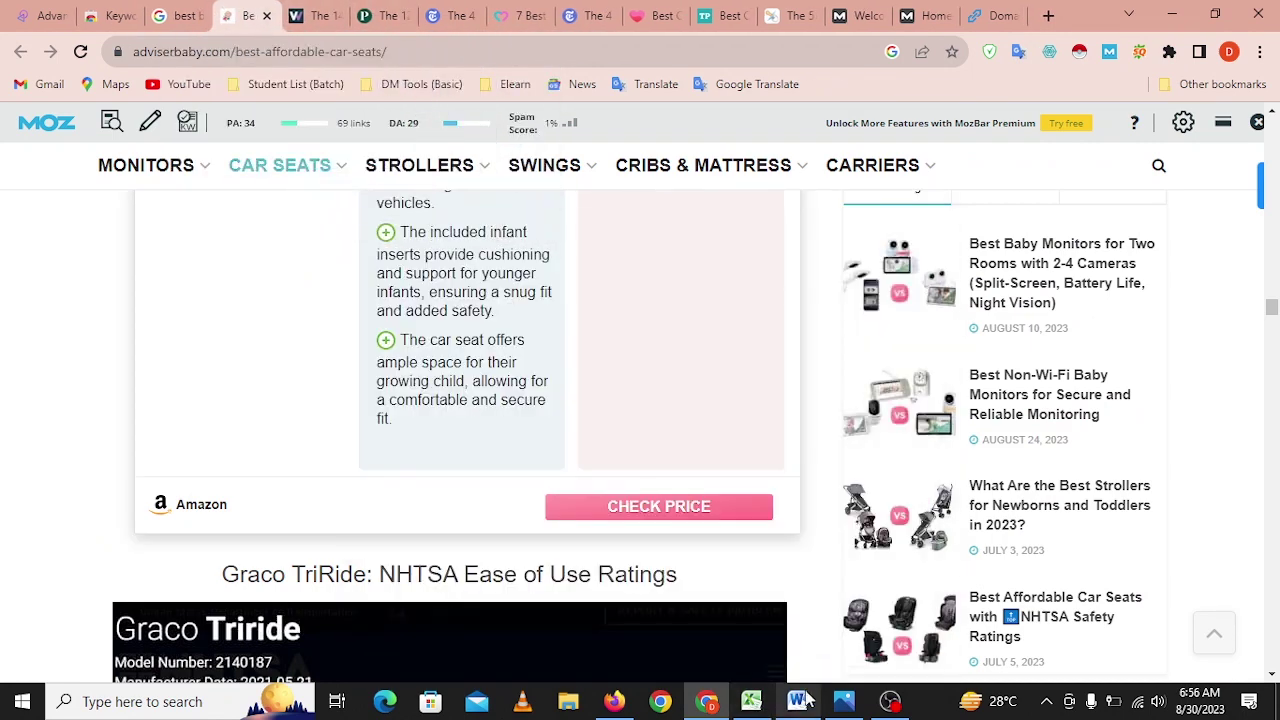
Switch to Excel, open the verywellfamily.com link in K23 in Firefox and select its page address.
{"action": "left_click", "coordinate": [751, 701]}
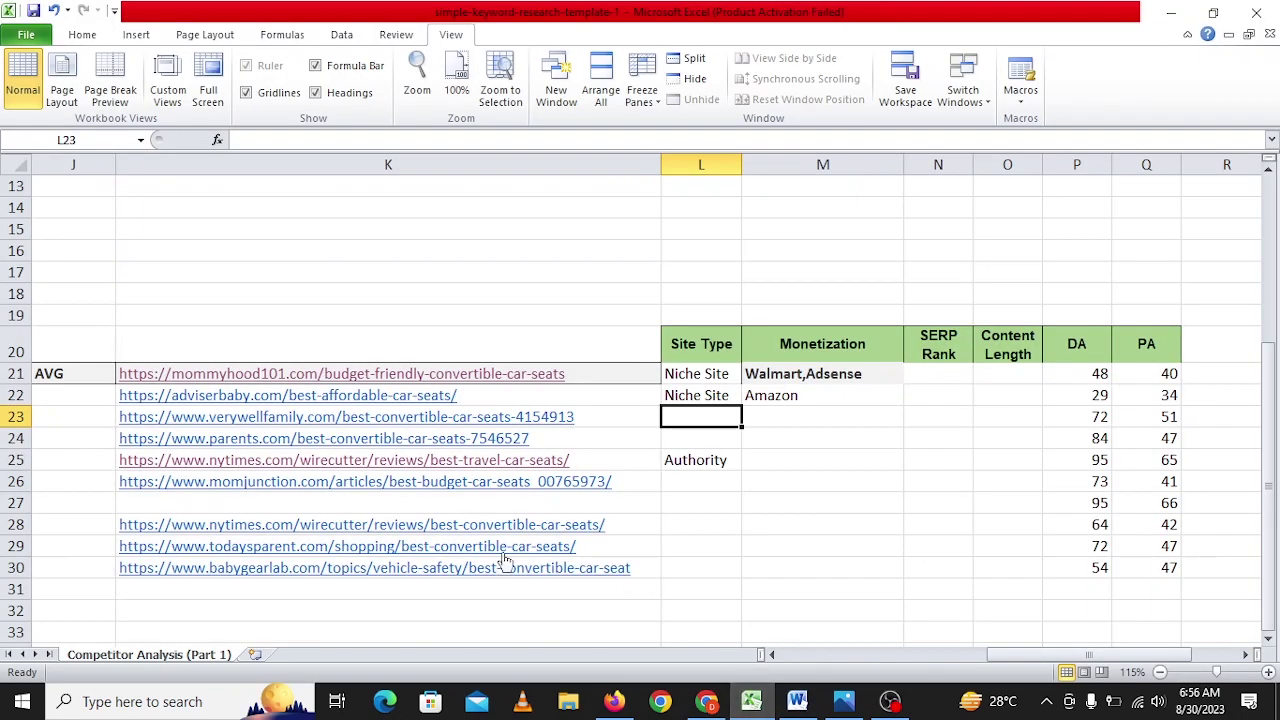
{"action": "left_click", "coordinate": [371, 421]}
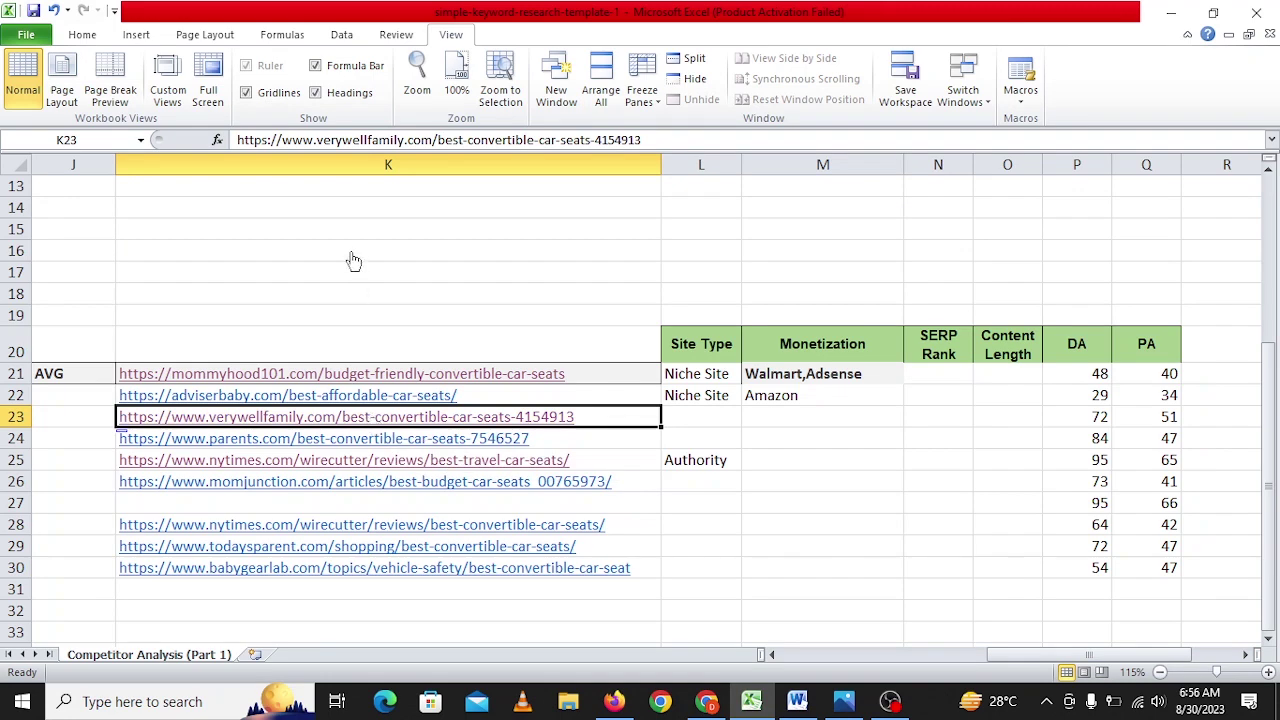
{"action": "left_click", "coordinate": [400, 418]}
{"action": "left_click", "coordinate": [817, 52]}
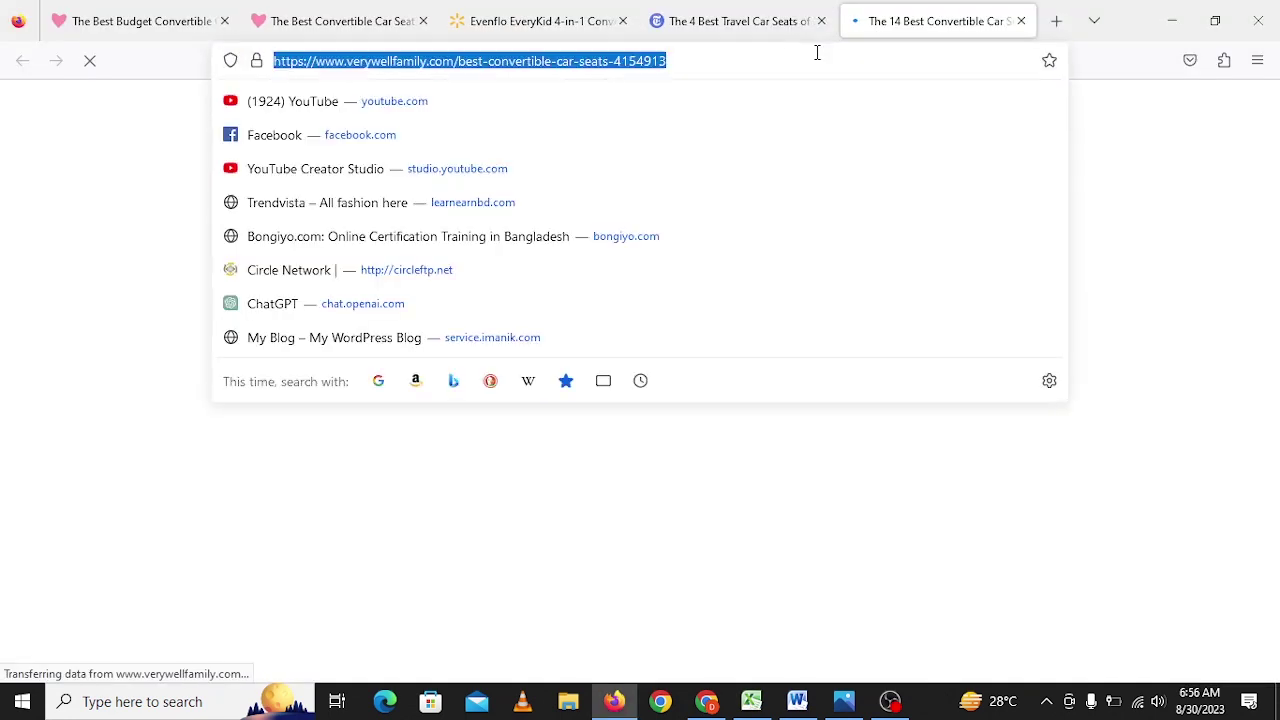
Switch to Chrome and examine the verywellfamily.com convertible car seats article's advertisements and retailer links to judge its site type and monetization.
{"action": "key", "text": "alt+Tab"}
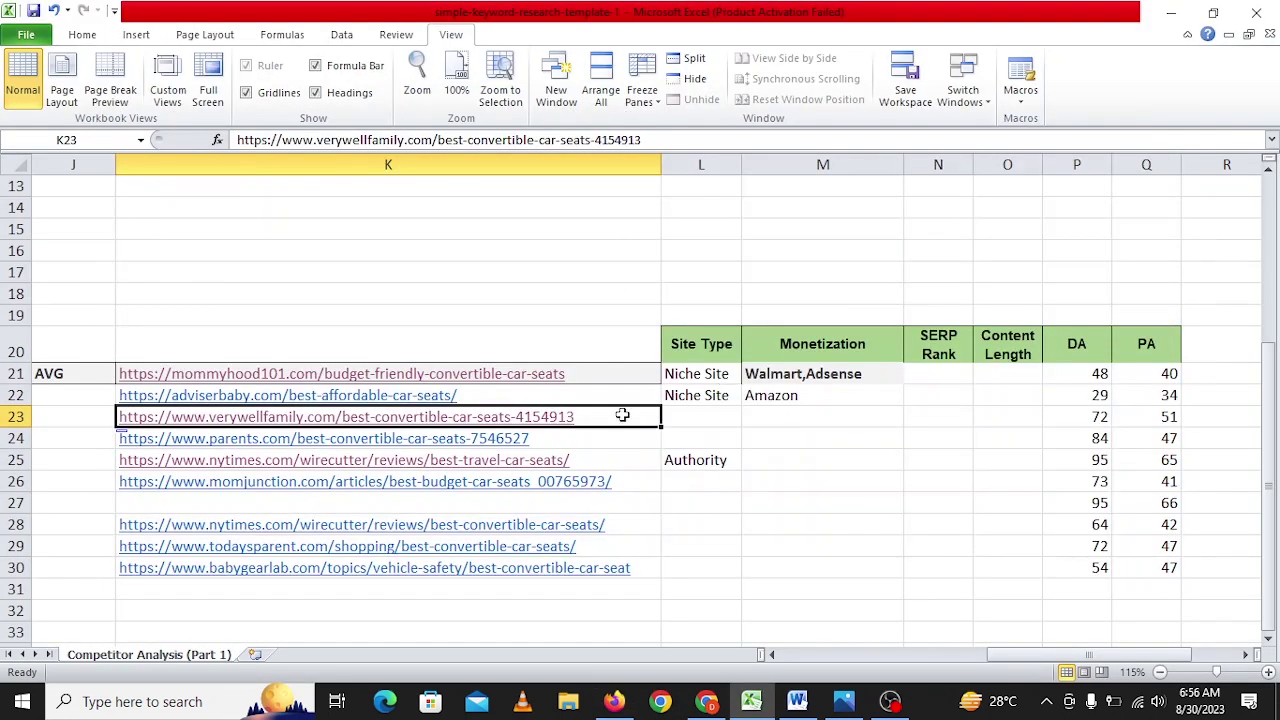
{"action": "key", "text": "alt+Tab"}
{"action": "key", "text": "alt+Tab"}
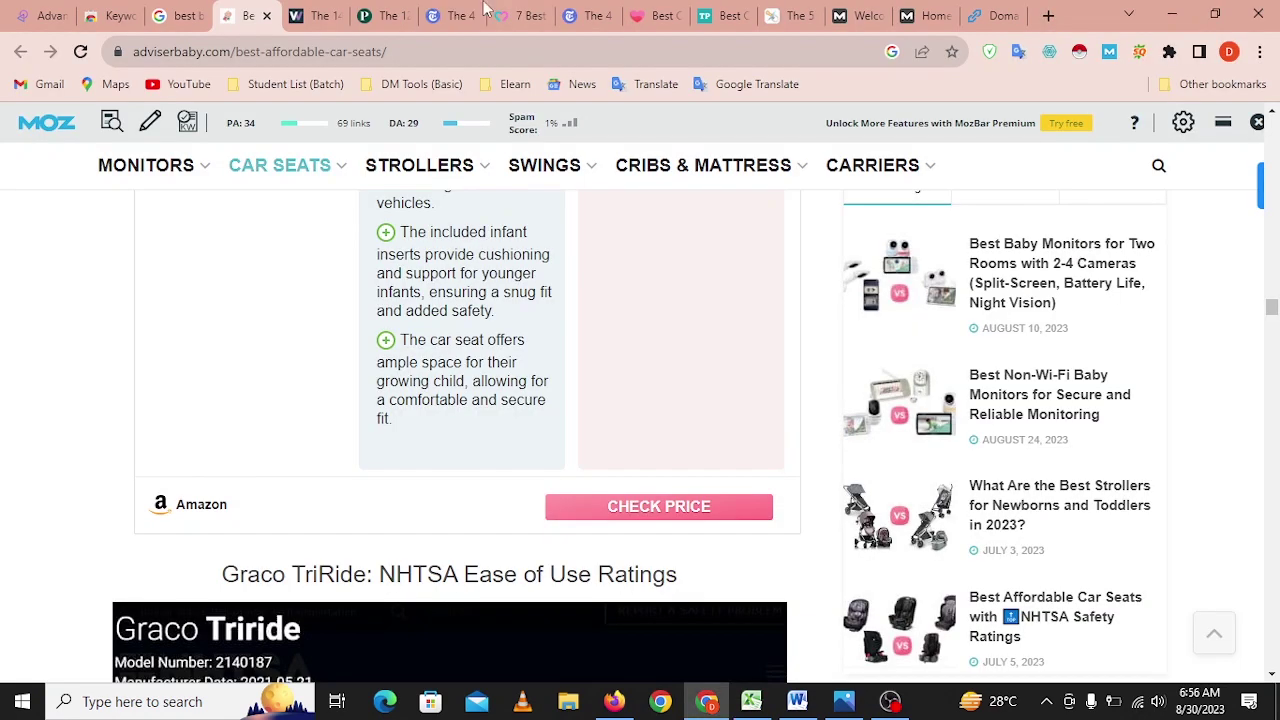
{"action": "left_click", "coordinate": [315, 15]}
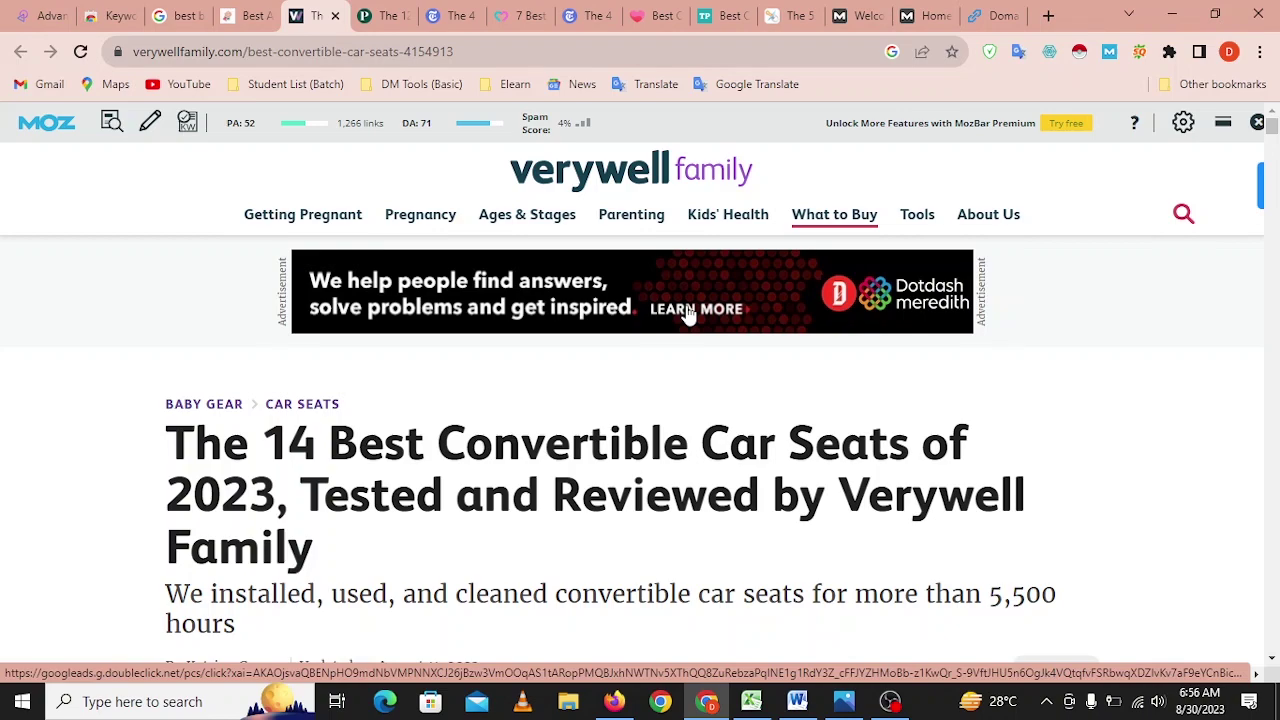
{"action": "scroll", "coordinate": [688, 312], "scroll_direction": "down", "scroll_amount": 10}
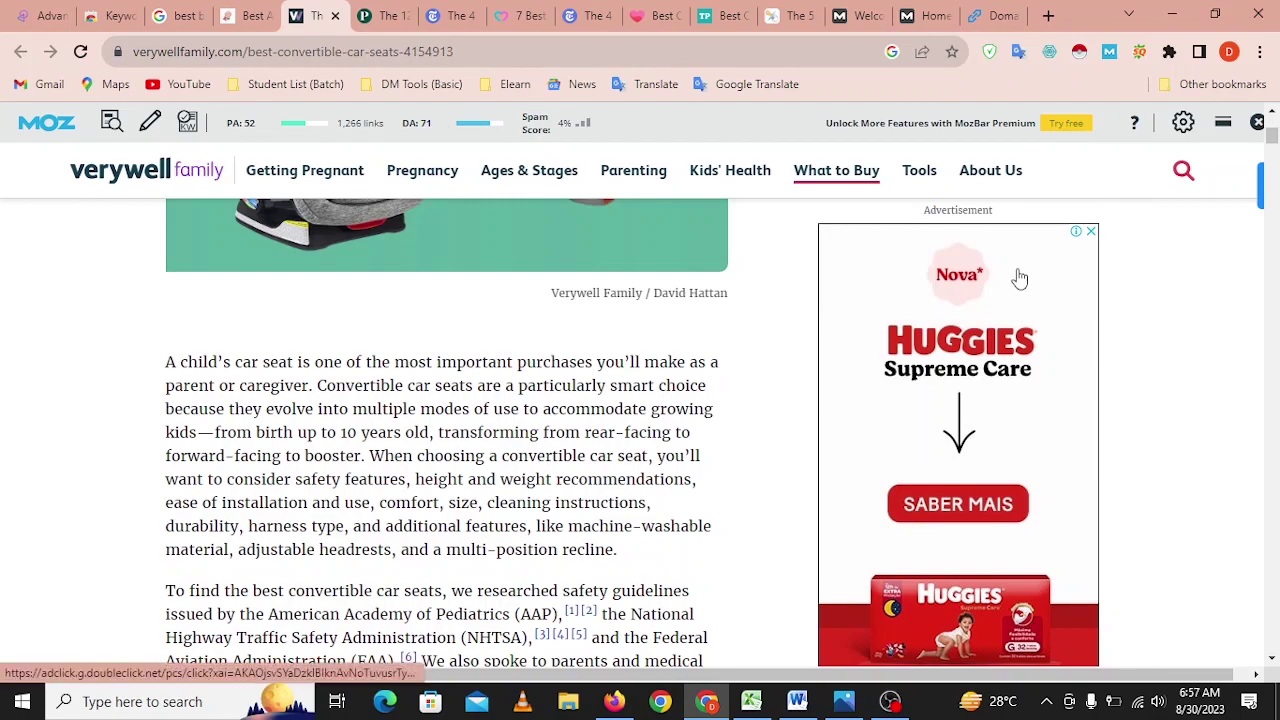
{"action": "scroll", "coordinate": [980, 486], "scroll_direction": "down", "scroll_amount": 5}
{"action": "scroll", "coordinate": [457, 591], "scroll_direction": "down", "scroll_amount": 8}
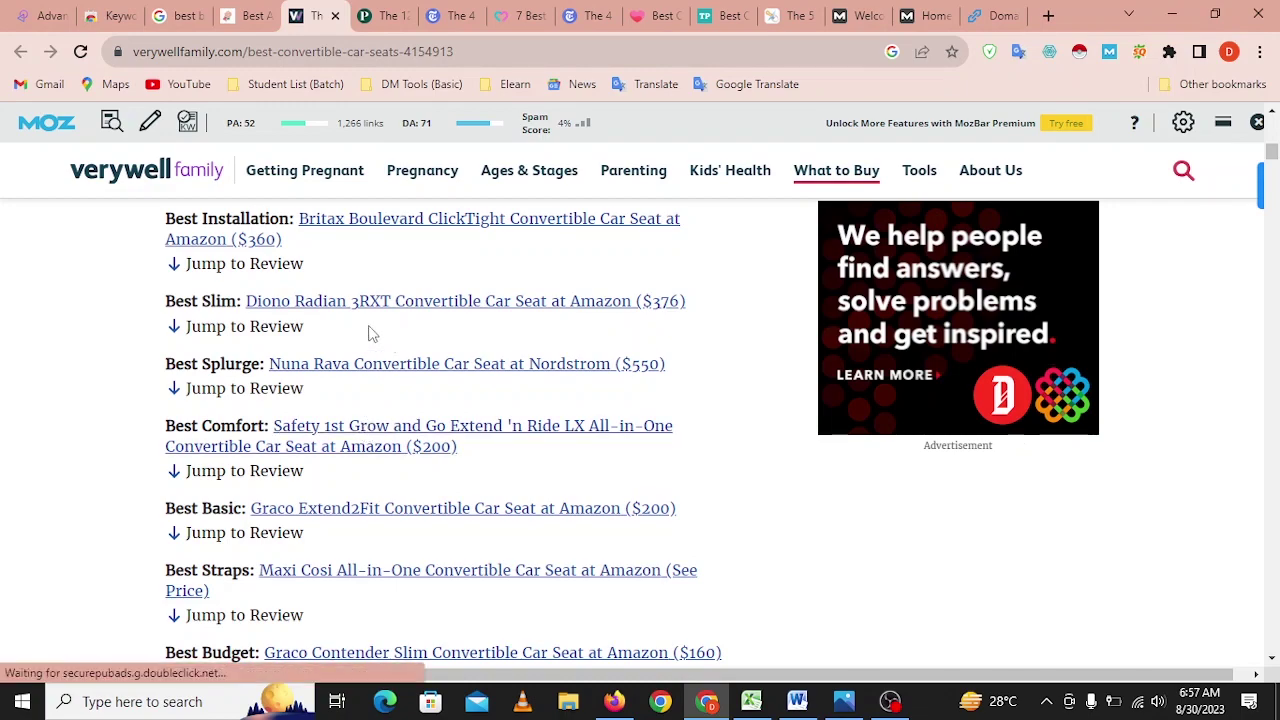
{"action": "scroll", "coordinate": [323, 331], "scroll_direction": "up", "scroll_amount": 5}
{"action": "scroll", "coordinate": [334, 374], "scroll_direction": "down", "scroll_amount": 9}
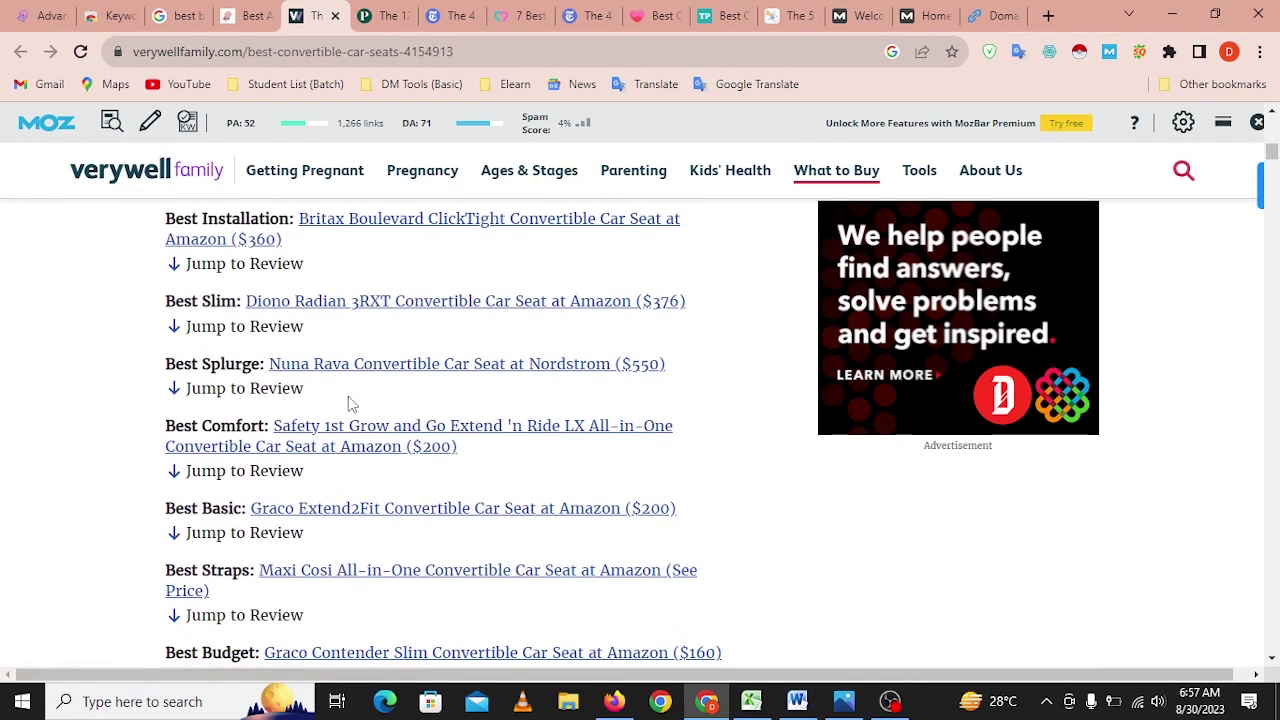
{"action": "scroll", "coordinate": [361, 407], "scroll_direction": "down", "scroll_amount": 8}
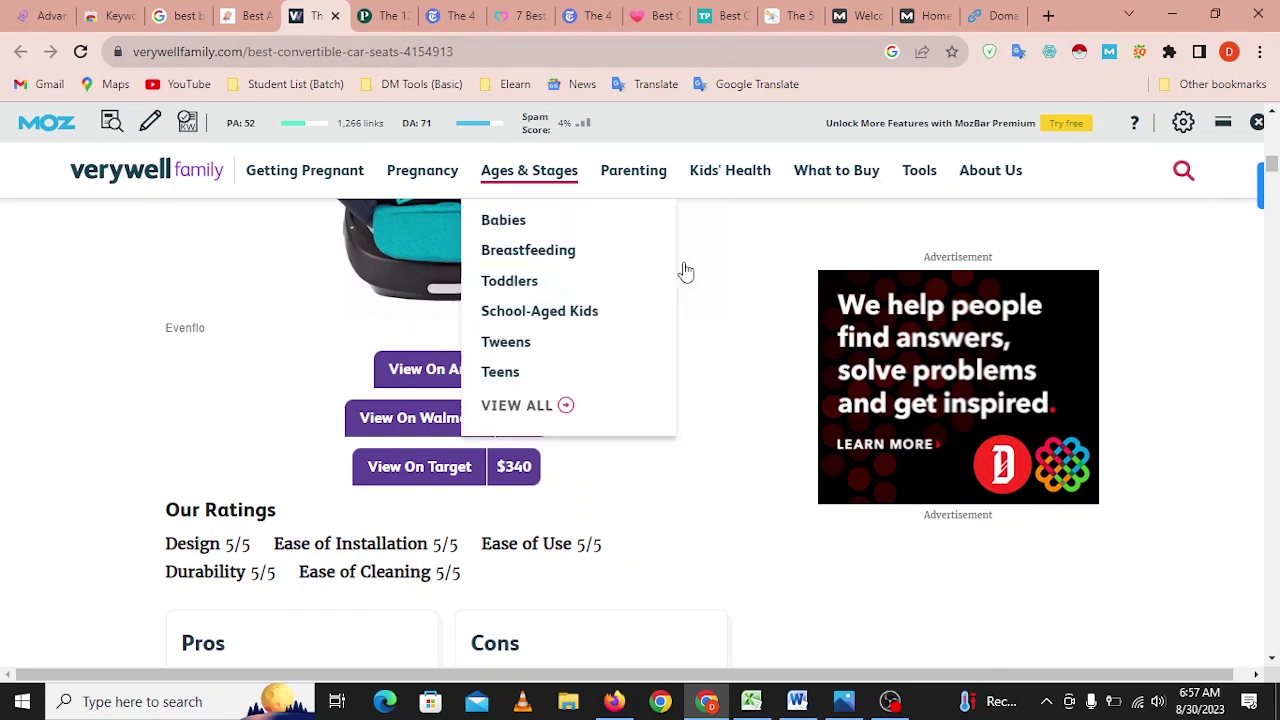
Switch to Excel and enter "Authority" as the Site Type and "Amazon,Walmart,Adsense" as the Monetization for verywellfamily.com in row 23.
{"action": "left_click", "coordinate": [751, 701]}
{"action": "left_click", "coordinate": [701, 421]}
{"action": "type", "text": "Authority"}
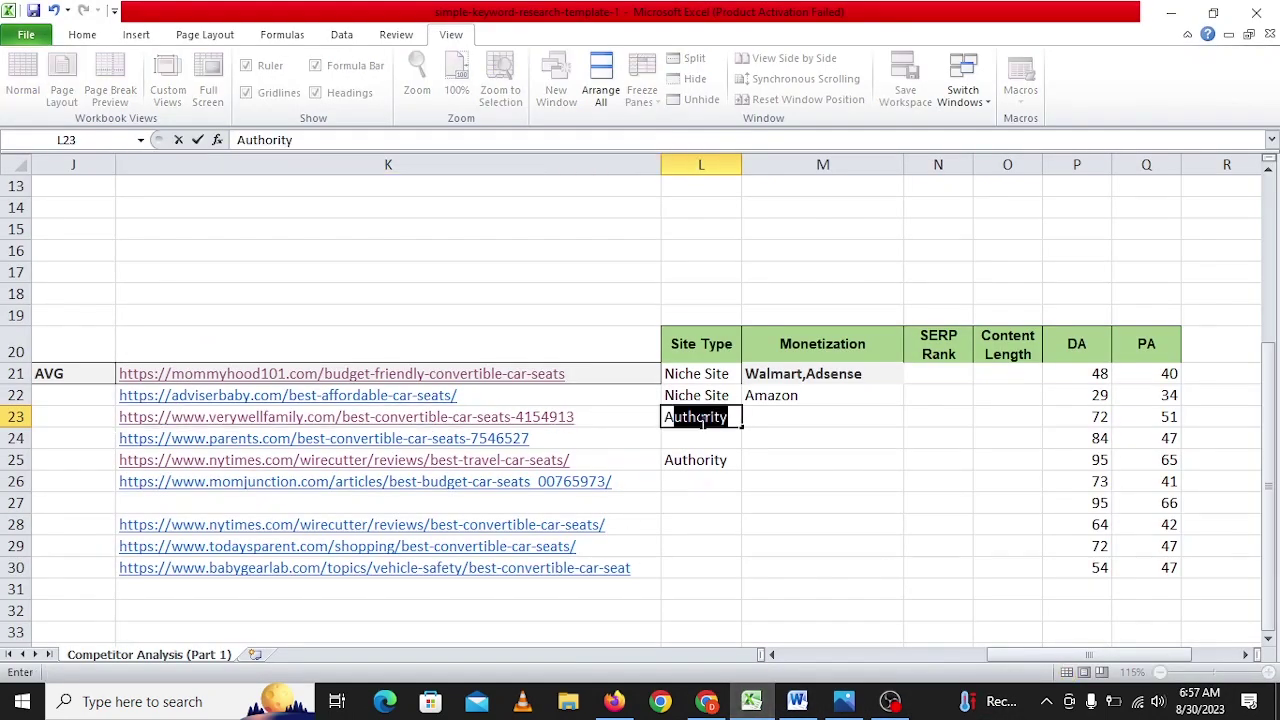
{"action": "key", "text": "Tab"}
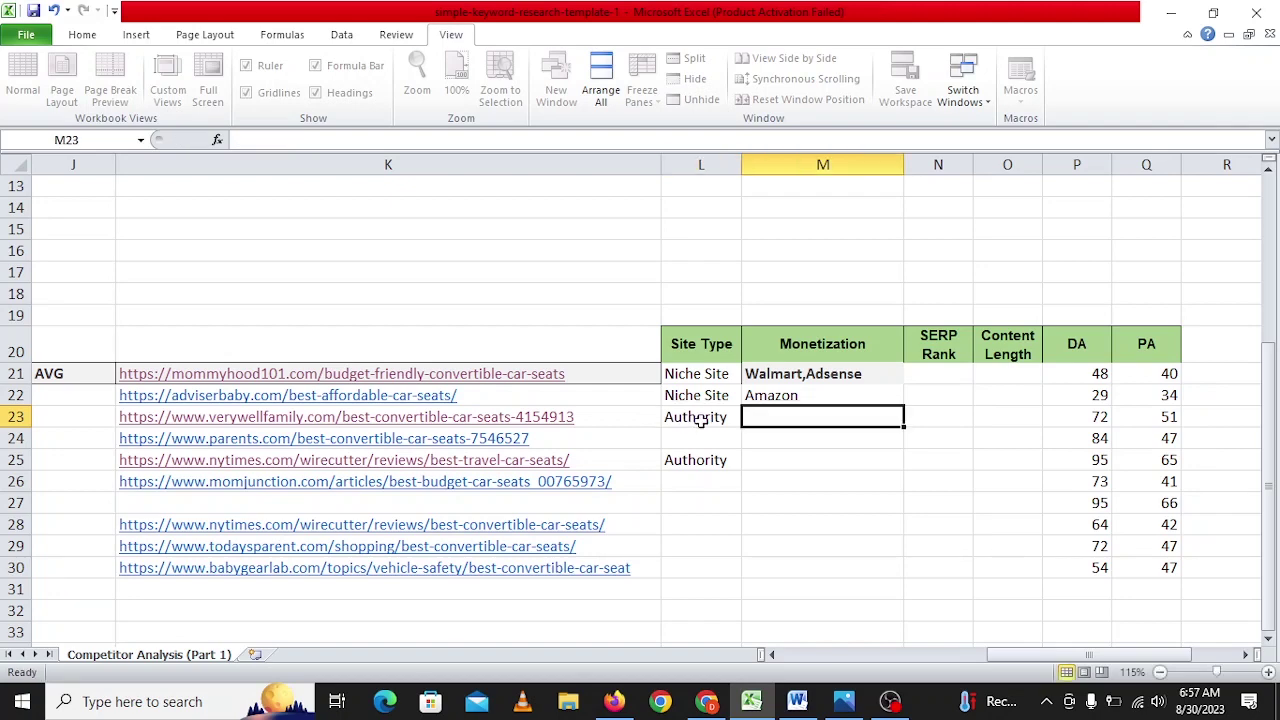
{"action": "type", "text": "Amazon,"}
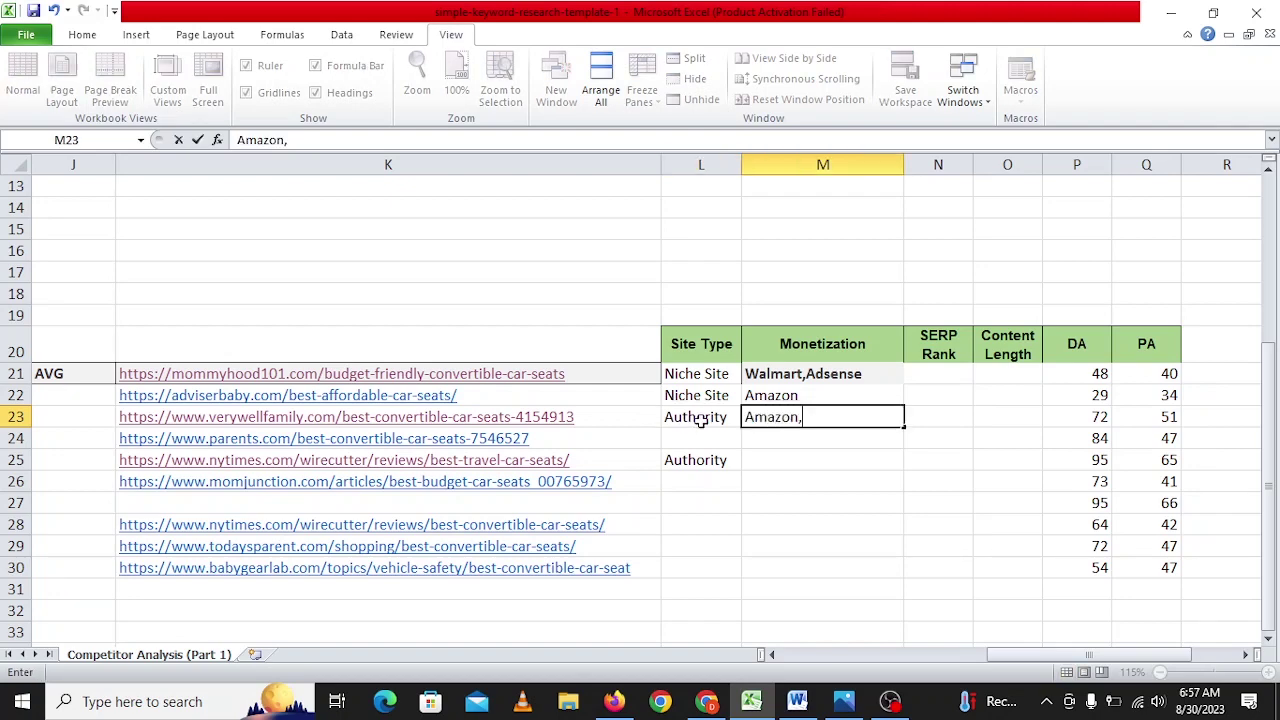
{"action": "type", "text": "Walmart,"}
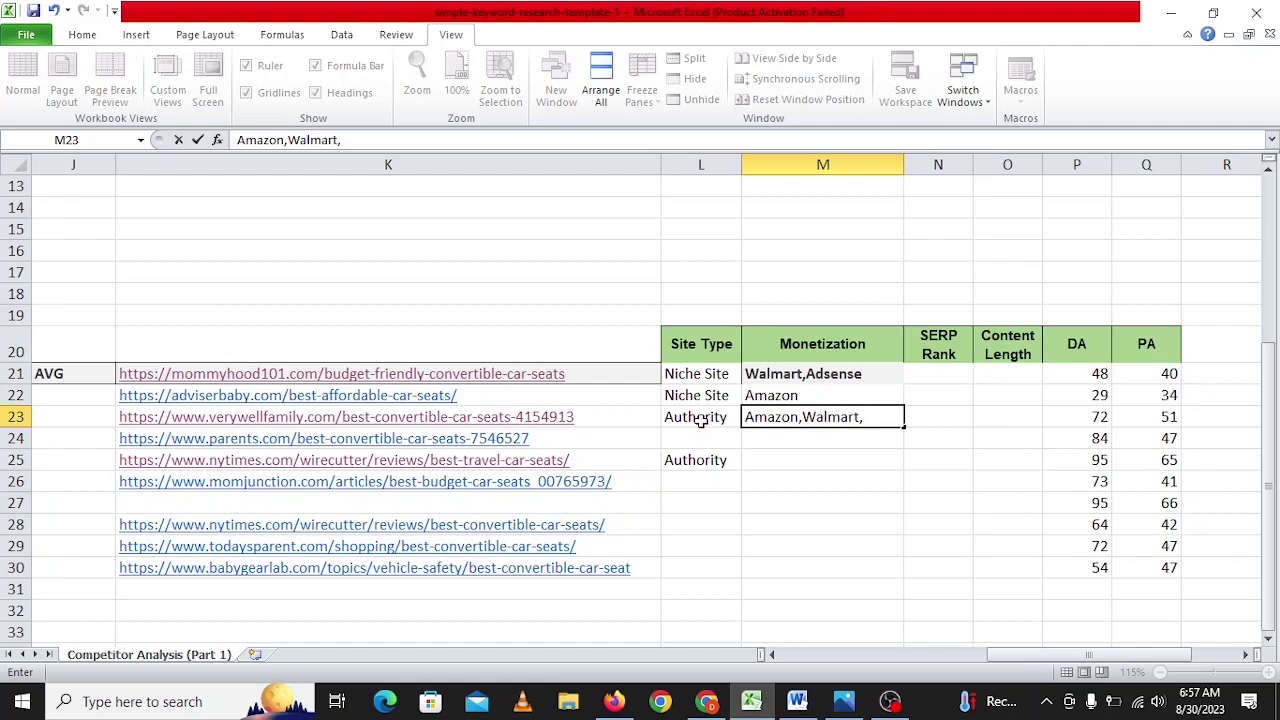
{"action": "type", "text": "Adsense"}
{"action": "key", "text": "Return"}
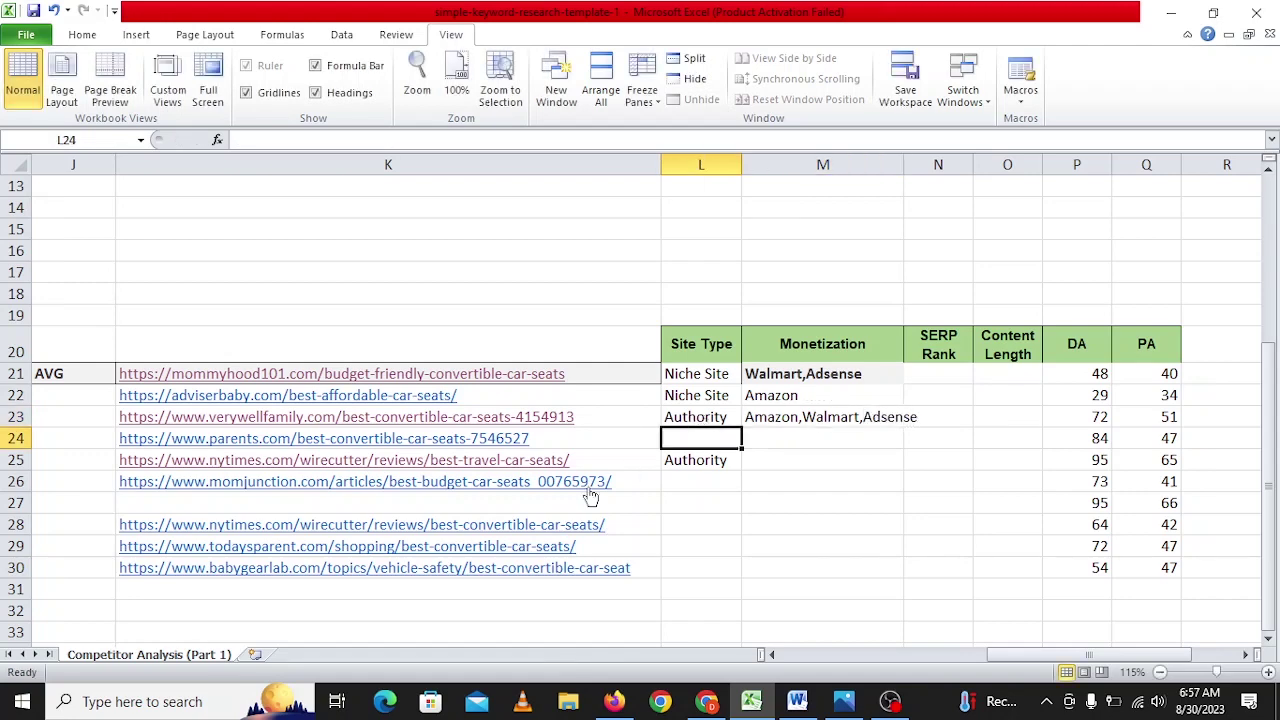
{"action": "left_click", "coordinate": [360, 447]}
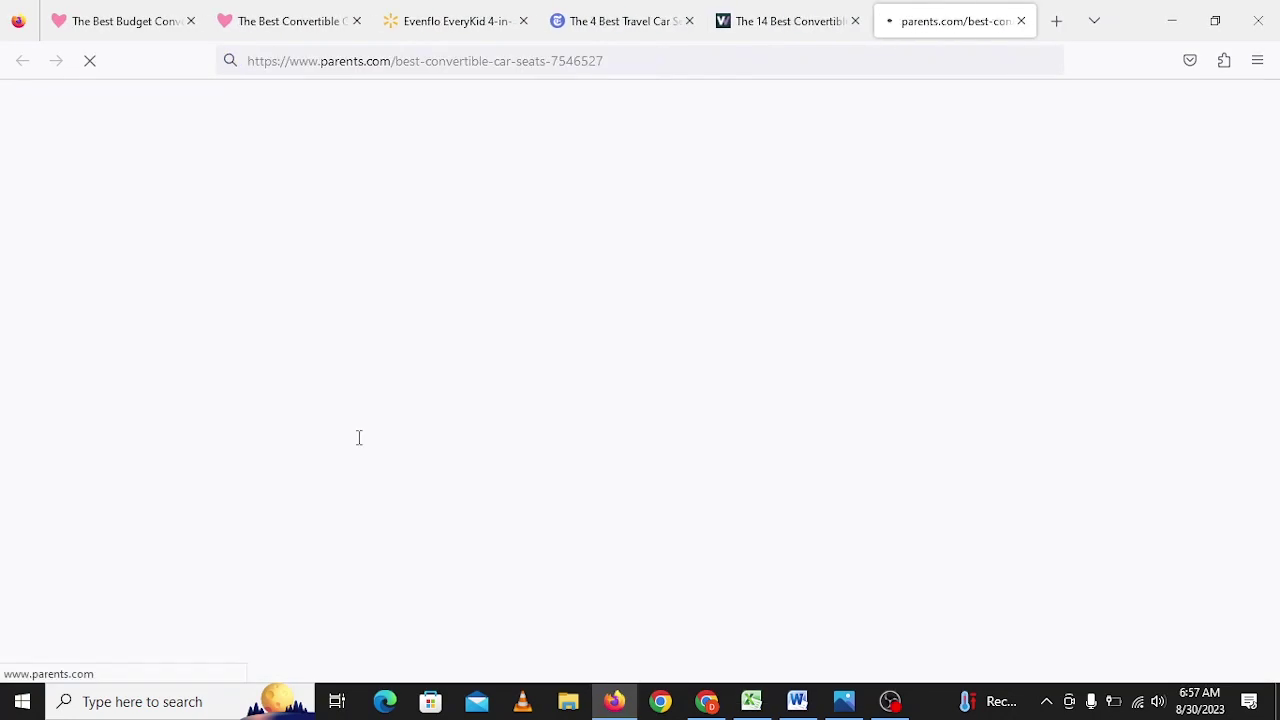
{"action": "key", "text": "ctrl+w"}
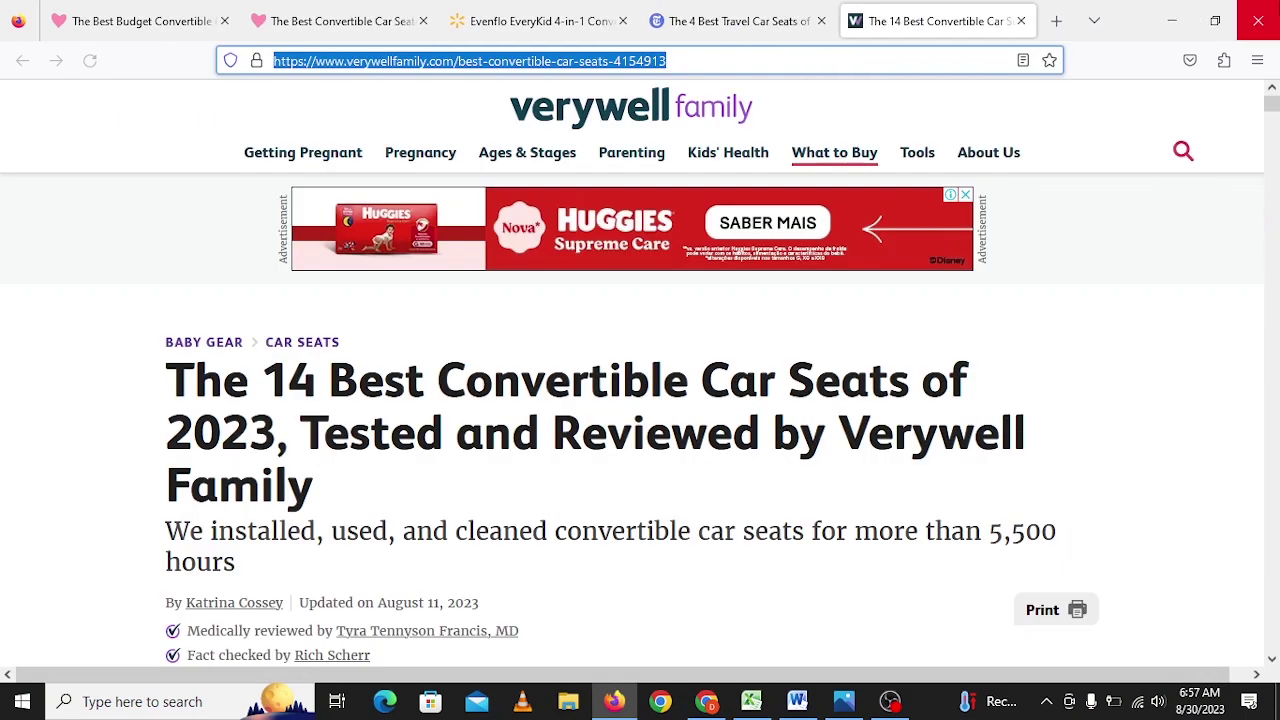
{"action": "left_click", "coordinate": [1172, 20]}
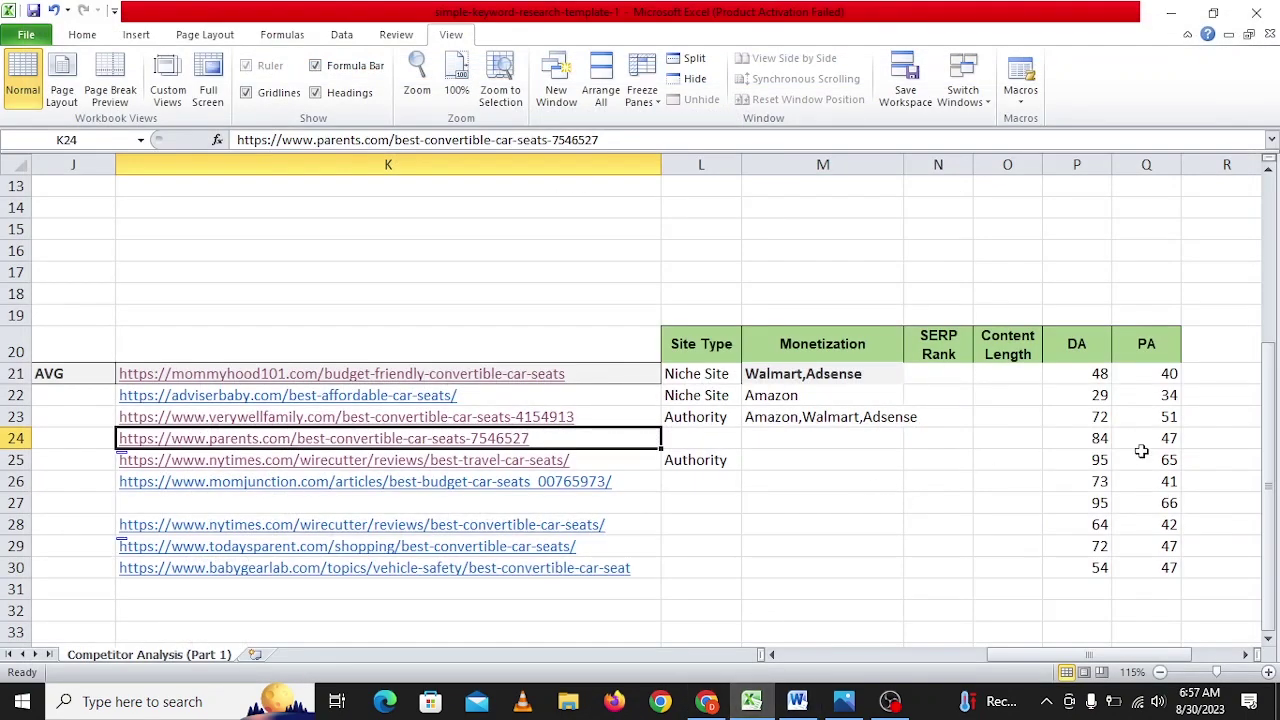
Enter "Authority" as the Site Type for parents.com in row 24 and select its Monetization cell.
{"action": "left_click", "coordinate": [1094, 442]}
{"action": "left_click", "coordinate": [1162, 441]}
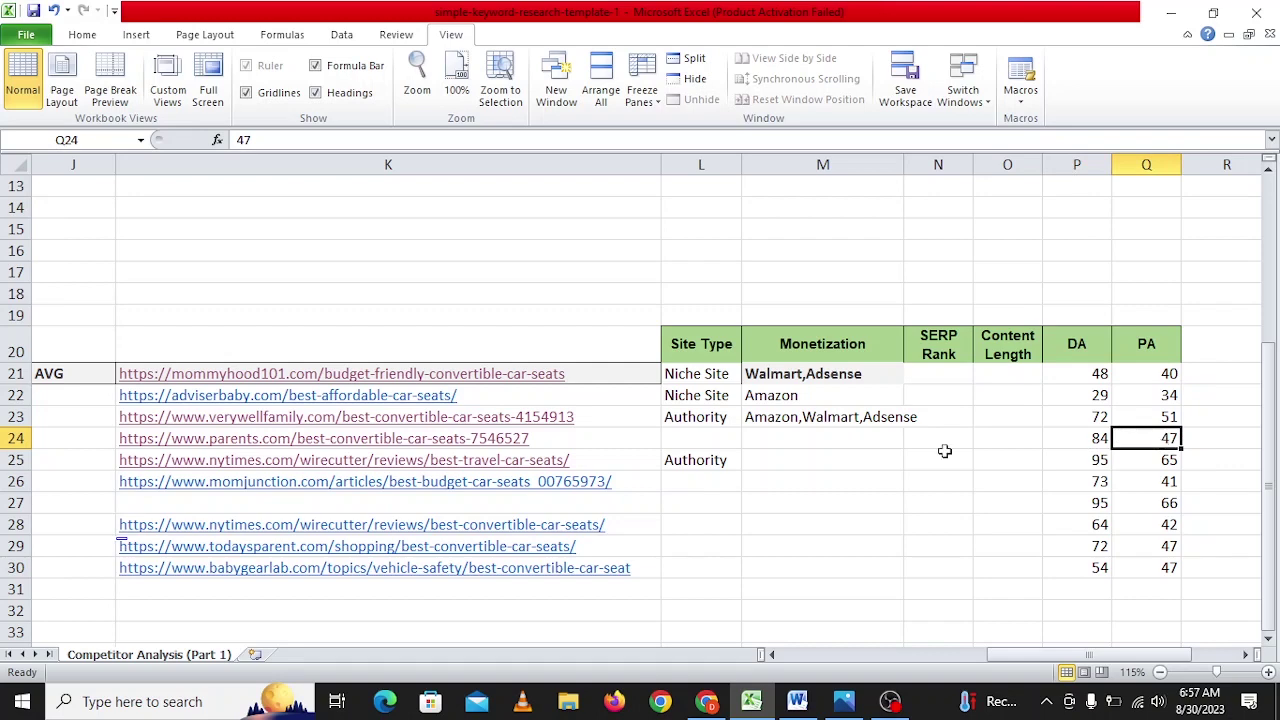
{"action": "left_click", "coordinate": [710, 438]}
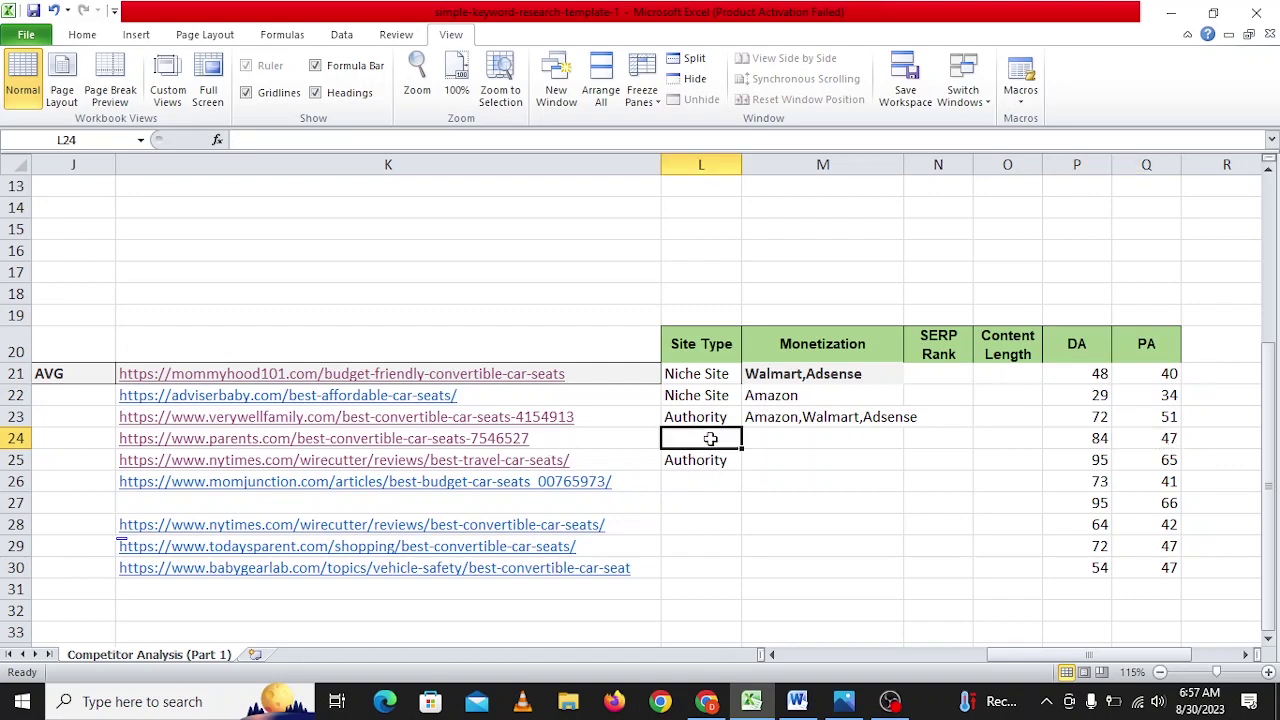
{"action": "type", "text": "A"}
{"action": "key", "text": "Return"}
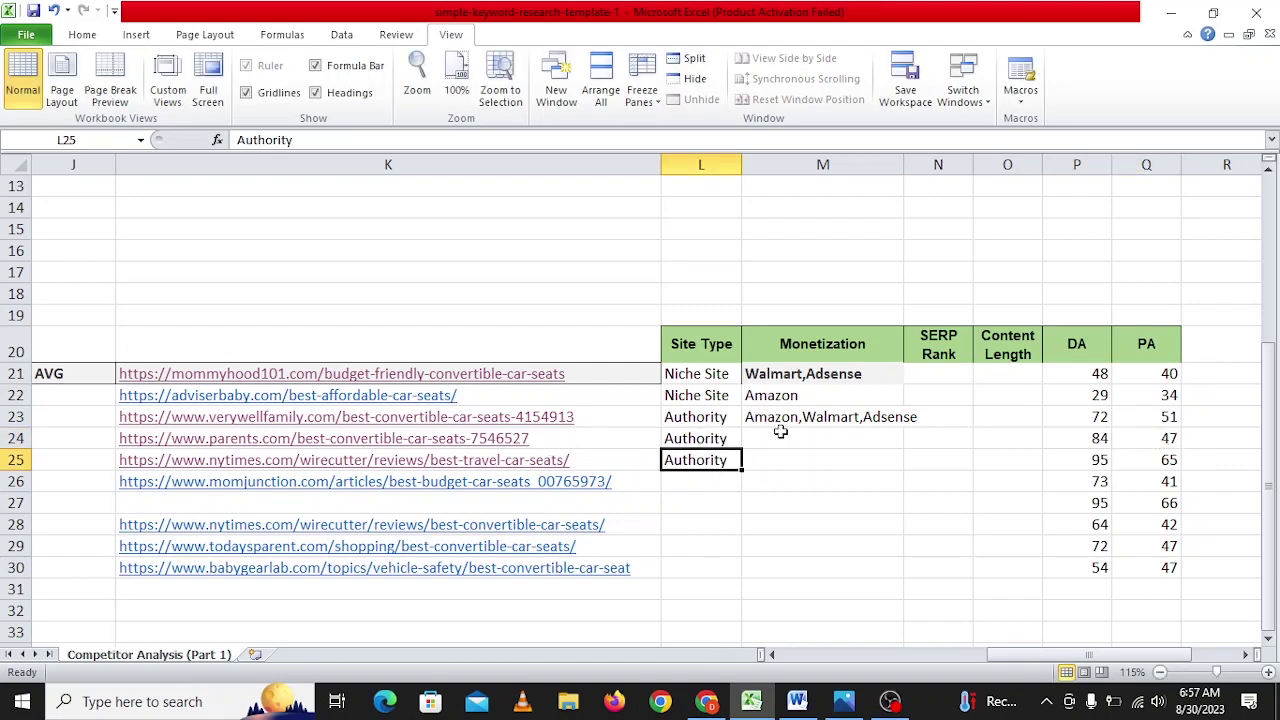
{"action": "left_click", "coordinate": [890, 443]}
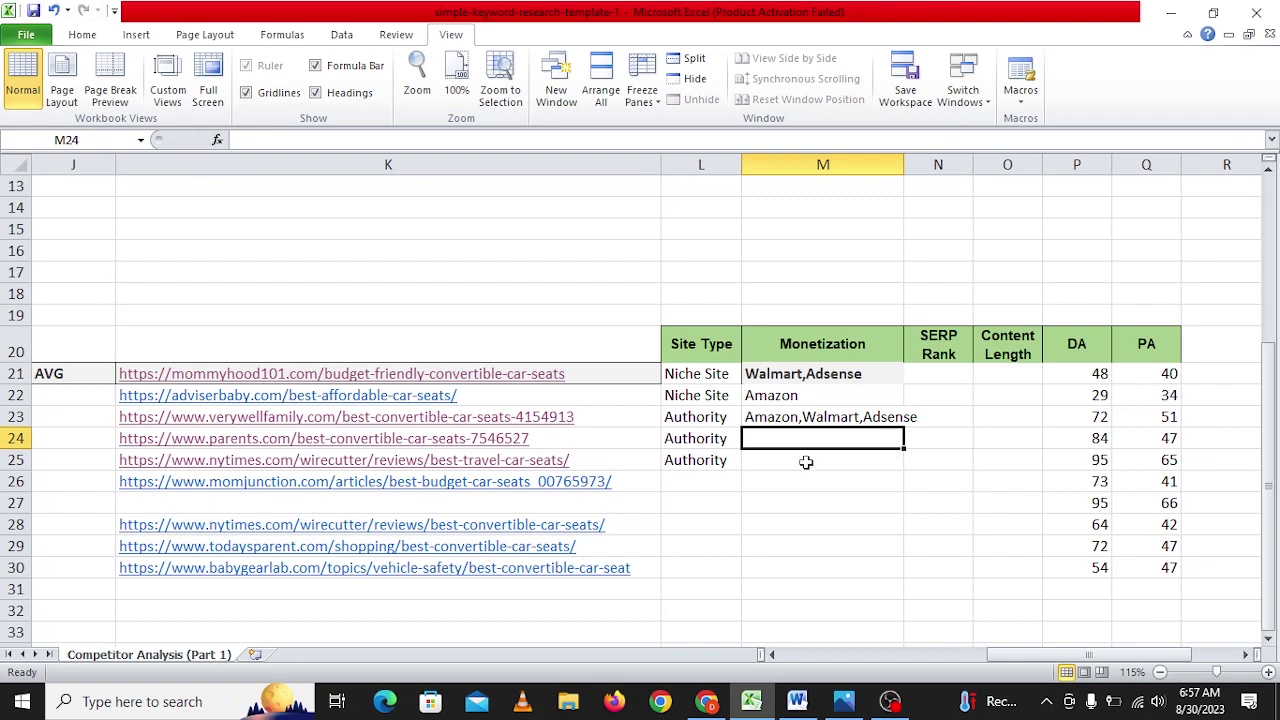
Switch to Chrome and examine the parents.com convertible car seats article's advertisements and retailer links to judge its monetization.
{"action": "left_click", "coordinate": [707, 701]}
{"action": "left_click", "coordinate": [380, 15]}
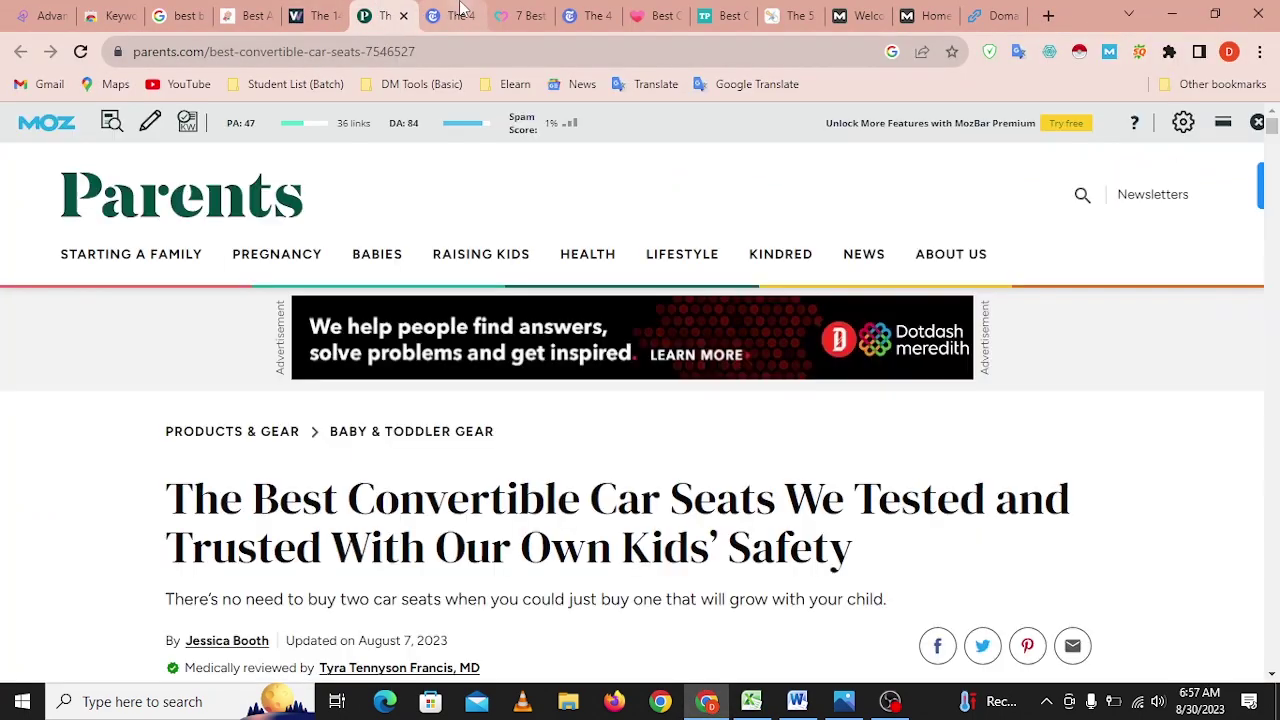
{"action": "scroll", "coordinate": [909, 429], "scroll_direction": "down", "scroll_amount": 6}
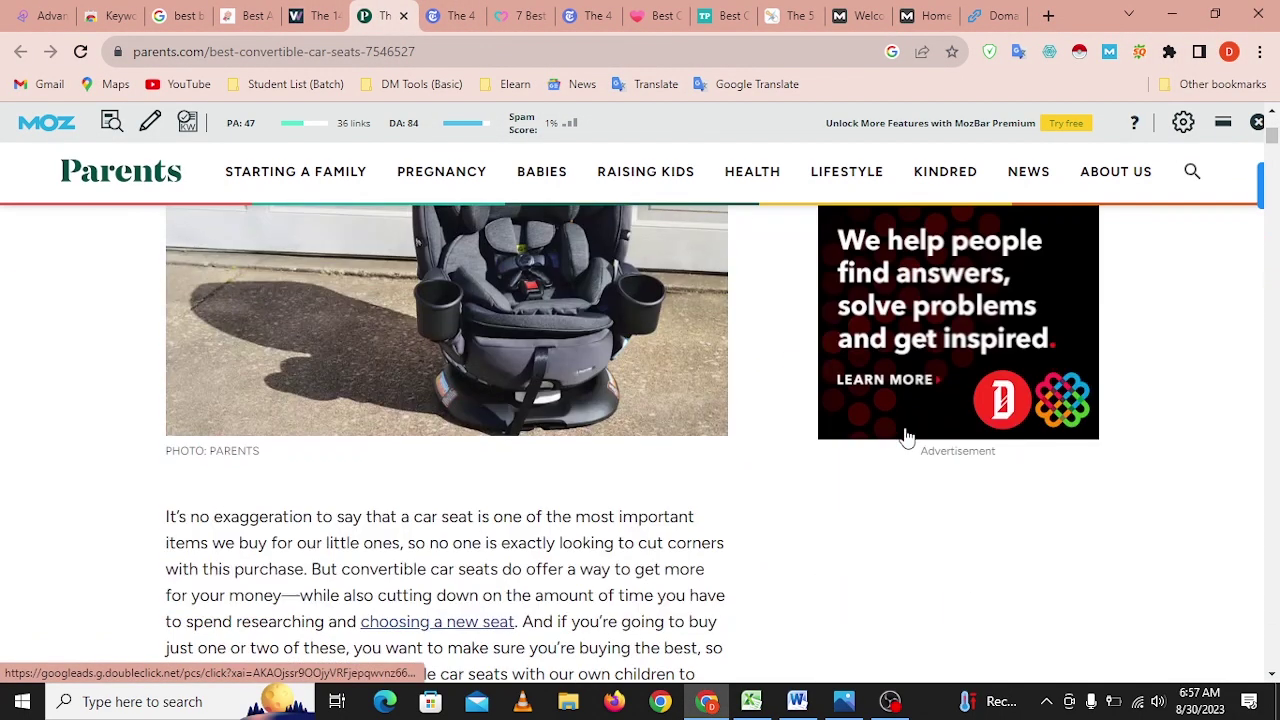
{"action": "scroll", "coordinate": [903, 471], "scroll_direction": "down", "scroll_amount": 5}
{"action": "scroll", "coordinate": [900, 487], "scroll_direction": "down", "scroll_amount": 12}
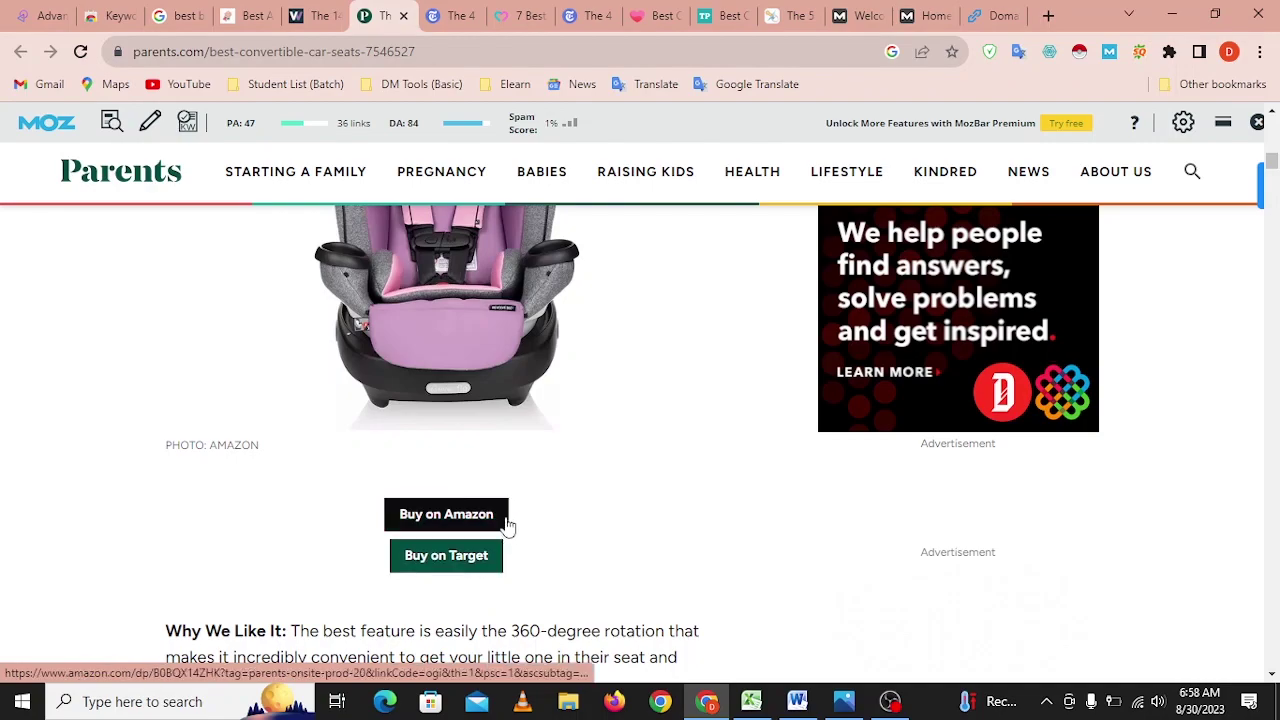
{"action": "scroll", "coordinate": [700, 543], "scroll_direction": "down", "scroll_amount": 8}
{"action": "scroll", "coordinate": [688, 547], "scroll_direction": "down", "scroll_amount": 15}
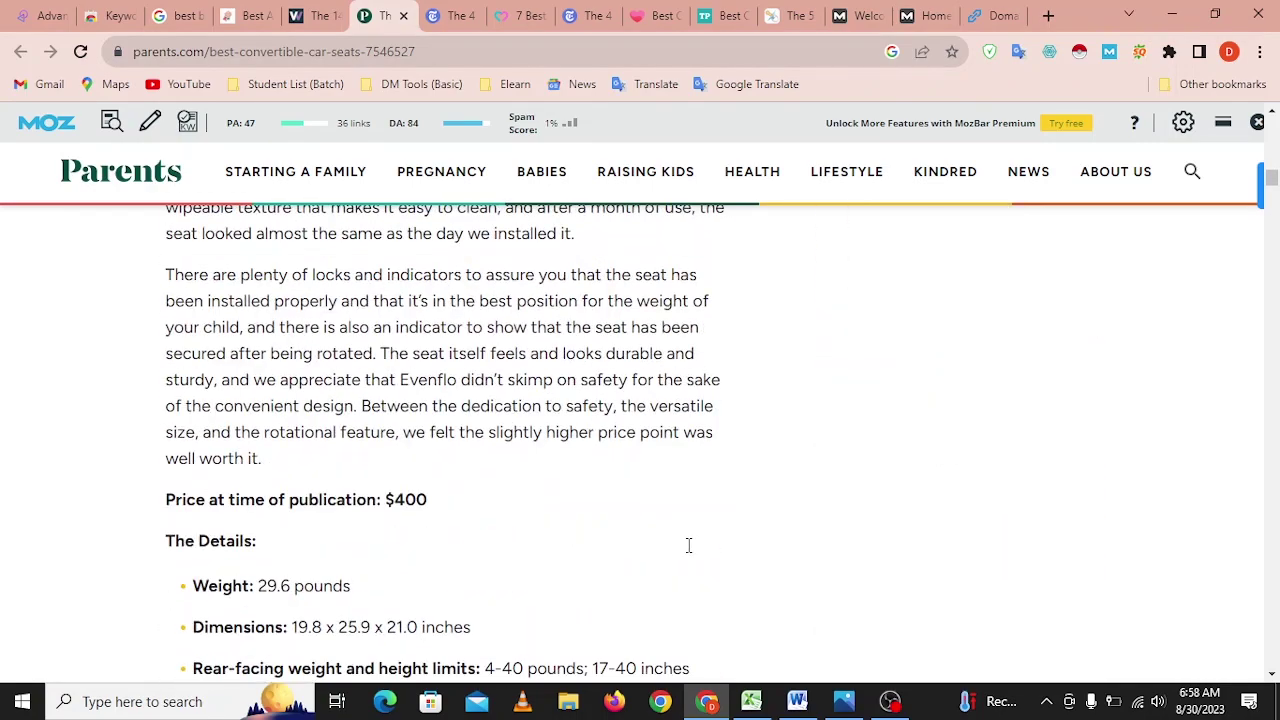
{"action": "scroll", "coordinate": [690, 555], "scroll_direction": "down", "scroll_amount": 15}
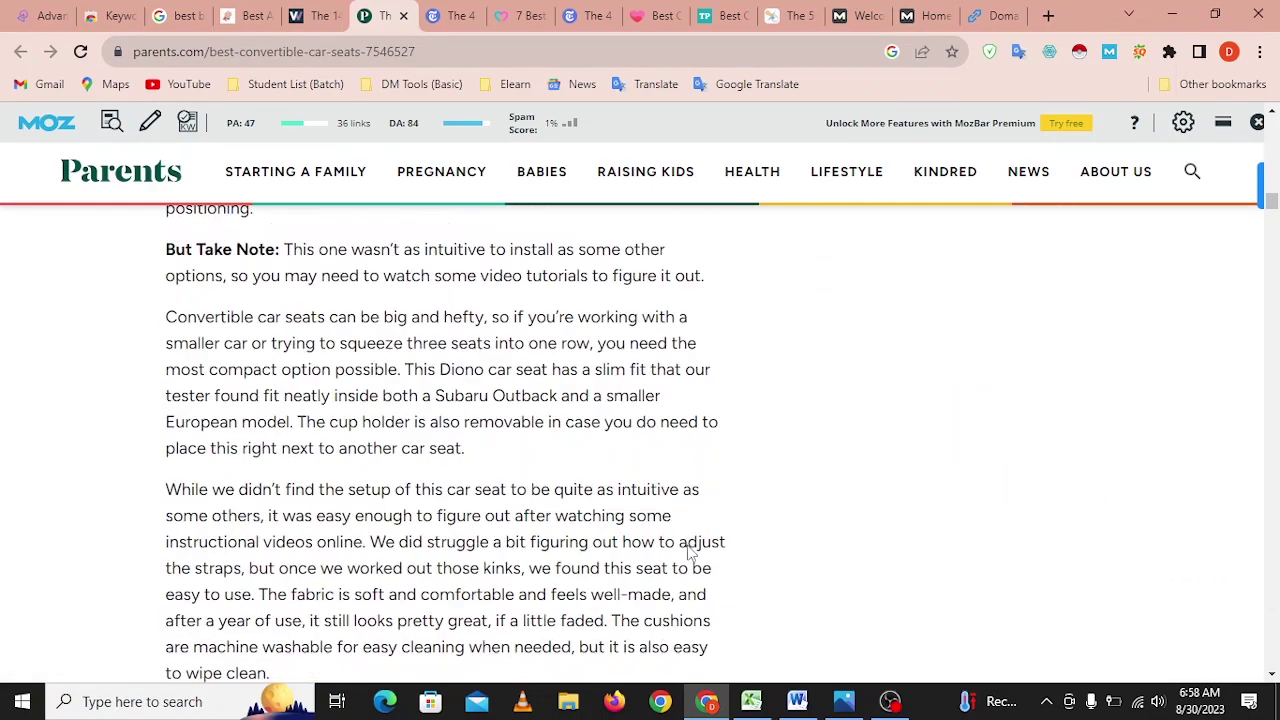
{"action": "scroll", "coordinate": [688, 562], "scroll_direction": "down", "scroll_amount": 10}
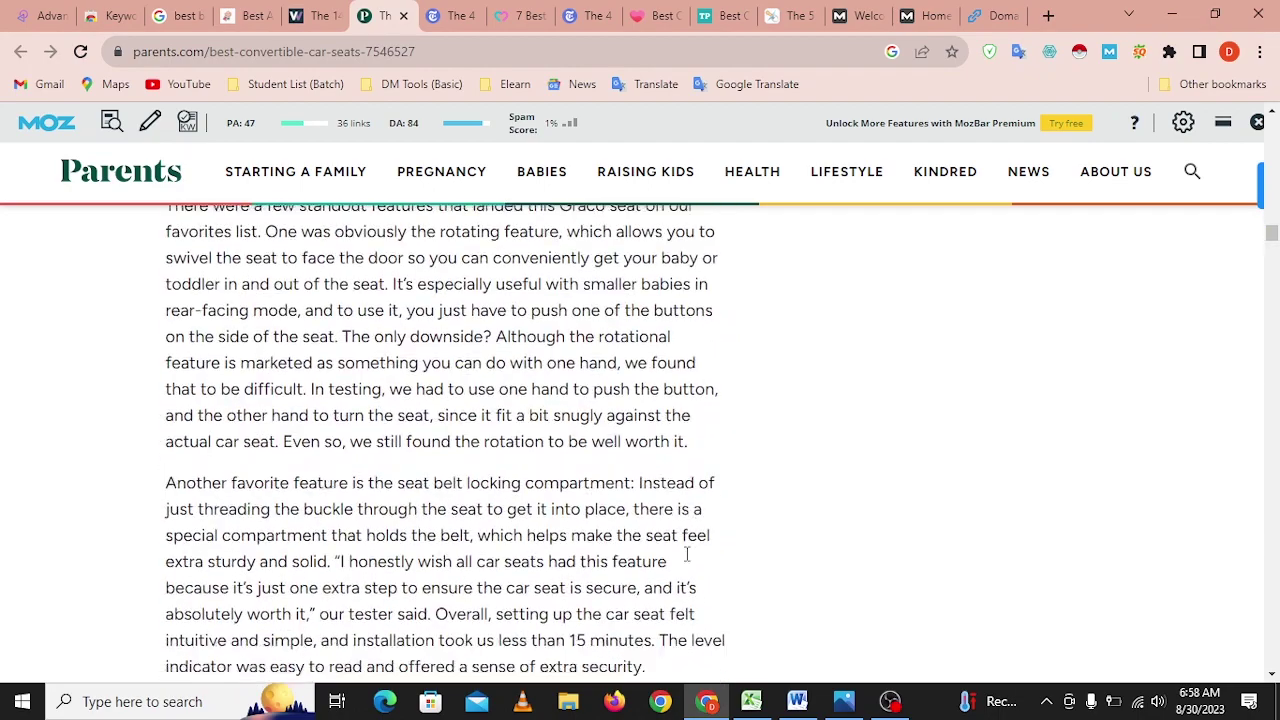
{"action": "scroll", "coordinate": [708, 494], "scroll_direction": "down", "scroll_amount": 7}
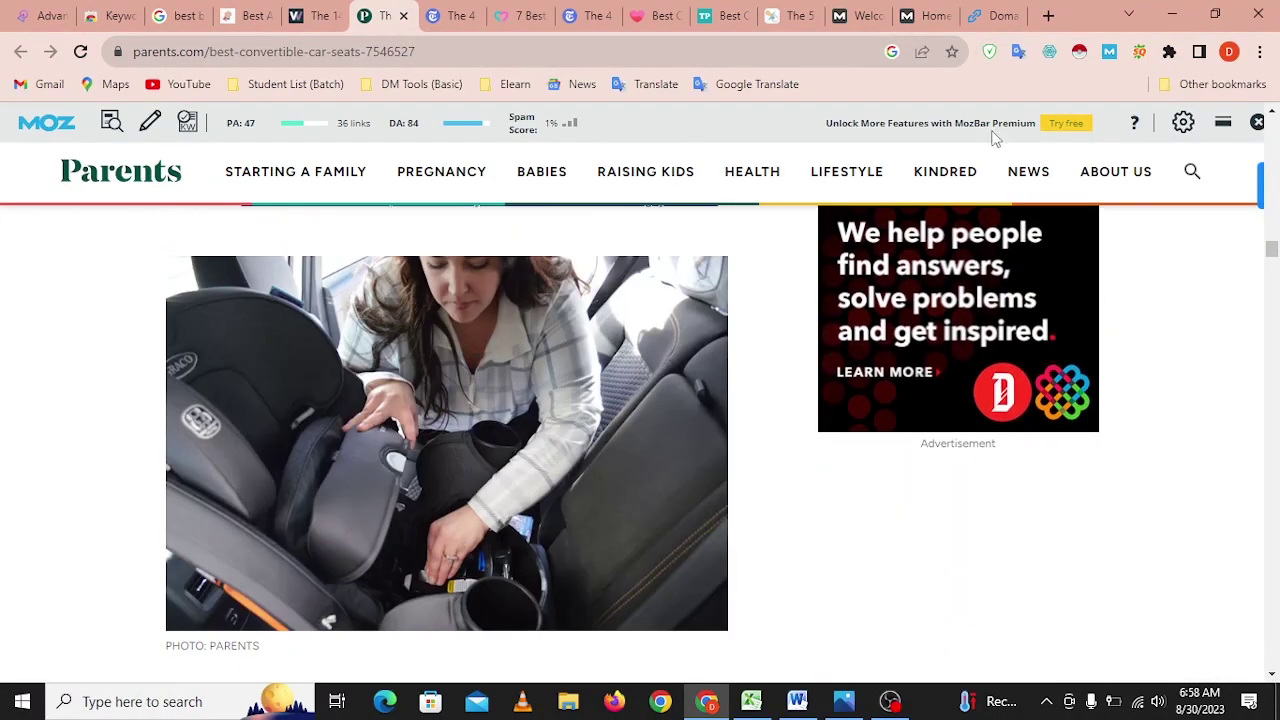
Switch to Excel and enter "Amazon" as the Monetization for parents.com in row 24.
{"action": "left_click", "coordinate": [1172, 14]}
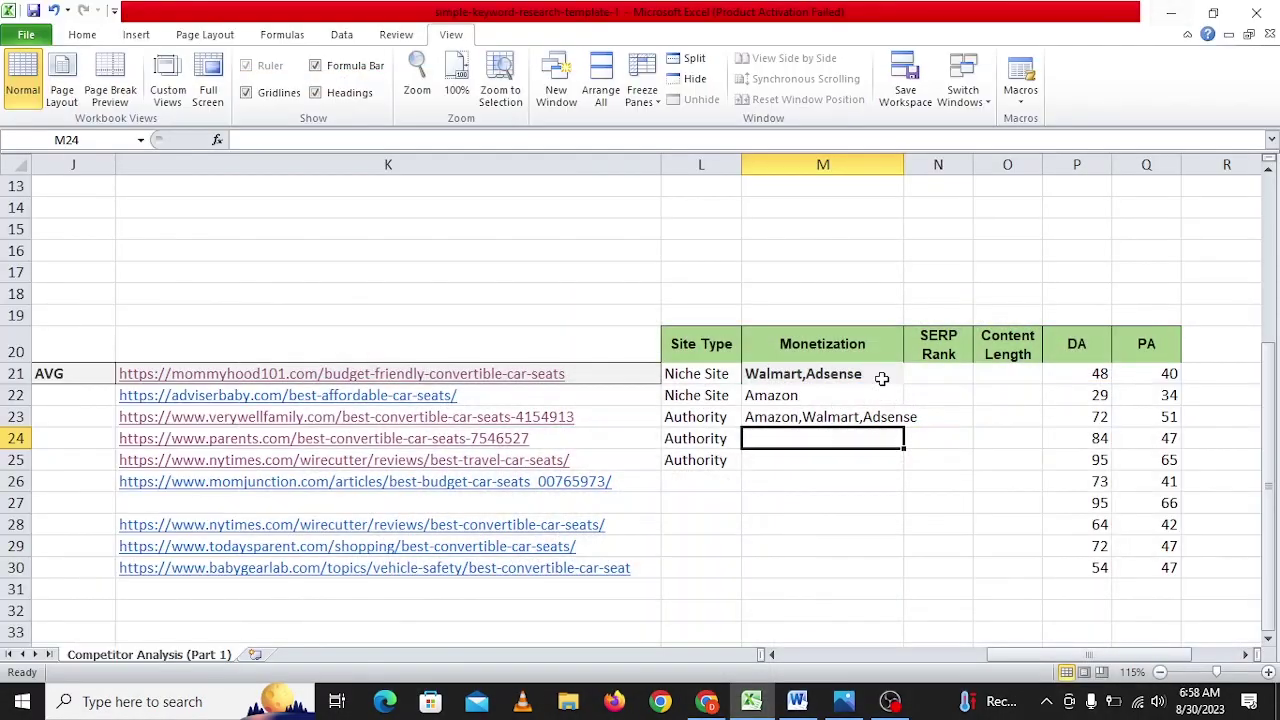
{"action": "type", "text": "Amazon"}
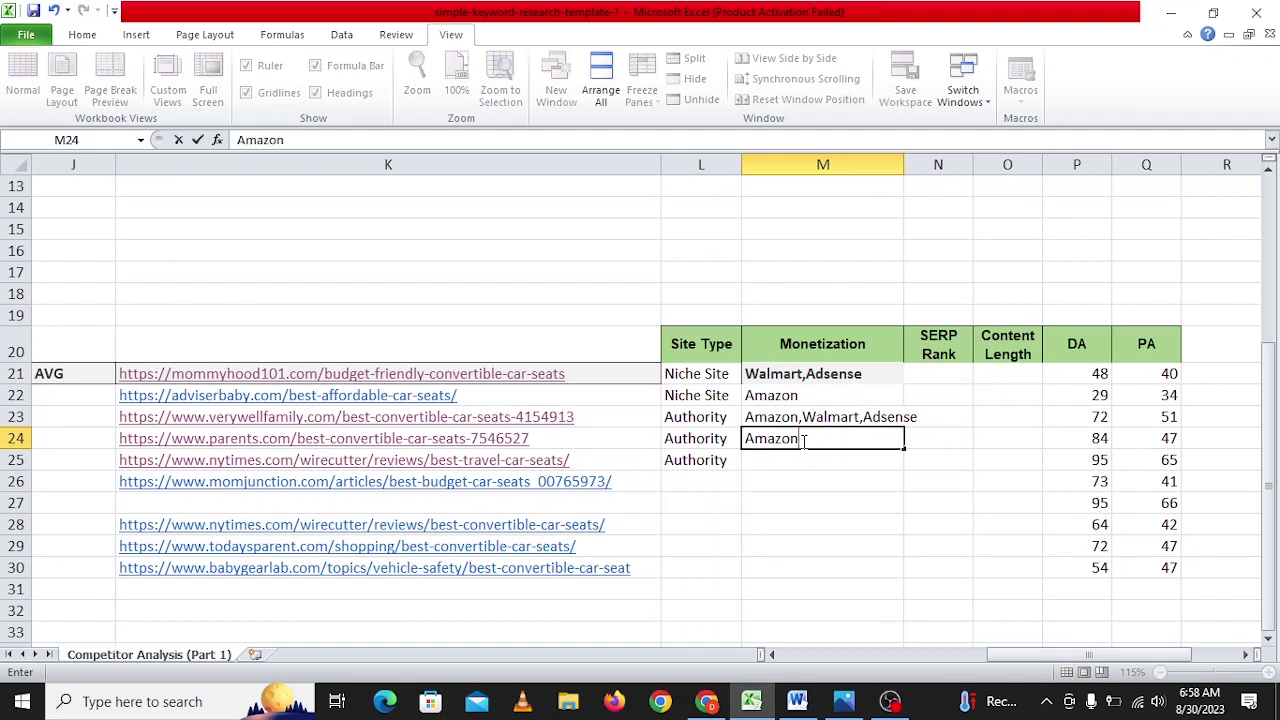
{"action": "key", "text": "Tab"}
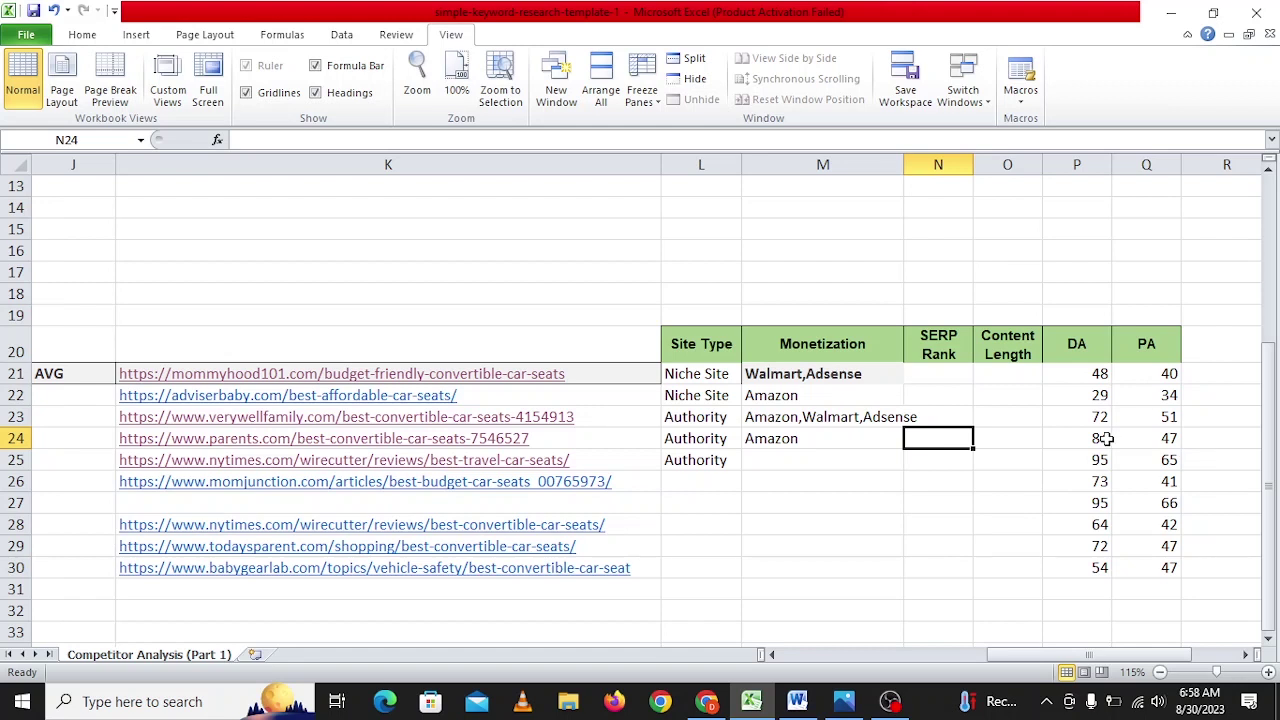
{"action": "left_click", "coordinate": [1090, 438]}
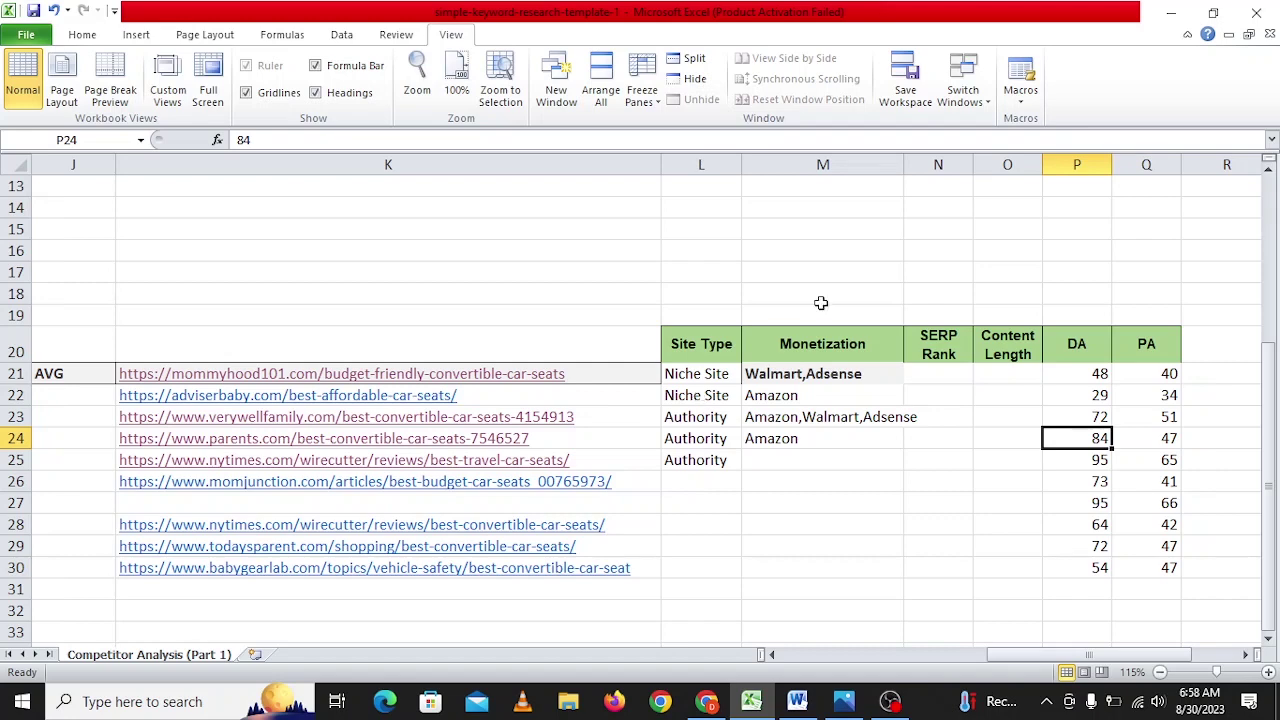
{"action": "left_click", "coordinate": [735, 395]}
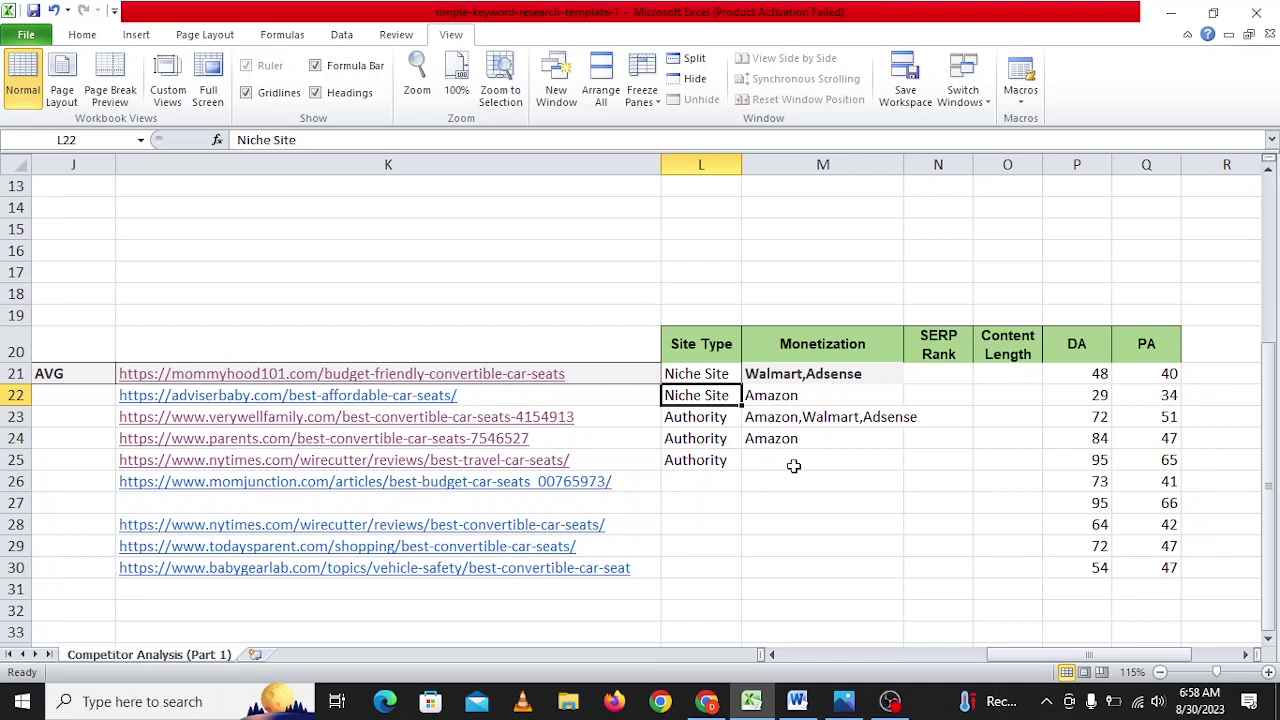
{"action": "left_click", "coordinate": [705, 481]}
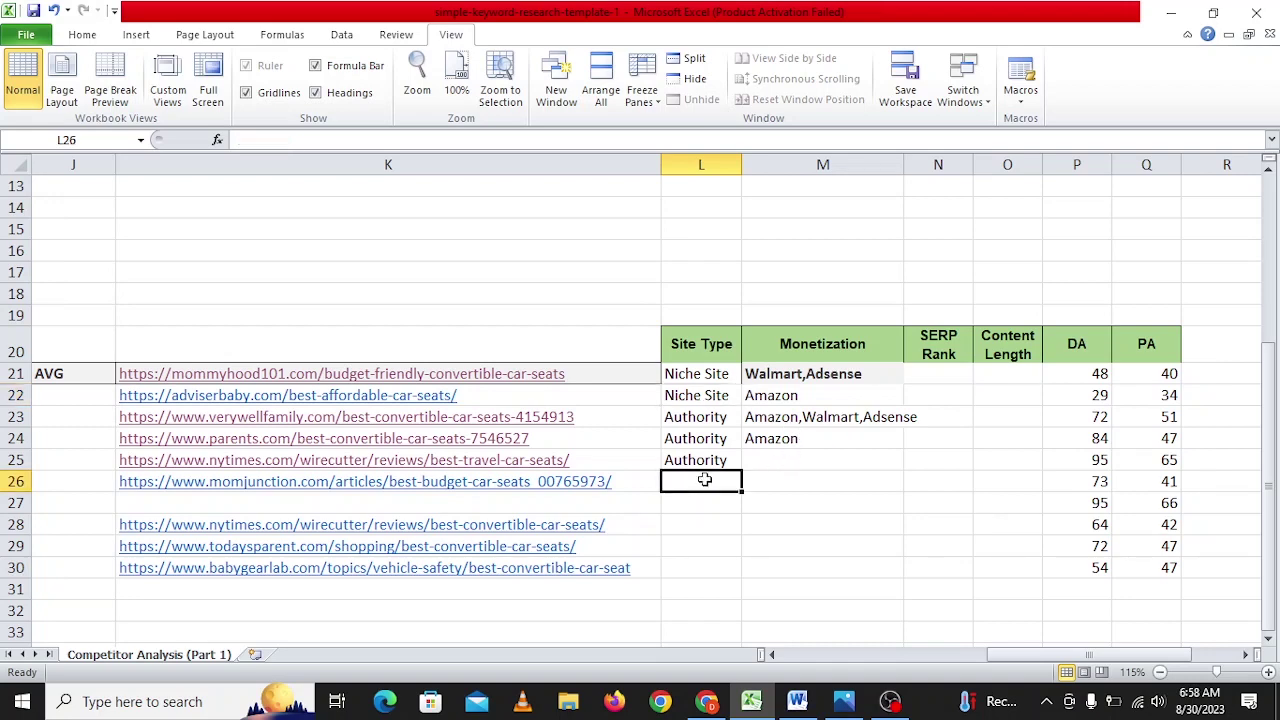
Copy the momjunction.com link in K26, then switch to Chrome and close the nytimes.com travel car seats page.
{"action": "right_click", "coordinate": [460, 490]}
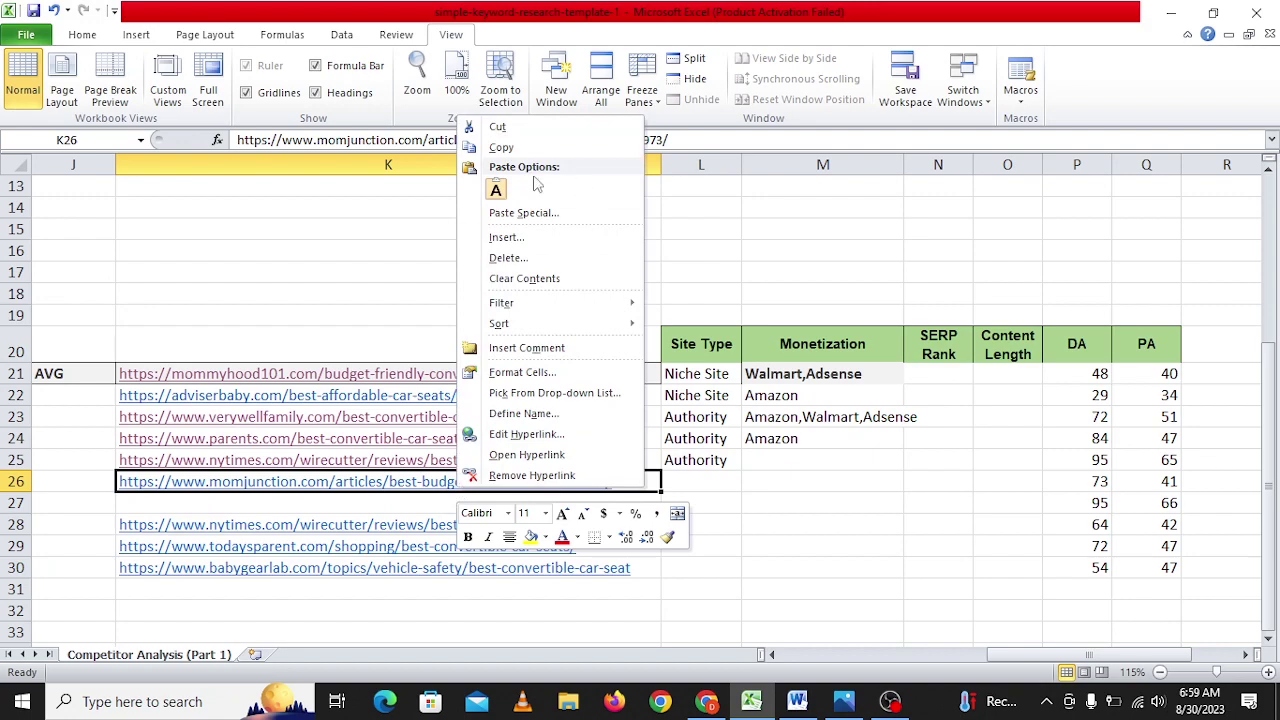
{"action": "left_click", "coordinate": [500, 147]}
{"action": "key", "text": "alt+Tab"}
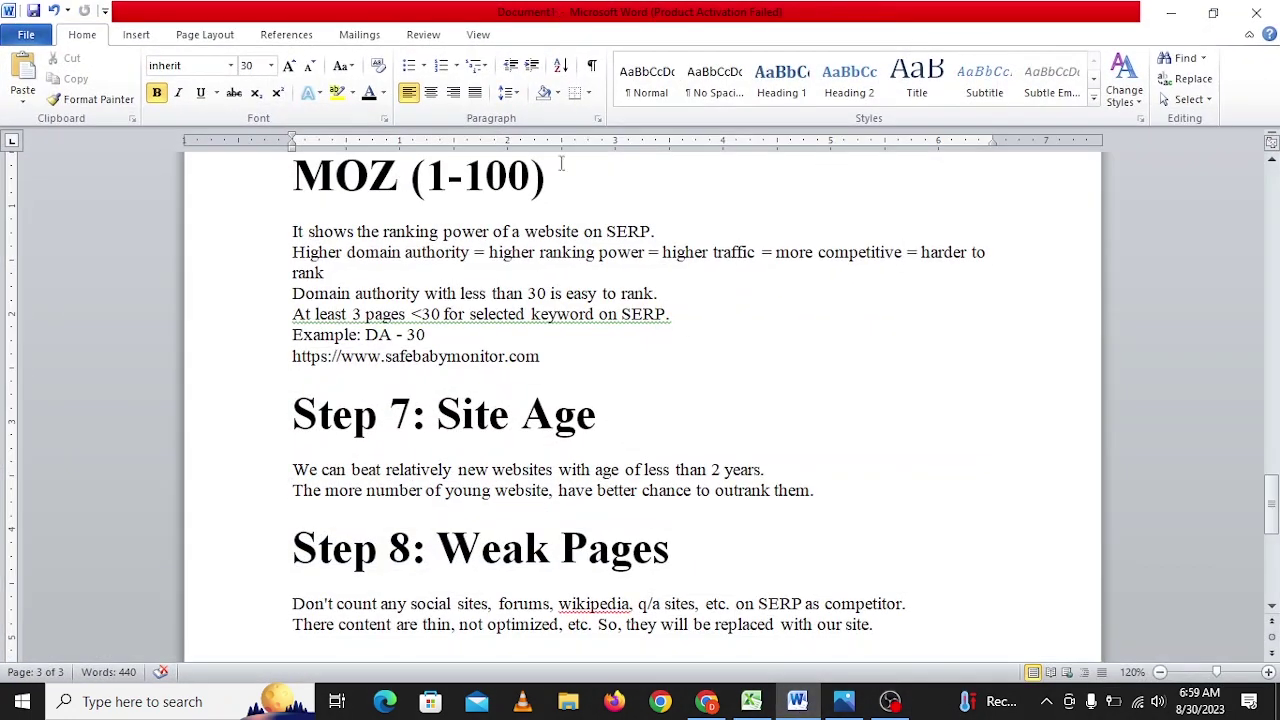
{"action": "left_click", "coordinate": [706, 701]}
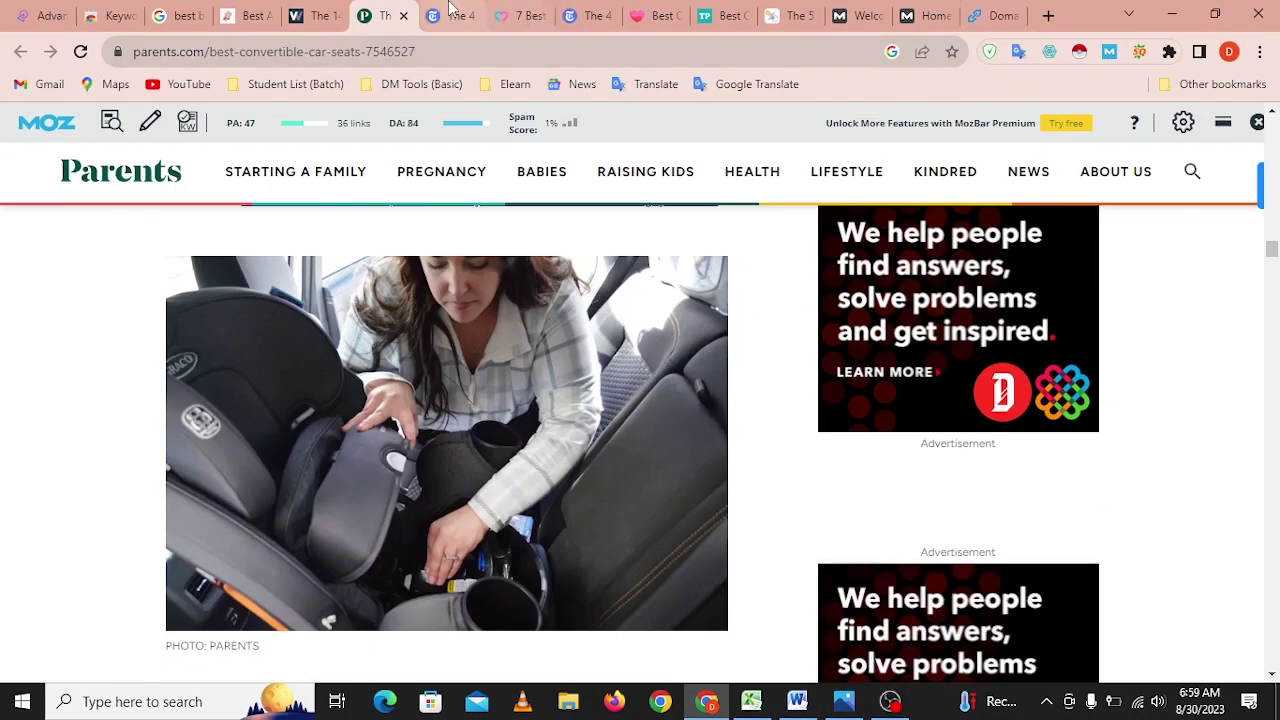
{"action": "left_click", "coordinate": [451, 12]}
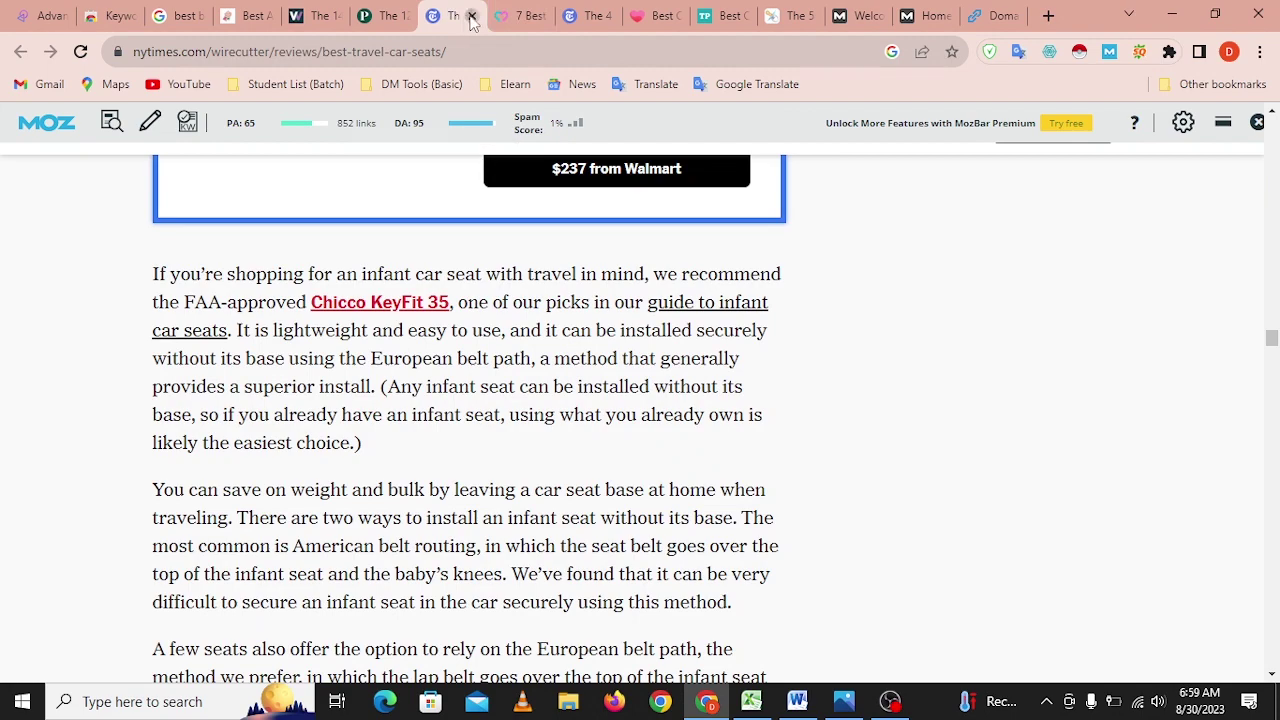
{"action": "left_click", "coordinate": [471, 16]}
Examine the momjunction.com budget car seats article's retailer links and site categories to judge its site type and monetization.
{"action": "scroll", "coordinate": [492, 400], "scroll_direction": "down", "scroll_amount": 5}
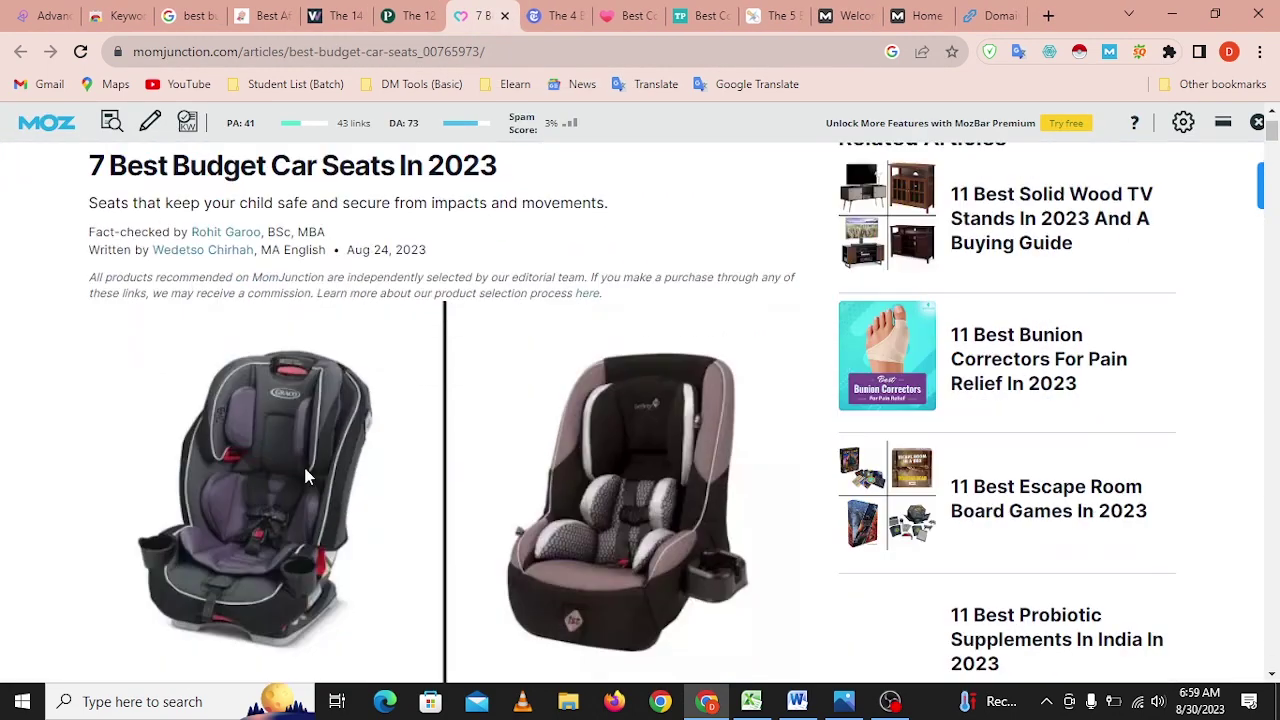
{"action": "scroll", "coordinate": [540, 490], "scroll_direction": "down", "scroll_amount": 3}
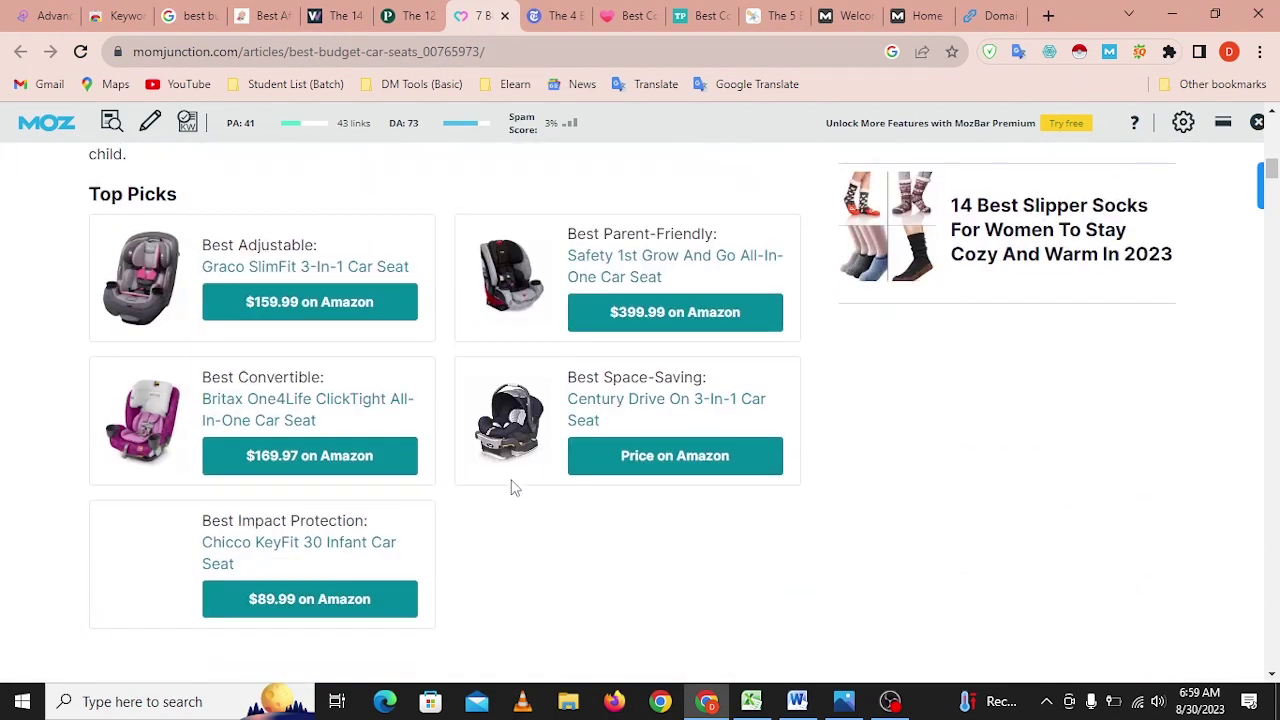
{"action": "scroll", "coordinate": [415, 487], "scroll_direction": "up", "scroll_amount": 1}
{"action": "scroll", "coordinate": [390, 232], "scroll_direction": "up", "scroll_amount": 7}
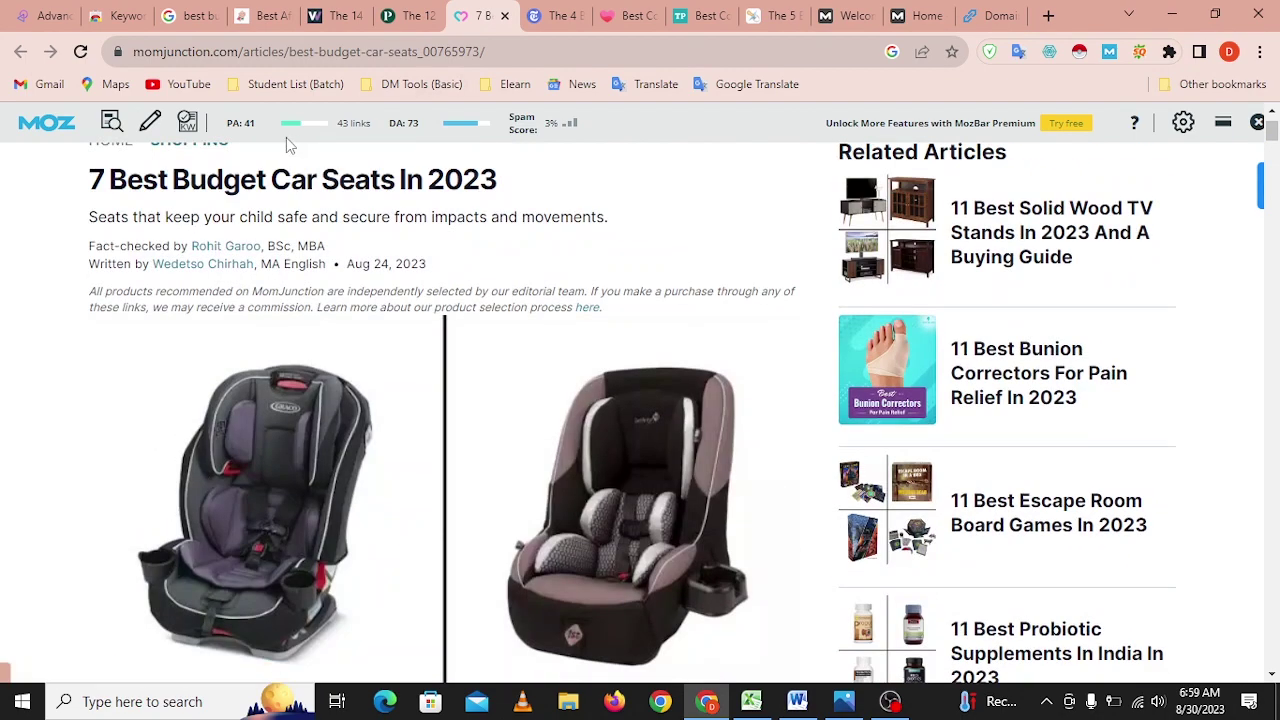
{"action": "scroll", "coordinate": [535, 375], "scroll_direction": "up", "scroll_amount": 1}
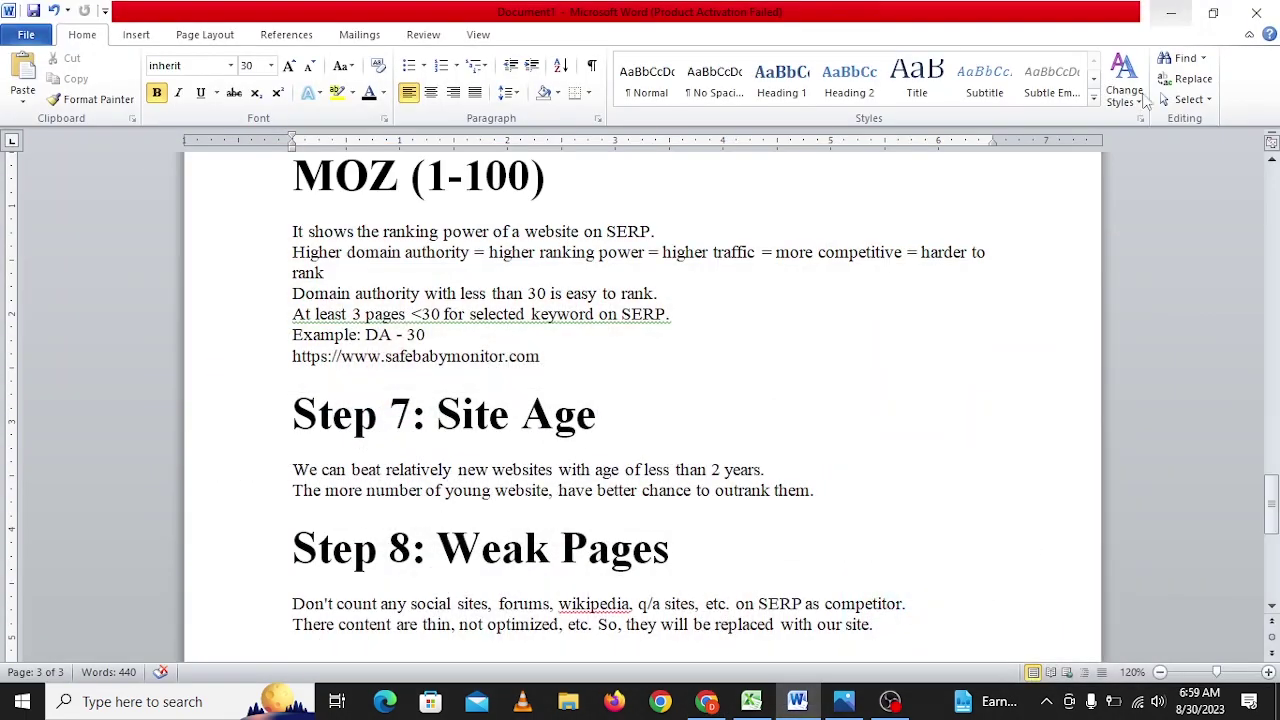
{"action": "left_click", "coordinate": [1172, 15]}
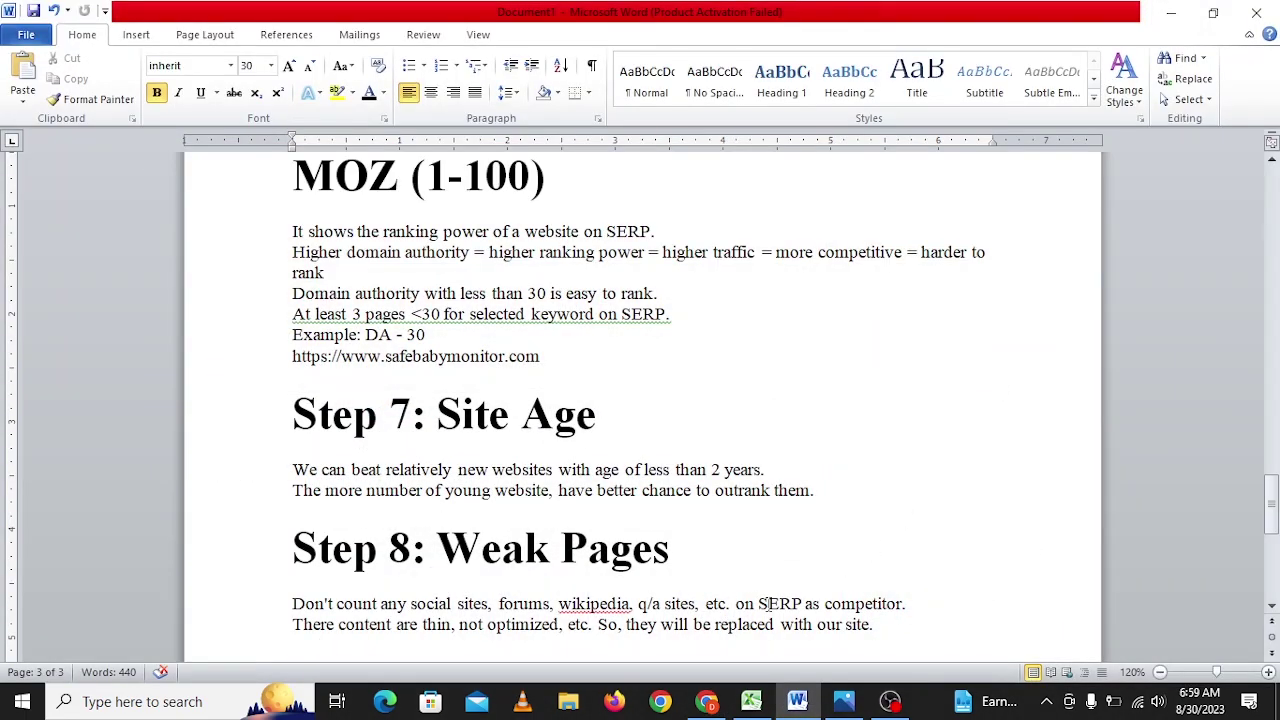
{"action": "left_click", "coordinate": [710, 702]}
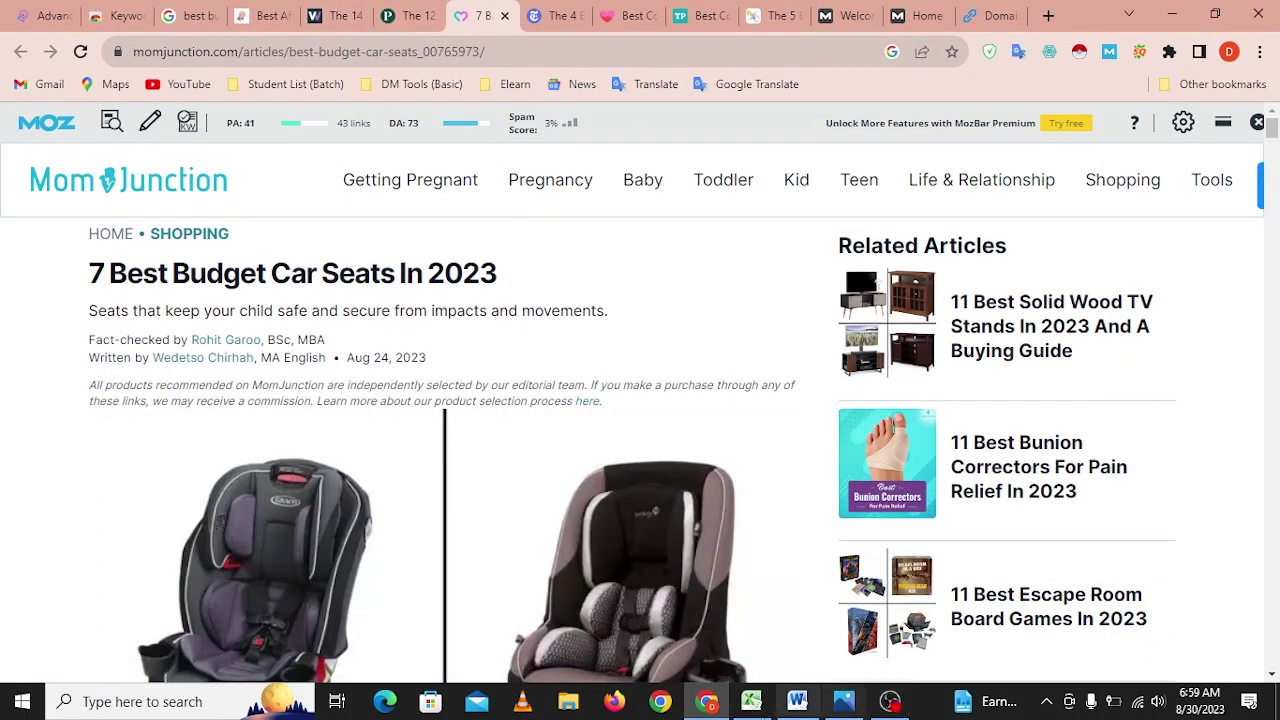
Switch to Excel and enter "Authority" as the Site Type for momjunction.com in L26.
{"action": "left_click", "coordinate": [751, 701]}
{"action": "left_click", "coordinate": [716, 486]}
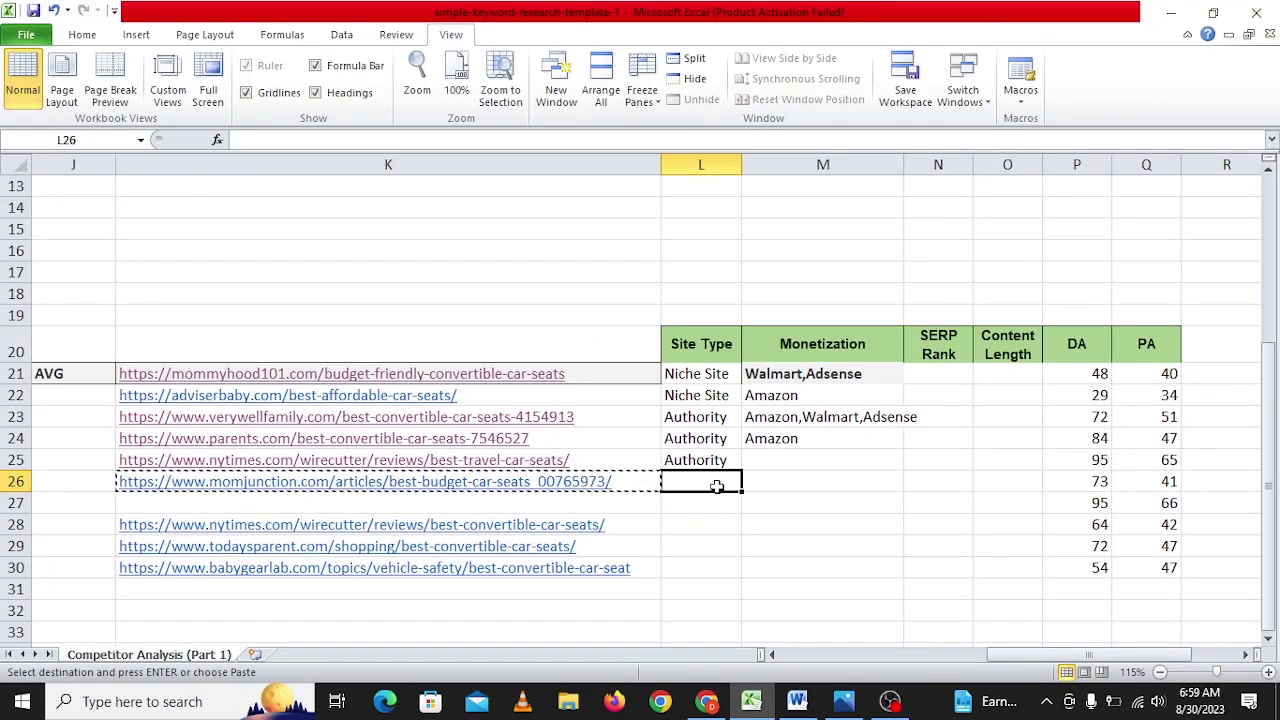
{"action": "type", "text": "Au"}
{"action": "key", "text": "Return"}
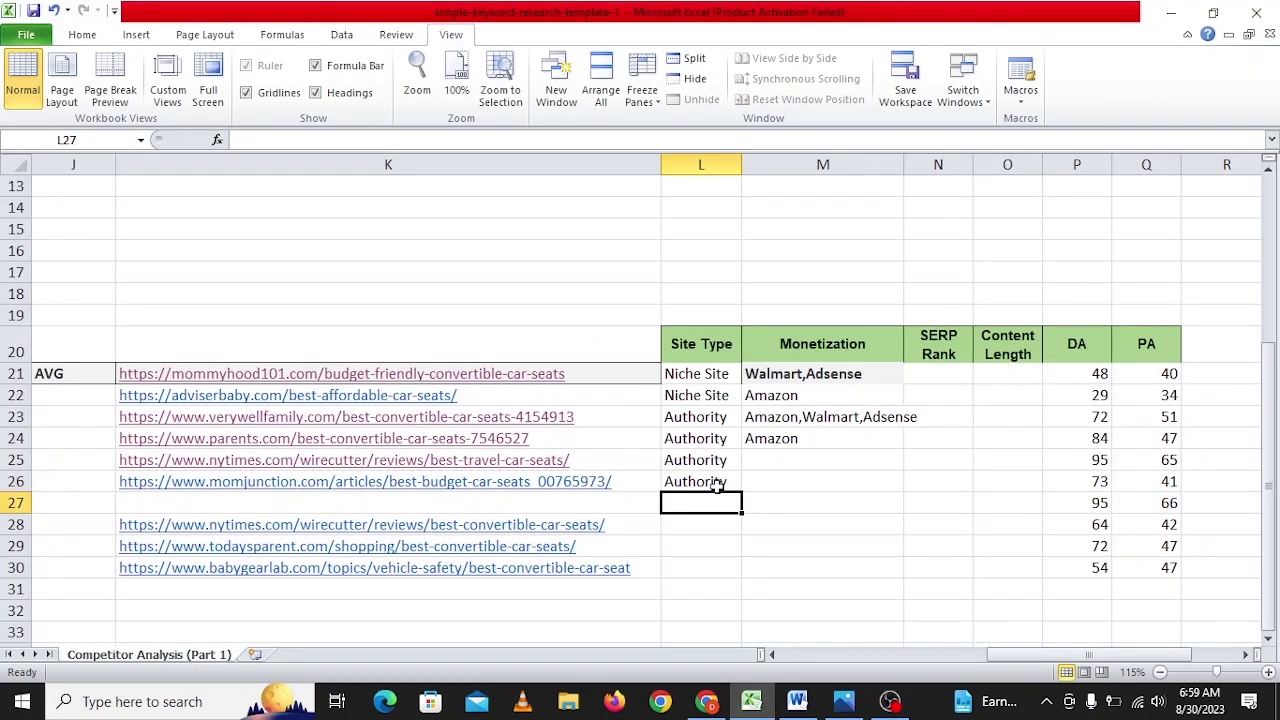
{"action": "left_click", "coordinate": [716, 486]}
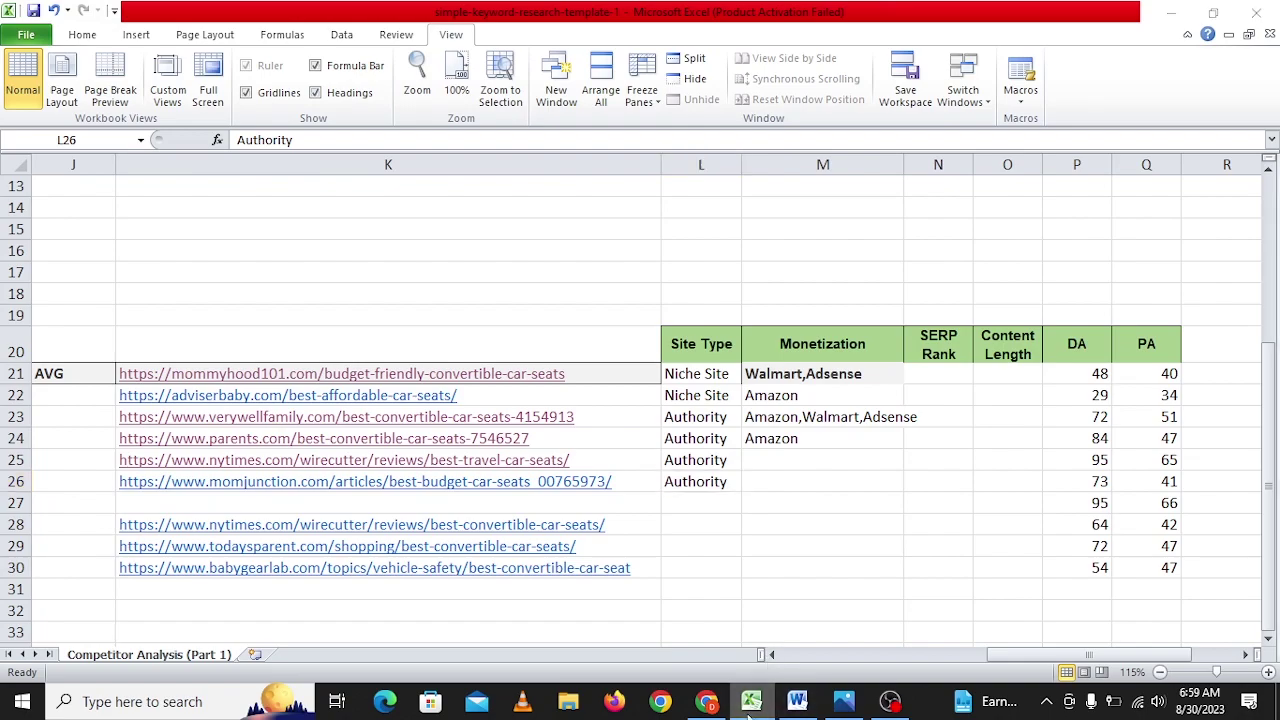
{"action": "left_click", "coordinate": [750, 705]}
{"action": "left_click", "coordinate": [750, 705]}
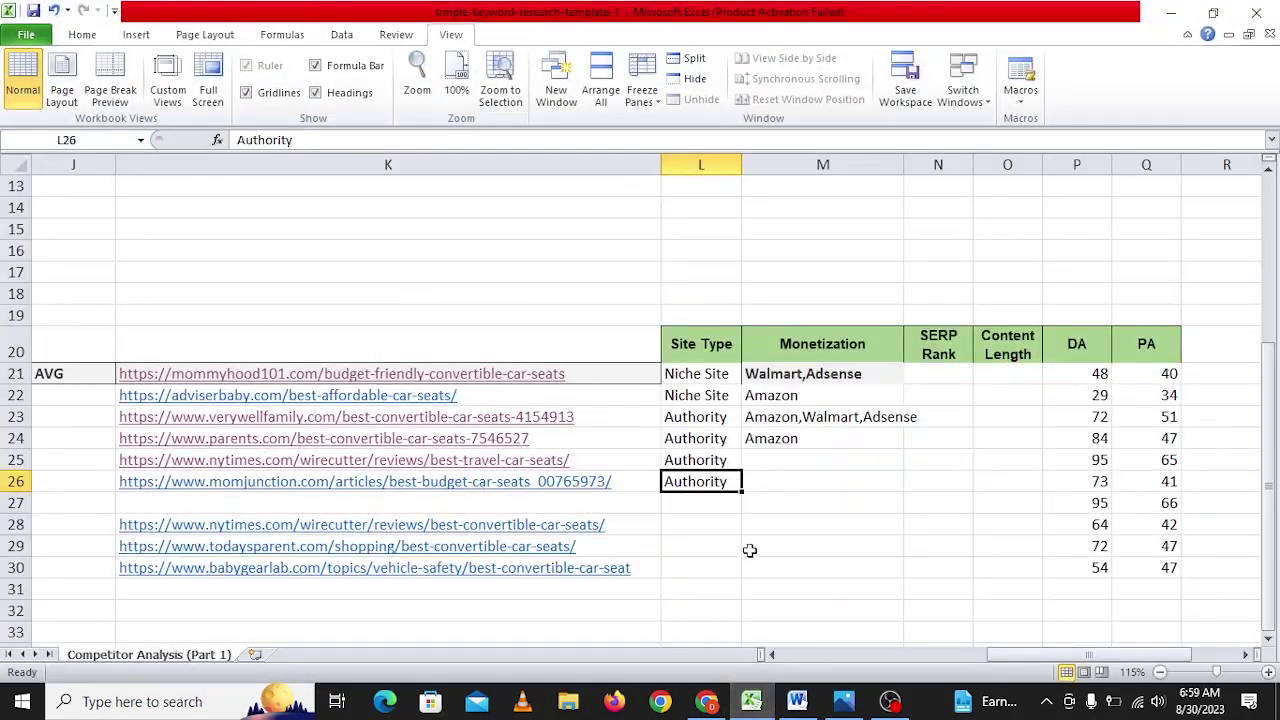
Return to Chrome and examine the momjunction.com article's category menus and product purchase links to judge its site type and monetization.
{"action": "left_click", "coordinate": [750, 702]}
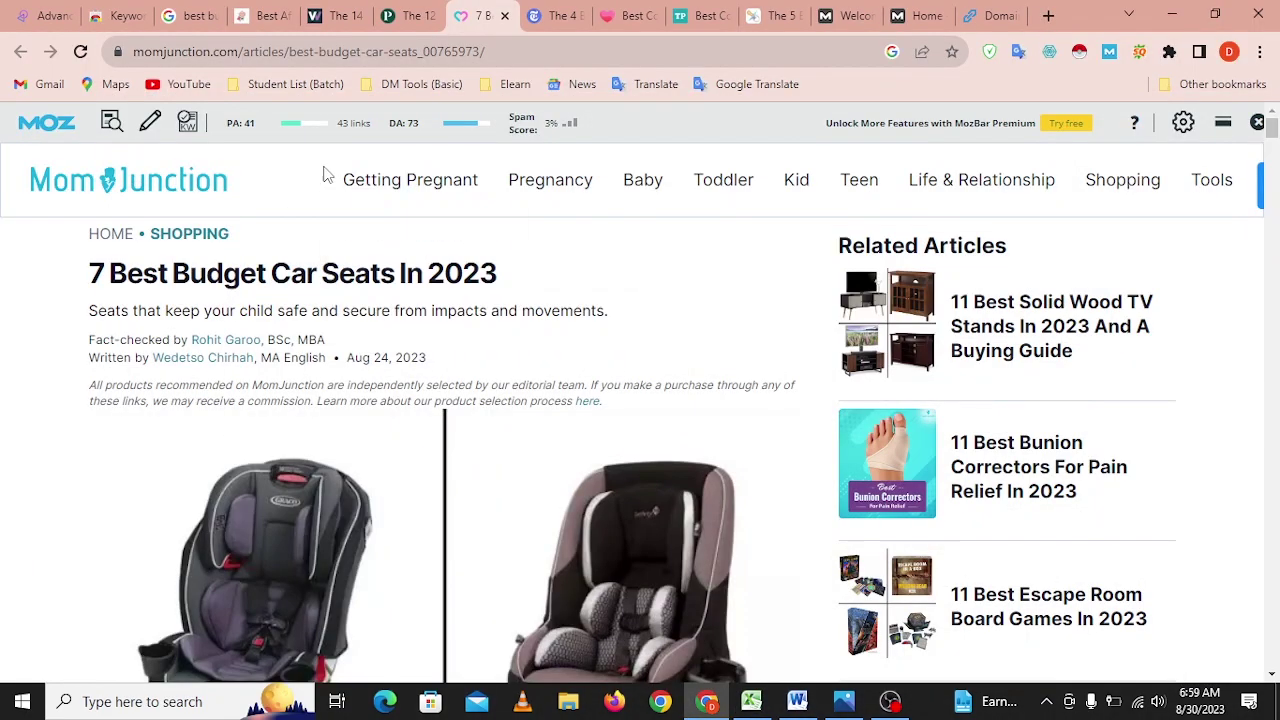
{"action": "mouse_move", "coordinate": [813, 197]}
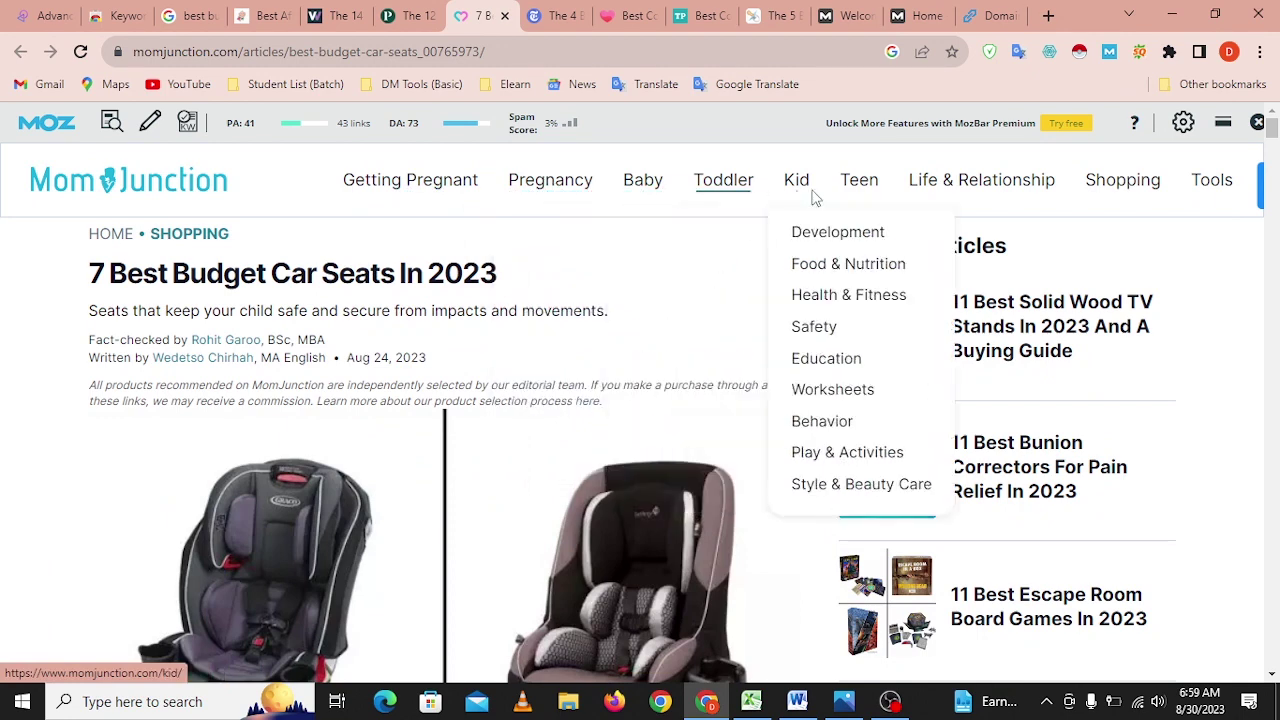
{"action": "mouse_move", "coordinate": [540, 199]}
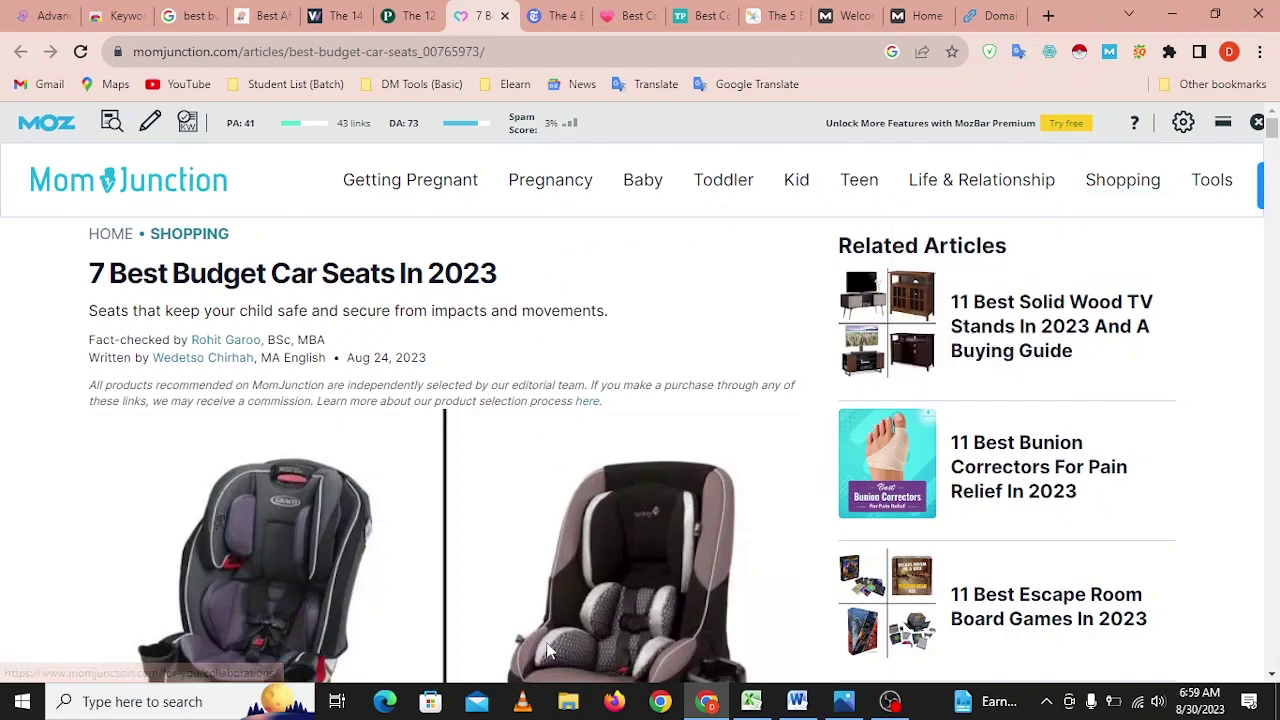
{"action": "scroll", "coordinate": [552, 630], "scroll_direction": "down", "scroll_amount": 10}
{"action": "scroll", "coordinate": [555, 645], "scroll_direction": "down", "scroll_amount": 15}
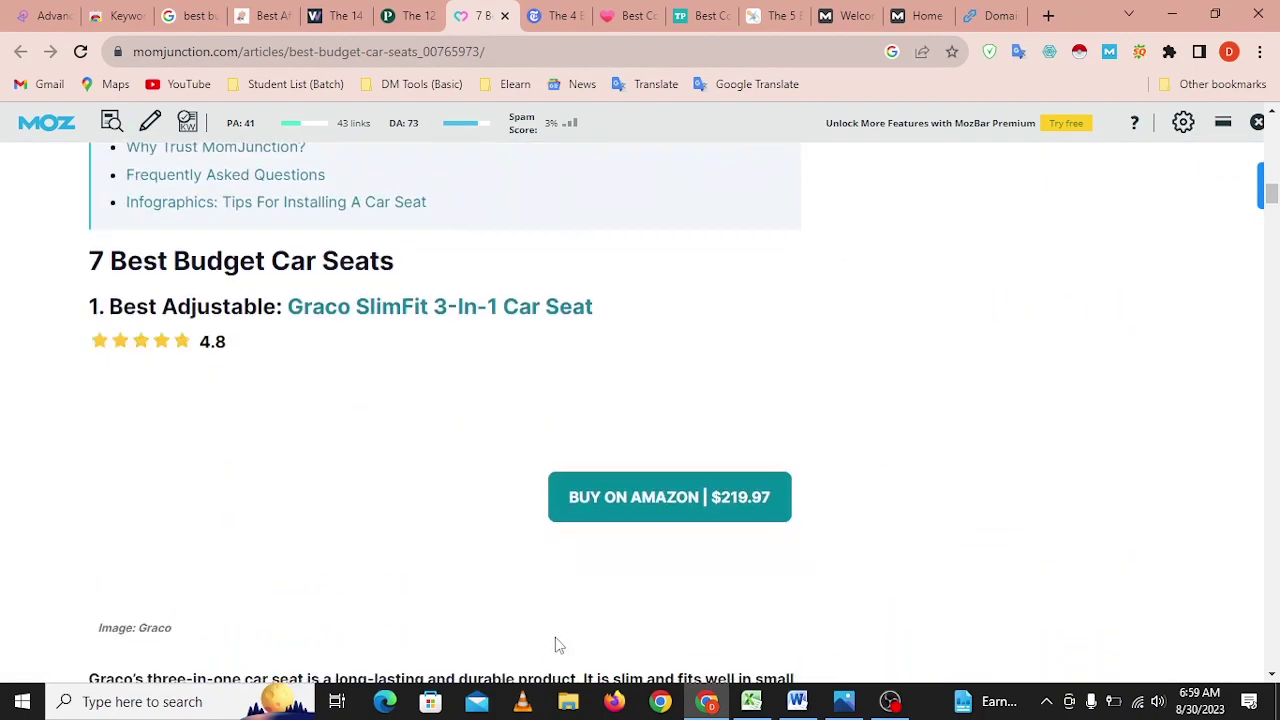
{"action": "scroll", "coordinate": [563, 645], "scroll_direction": "down", "scroll_amount": 4}
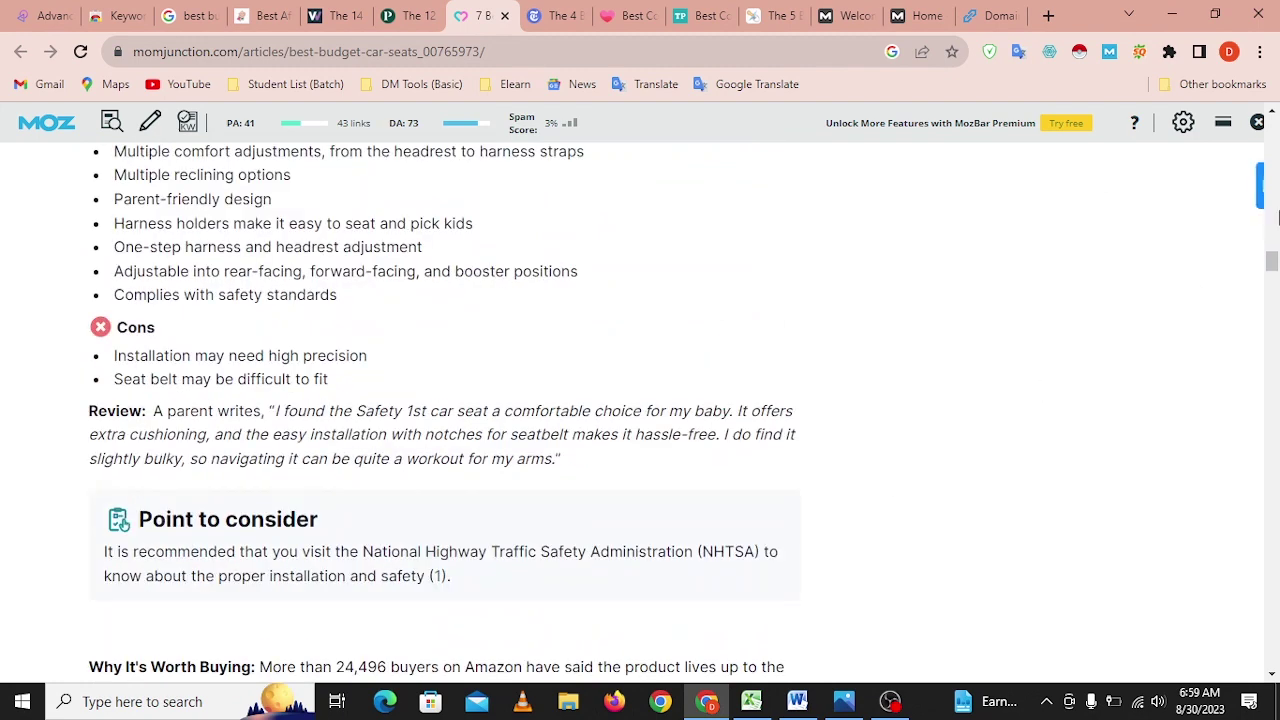
{"action": "key", "text": "Home"}
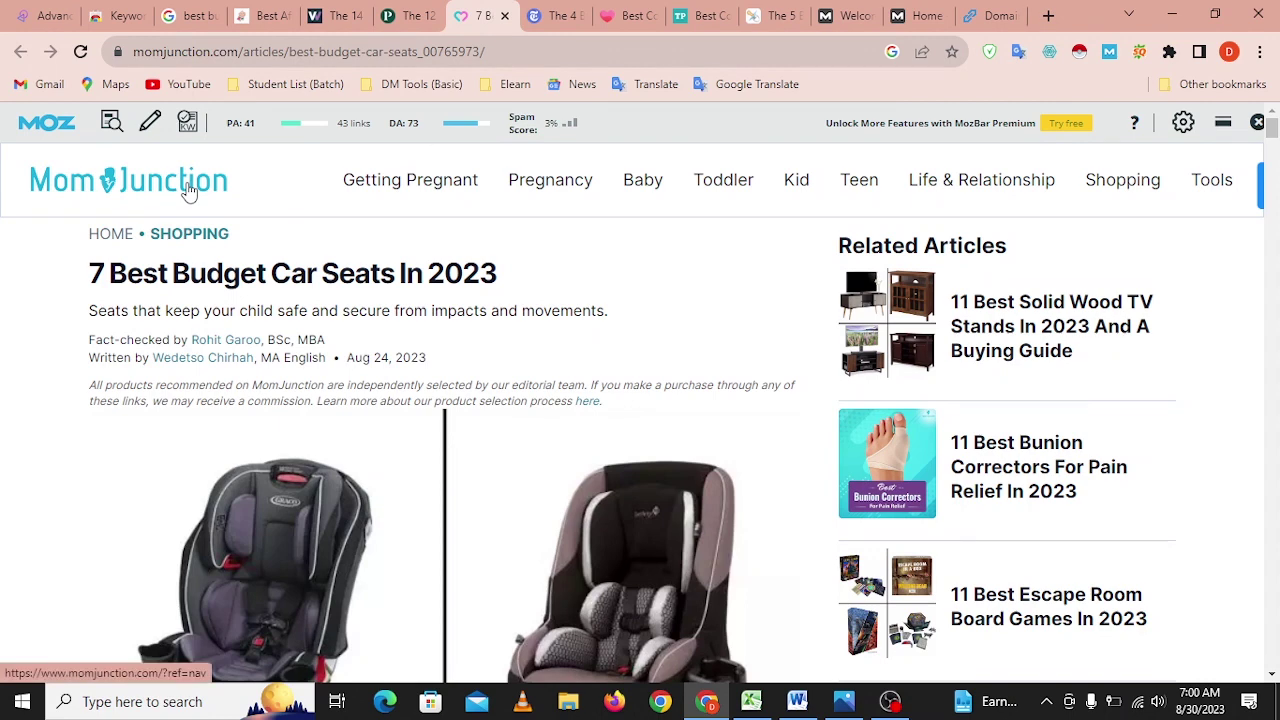
{"action": "mouse_move", "coordinate": [410, 192]}
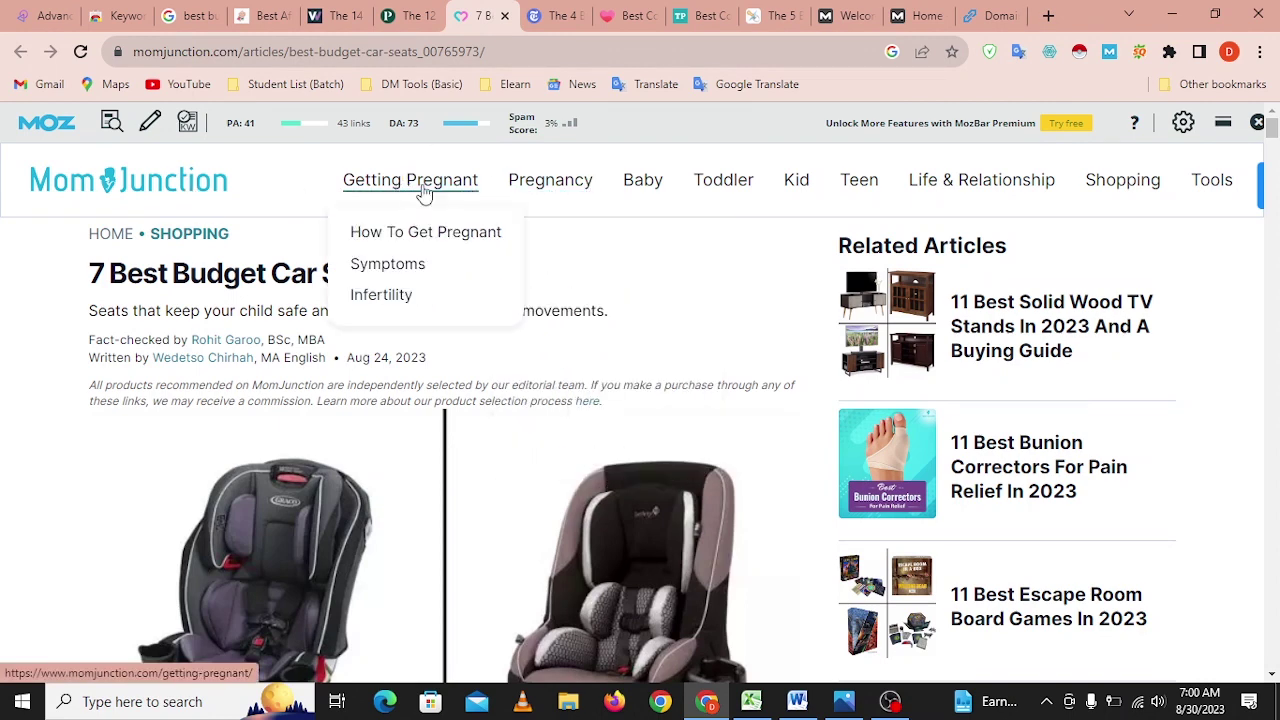
Switch to Excel and enter "Amazon" as the Monetization for momjunction.com in M26.
{"action": "left_click", "coordinate": [1171, 15]}
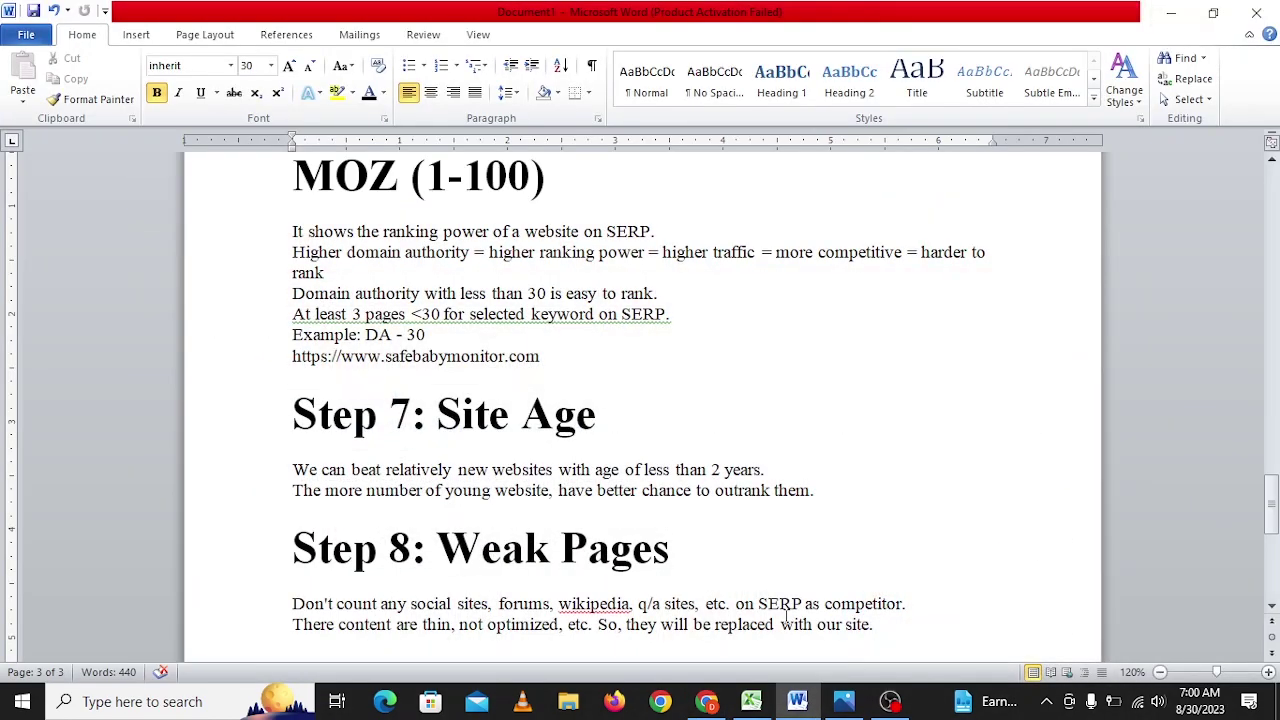
{"action": "left_click", "coordinate": [751, 701]}
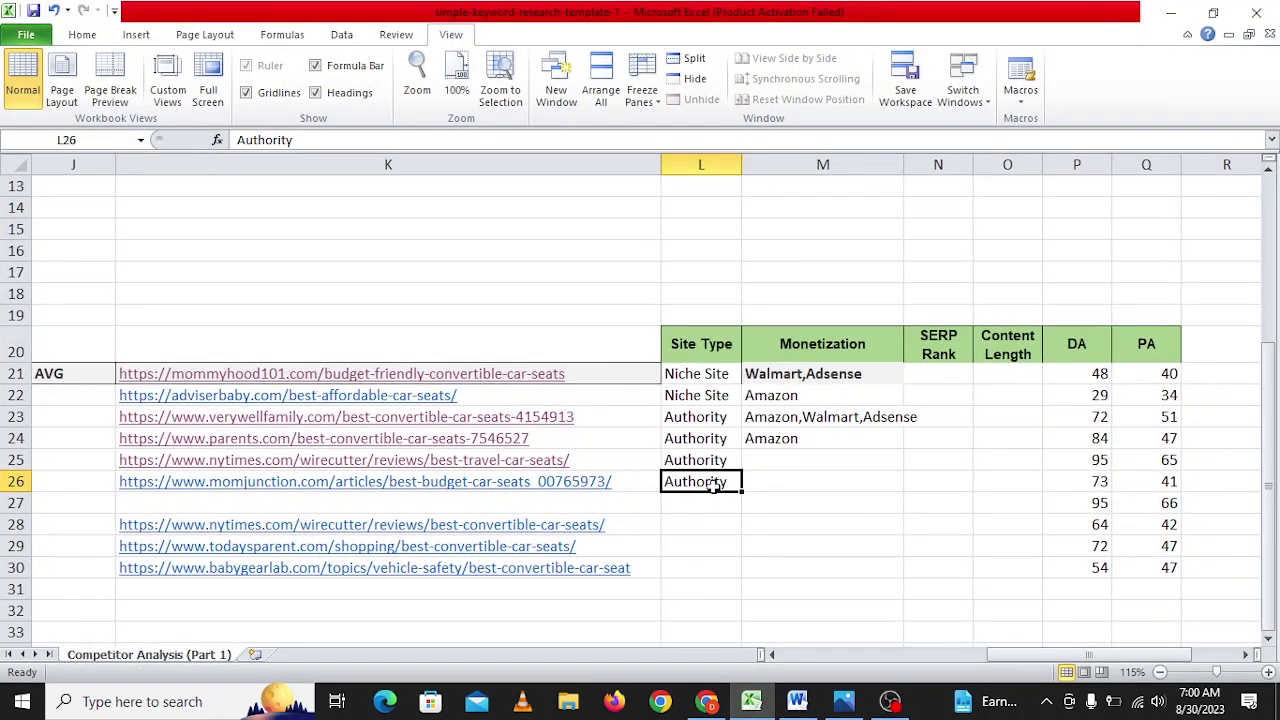
{"action": "left_click", "coordinate": [795, 478]}
{"action": "type", "text": "Amazon"}
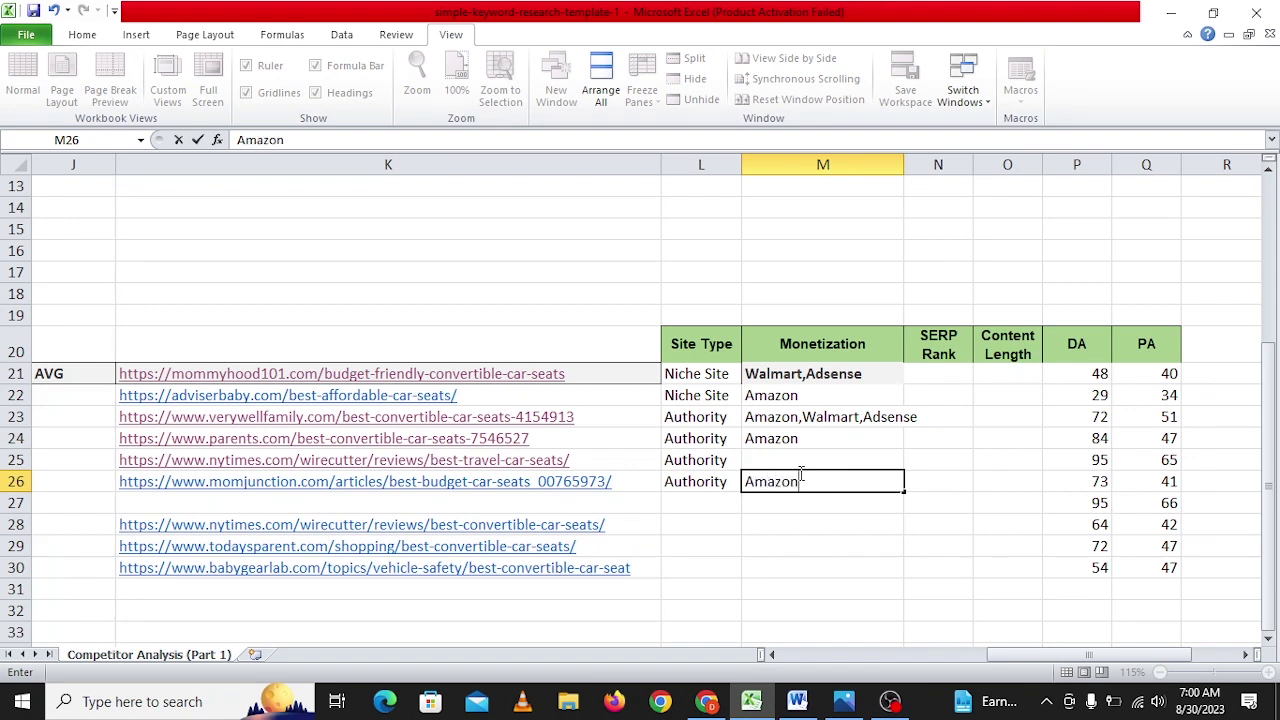
{"action": "key", "text": "Tab"}
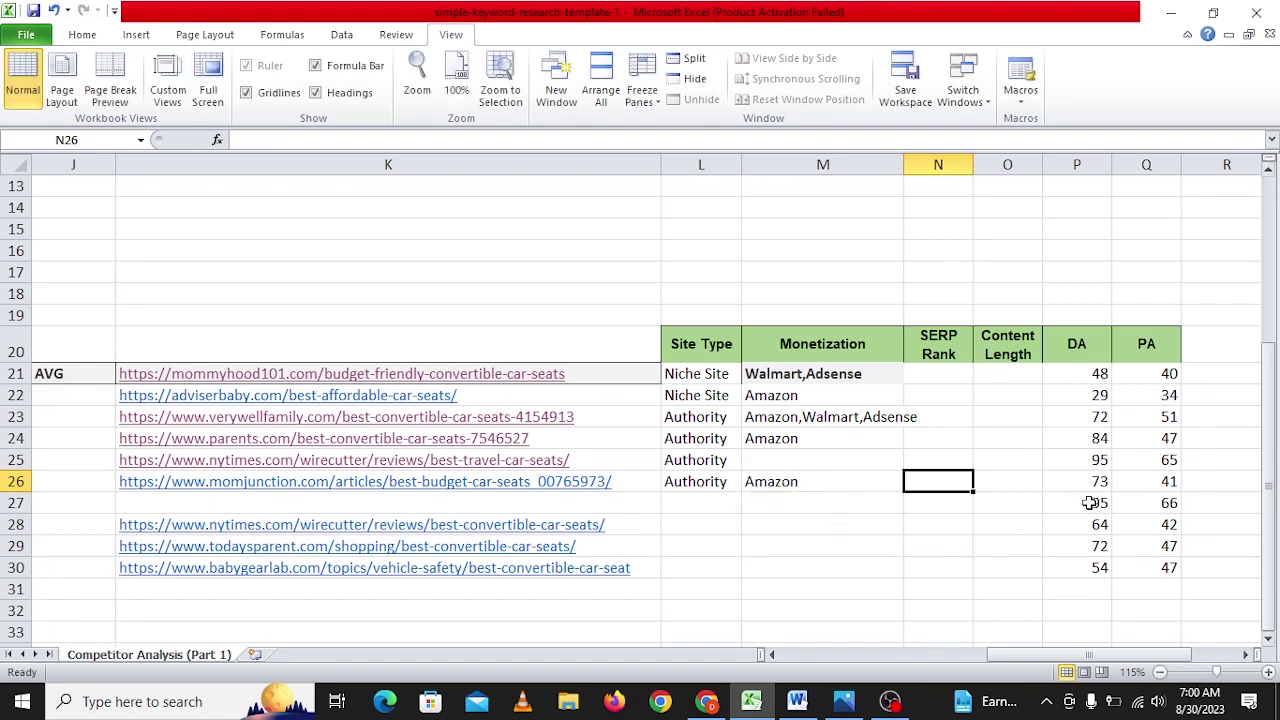
Enter "Authority" as the Site Type for the nytimes.com convertible car seats page in L28.
{"action": "left_click", "coordinate": [1076, 503]}
{"action": "left_click", "coordinate": [680, 503]}
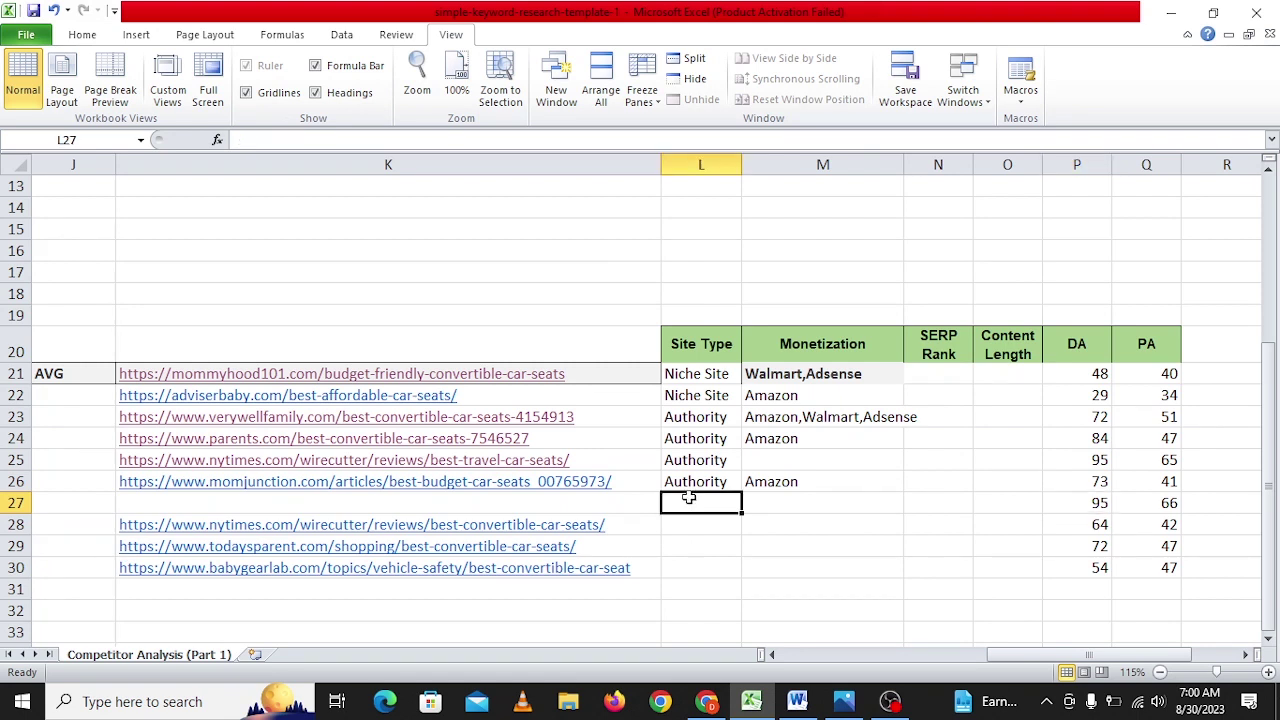
{"action": "left_click", "coordinate": [676, 530]}
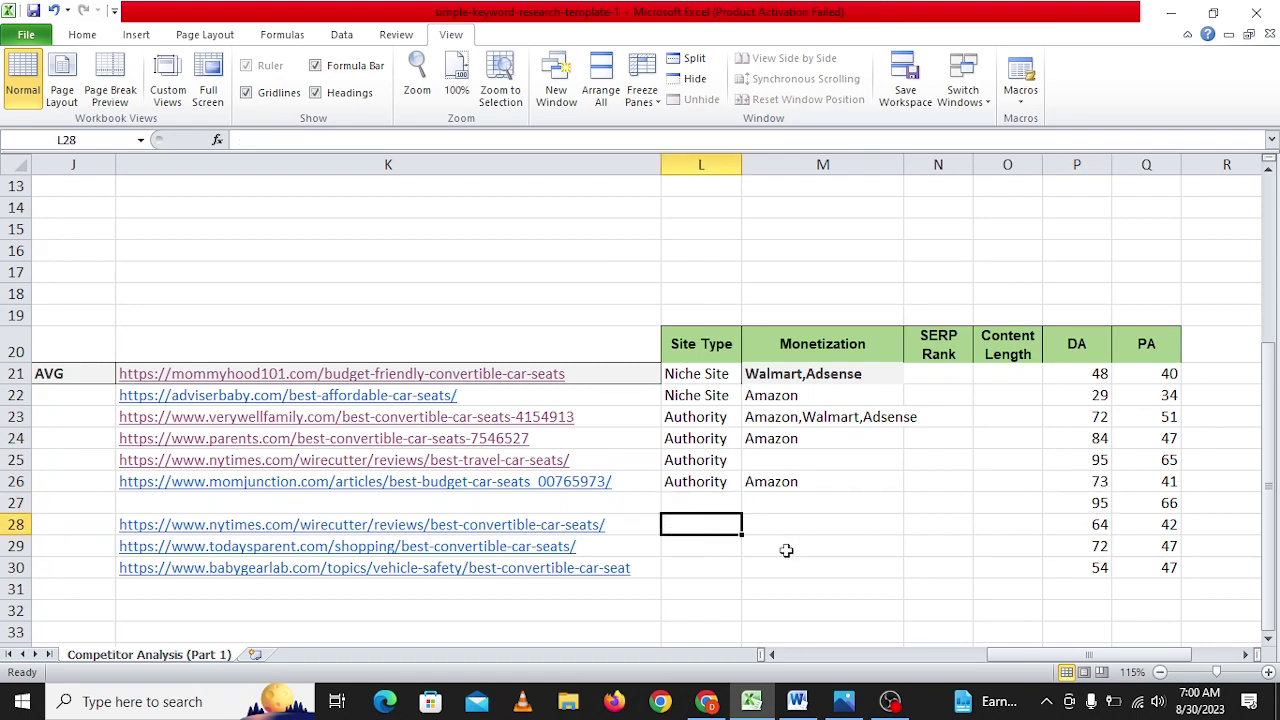
{"action": "type", "text": "Authority"}
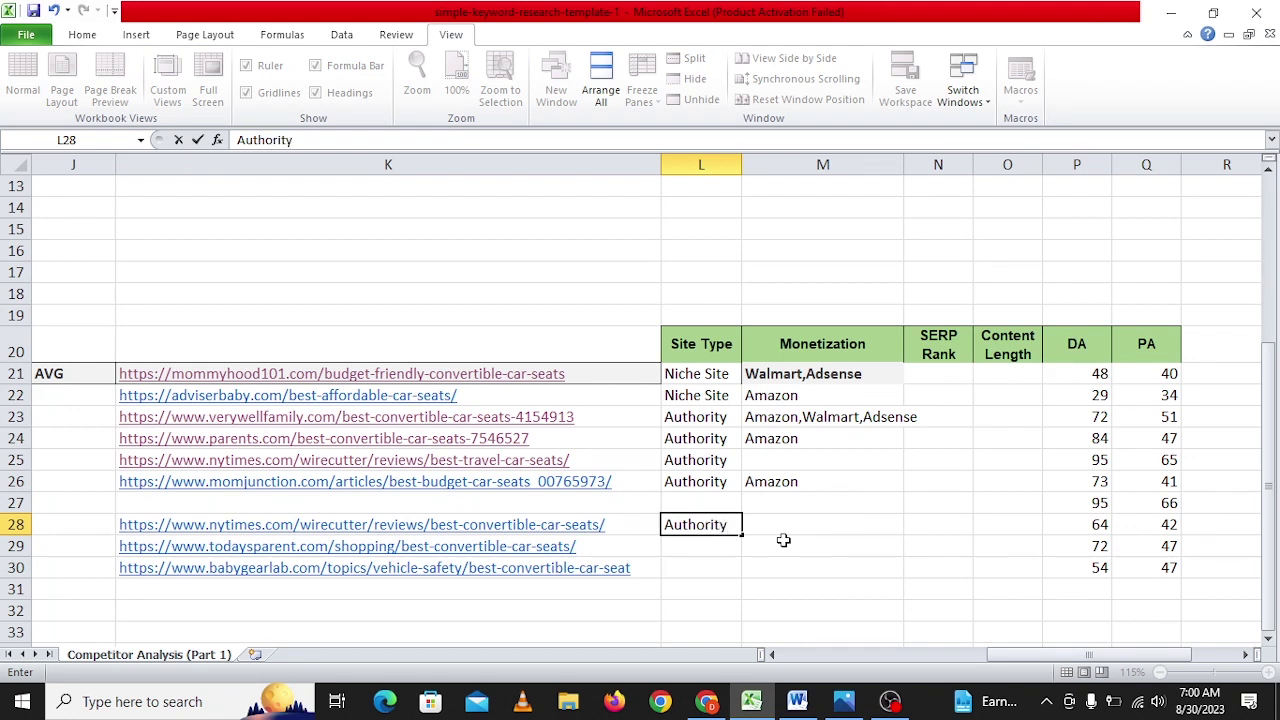
{"action": "key", "text": "Tab"}
Enter "Authority" as the Site Type for todaysparent.com in L29.
{"action": "left_click", "coordinate": [691, 545]}
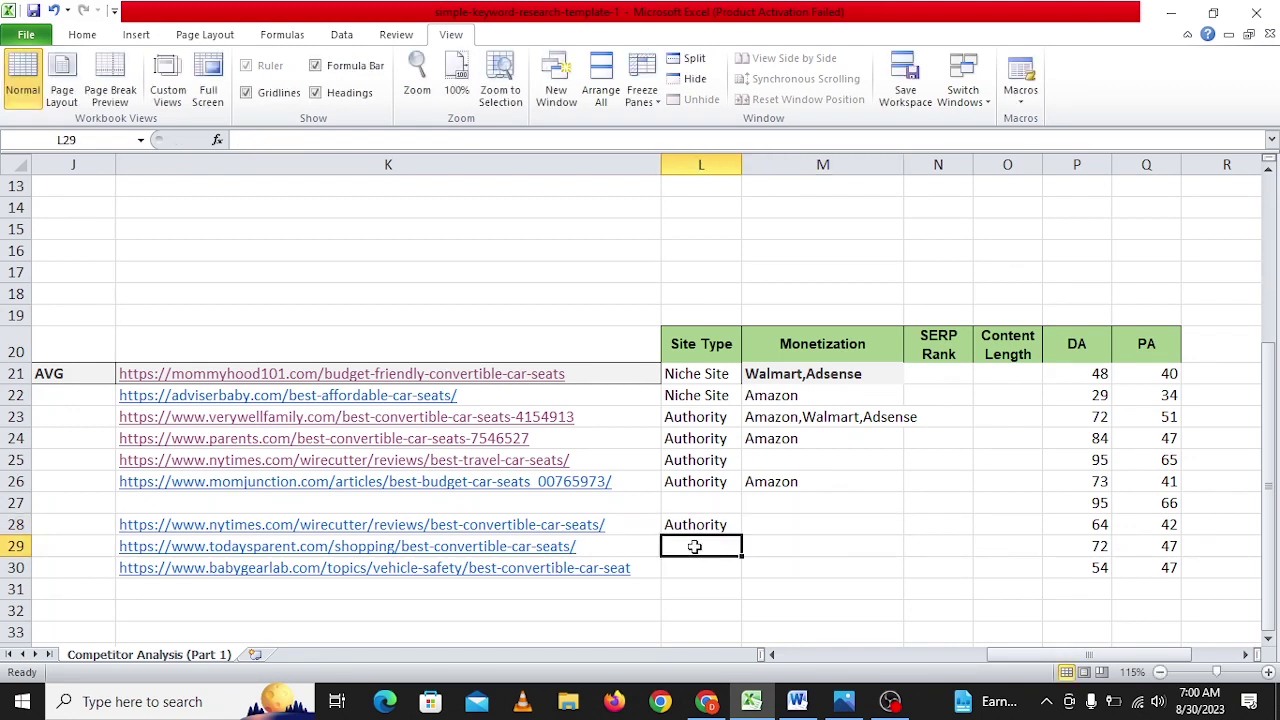
{"action": "left_click", "coordinate": [1086, 553]}
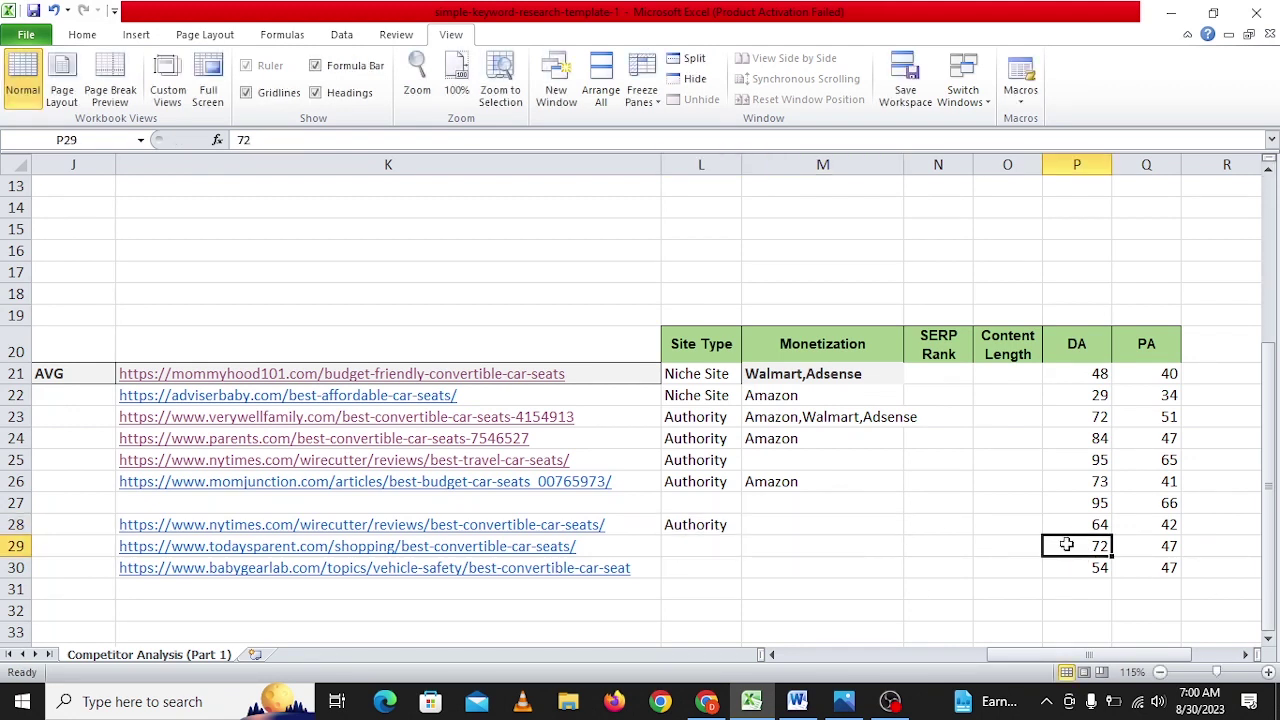
{"action": "left_click", "coordinate": [677, 548]}
{"action": "type", "text": "Authority"}
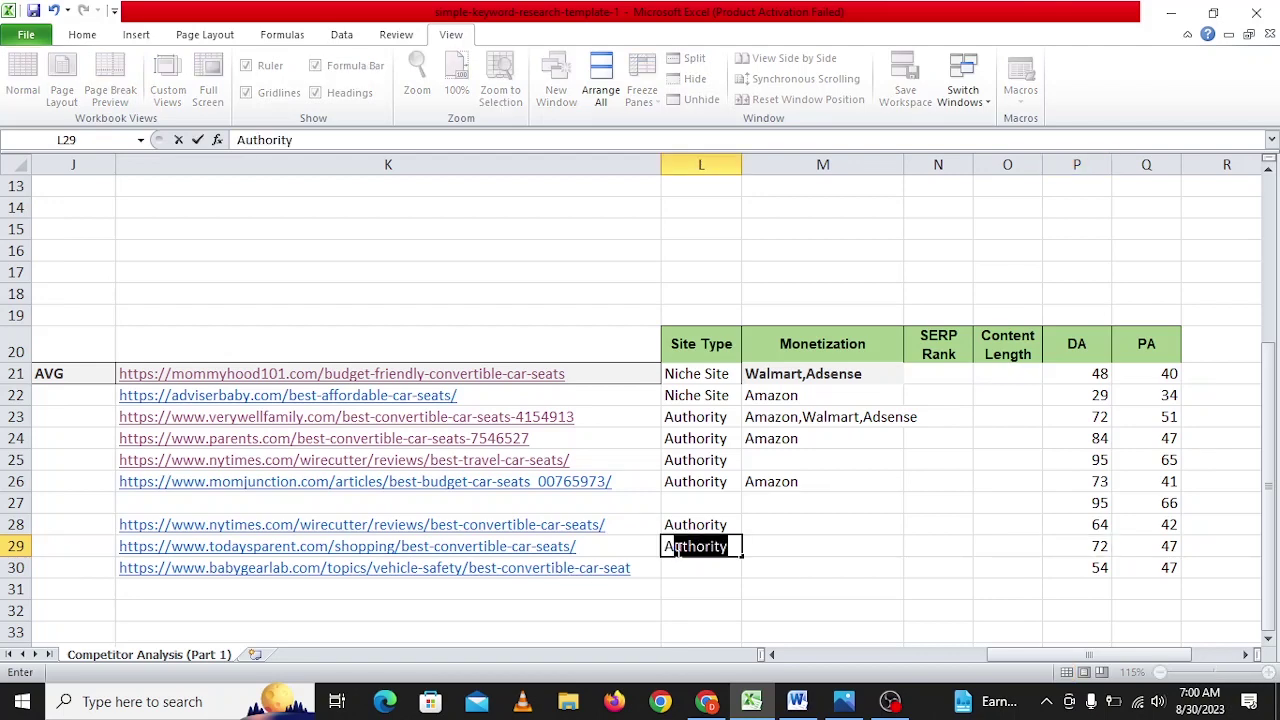
{"action": "key", "text": "Return"}
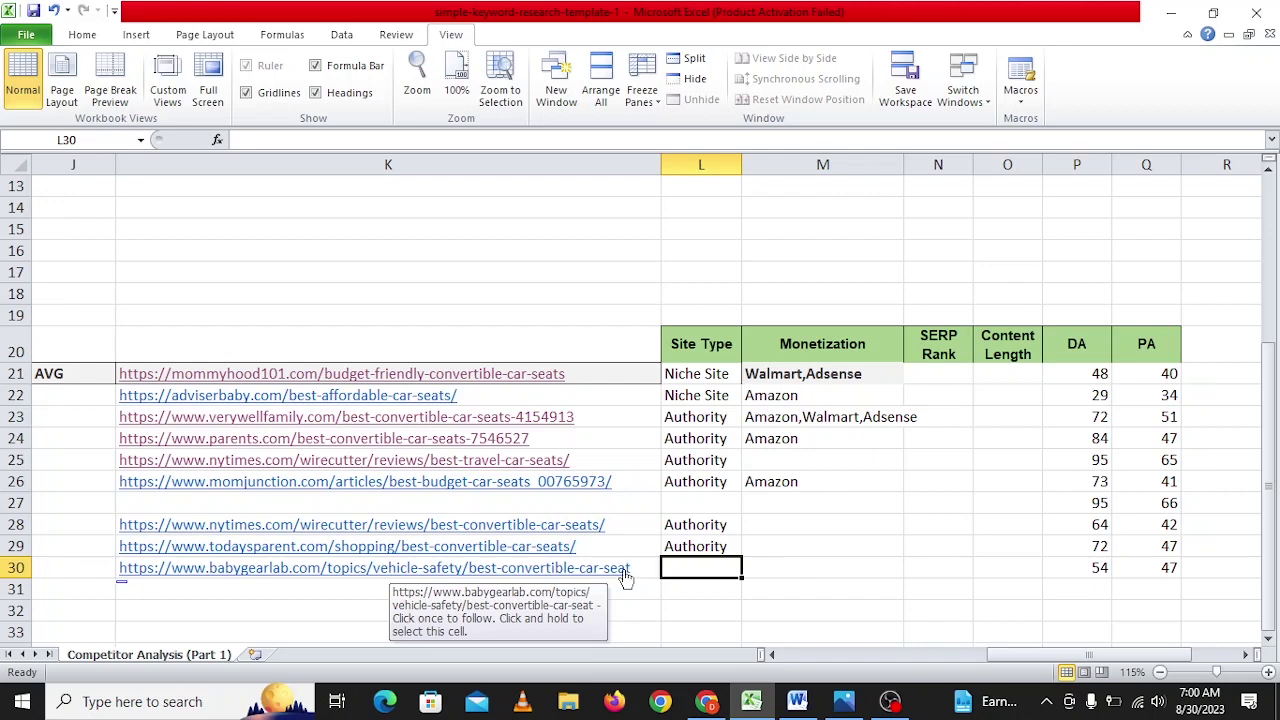
Enter "Niche" as the Site Type for babygearlab.com in L30.
{"action": "type", "text": "N"}
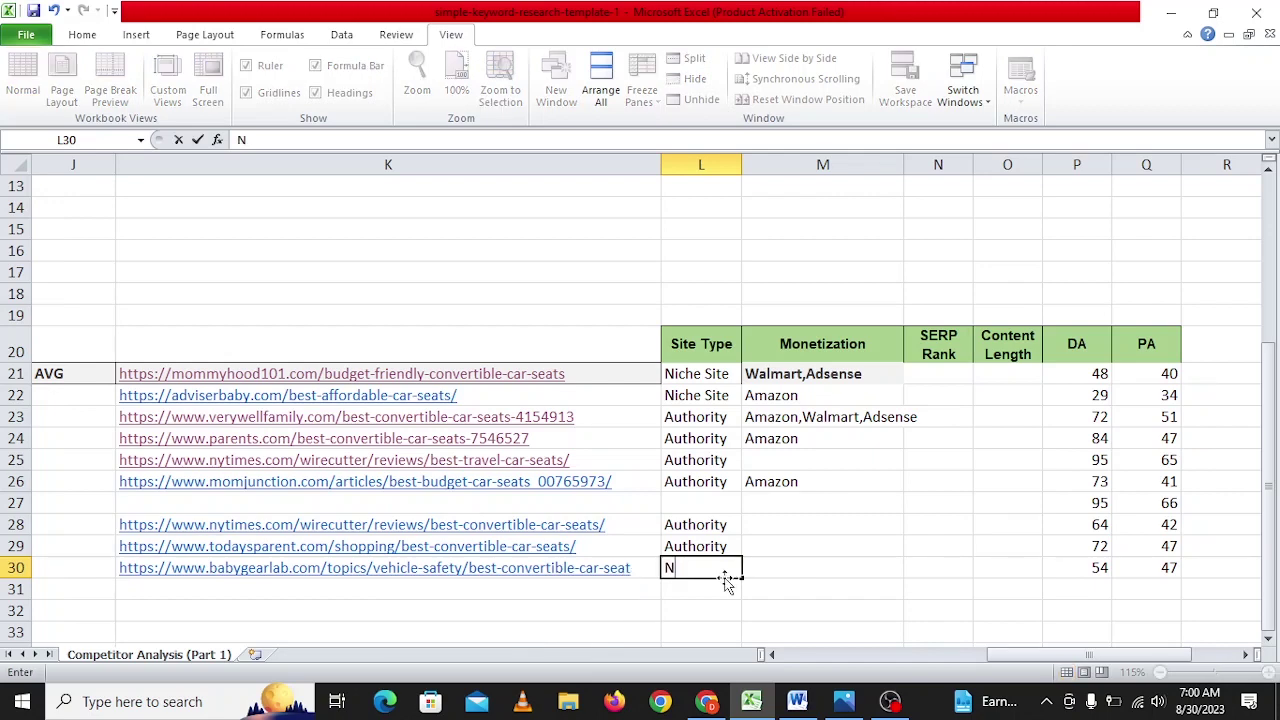
{"action": "type", "text": "iche"}
{"action": "key", "text": "Return"}
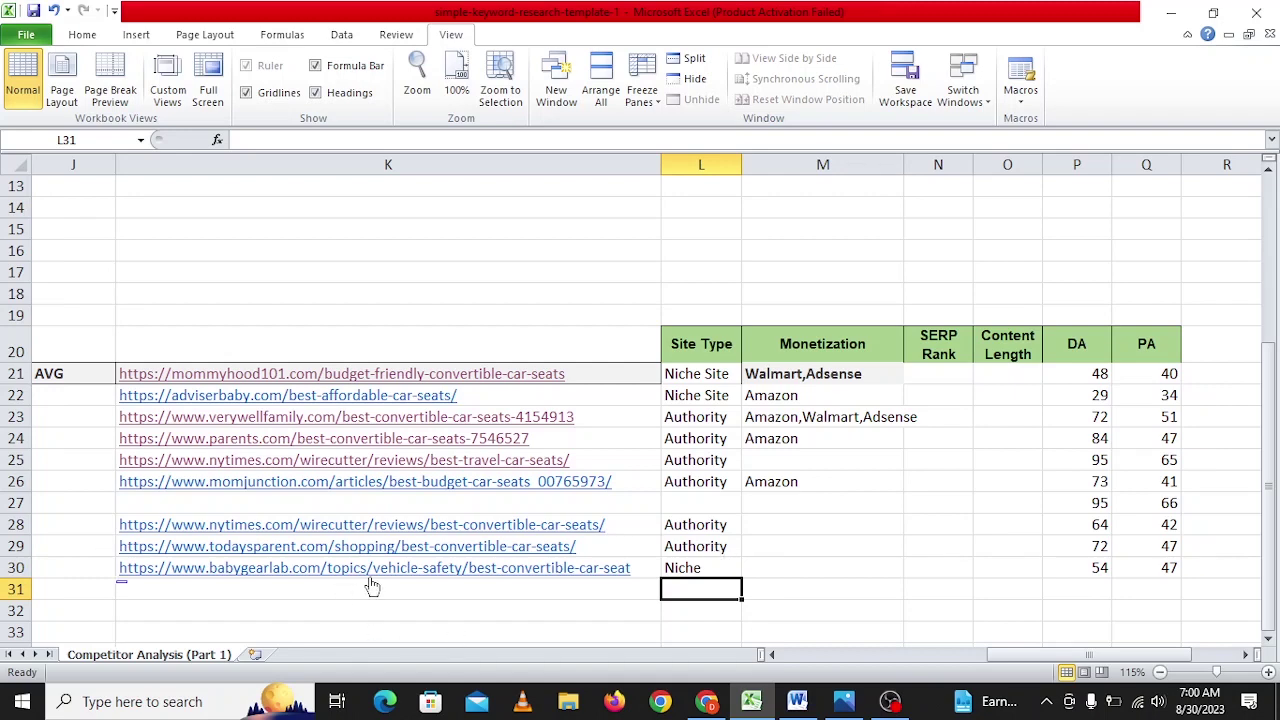
Copy the babygearlab.com link in K30, then switch to Chrome and show the babygearlab.com convertible car seat article.
{"action": "right_click", "coordinate": [548, 569]}
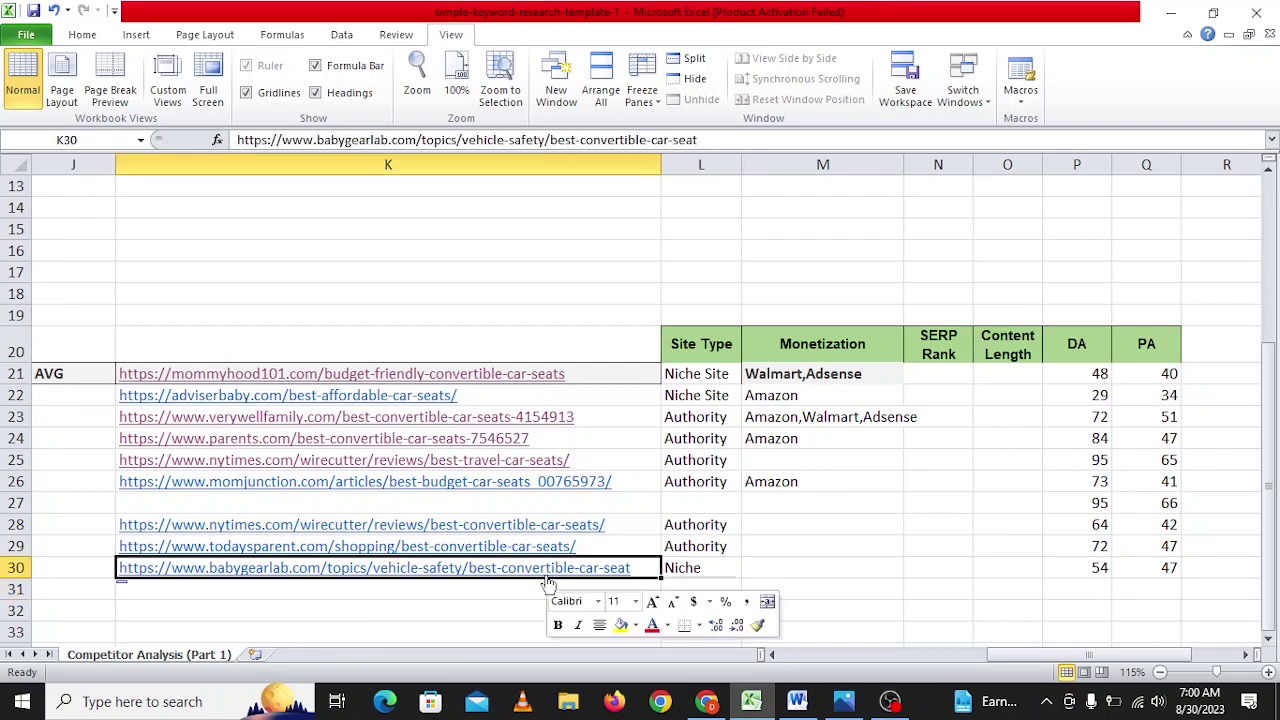
{"action": "left_click", "coordinate": [600, 239]}
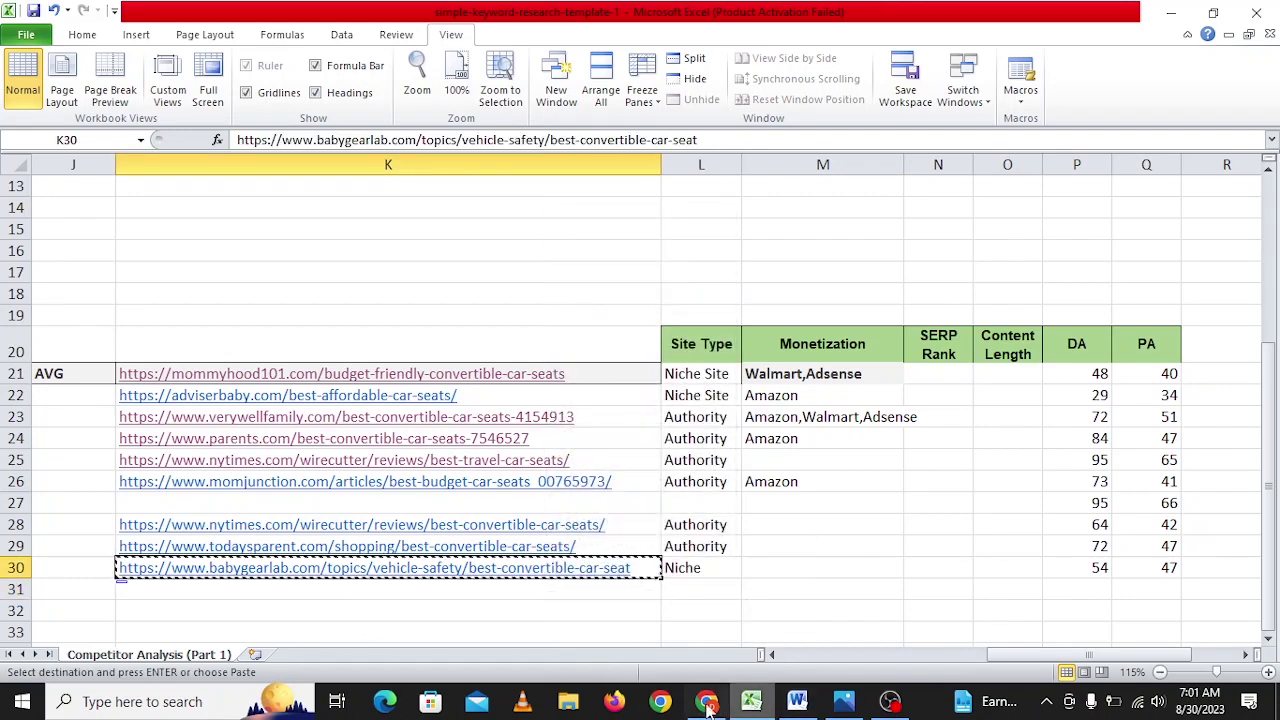
{"action": "left_click", "coordinate": [706, 701]}
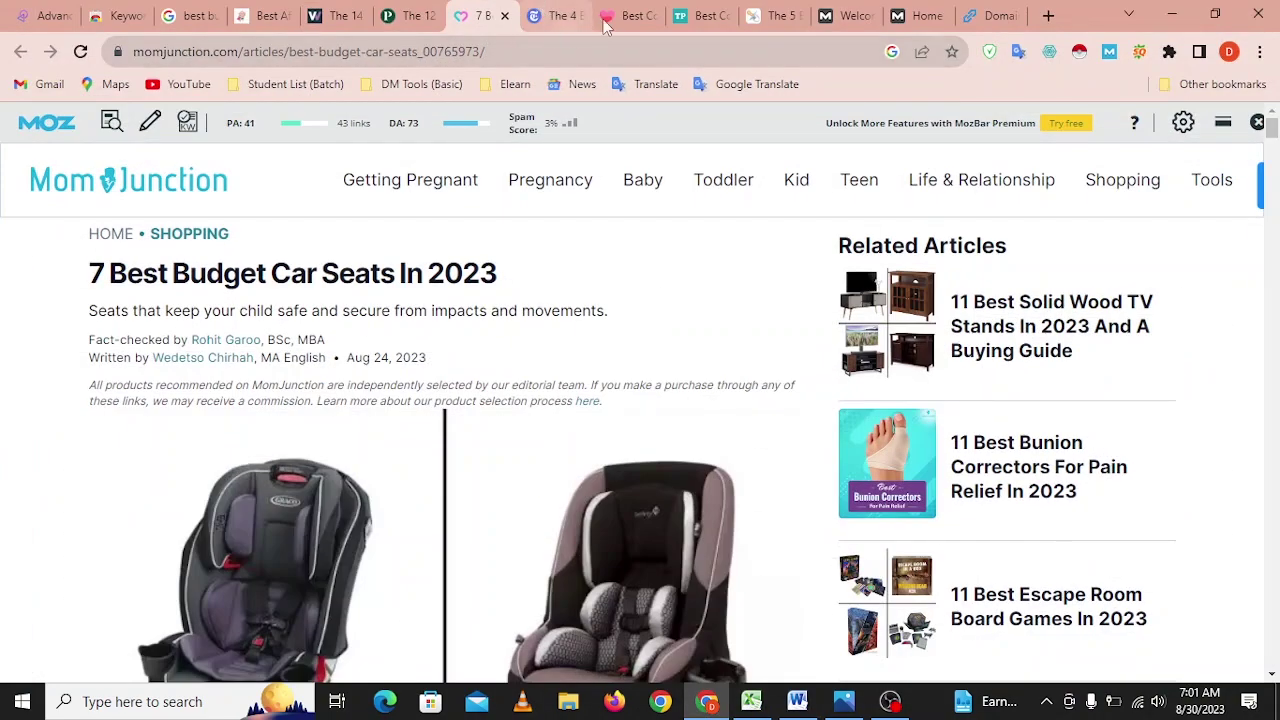
{"action": "left_click", "coordinate": [774, 15]}
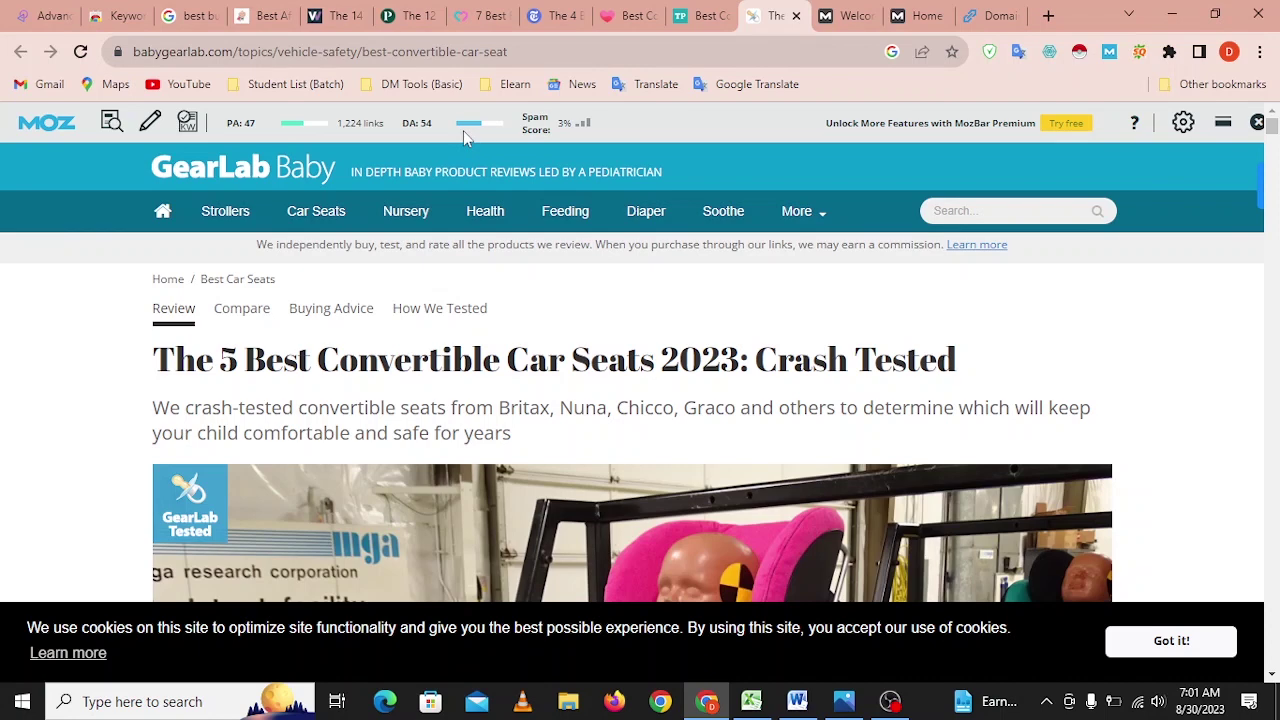
Accept the babygearlab.com cookie notice and examine the article's site categories and retailer links to judge its site type and monetization.
{"action": "left_click", "coordinate": [1171, 641]}
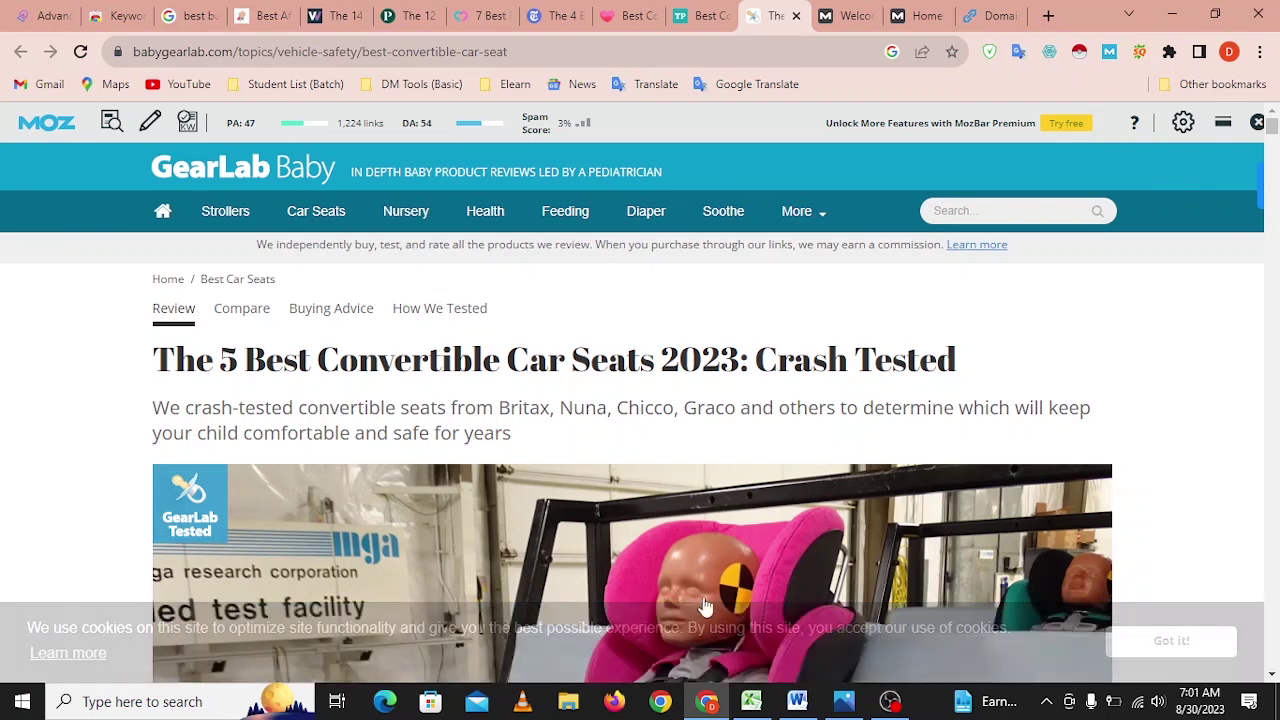
{"action": "mouse_move", "coordinate": [225, 211]}
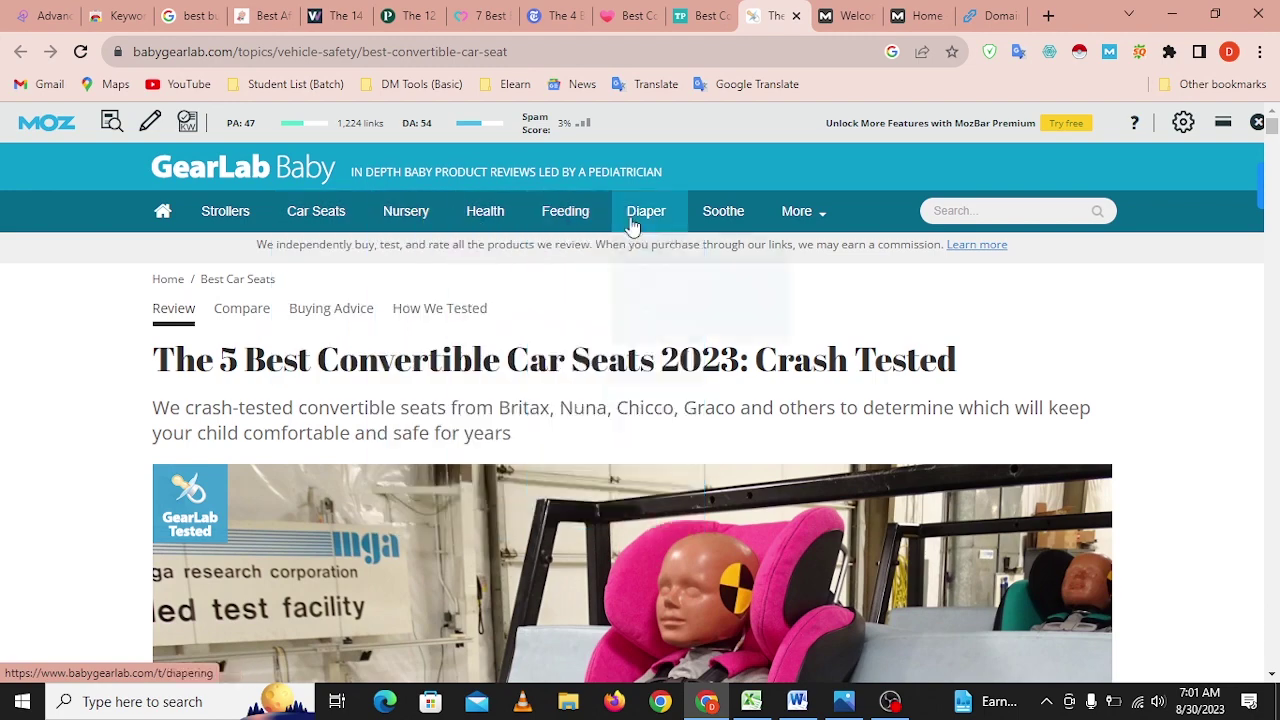
{"action": "mouse_move", "coordinate": [792, 219]}
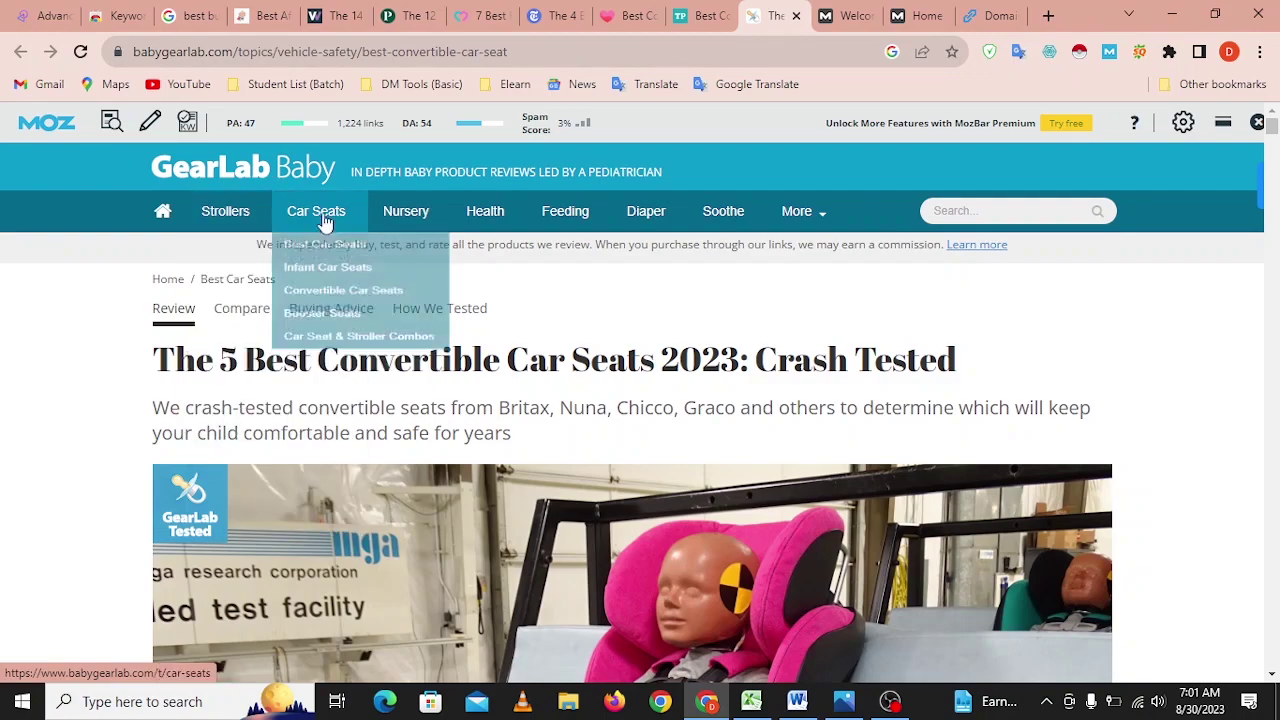
{"action": "scroll", "coordinate": [693, 545], "scroll_direction": "down", "scroll_amount": 8}
{"action": "scroll", "coordinate": [693, 545], "scroll_direction": "down", "scroll_amount": 10}
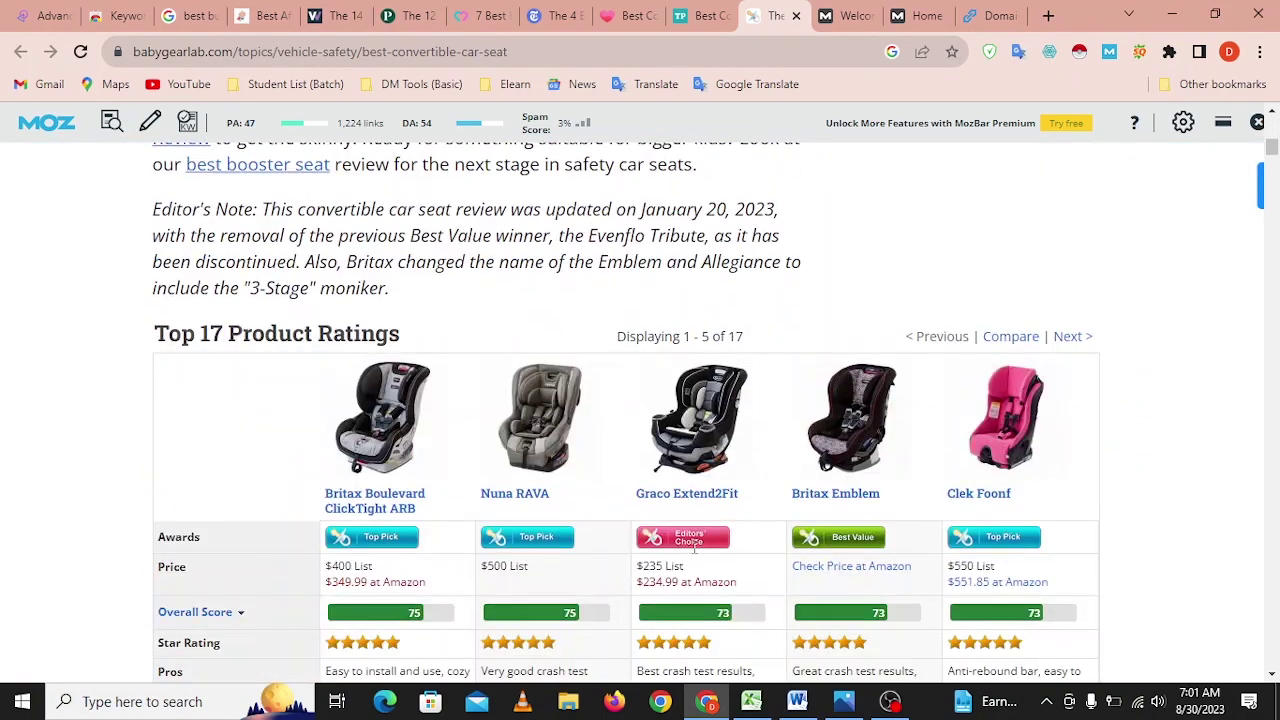
{"action": "scroll", "coordinate": [563, 483], "scroll_direction": "down", "scroll_amount": 12}
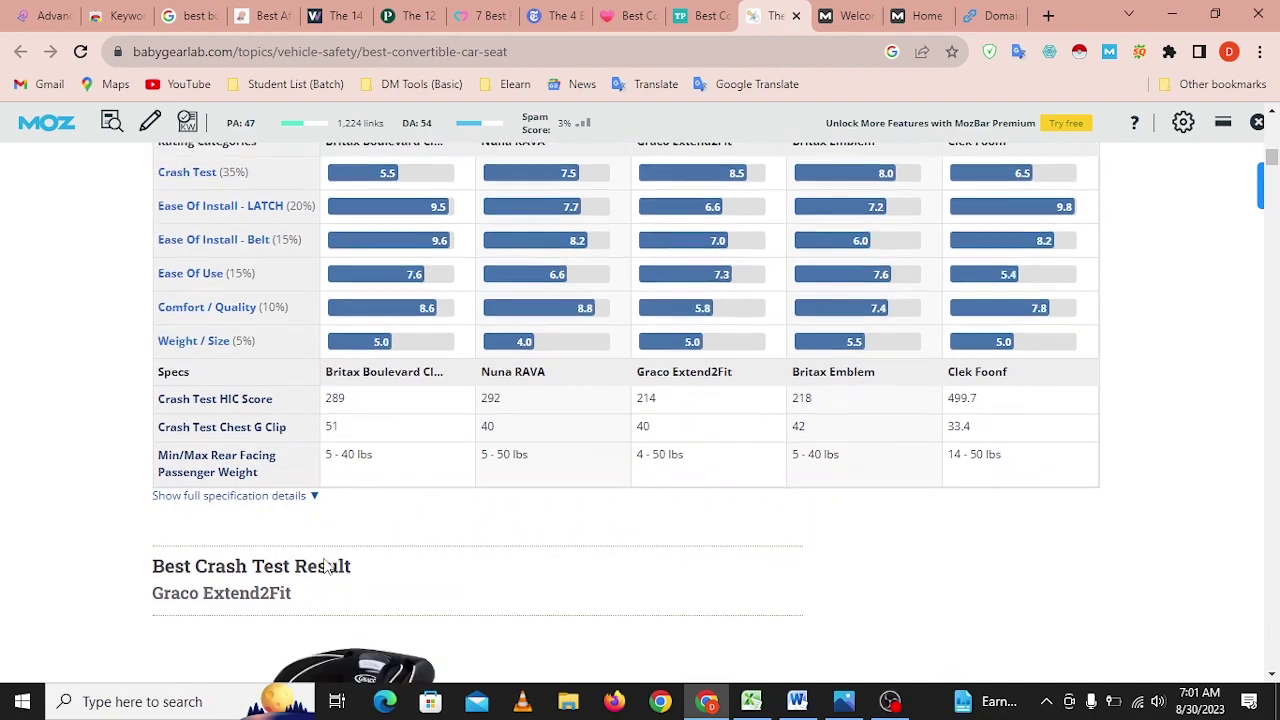
{"action": "scroll", "coordinate": [668, 298], "scroll_direction": "down", "scroll_amount": 10}
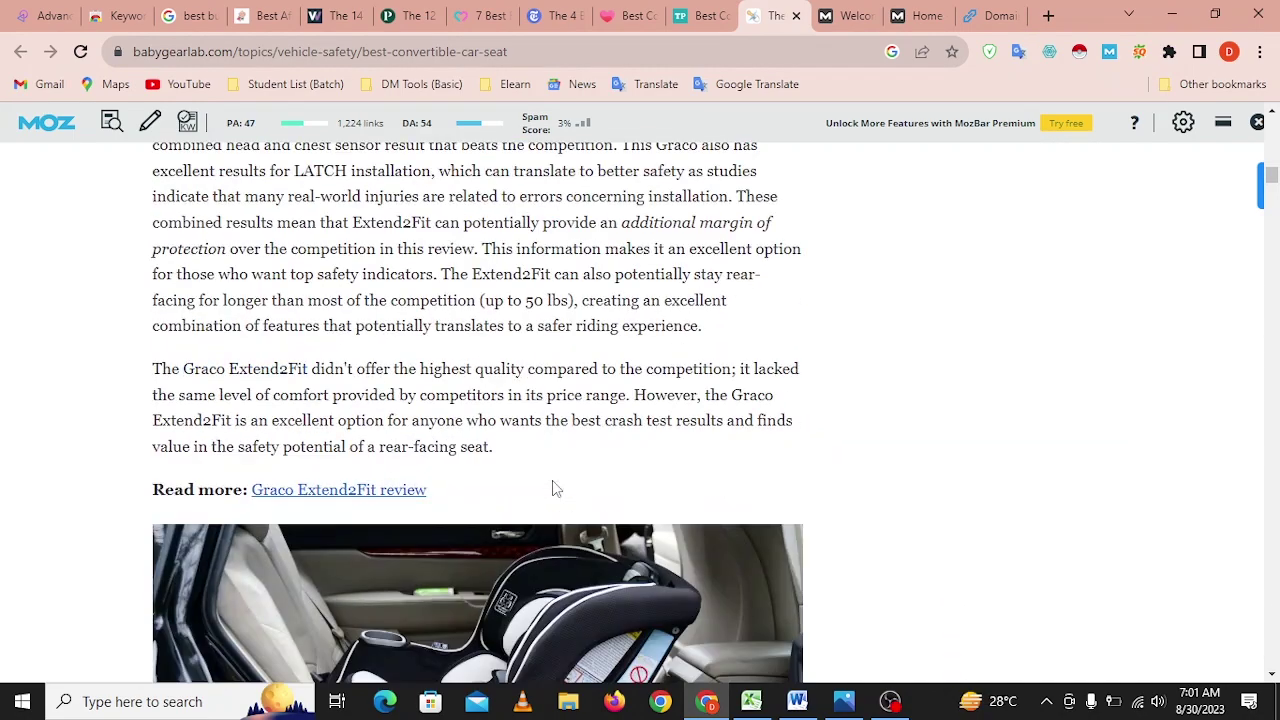
{"action": "scroll", "coordinate": [651, 528], "scroll_direction": "down", "scroll_amount": 10}
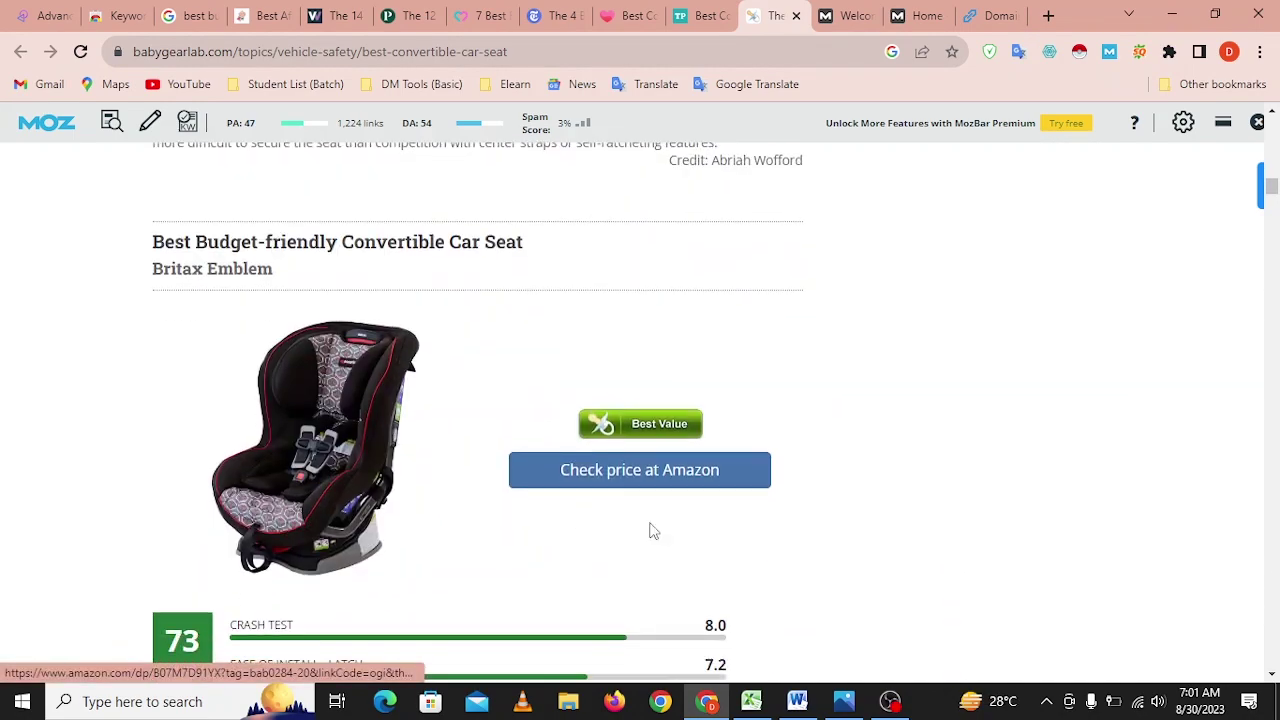
Return to the Excel workbook and enter "Amazon" as the Monetization for babygearlab.com in M30.
{"action": "left_click", "coordinate": [1172, 14]}
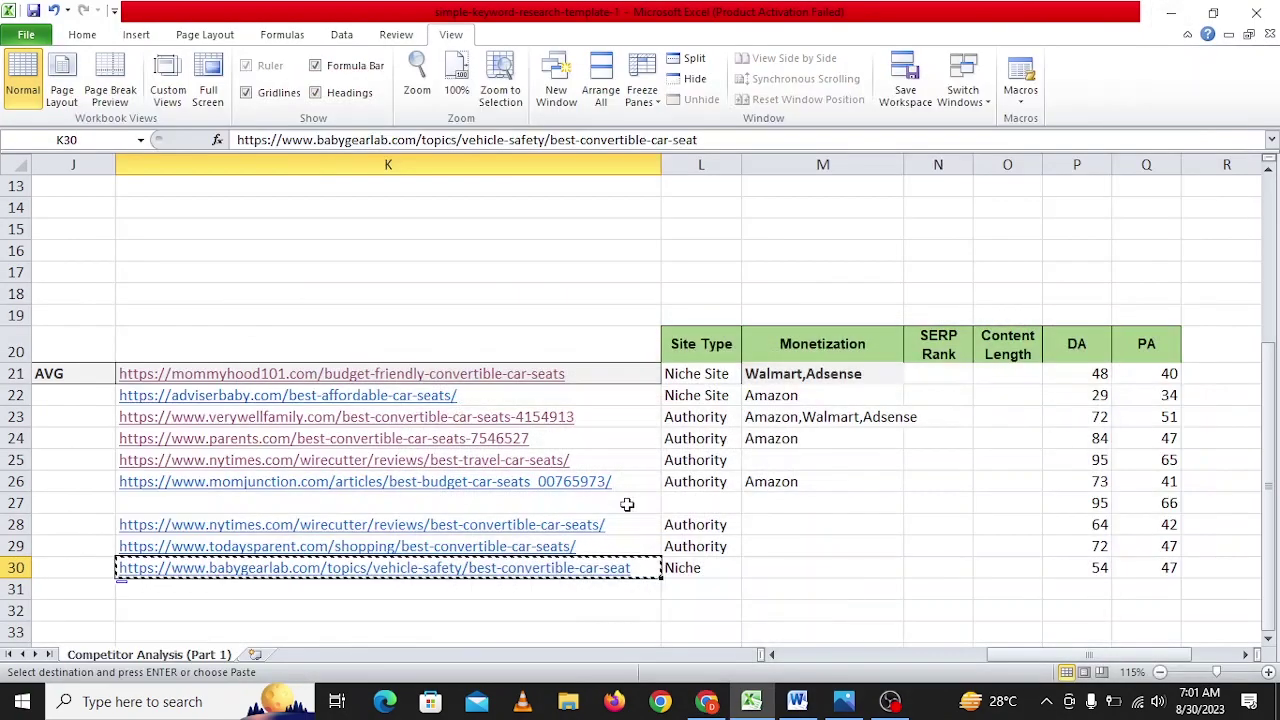
{"action": "left_click", "coordinate": [806, 576]}
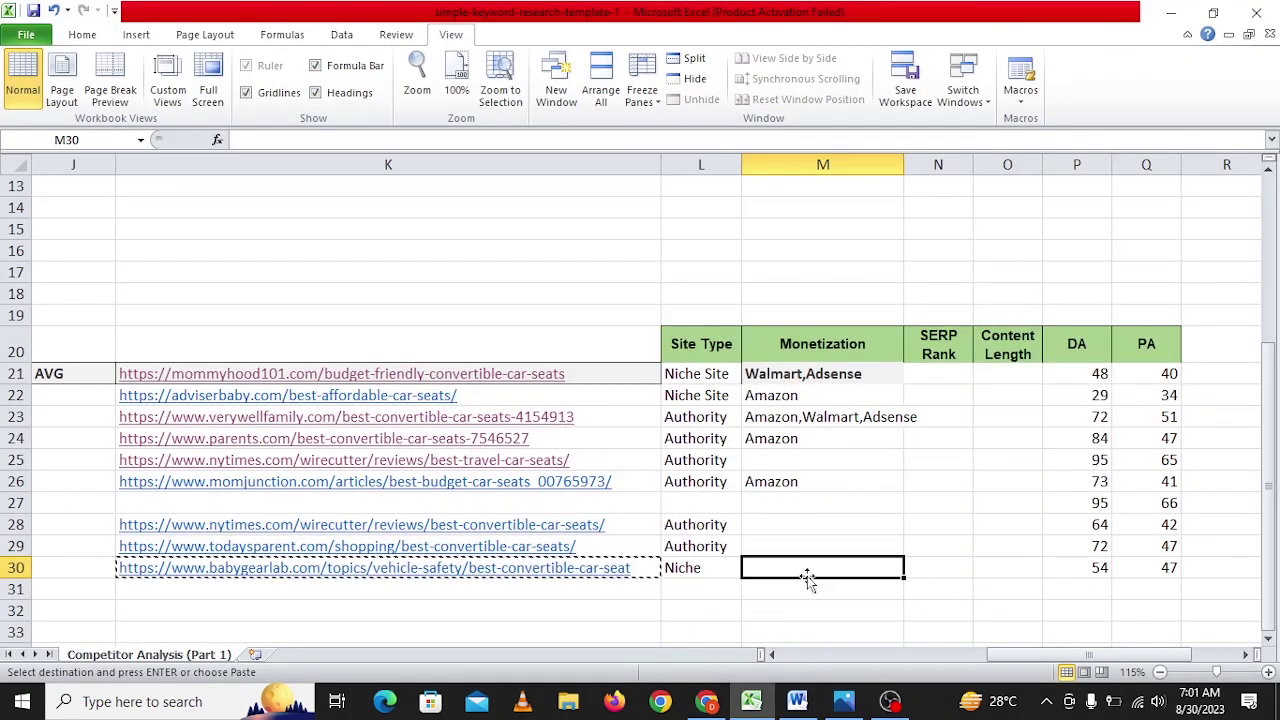
{"action": "type", "text": "Amazon"}
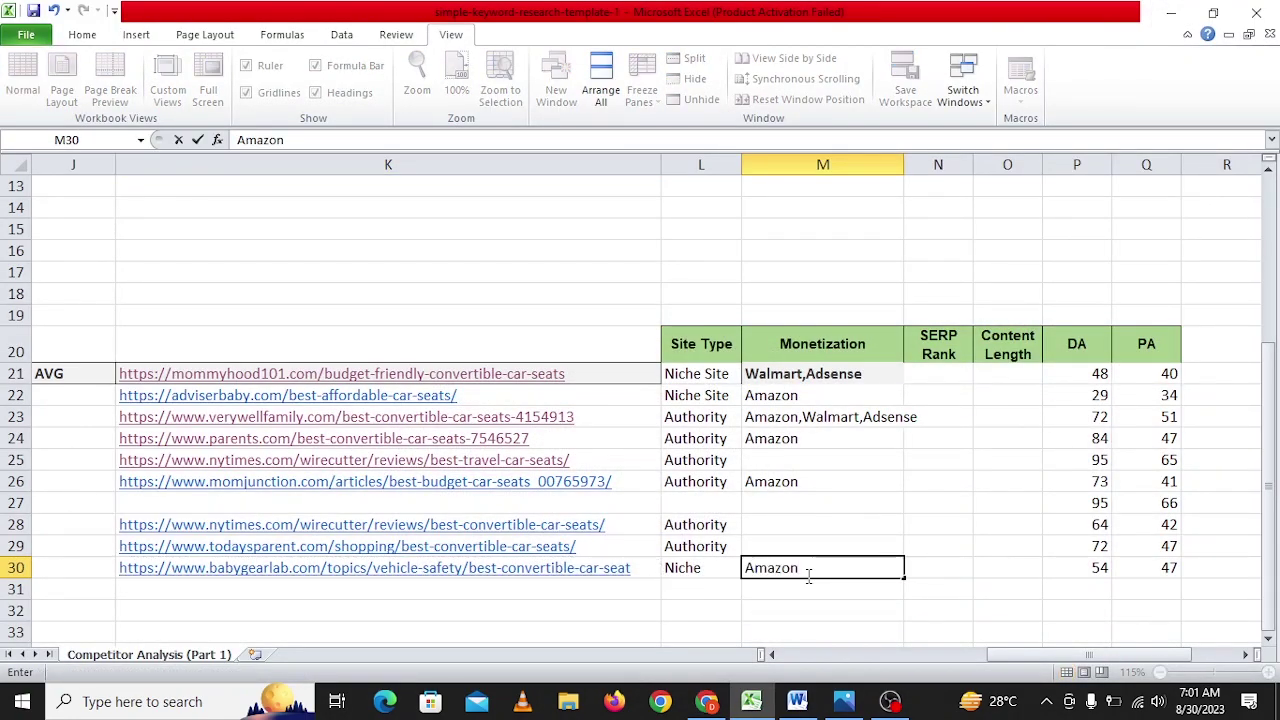
{"action": "key", "text": "Tab"}
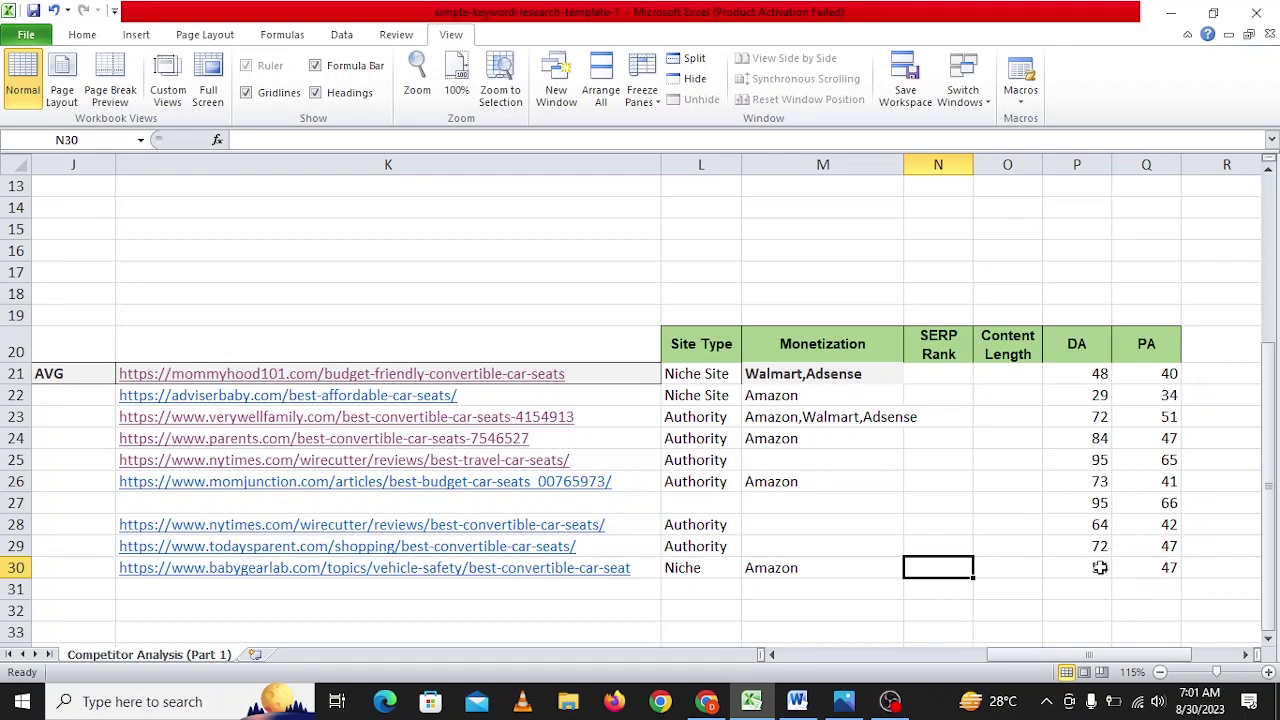
Enter SERP Rank 1 for mommyhood101.com in N21 and 2 for adviserbaby.com in N22.
{"action": "scroll", "coordinate": [1097, 565], "scroll_direction": "down", "scroll_amount": 3}
{"action": "scroll", "coordinate": [1086, 560], "scroll_direction": "up", "scroll_amount": 7}
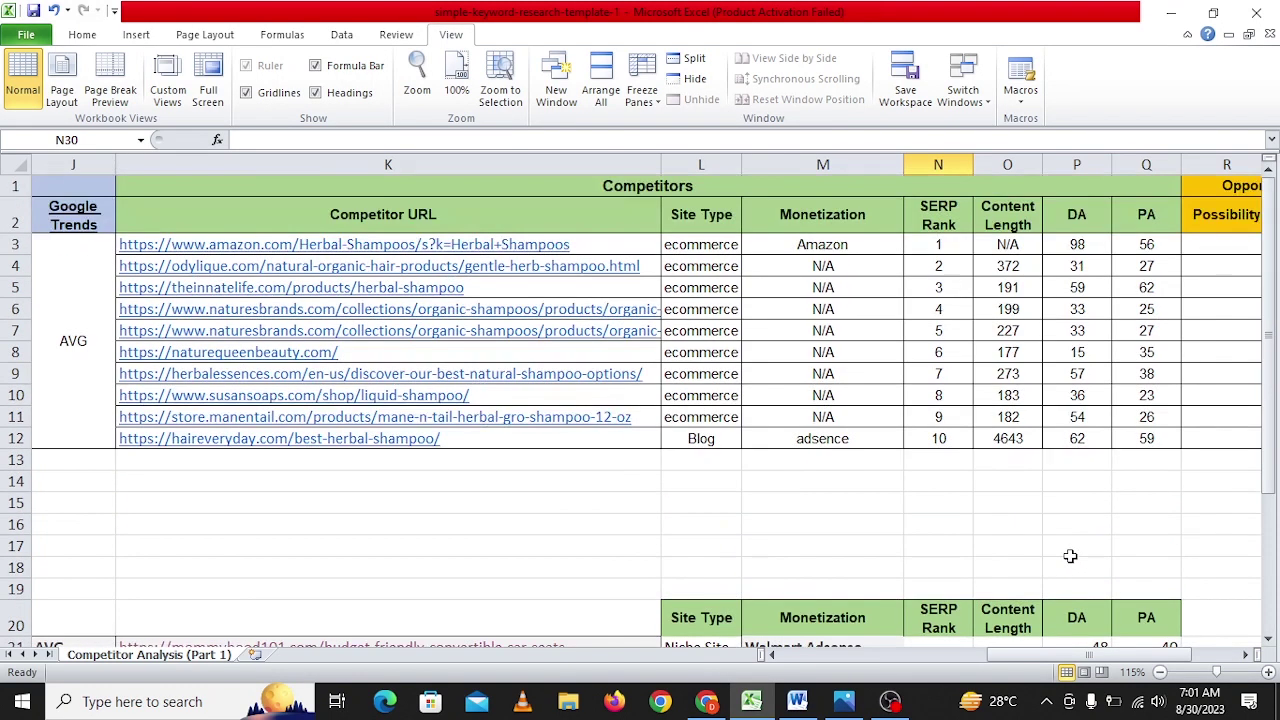
{"action": "scroll", "coordinate": [1030, 565], "scroll_direction": "down", "scroll_amount": 3}
{"action": "left_click", "coordinate": [955, 445]}
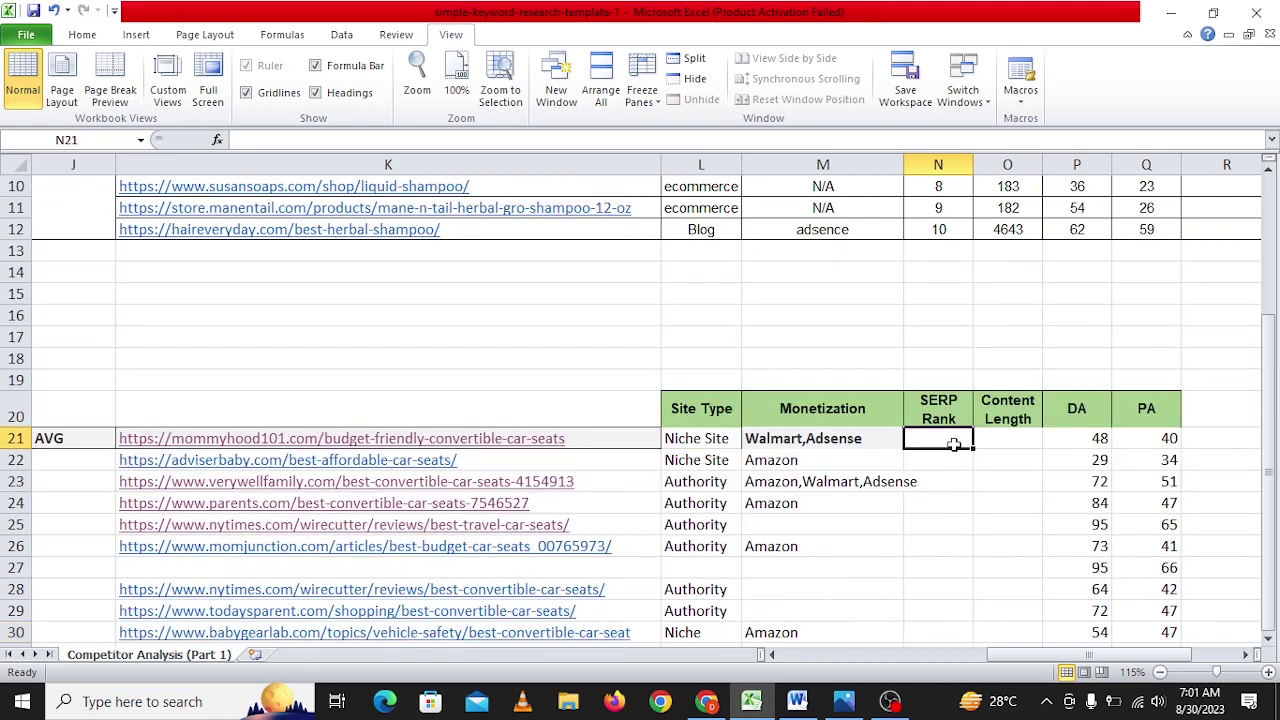
{"action": "type", "text": "1"}
{"action": "left_click", "coordinate": [941, 476]}
{"action": "type", "text": "2"}
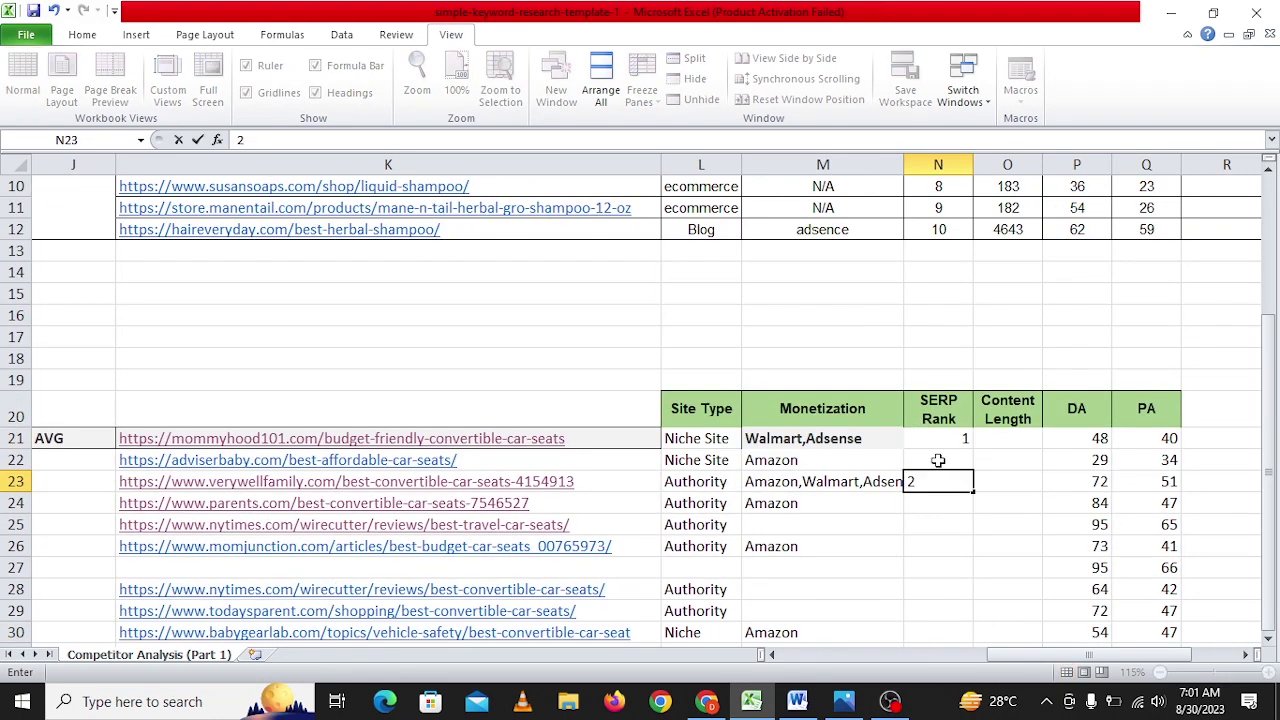
{"action": "left_click", "coordinate": [938, 460]}
{"action": "type", "text": "2"}
Enter SERP Ranks 3, 4, 5 and 6 for the next four competitors in N23 through N26.
{"action": "left_click", "coordinate": [942, 480]}
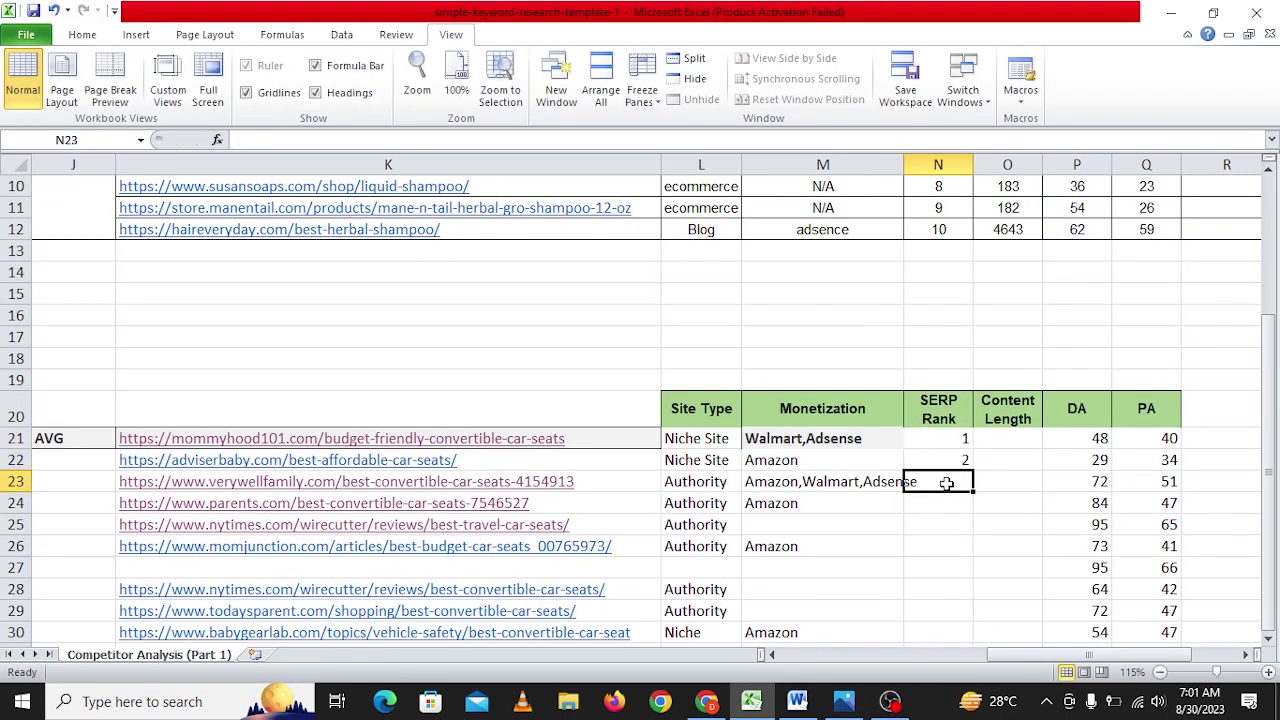
{"action": "type", "text": "3"}
{"action": "left_click", "coordinate": [956, 505]}
{"action": "type", "text": "4"}
{"action": "left_click", "coordinate": [954, 523]}
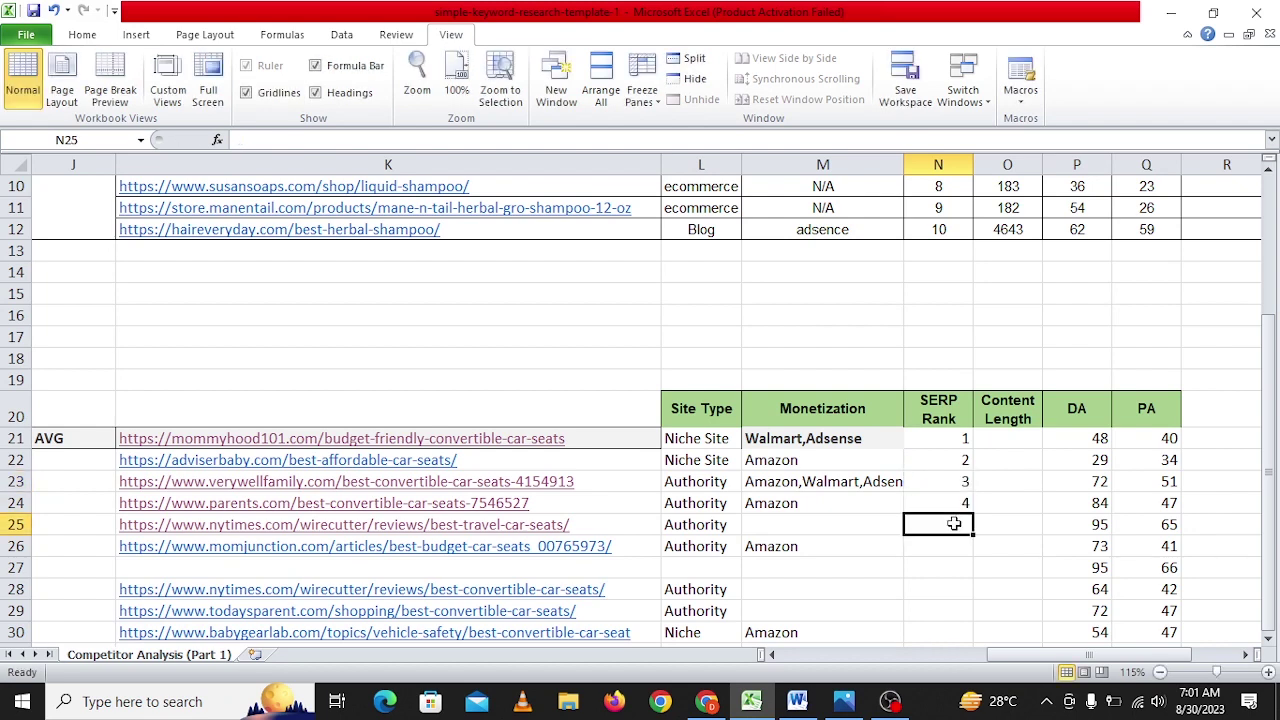
{"action": "type", "text": "5"}
{"action": "left_click", "coordinate": [949, 546]}
{"action": "type", "text": "6"}
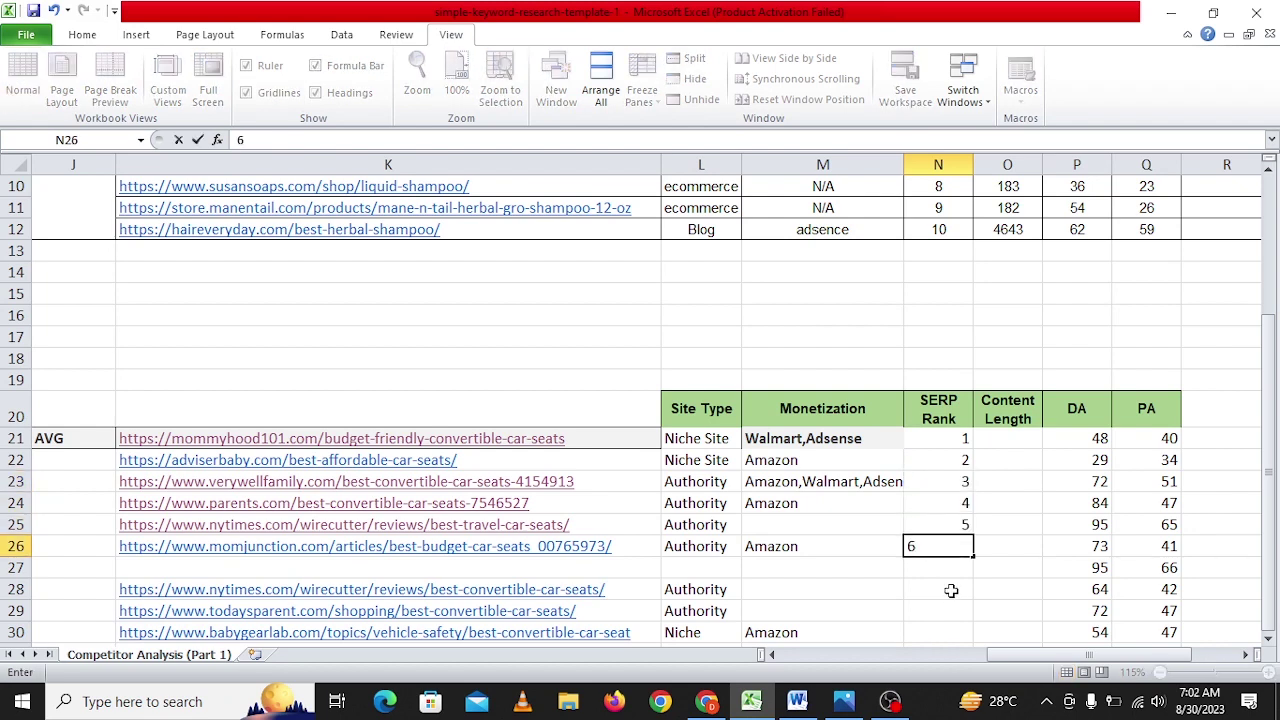
Continue the SERP Rank series from N25:N26 down to row 30, filling ranks 7 to 10.
{"action": "left_click", "coordinate": [952, 586]}
{"action": "left_click", "coordinate": [950, 546]}
{"action": "left_click_drag", "start_coordinate": [960, 524], "coordinate": [887, 585]}
Review the keyword columns, comparing the herbal shampoo sample in D3 with the car seat keyword in D21.
{"action": "scroll", "coordinate": [771, 505], "scroll_direction": "up", "scroll_amount": 4}
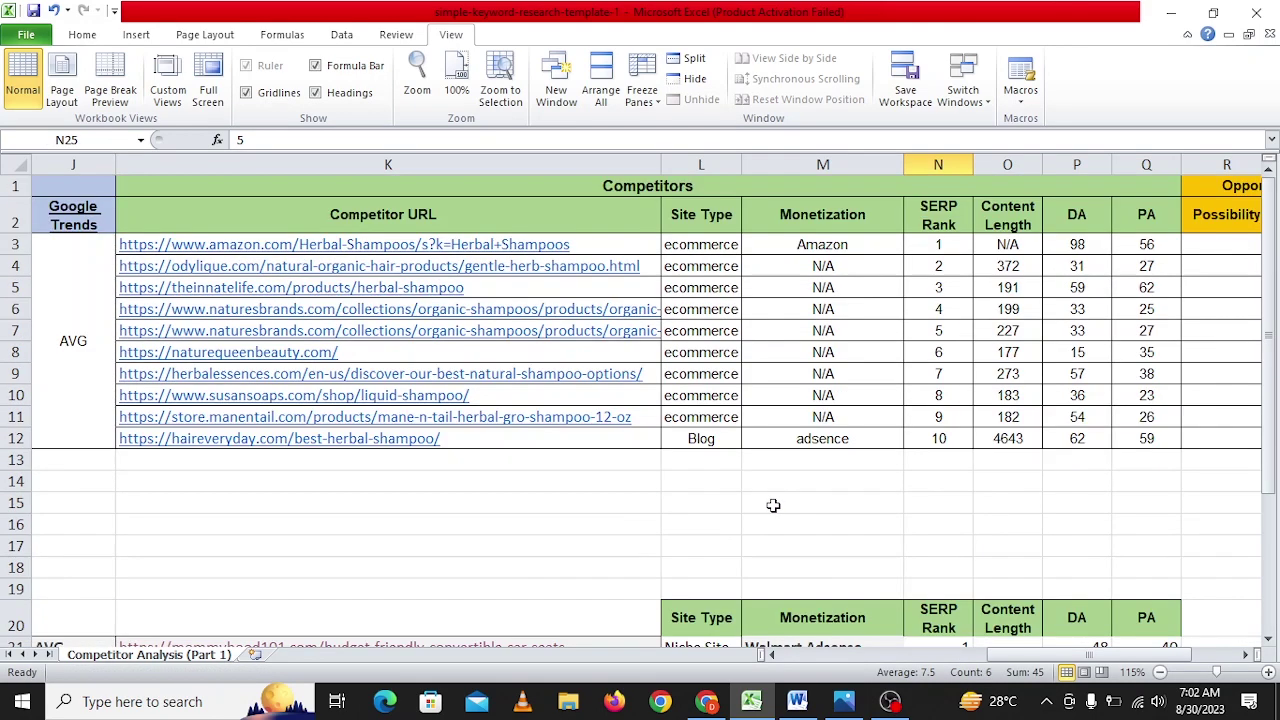
{"action": "left_click_drag", "start_coordinate": [1018, 657], "coordinate": [725, 683]}
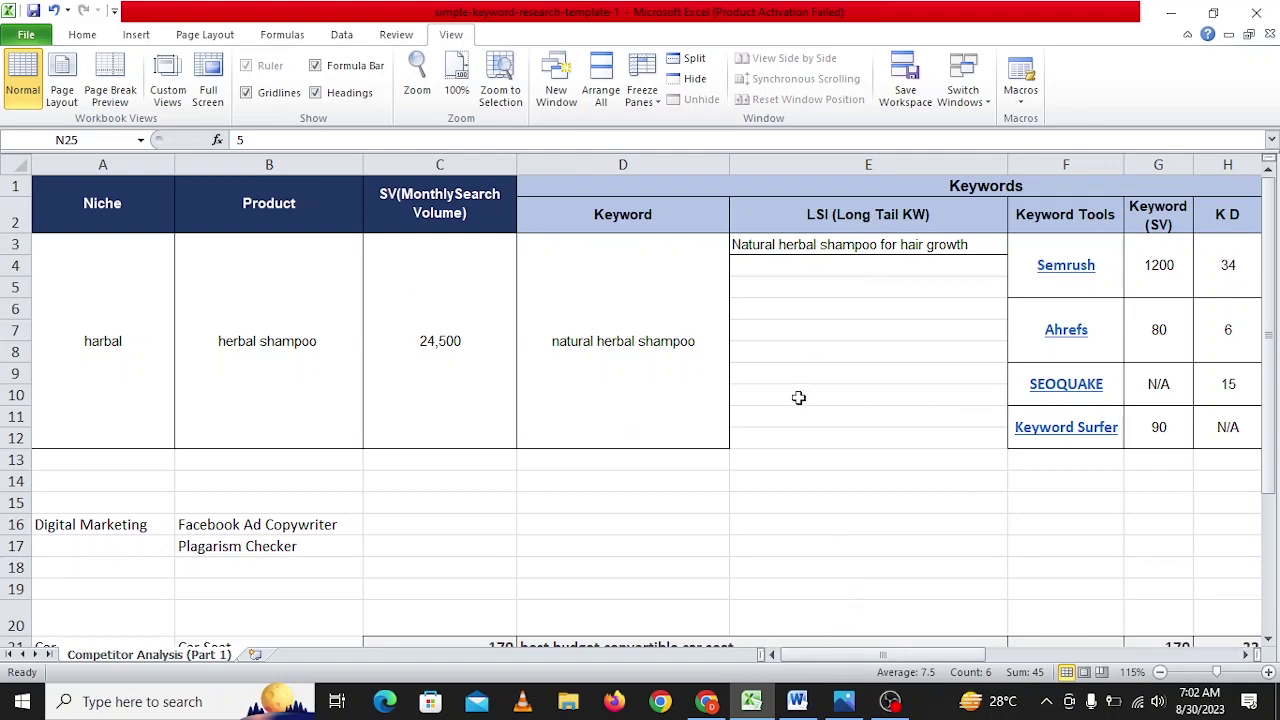
{"action": "left_click", "coordinate": [623, 356]}
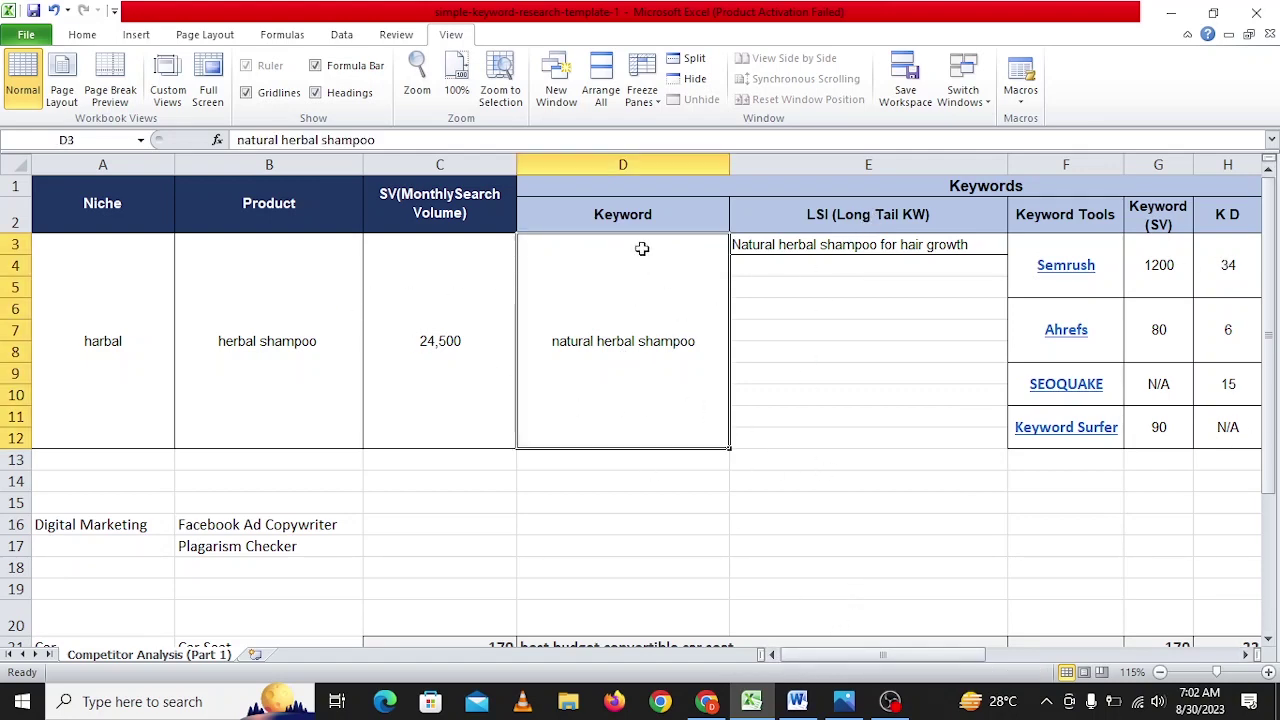
{"action": "scroll", "coordinate": [603, 494], "scroll_direction": "down", "scroll_amount": 3}
{"action": "scroll", "coordinate": [600, 470], "scroll_direction": "up", "scroll_amount": 3}
{"action": "scroll", "coordinate": [614, 540], "scroll_direction": "down", "scroll_amount": 3}
{"action": "left_click", "coordinate": [612, 443]}
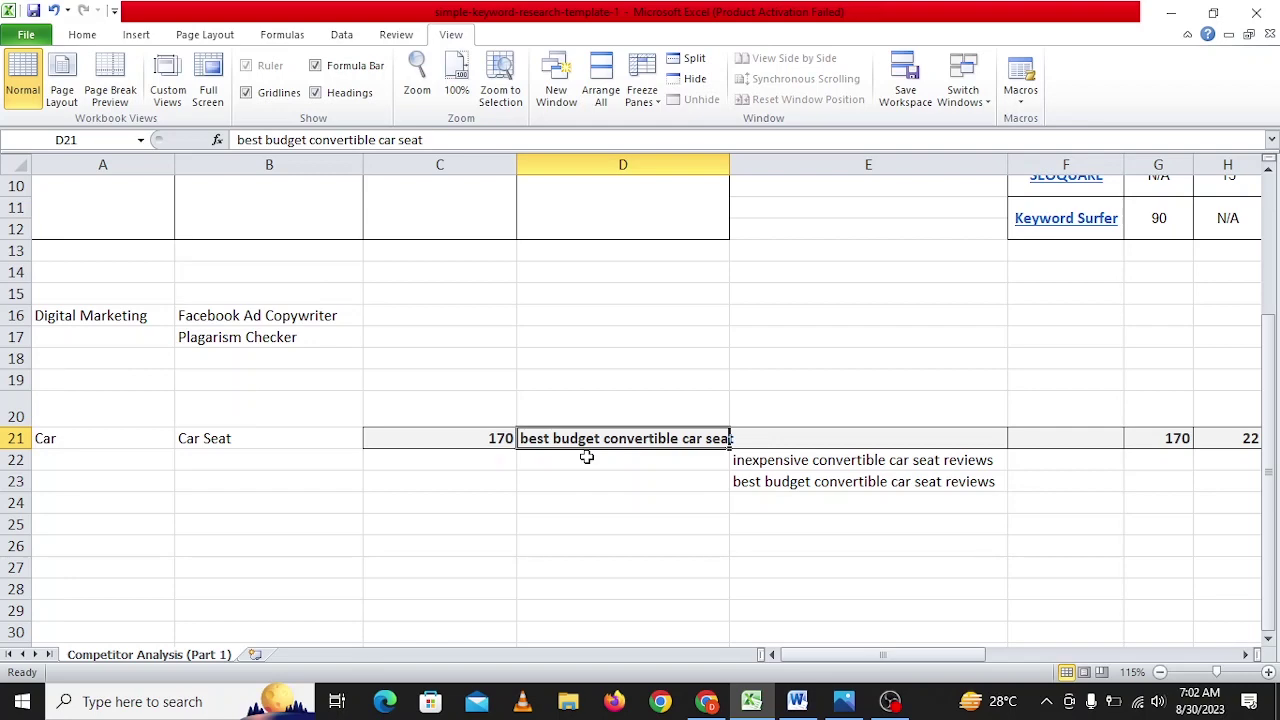
{"action": "left_click", "coordinate": [890, 701]}
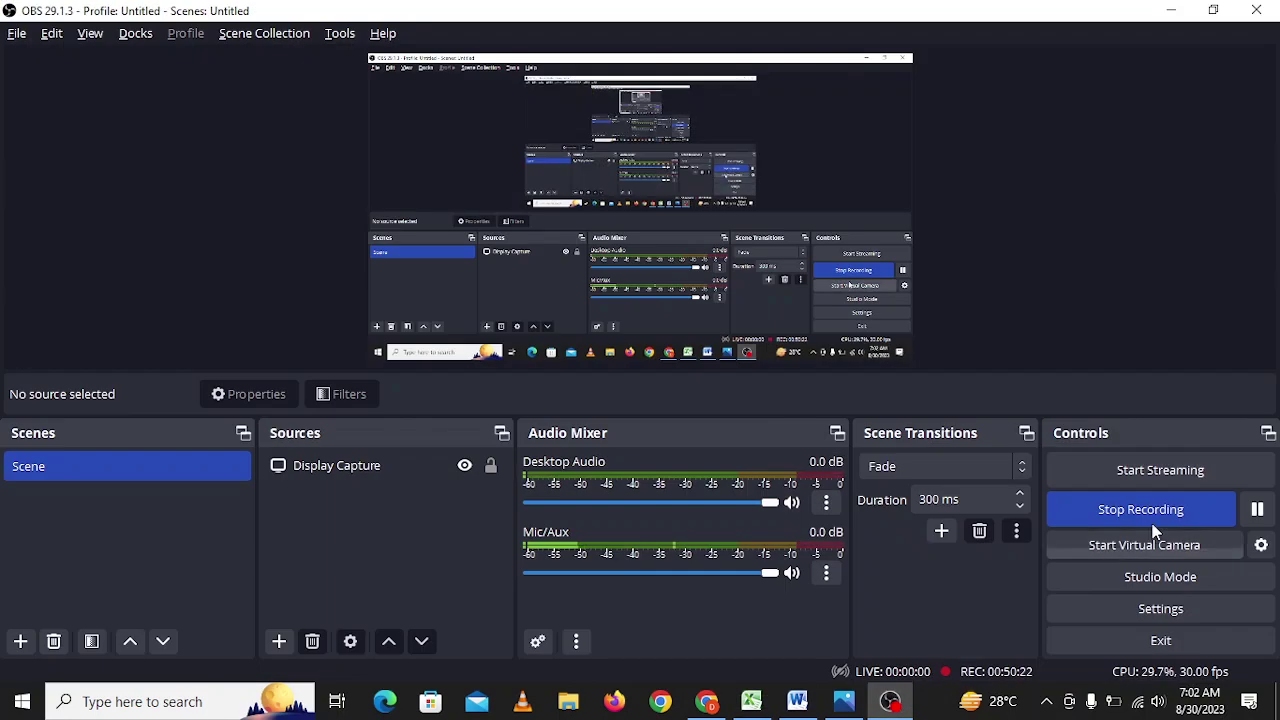